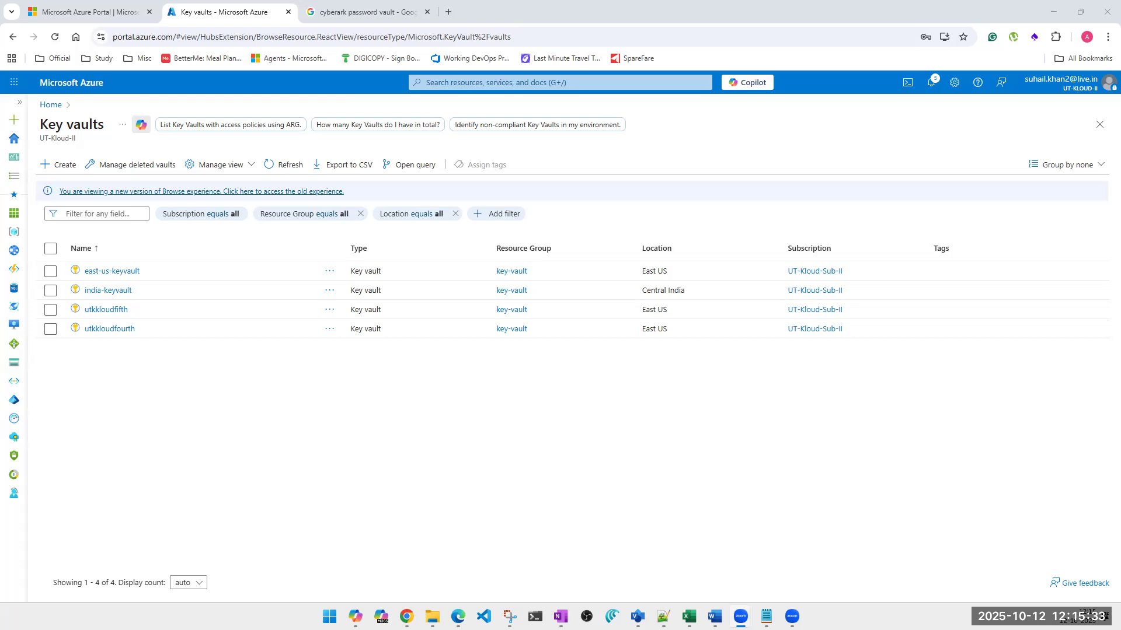
Refresh the key vault list and show the keys of east-us-keyvault with the vault list collapsed
left_click(285, 166)
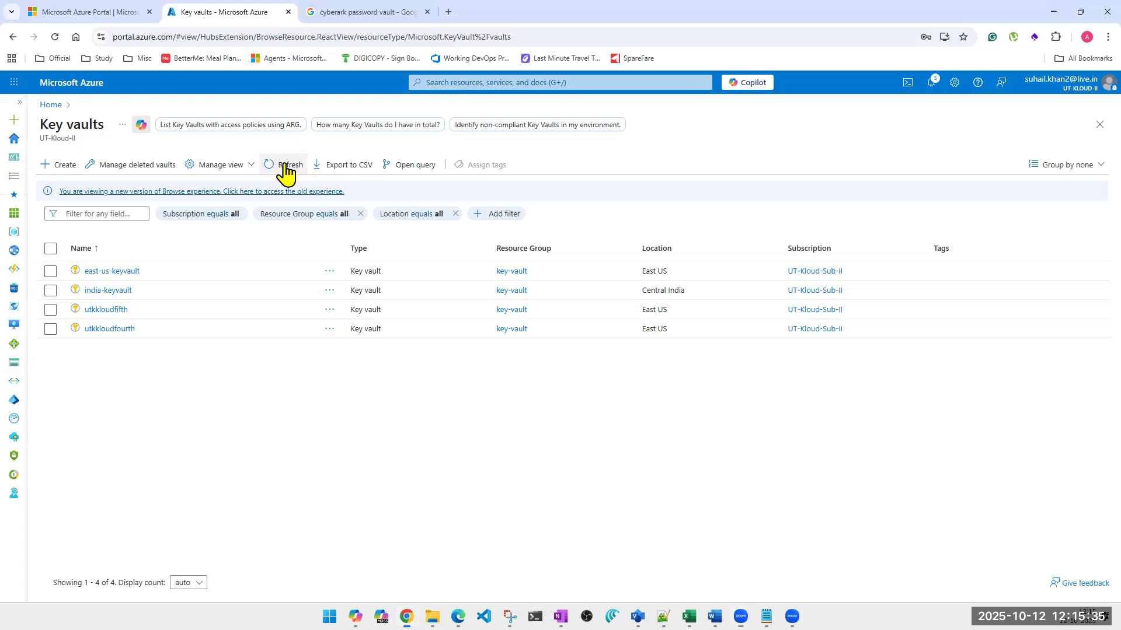
left_click(286, 169)
left_click(116, 272)
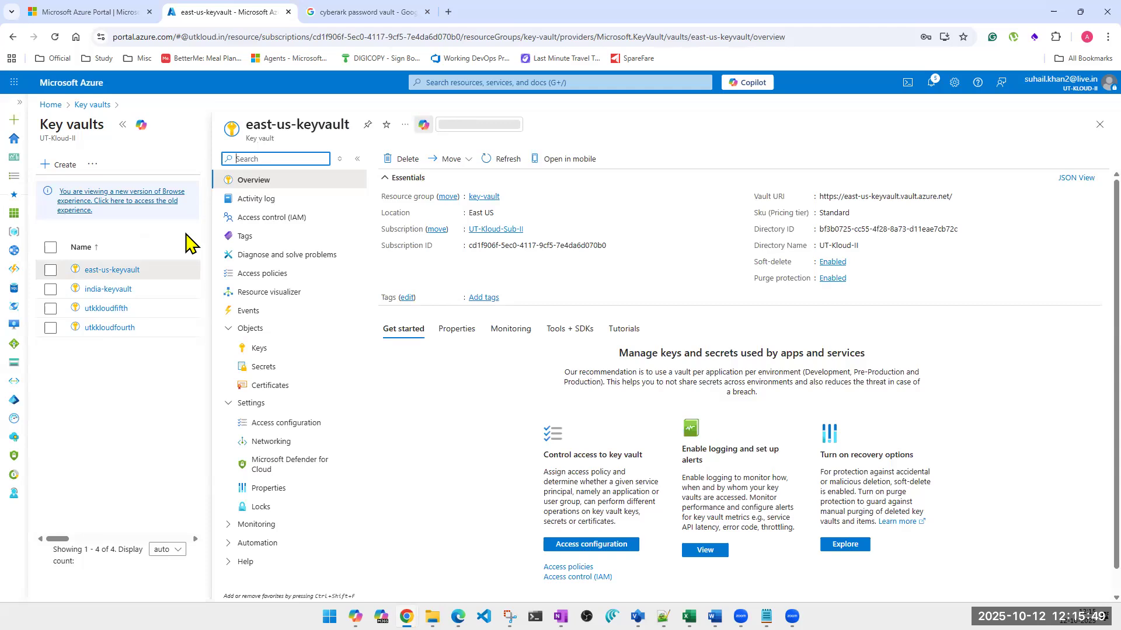
left_click(261, 348)
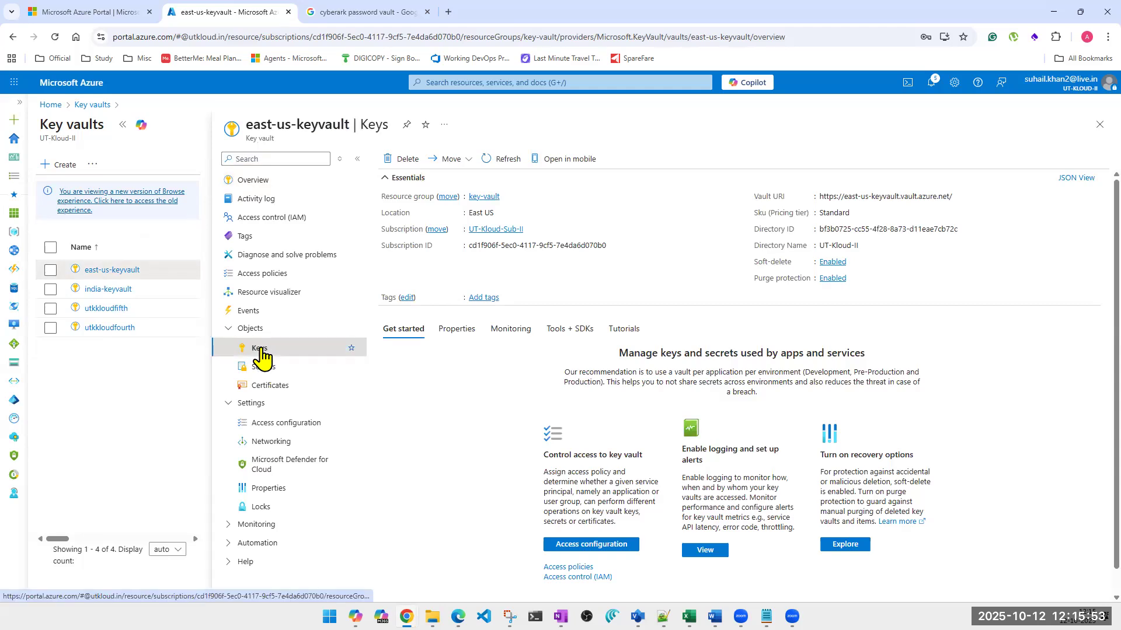
left_click(122, 125)
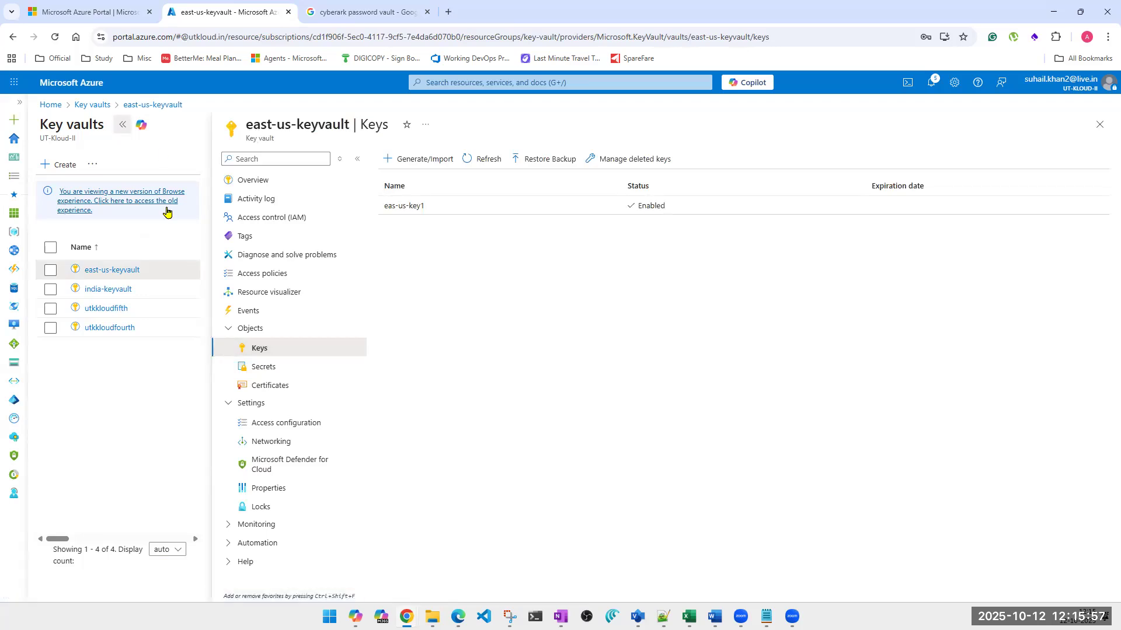
Generate a key named eastuskeynumber1 in east-us-keyvault, keeping the default RSA type and 2048 size
left_click(252, 169)
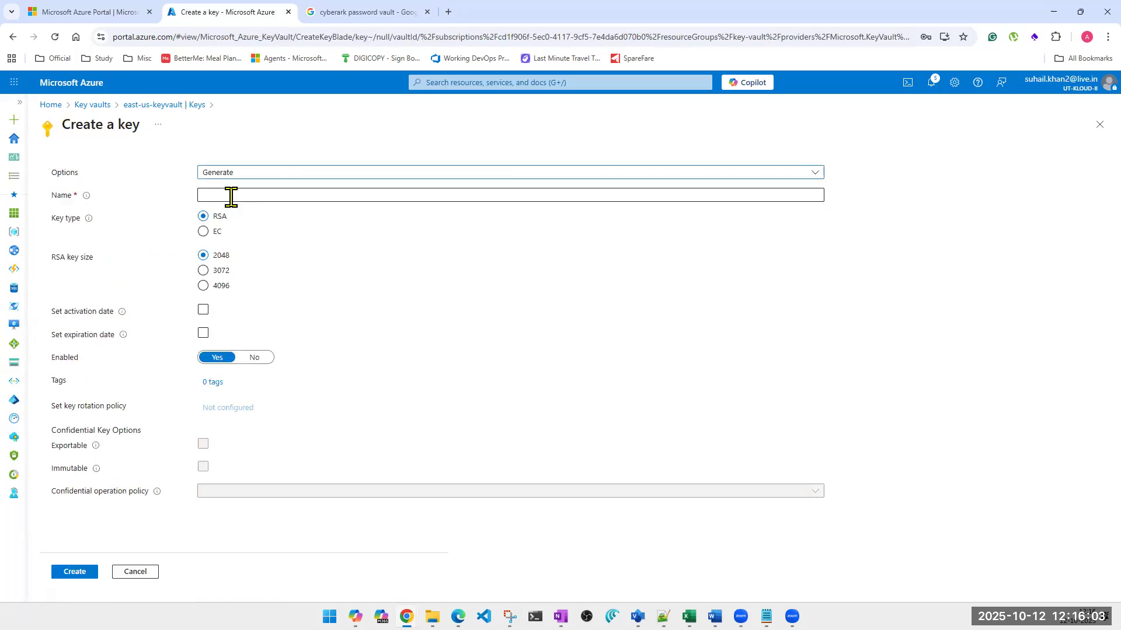
left_click(231, 197)
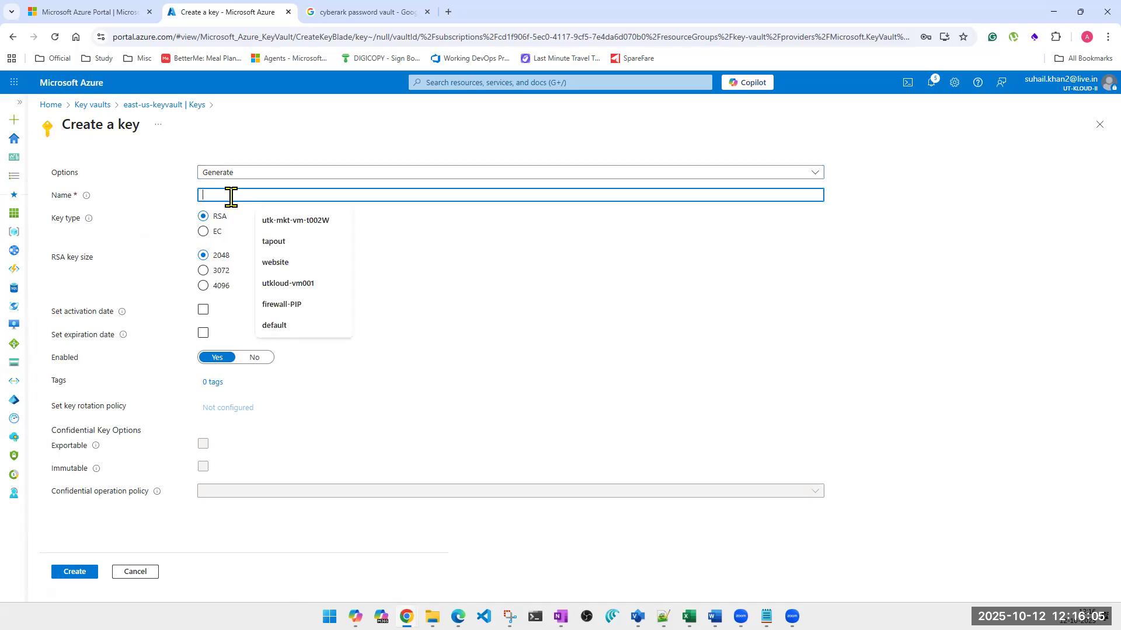
type("eastus")
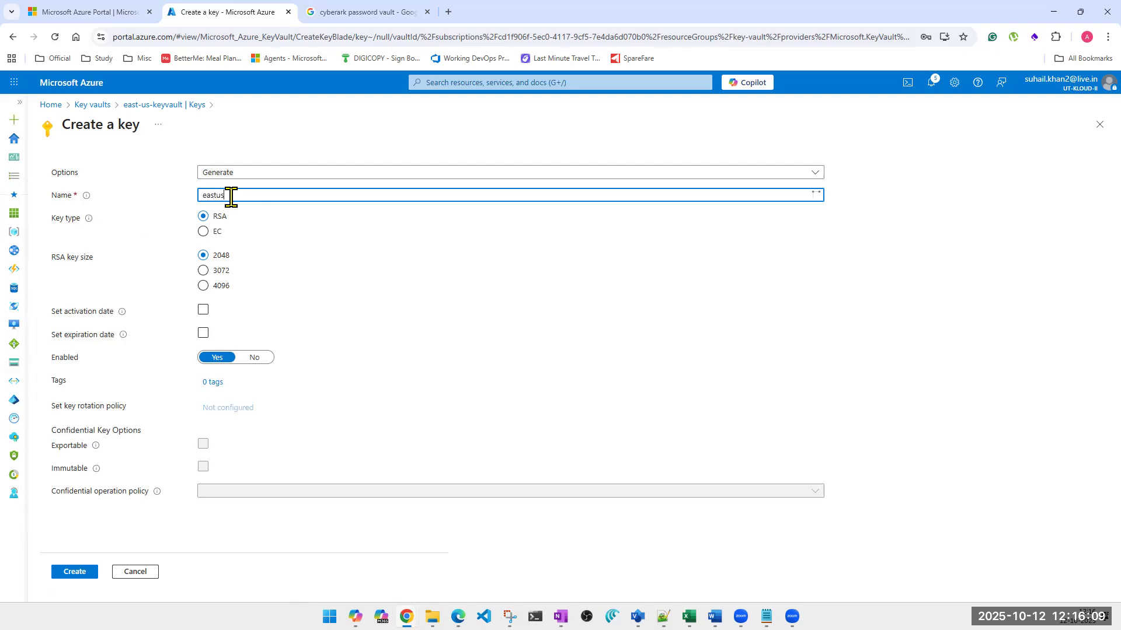
type("keynumber1")
left_click(80, 574)
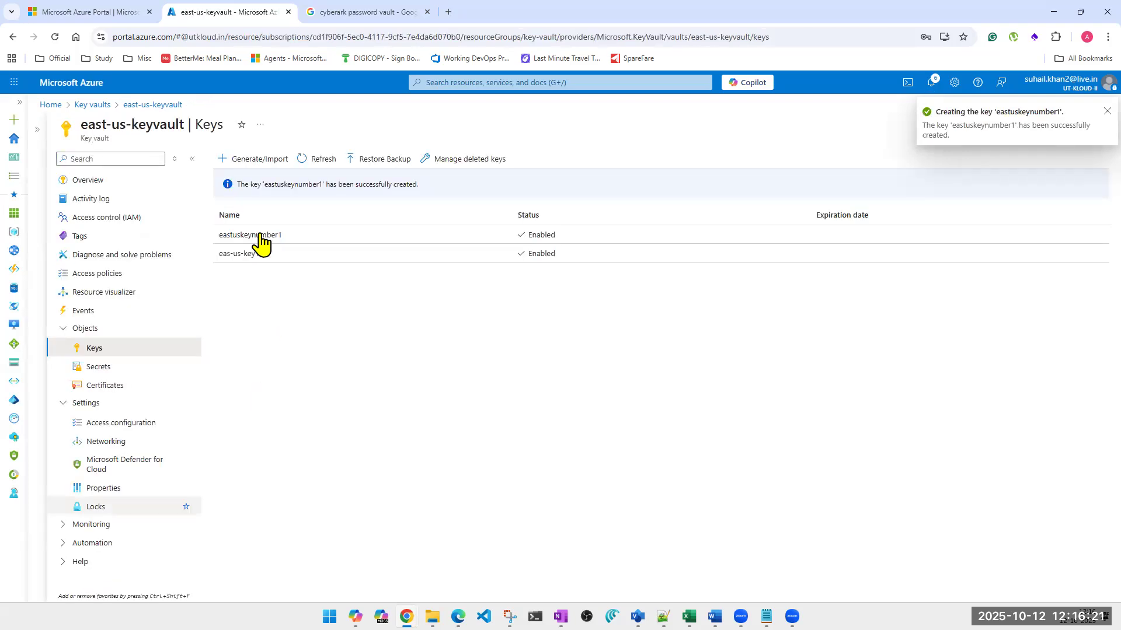
Open the current version of the key eastuskeynumber1, copy its key identifier, and return to the vault's keys
left_click(261, 236)
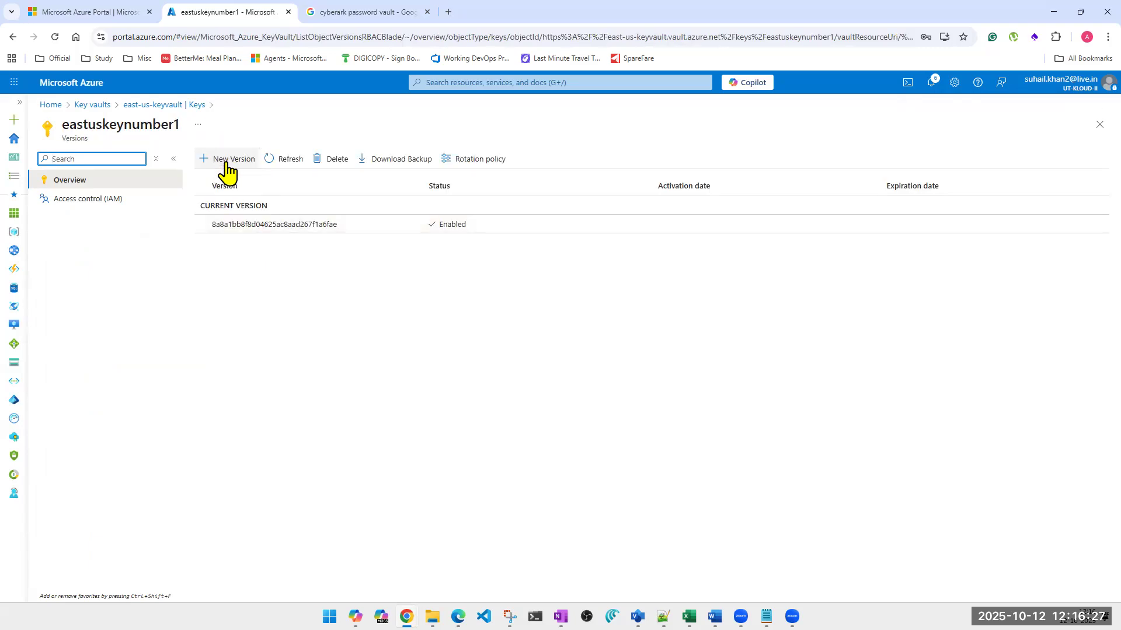
left_click(257, 227)
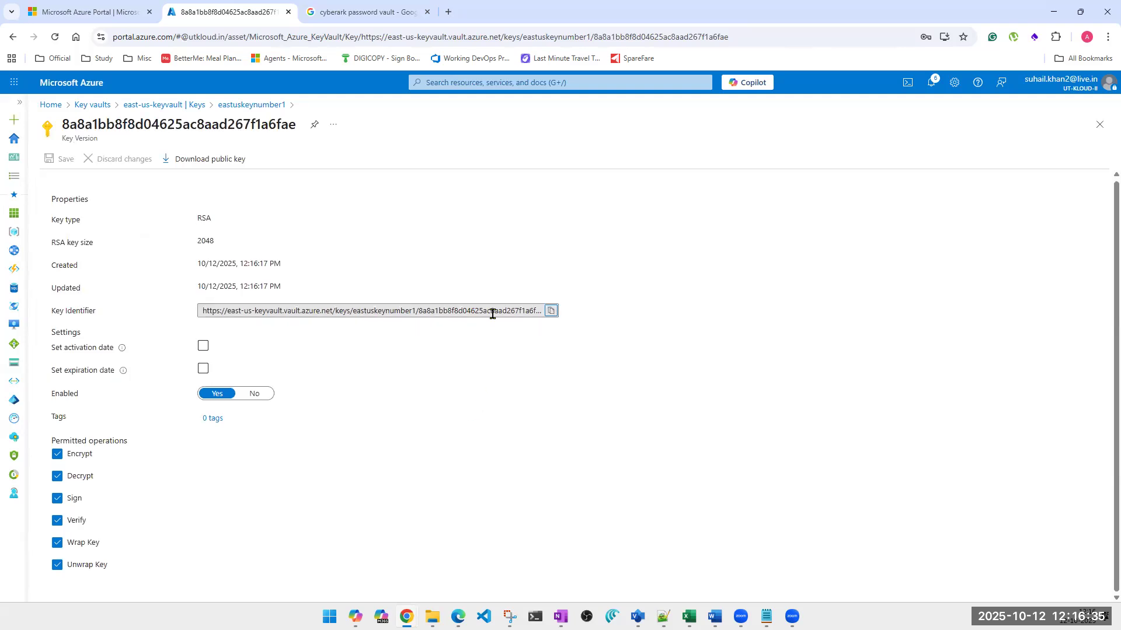
left_click(553, 312)
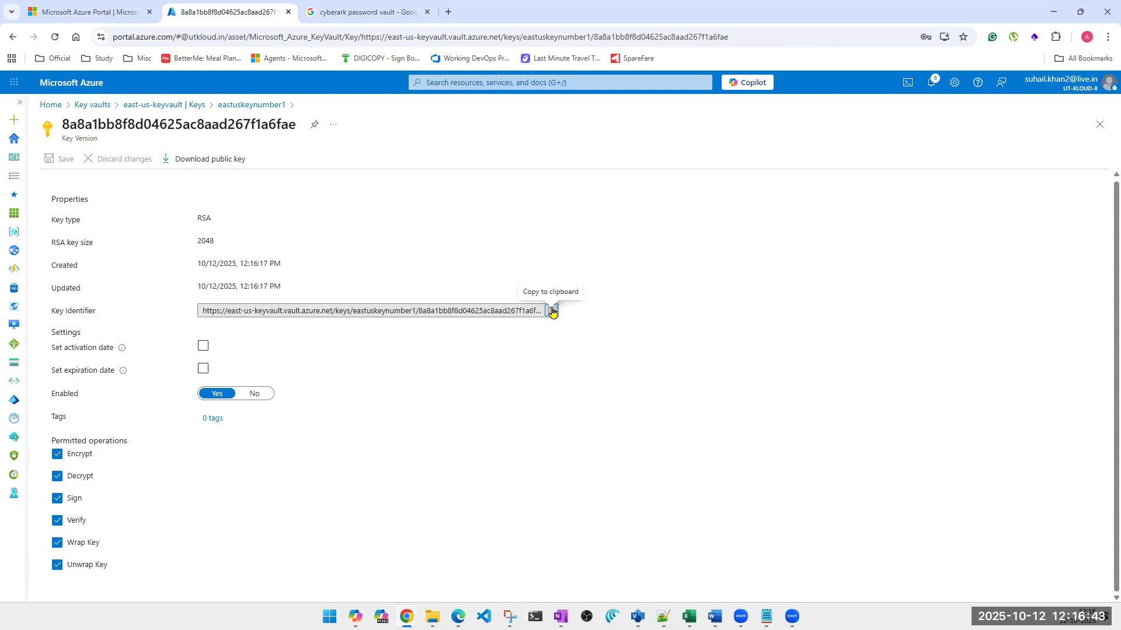
left_click(1090, 135)
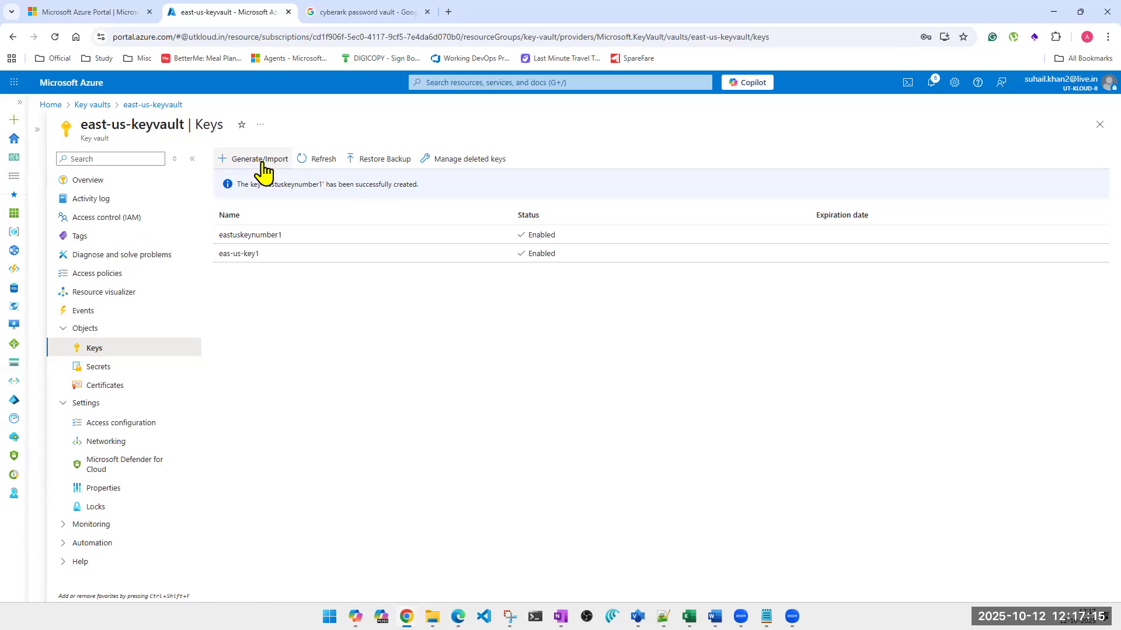
left_click(260, 160)
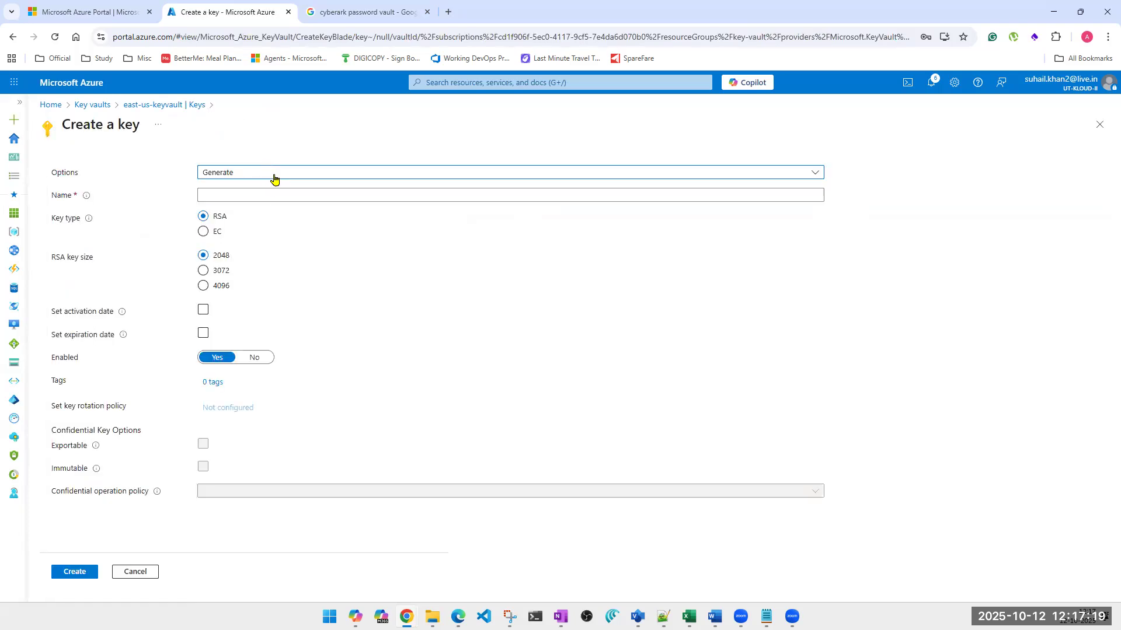
left_click(274, 174)
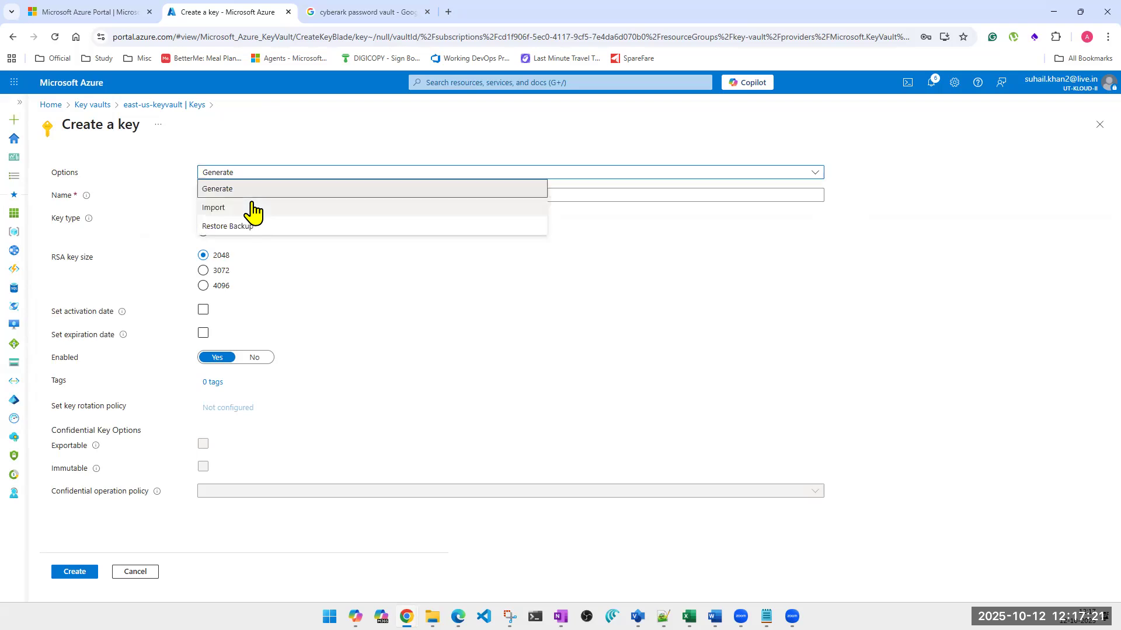
left_click(253, 211)
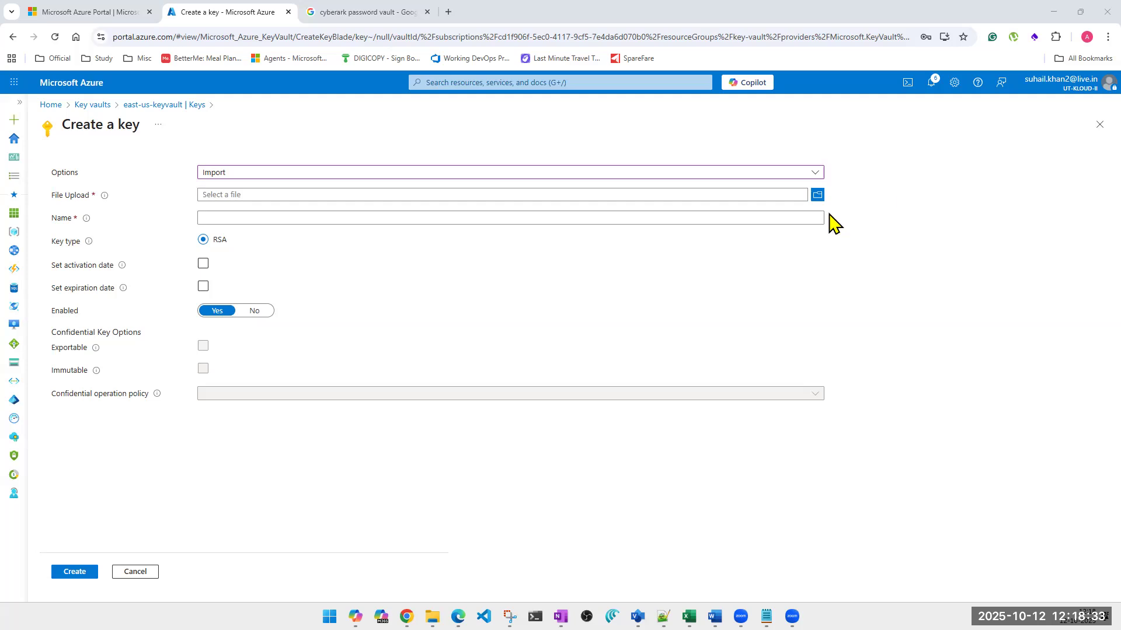
left_click(817, 195)
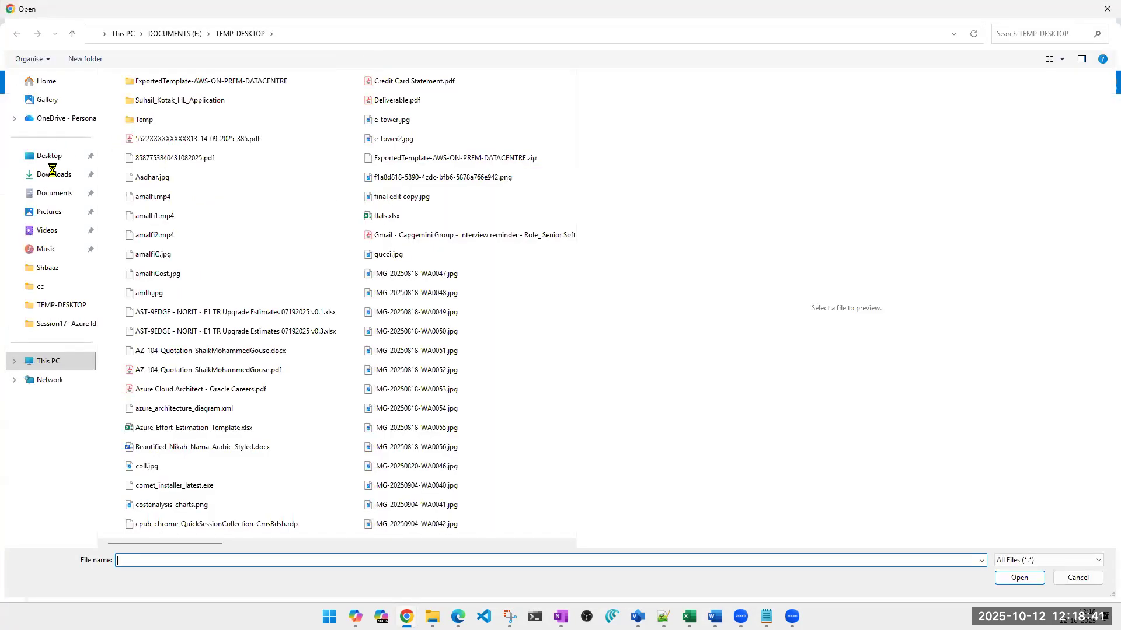
left_click(52, 156)
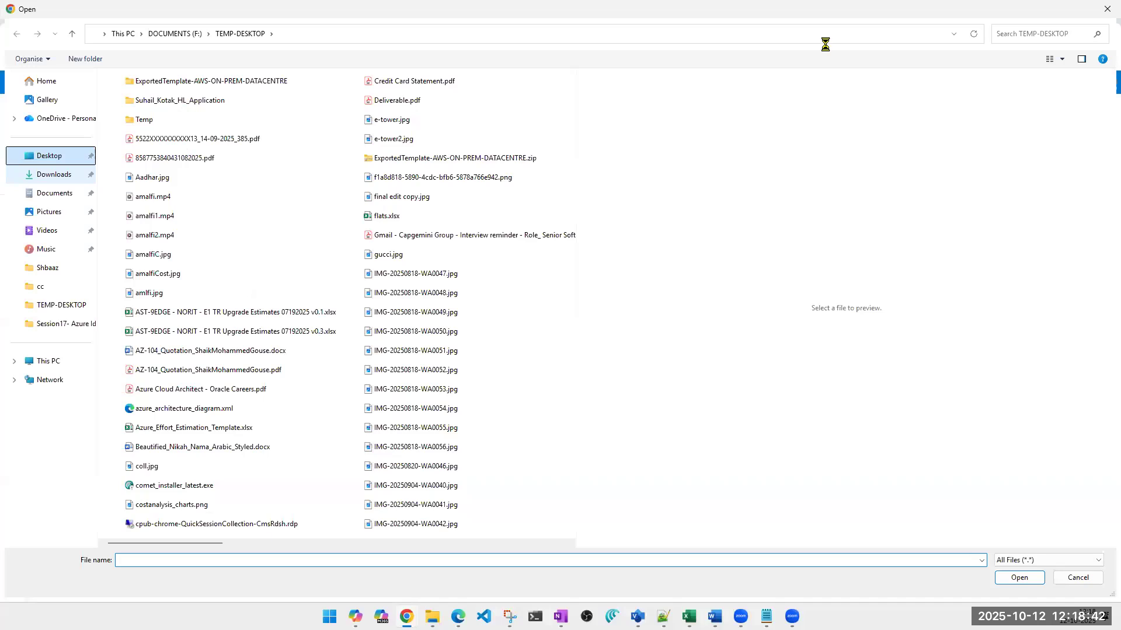
left_click(1089, 17)
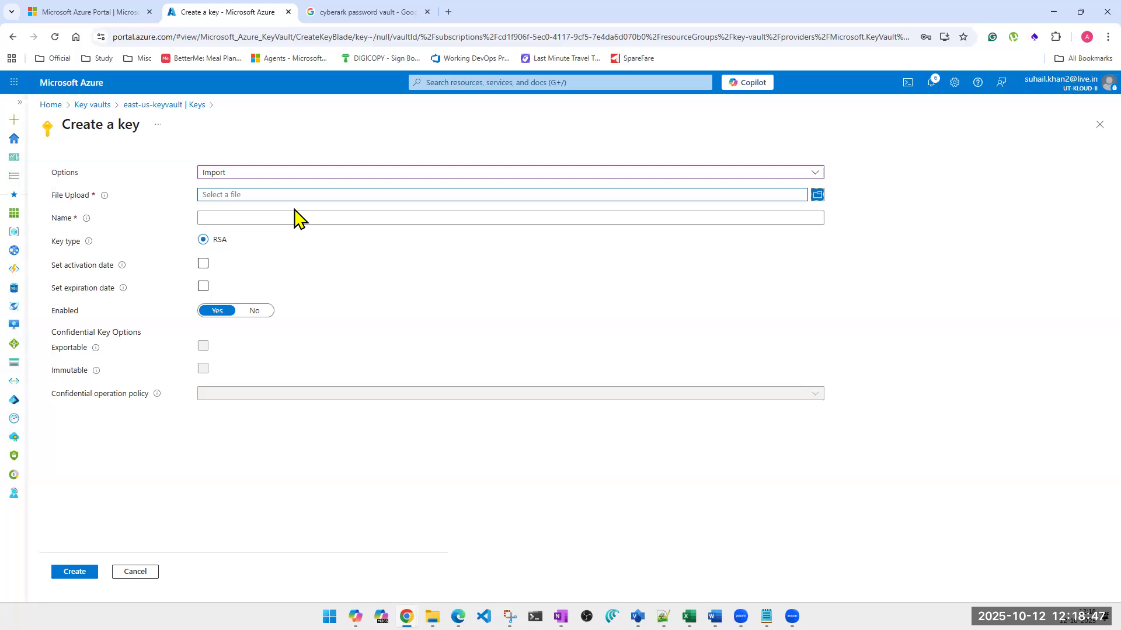
left_click(1100, 125)
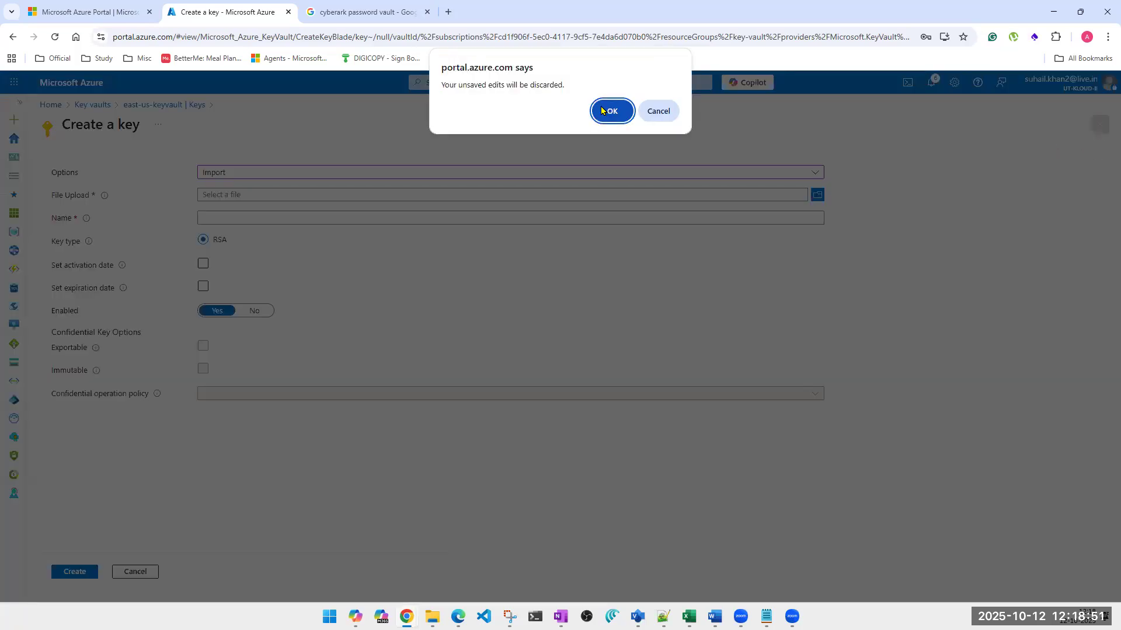
left_click(602, 112)
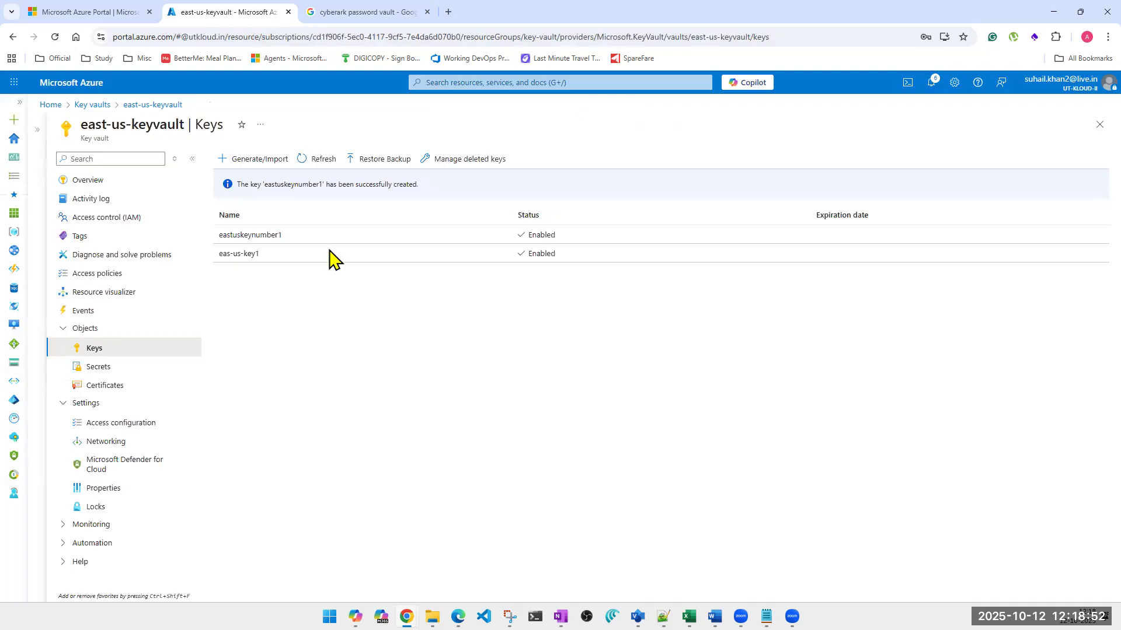
Download a backup of the key eastuskeynumber1 to the Downloads folder as east-us-keyvault-eastuskeynumber1-20251012.keybackup
left_click(260, 236)
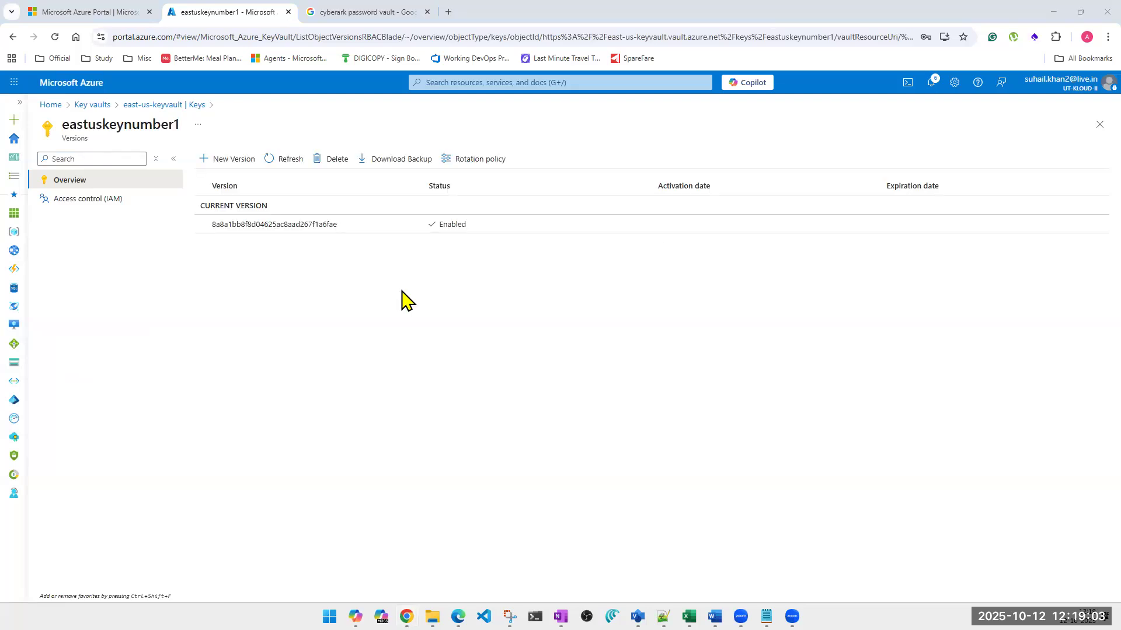
left_click(400, 163)
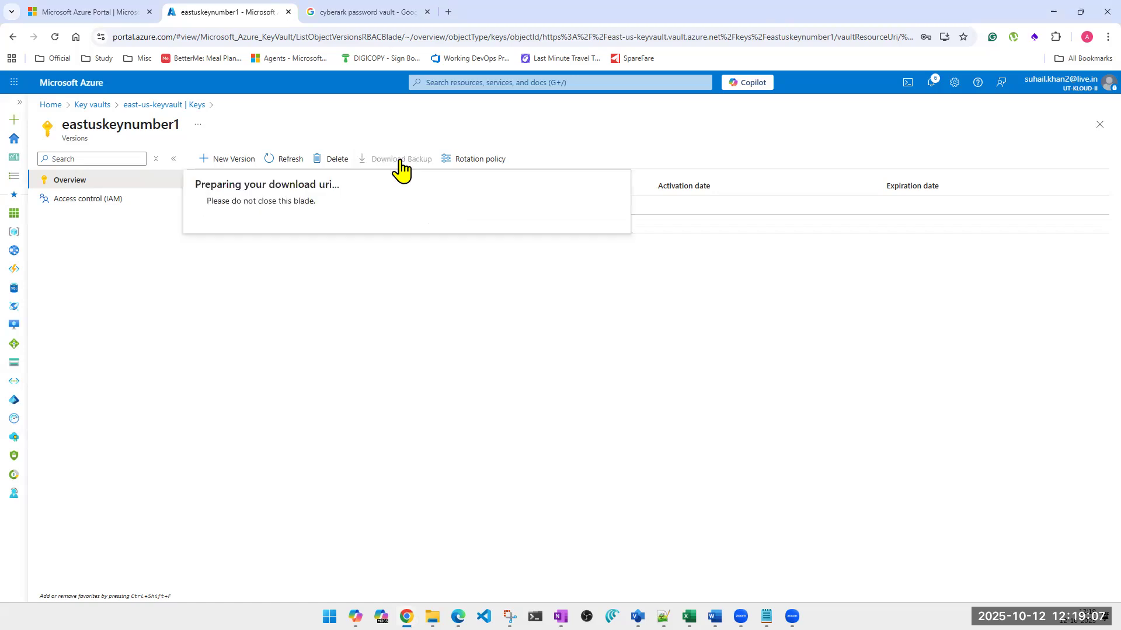
left_click(218, 249)
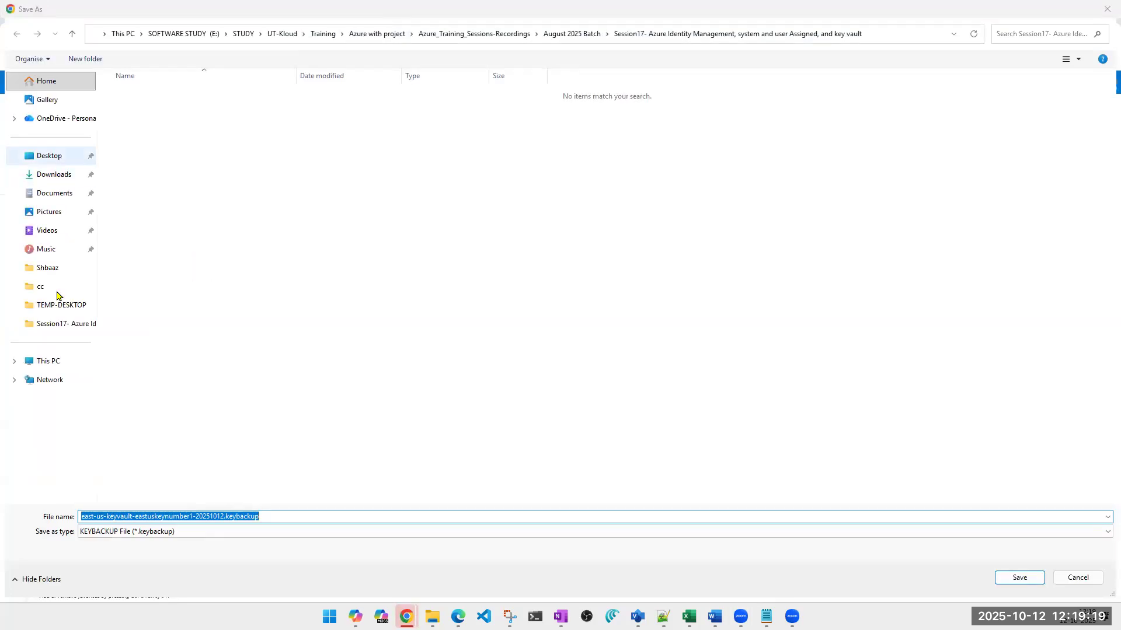
left_click(55, 181)
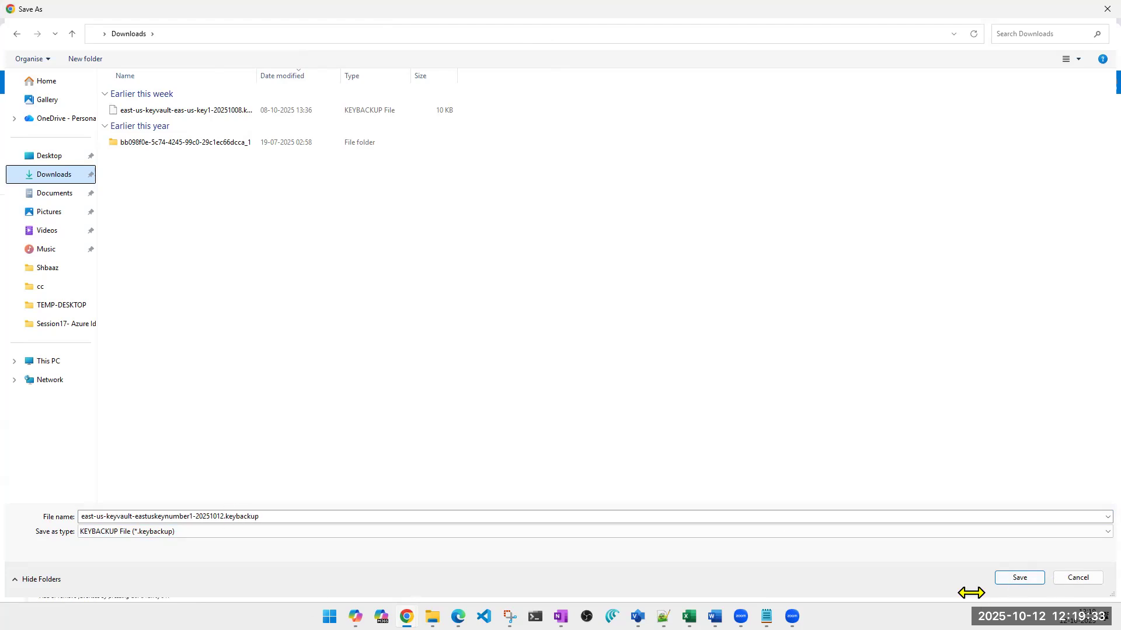
left_click(1019, 578)
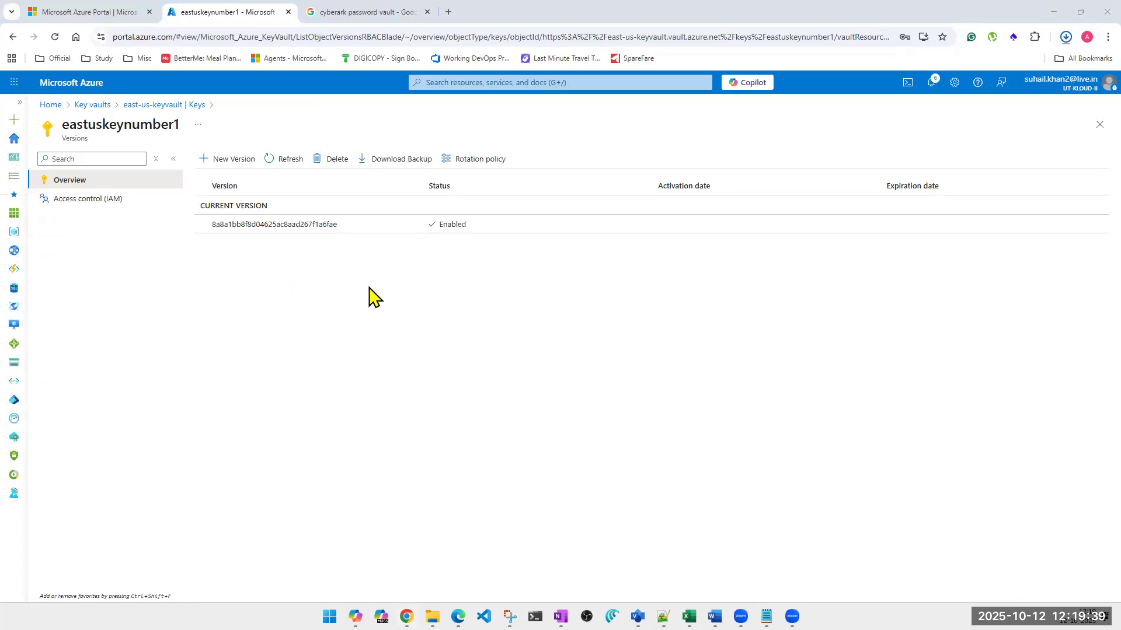
left_click(1101, 126)
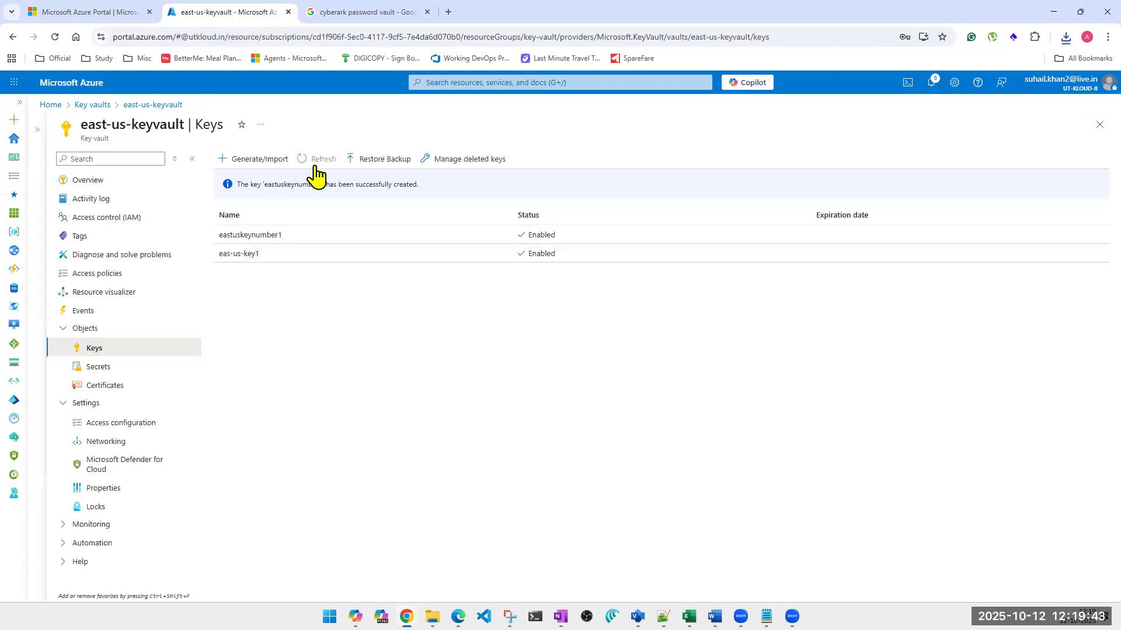
Refresh the vault's key list and delete the key eas-us-key1
left_click(316, 173)
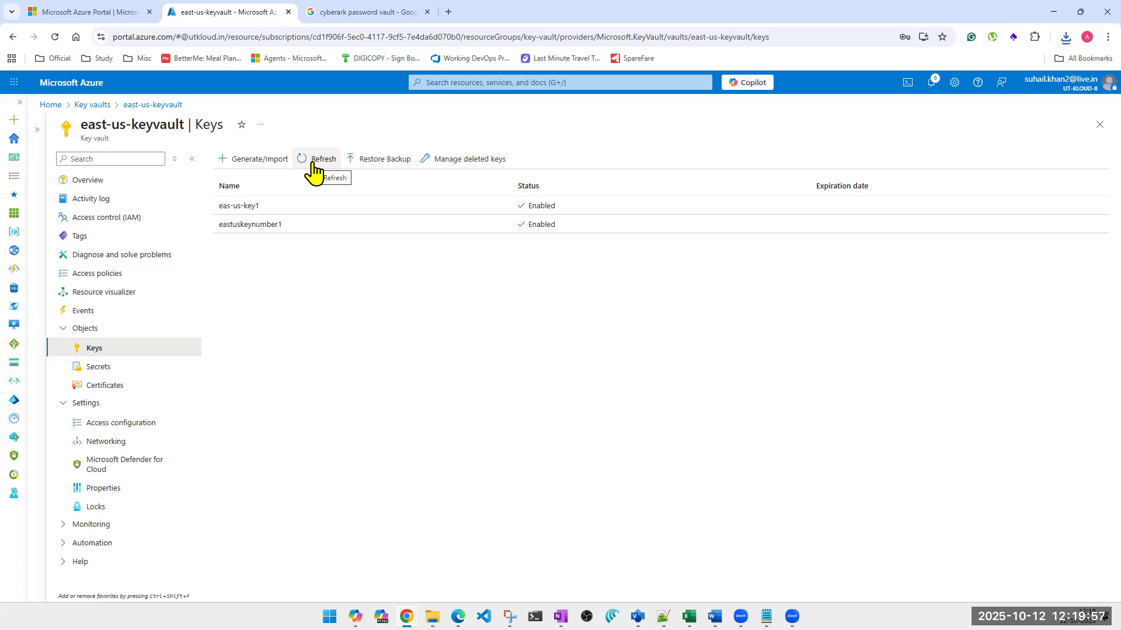
left_click(314, 204)
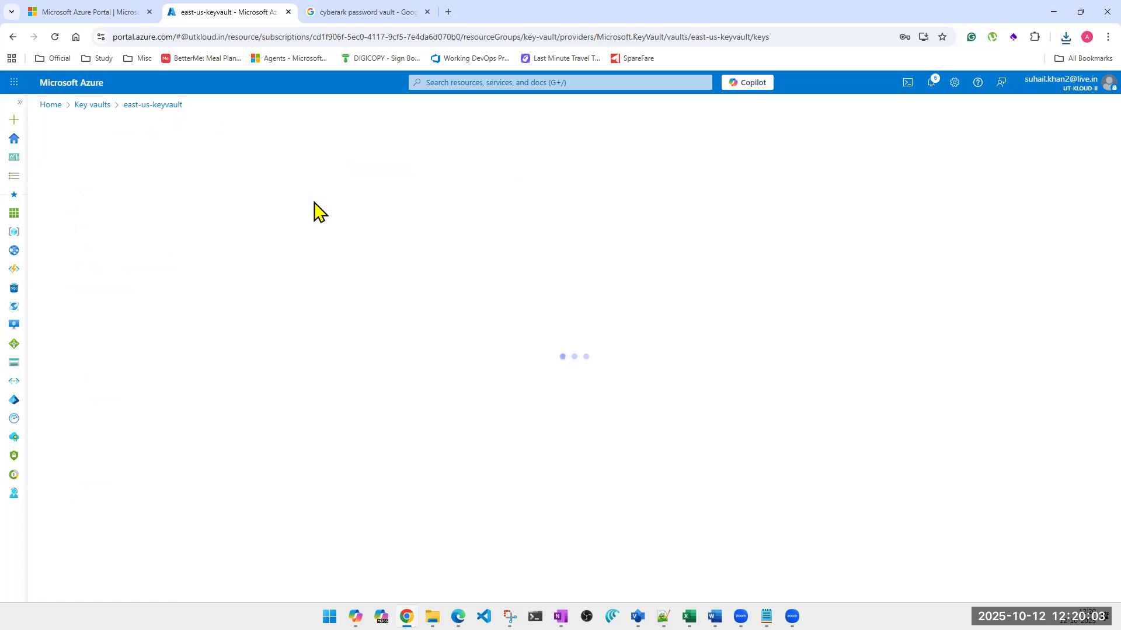
left_click(325, 159)
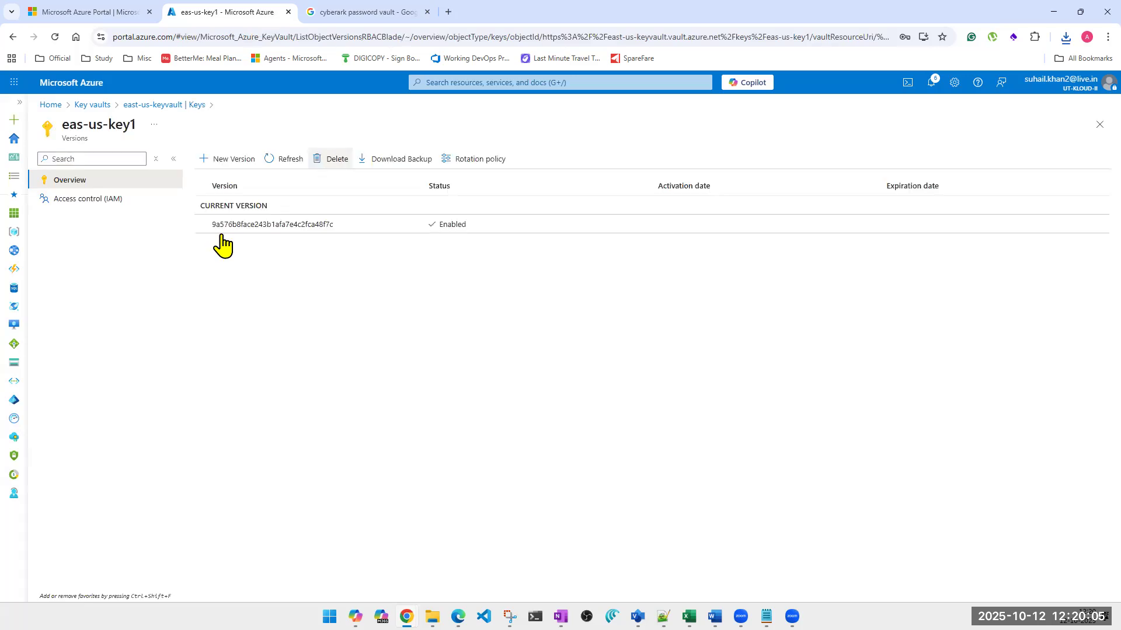
left_click(199, 235)
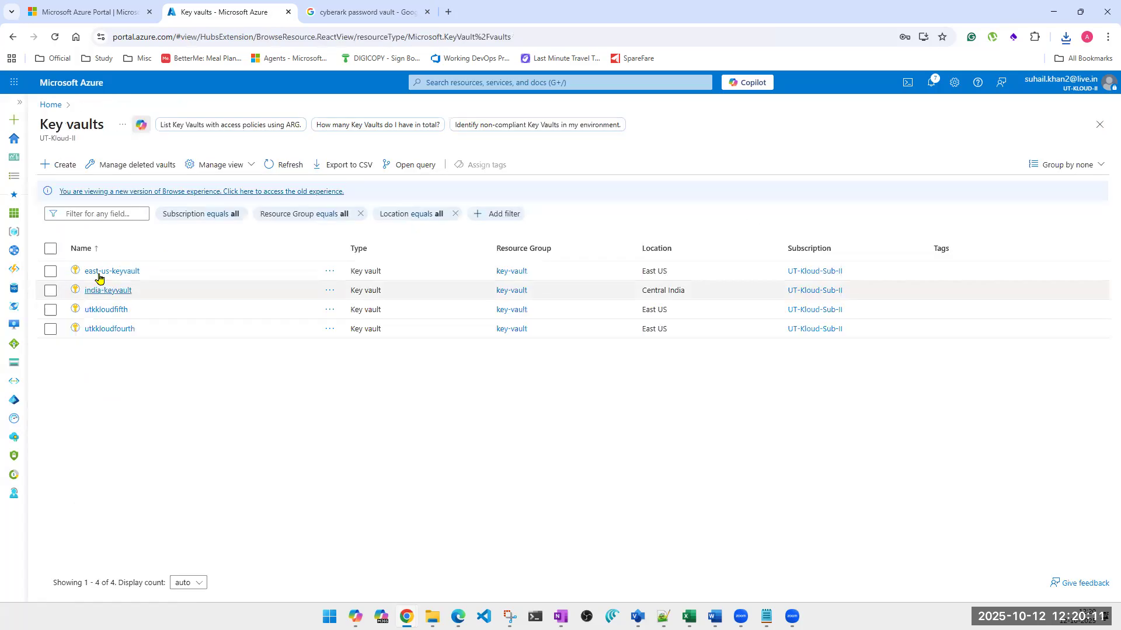
Reopen the keys of east-us-keyvault and delete the key eastuskeynumber1
left_click(99, 274)
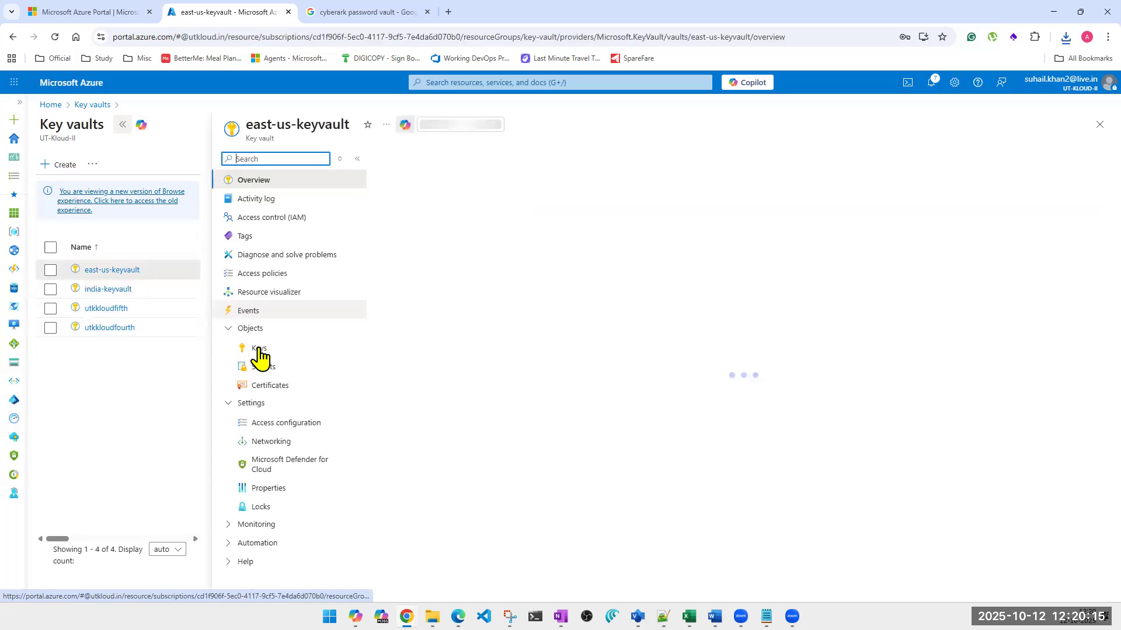
left_click(259, 350)
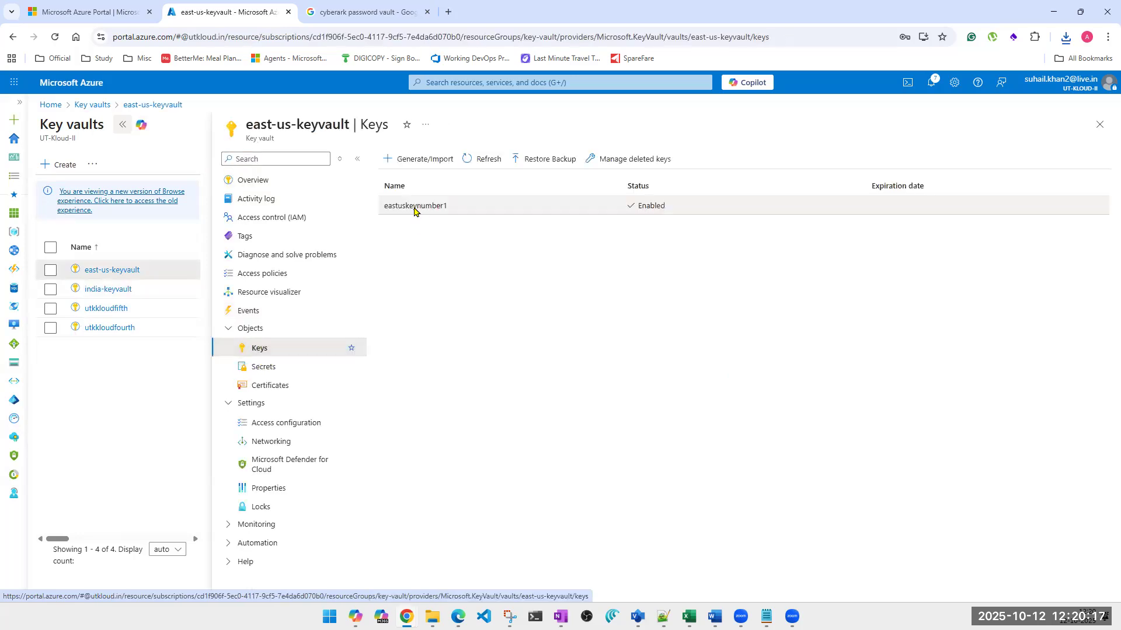
left_click(414, 207)
left_click(330, 161)
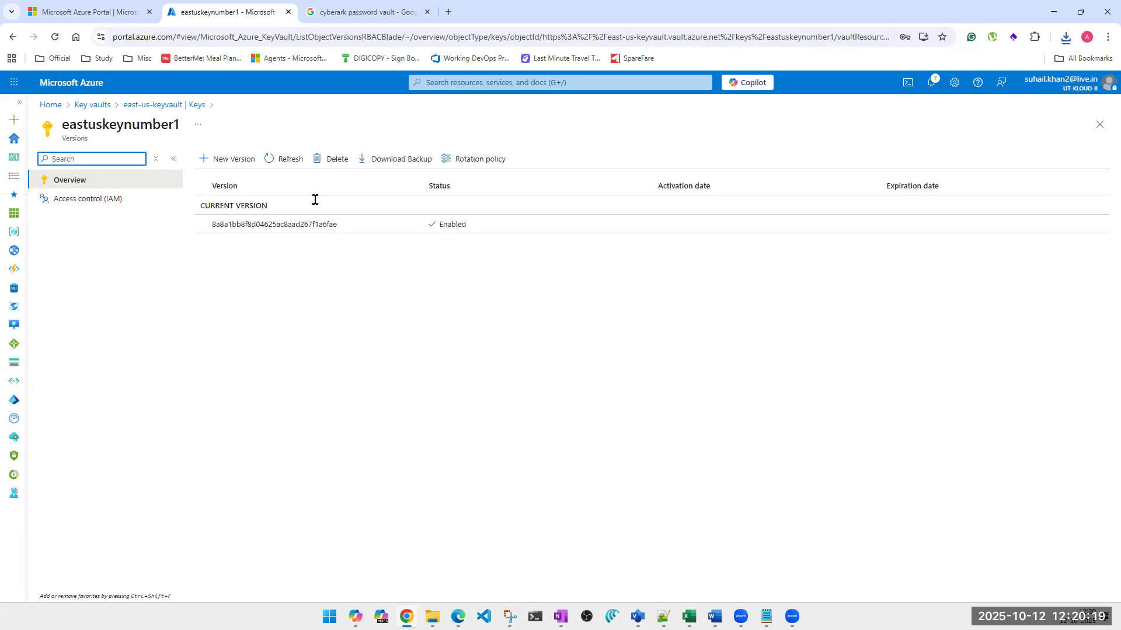
left_click(224, 235)
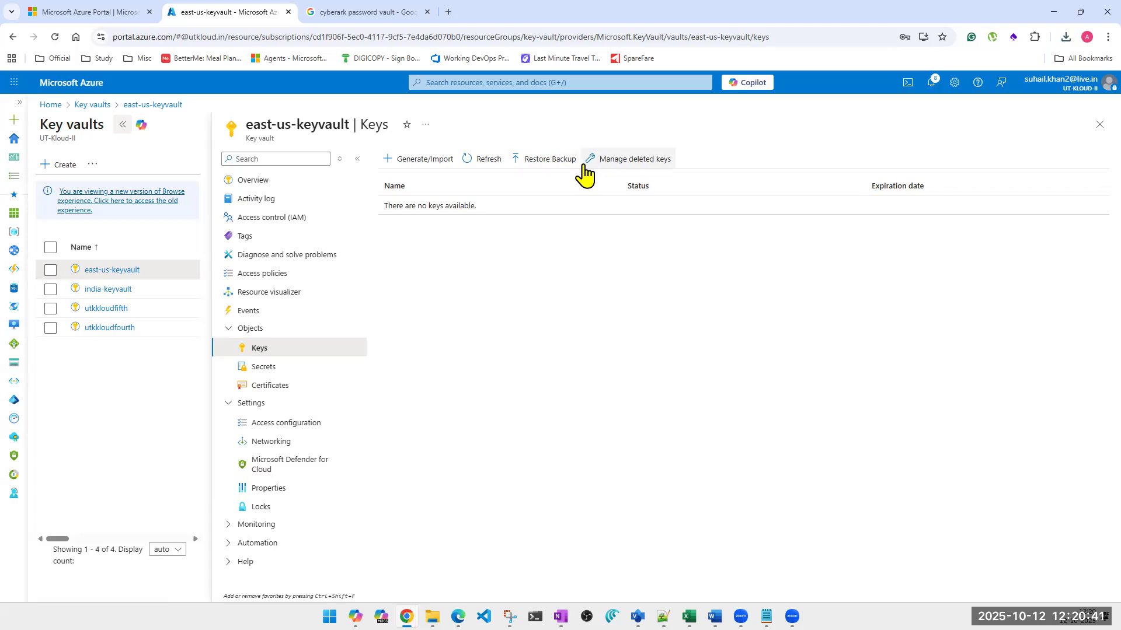
Recover the deleted key eas-us-key1 to east-us-keyvault and refresh the vault's key list
left_click(620, 166)
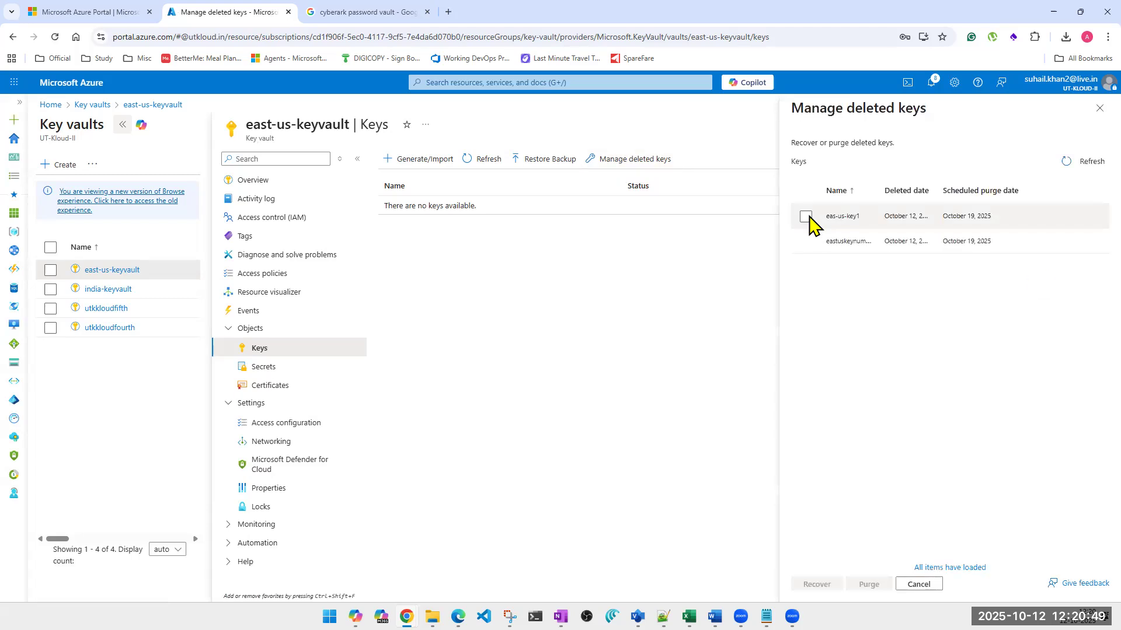
left_click(806, 216)
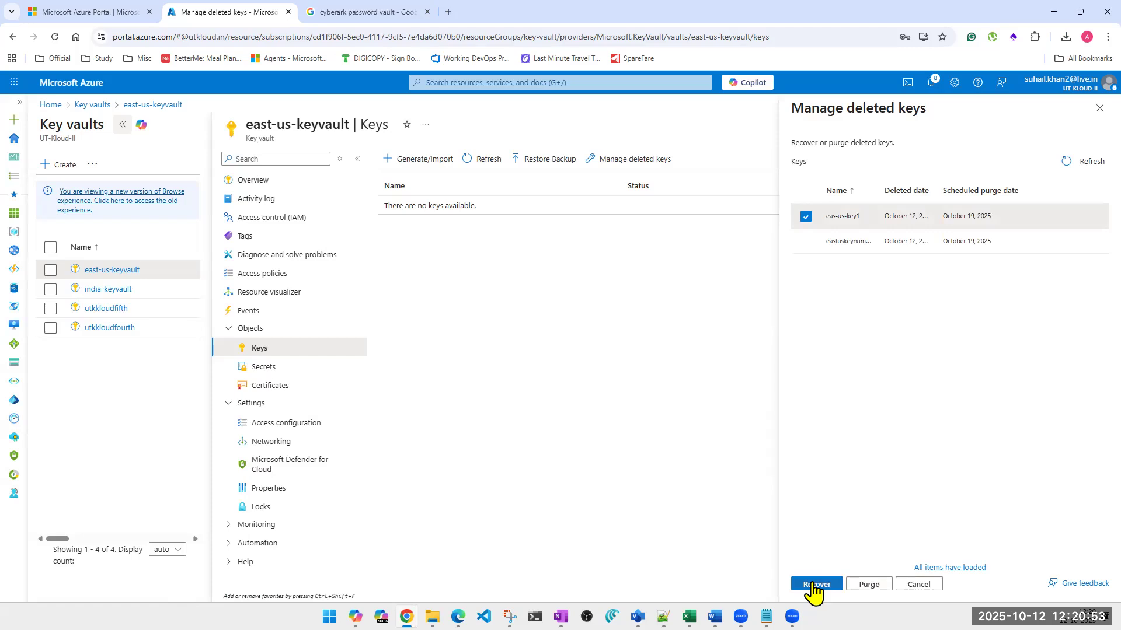
left_click(812, 584)
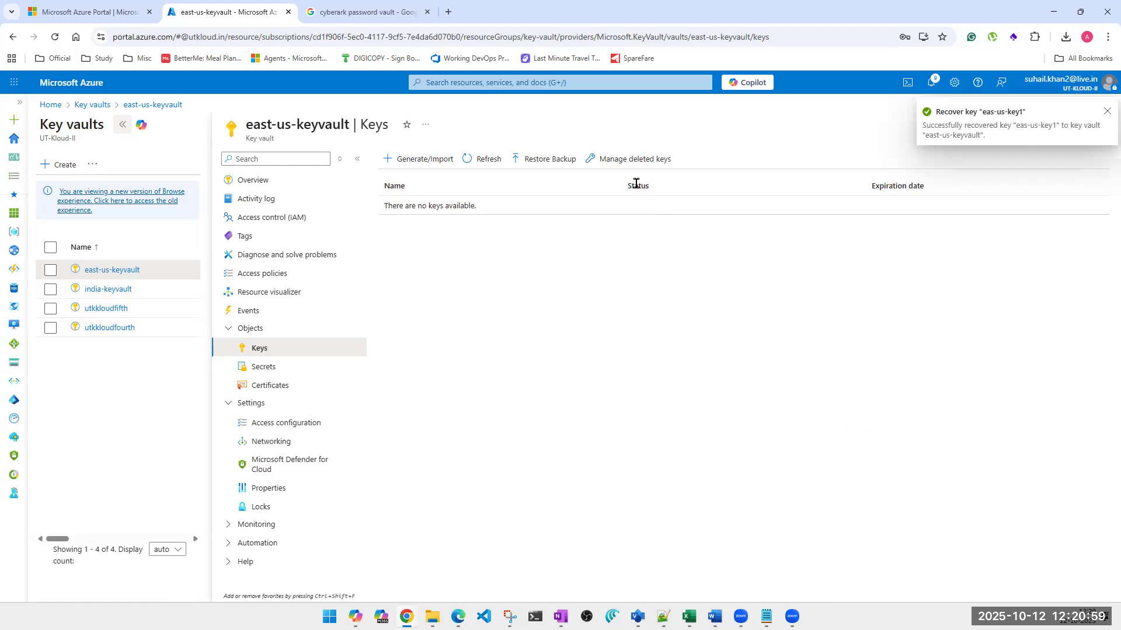
left_click(1107, 111)
left_click(484, 159)
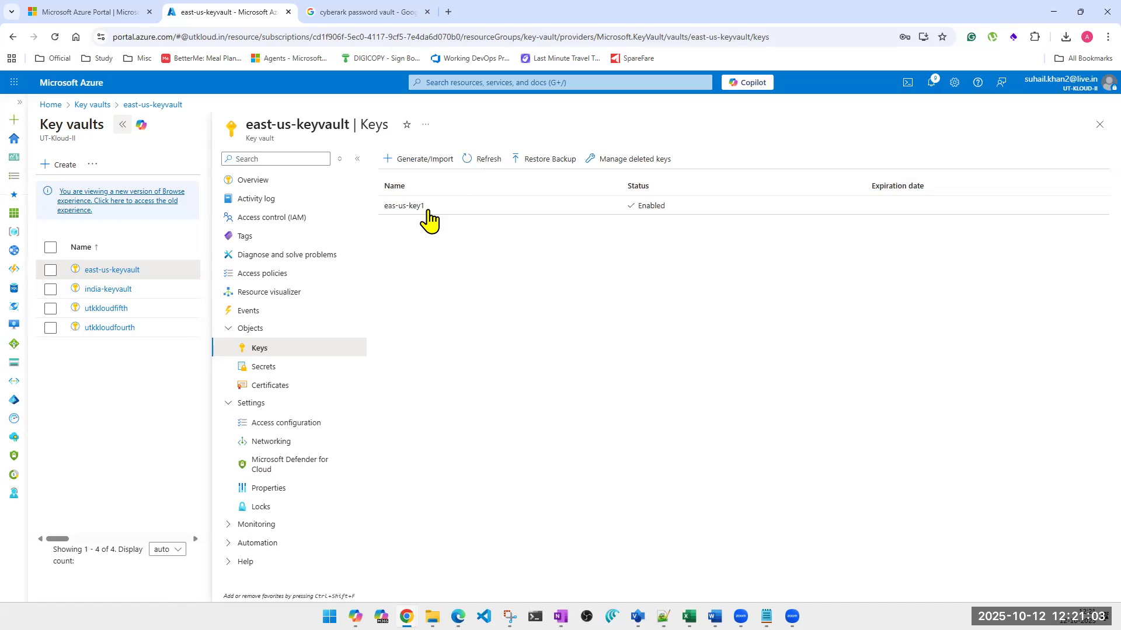
Try to purge the deleted key eastuskeynumber1 from east-us-keyvault and dismiss the notification
left_click(634, 164)
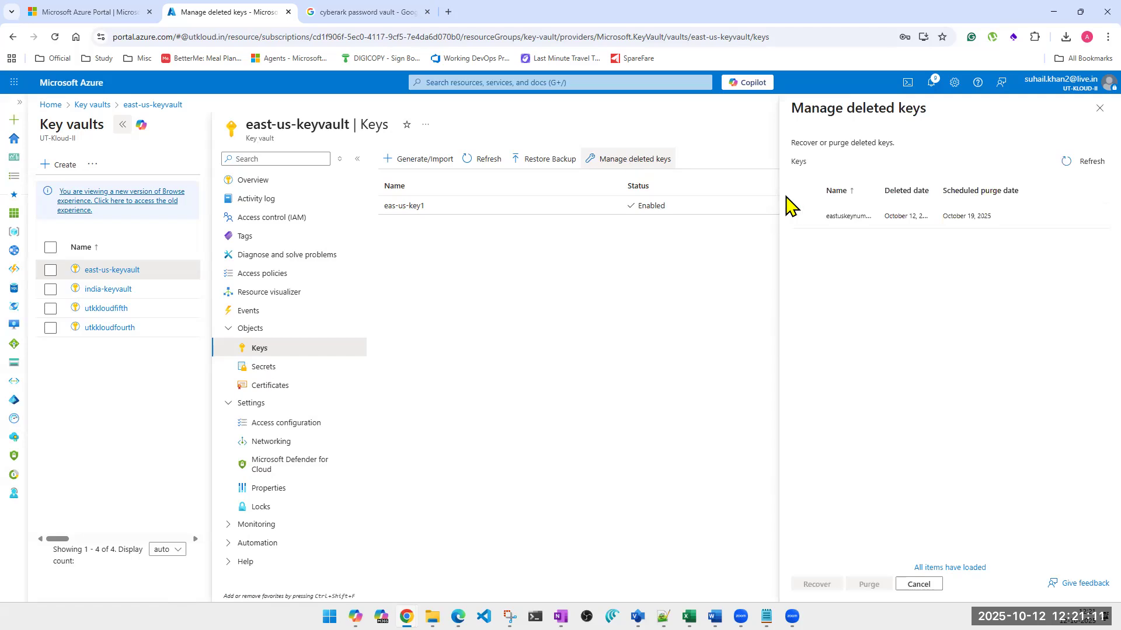
left_click(806, 216)
left_click(867, 584)
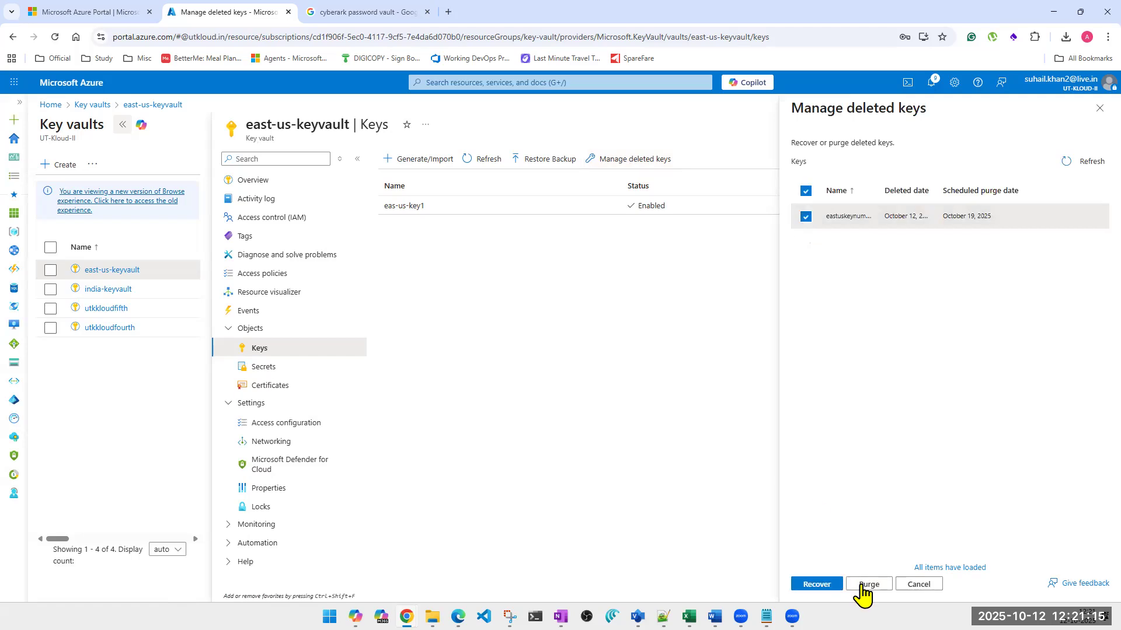
left_click(883, 553)
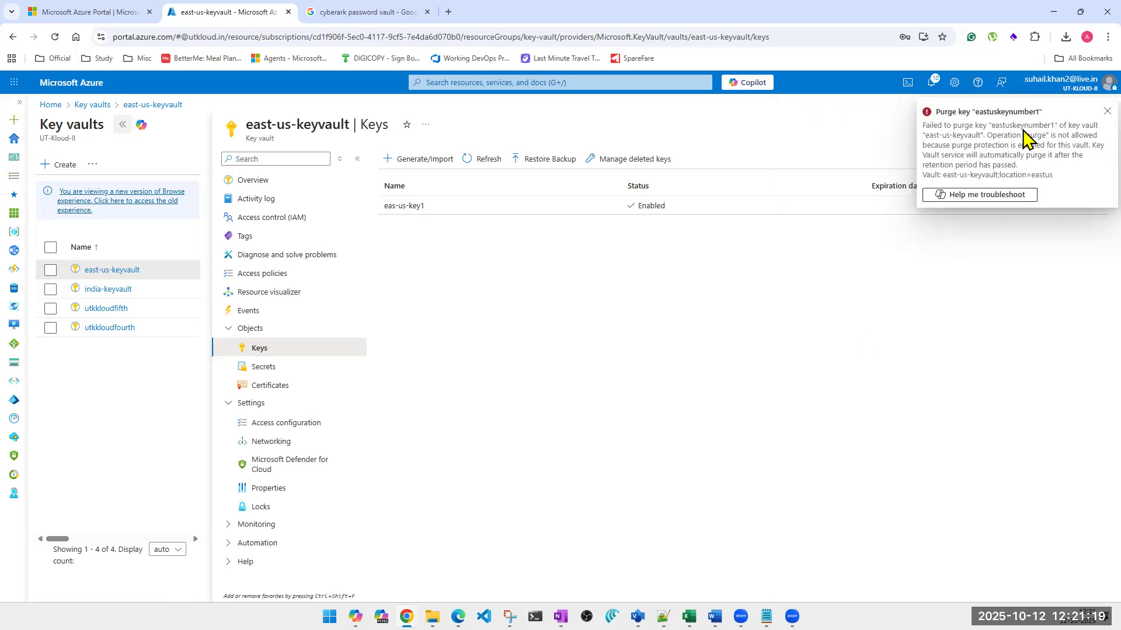
left_click(1106, 112)
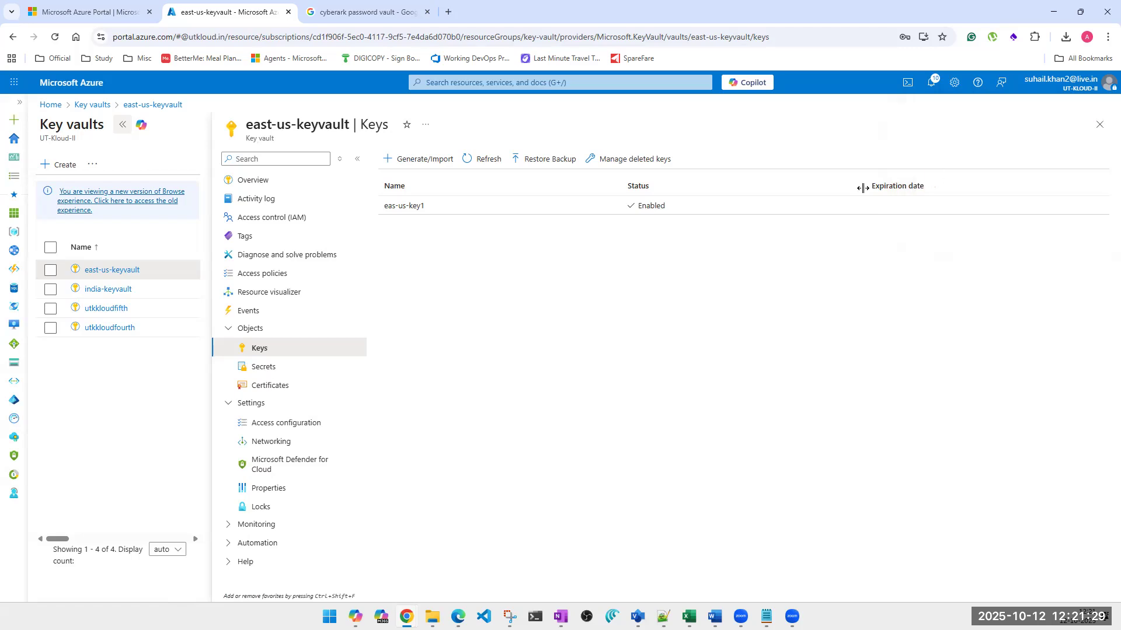
View the versions of the key eas-us-key1, and check the deleted keys of east-us-keyvault
left_click(432, 209)
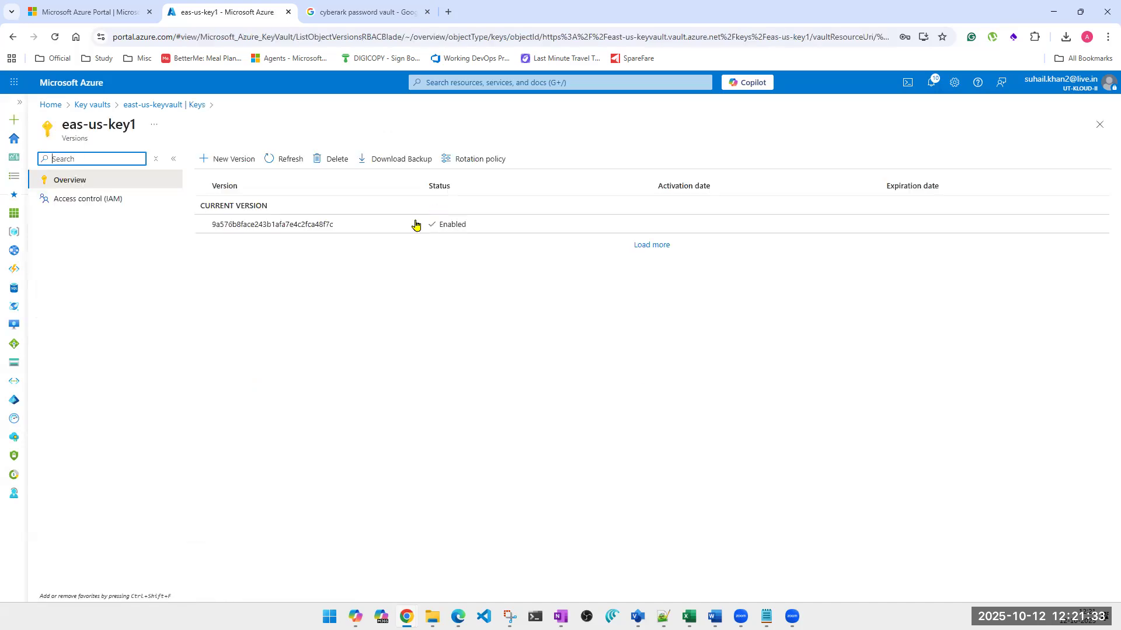
left_click(1087, 126)
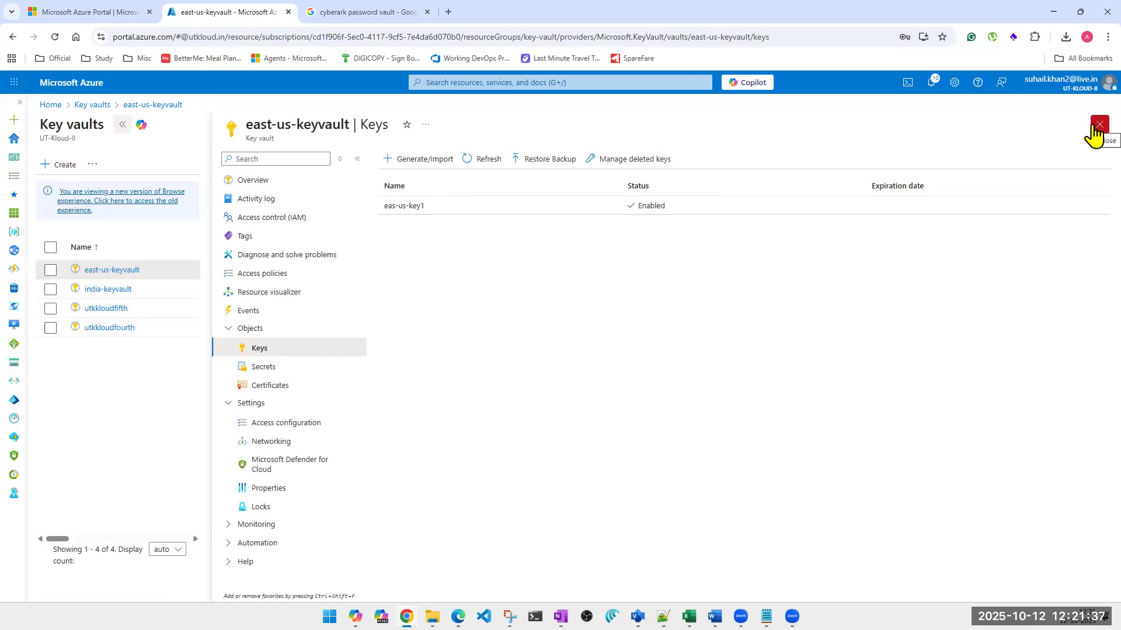
left_click(637, 159)
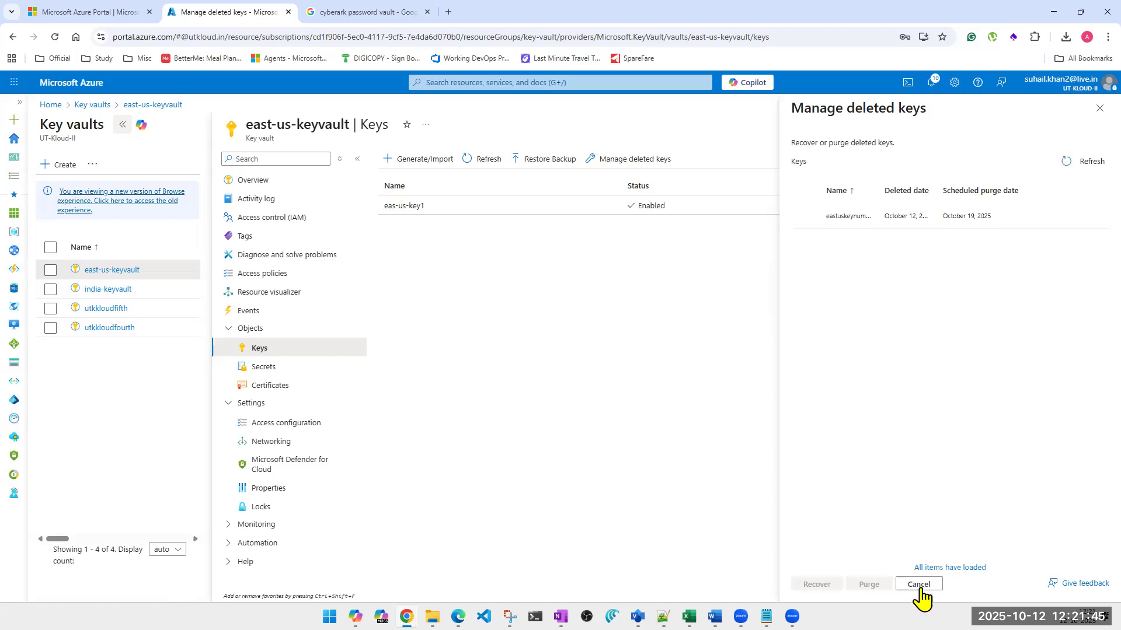
left_click(1099, 109)
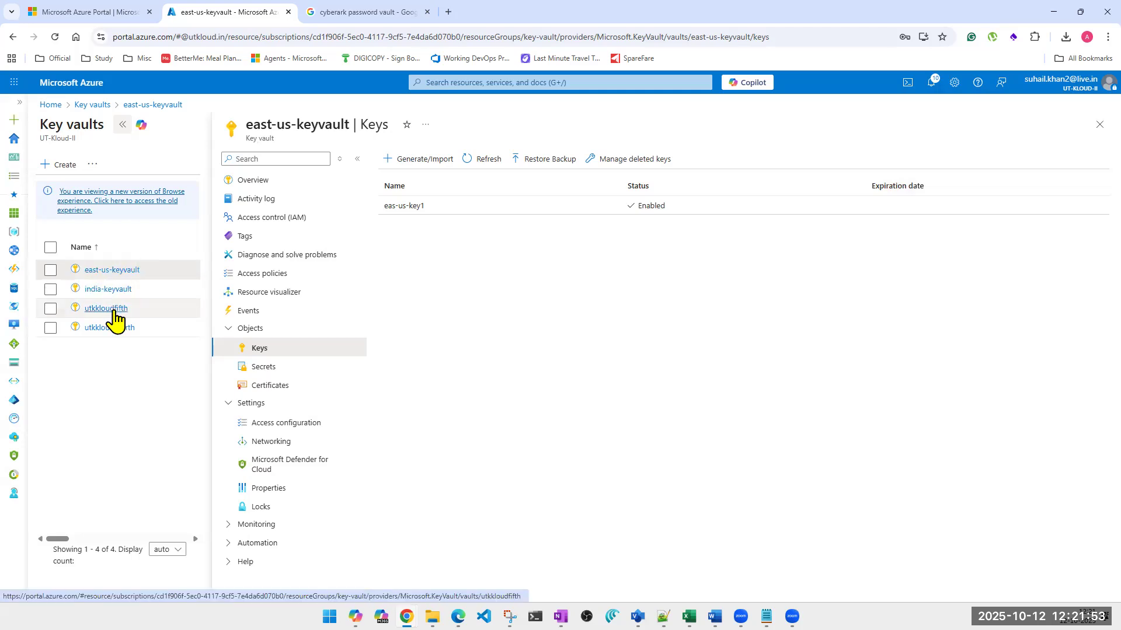
Open the properties of the key vault utkkloudfifth to examine its soft-delete and purge protection settings
left_click(1099, 125)
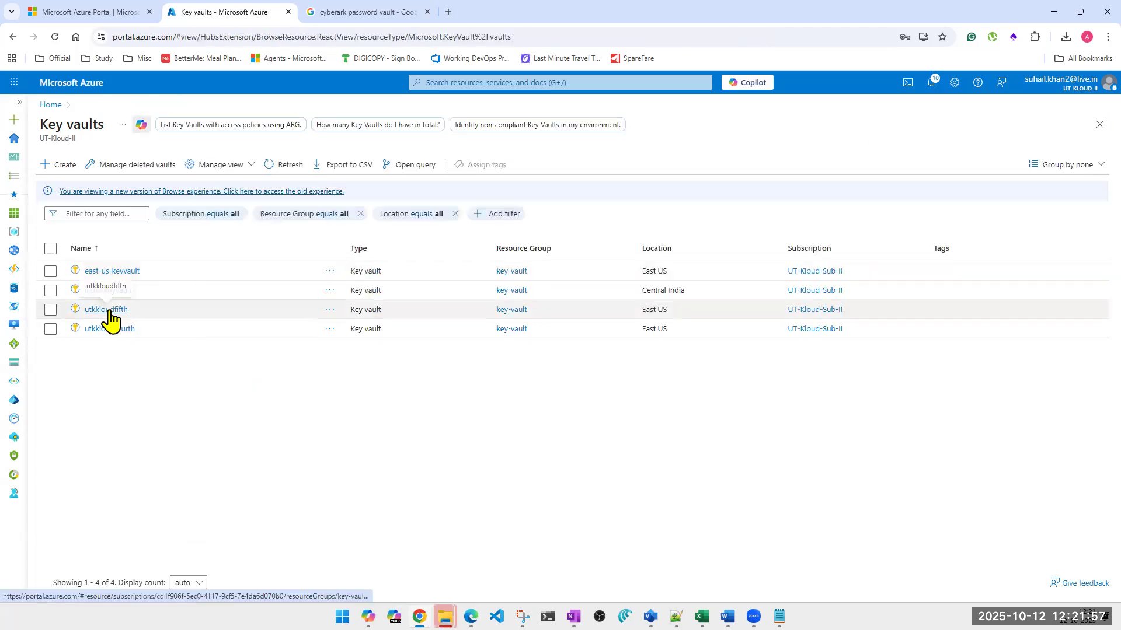
left_click(107, 310)
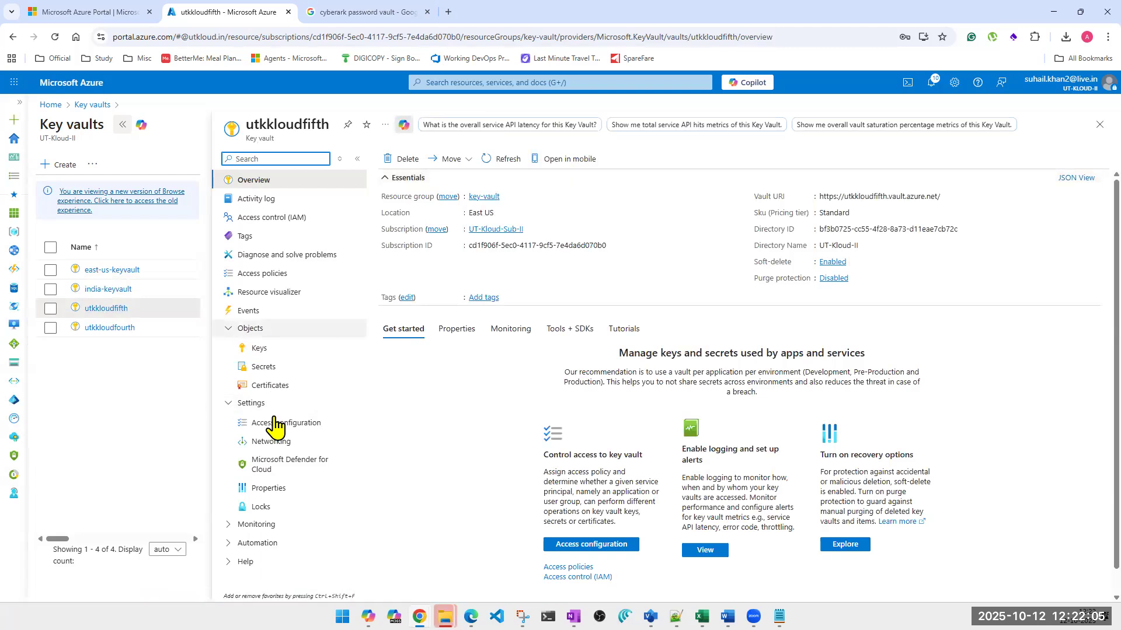
left_click(232, 526)
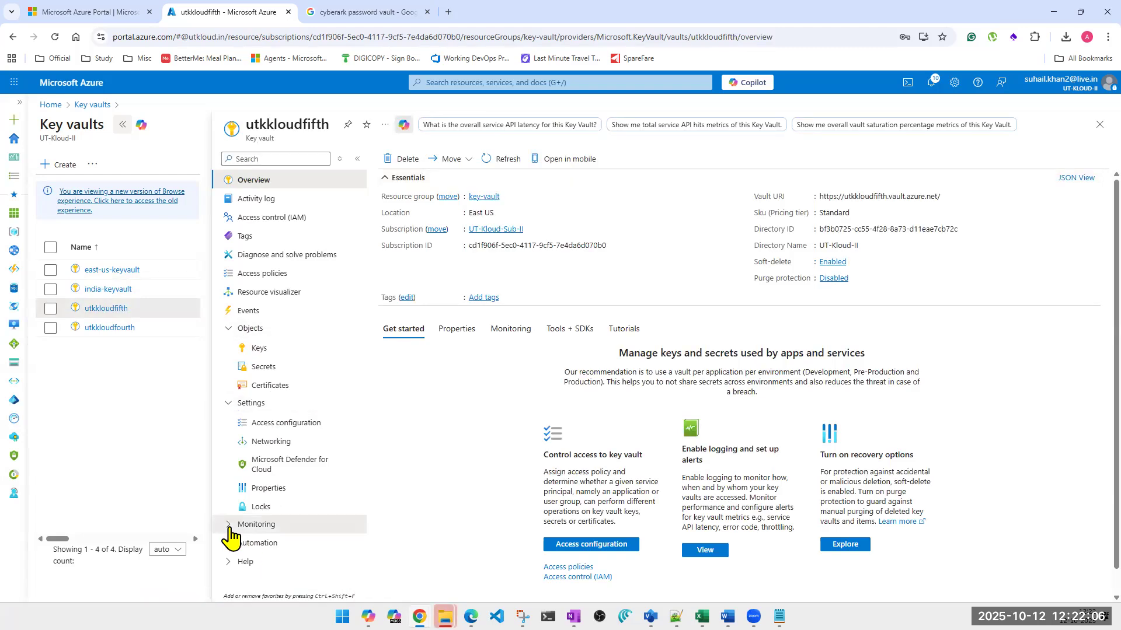
left_click(269, 489)
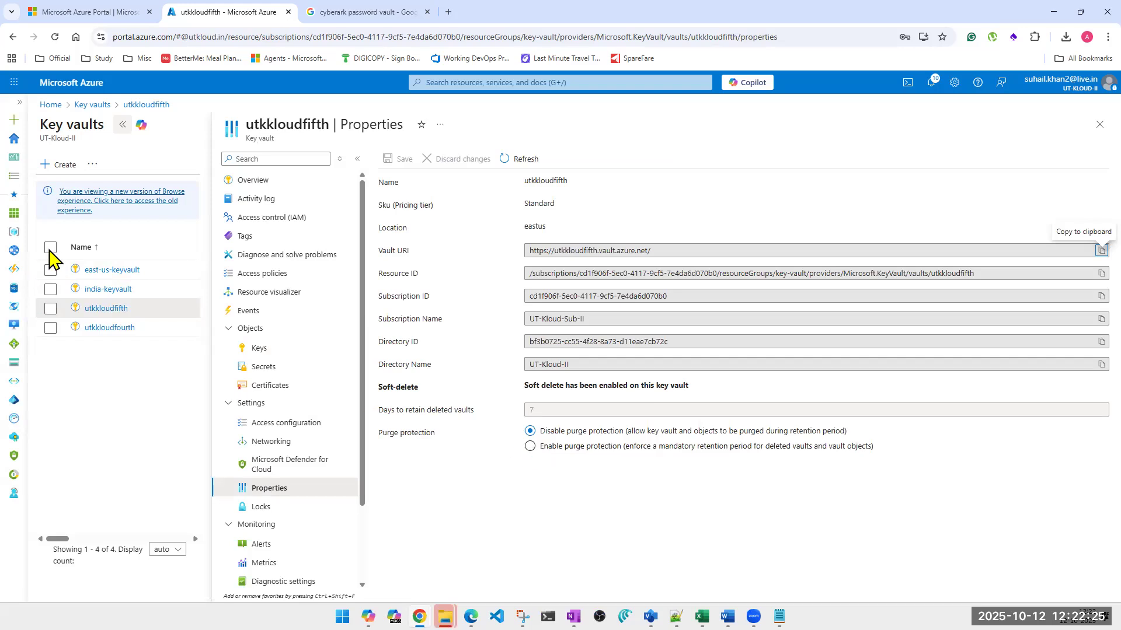
Compare the purge protection properties of east-us-keyvault with those of utkkloudfifth, and return to the key vault list
left_click(111, 271)
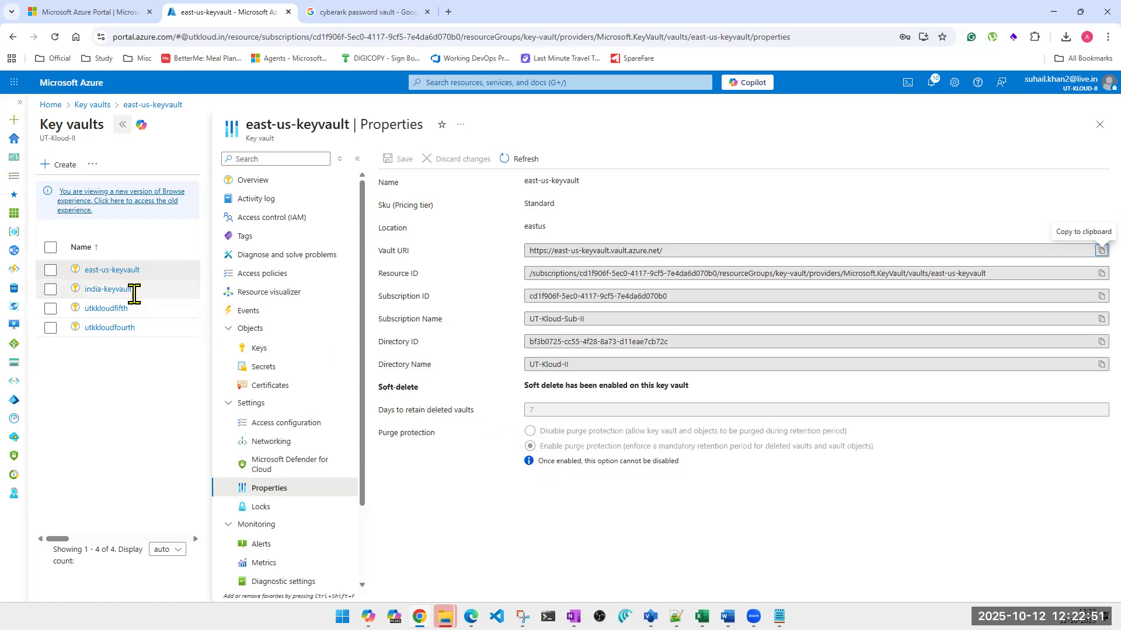
left_click(107, 292)
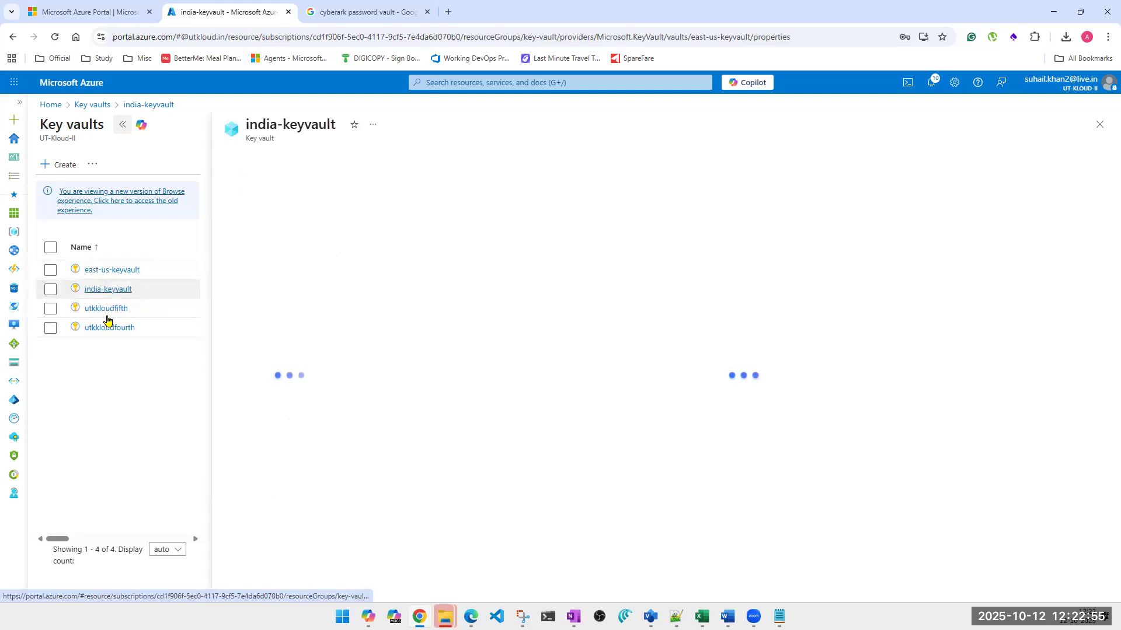
left_click(107, 309)
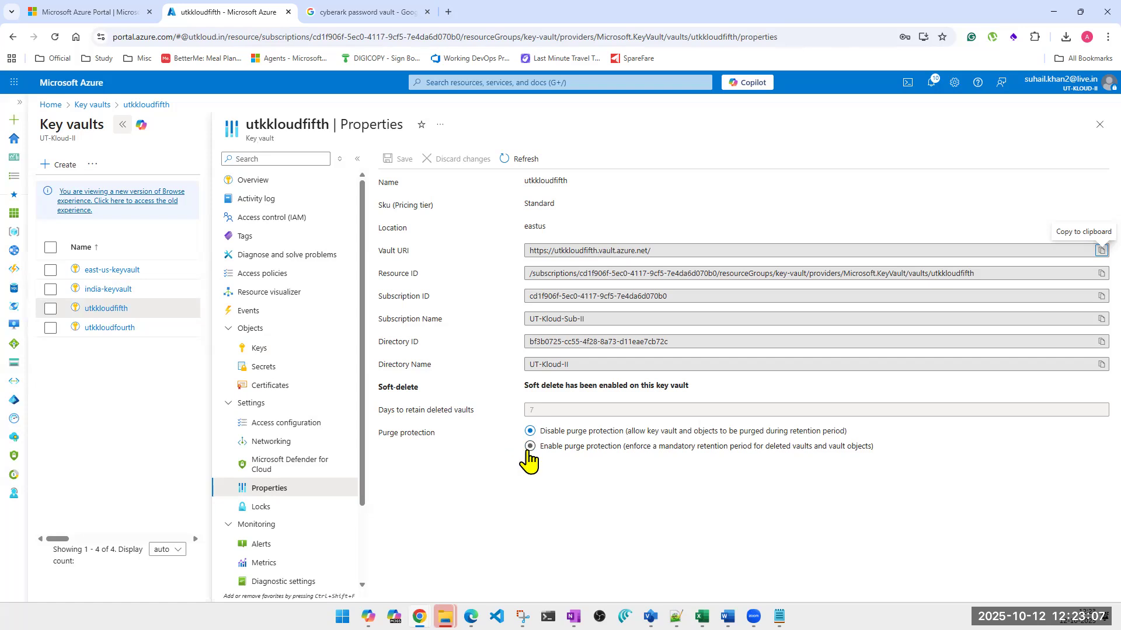
left_click(1099, 125)
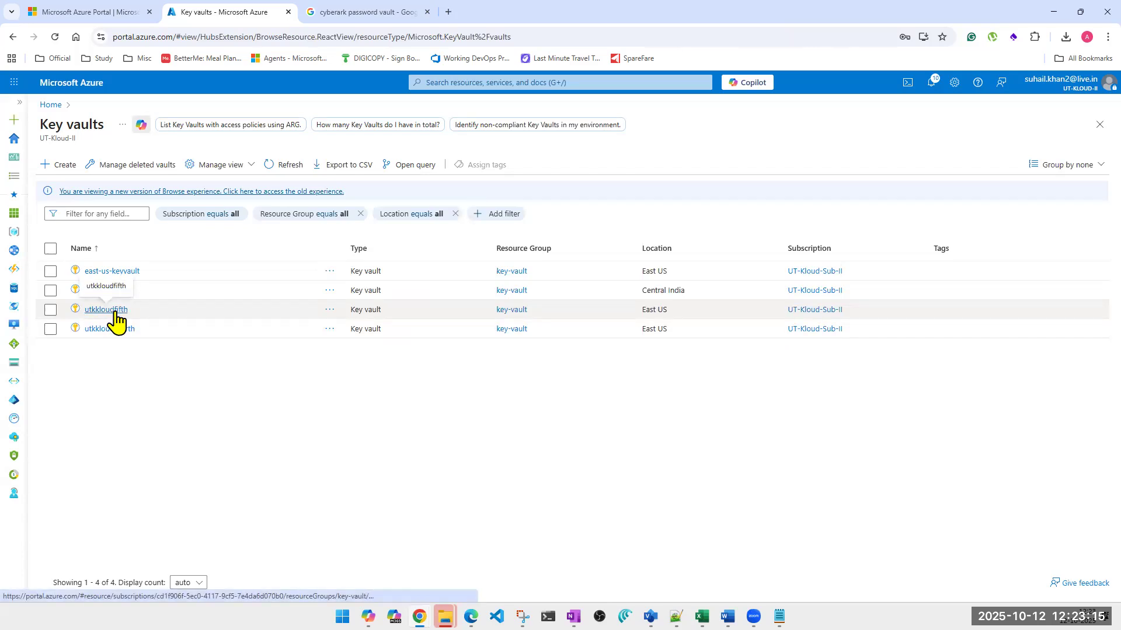
Check the keys of the vaults utkkloudfifth, utkkloudfourth and india-keyvault, and return to the key vault list
triple_click(658, 316)
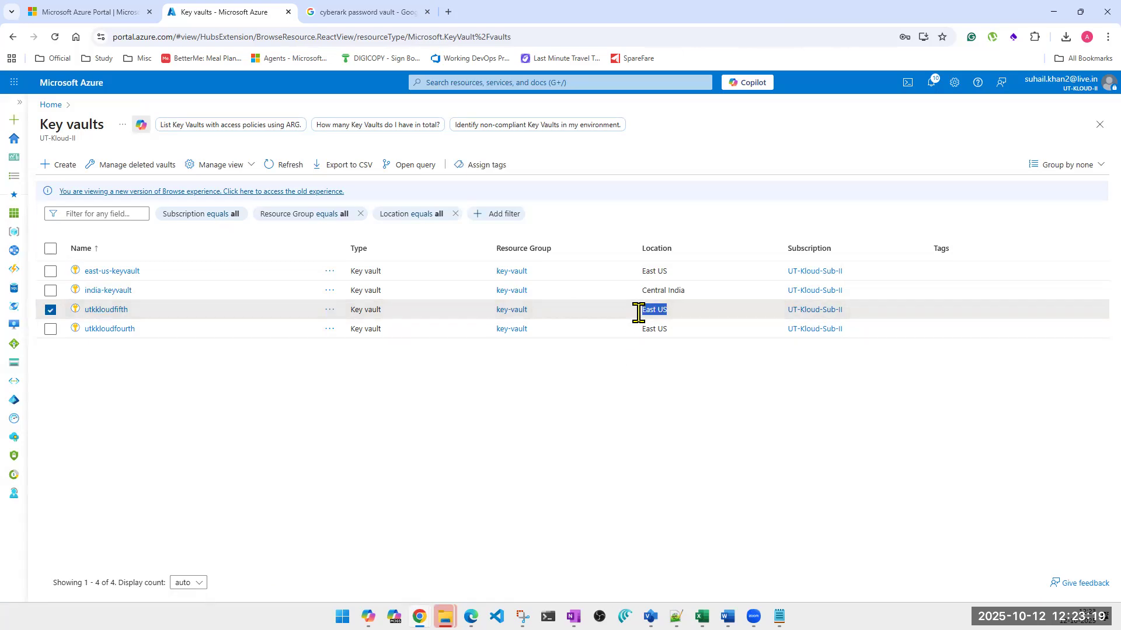
left_click(106, 310)
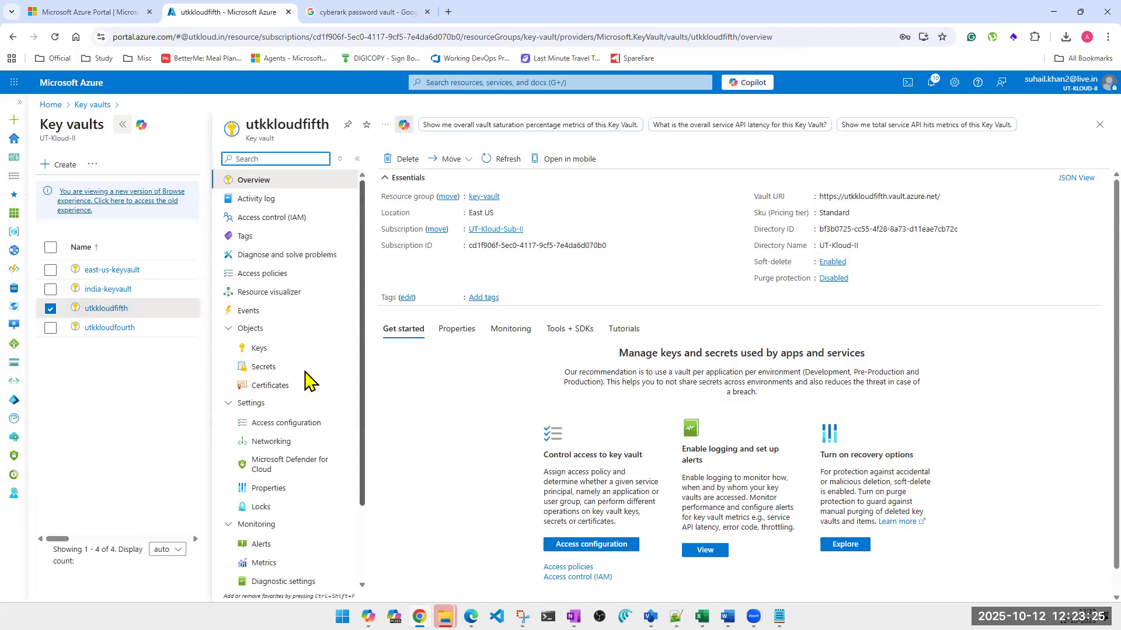
left_click(258, 350)
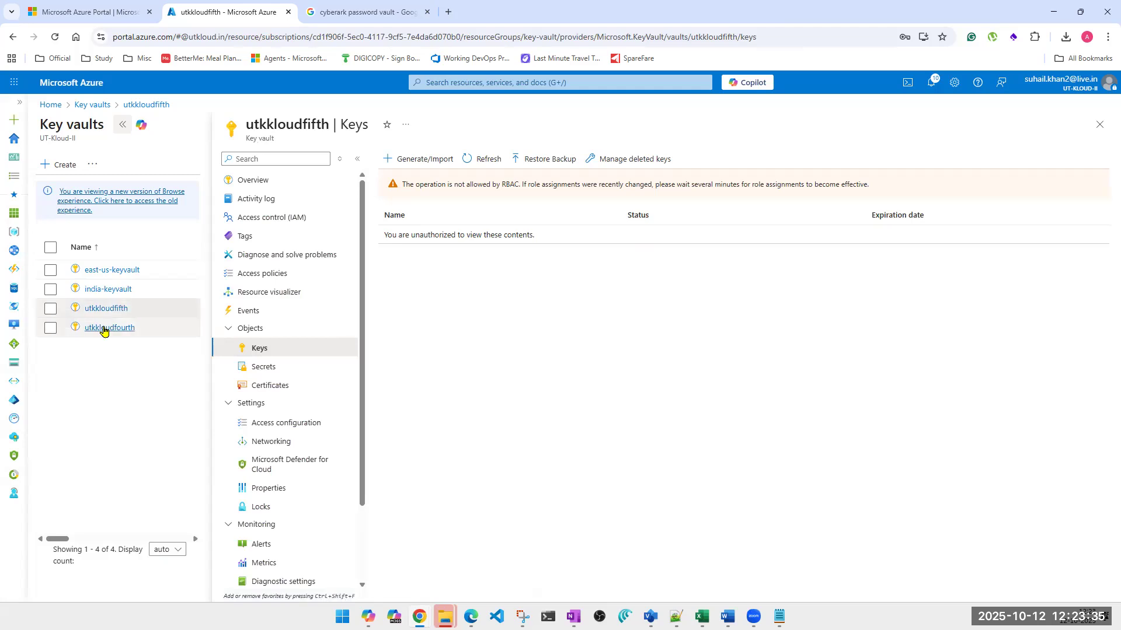
left_click(104, 328)
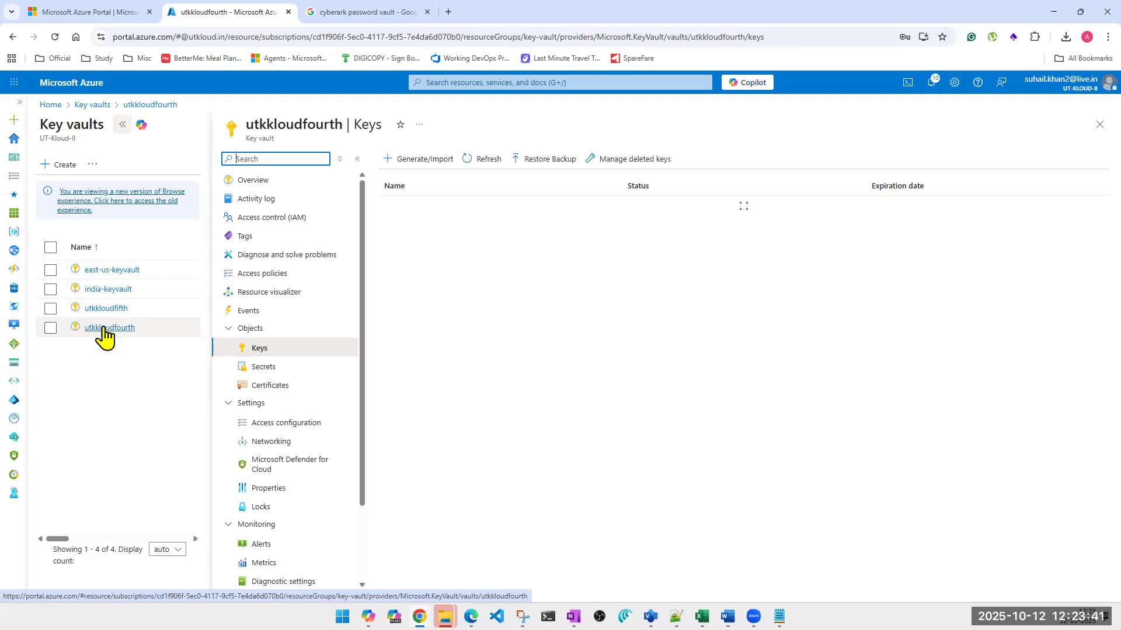
left_click(105, 315)
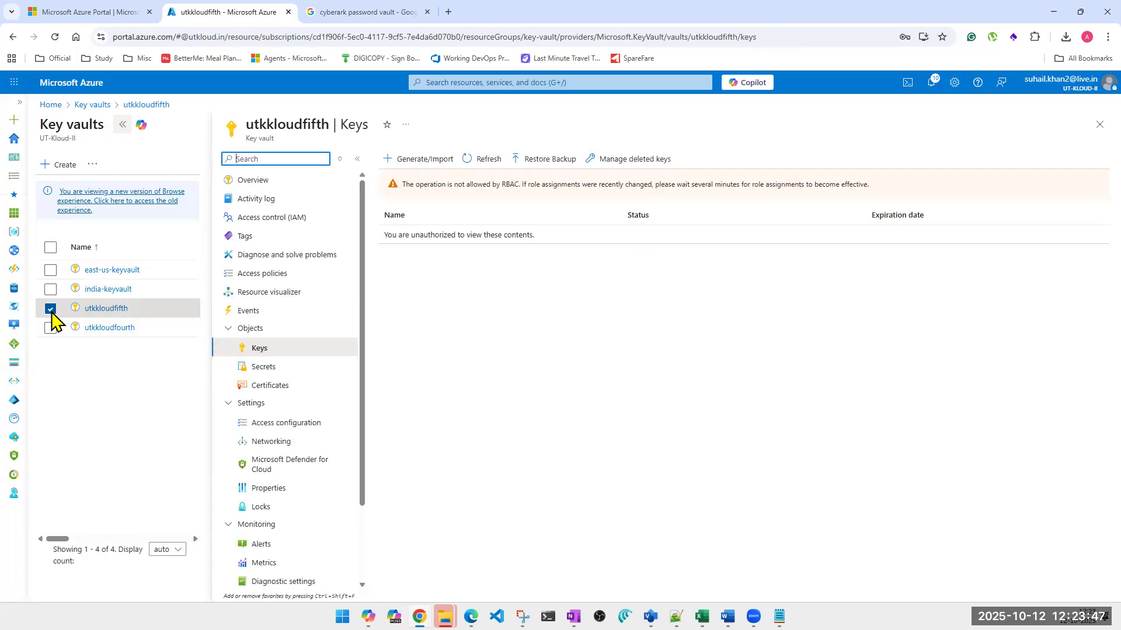
left_click(94, 292)
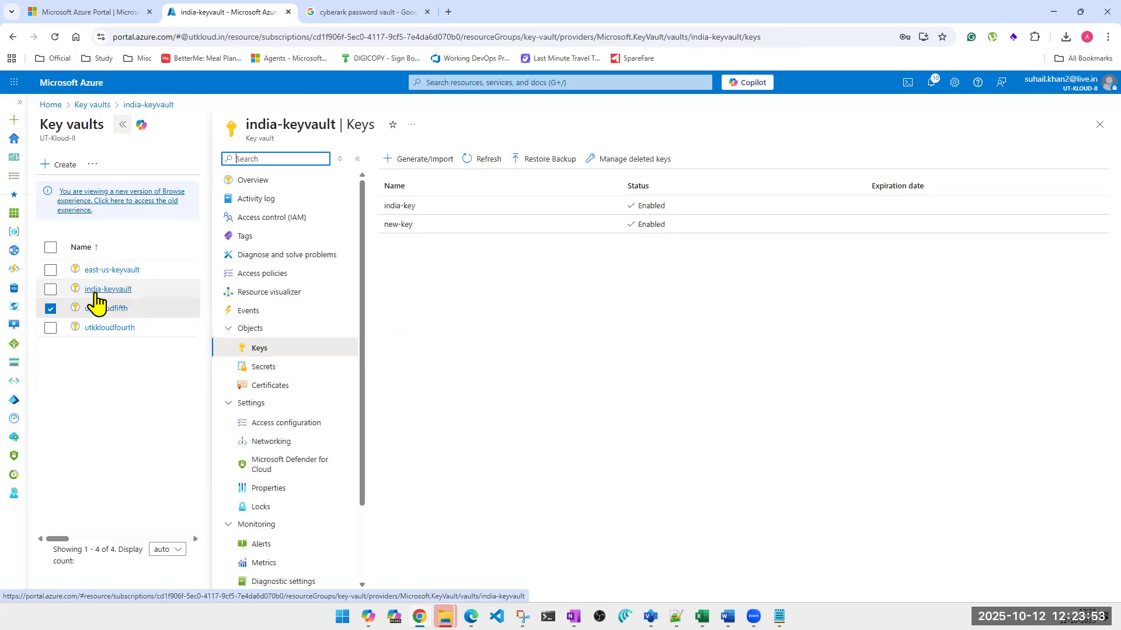
left_click(56, 313)
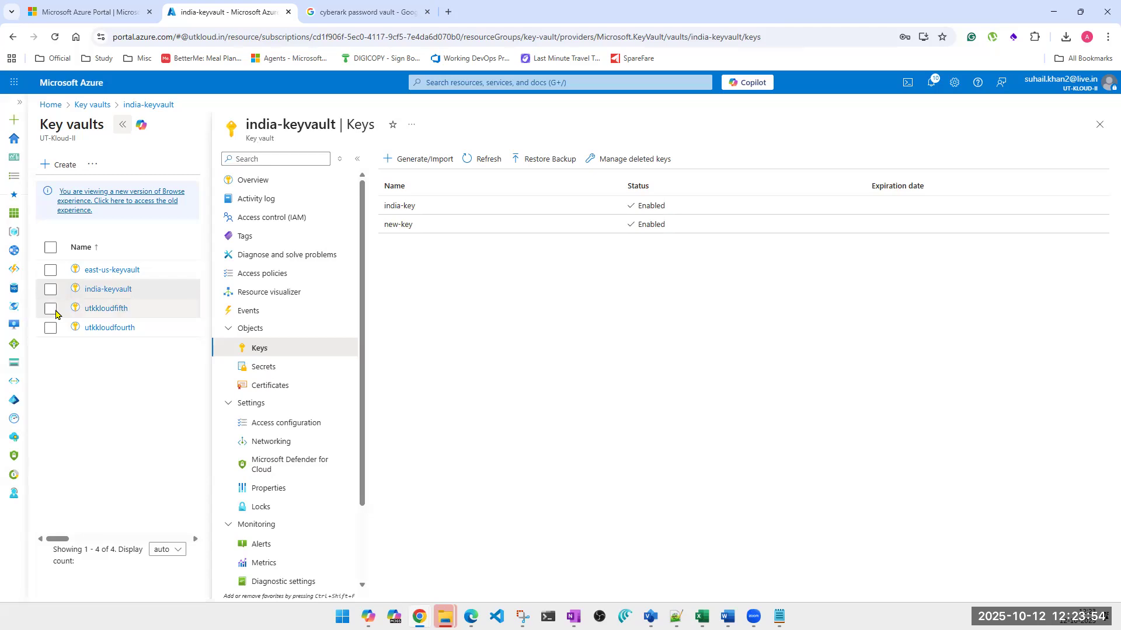
left_click(1099, 125)
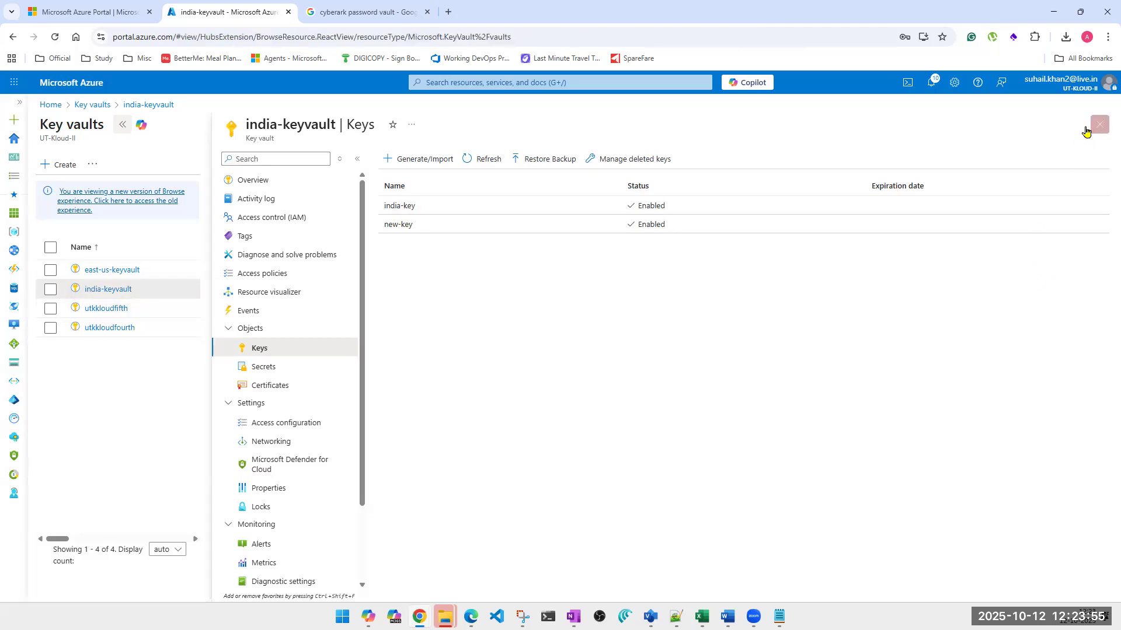
left_click(51, 291)
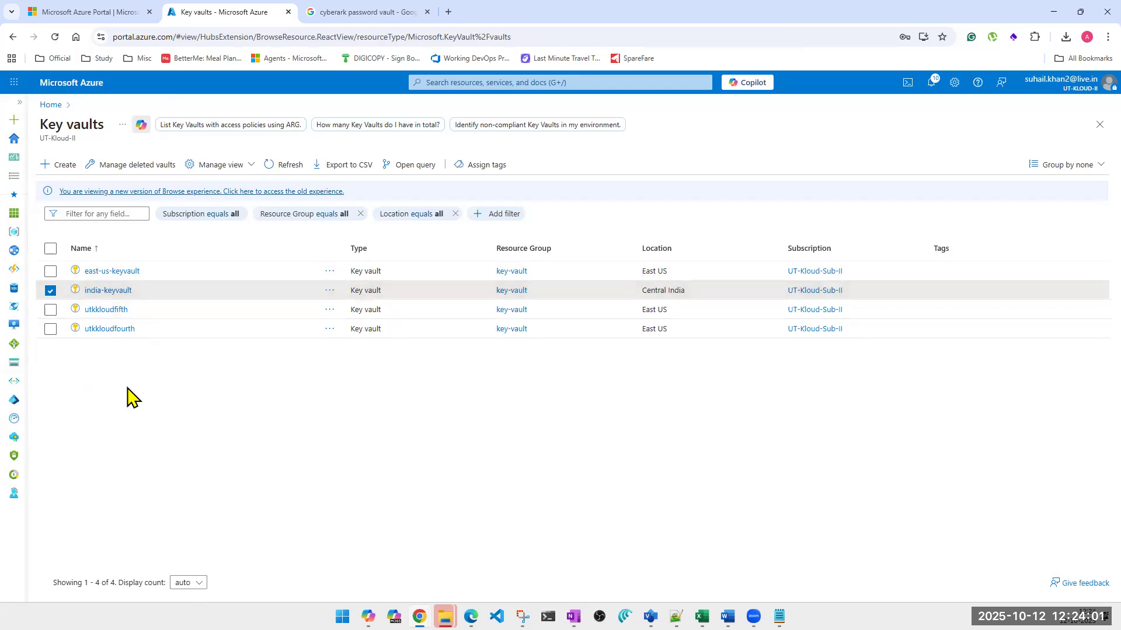
left_click(62, 169)
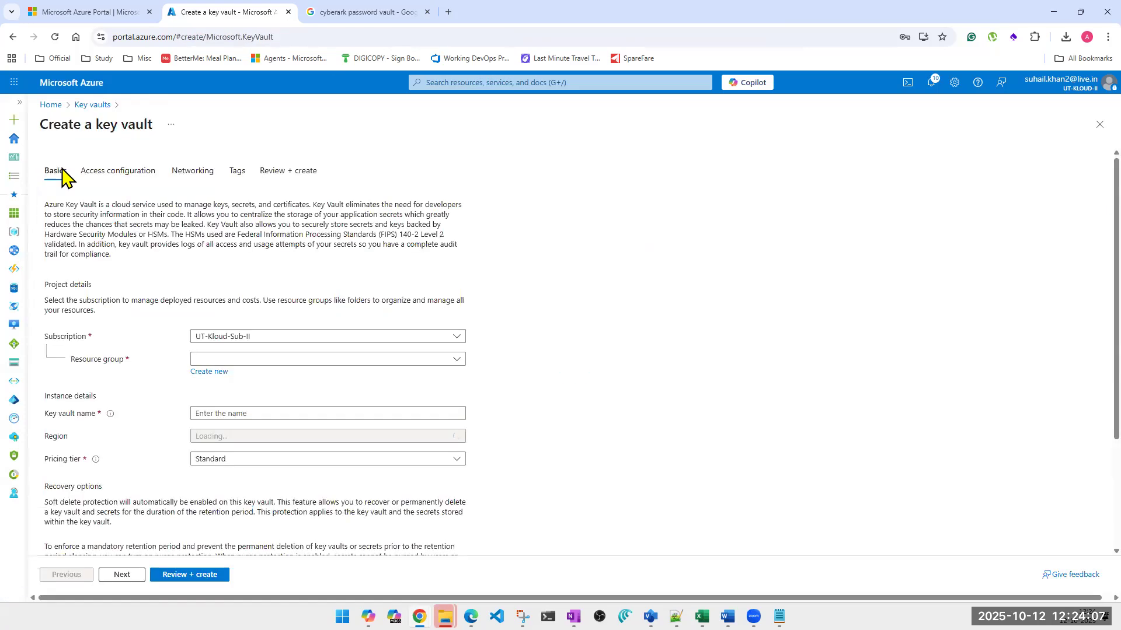
left_click(1101, 128)
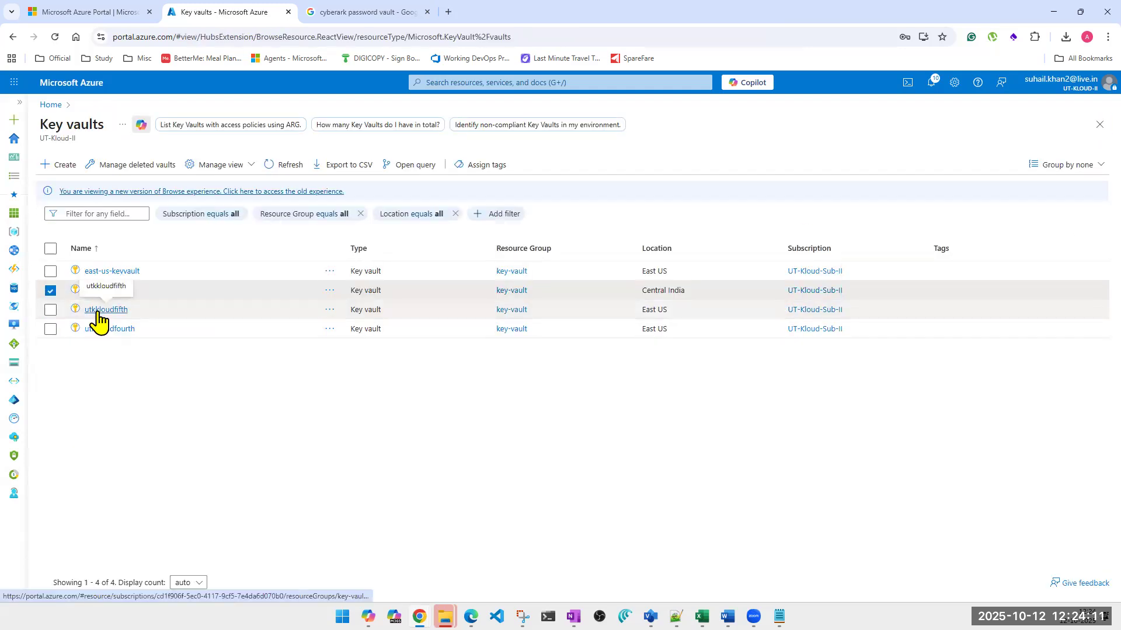
Set the permission model of the key vault utkkloudfifth to Vault access policy and apply the change
left_click(98, 311)
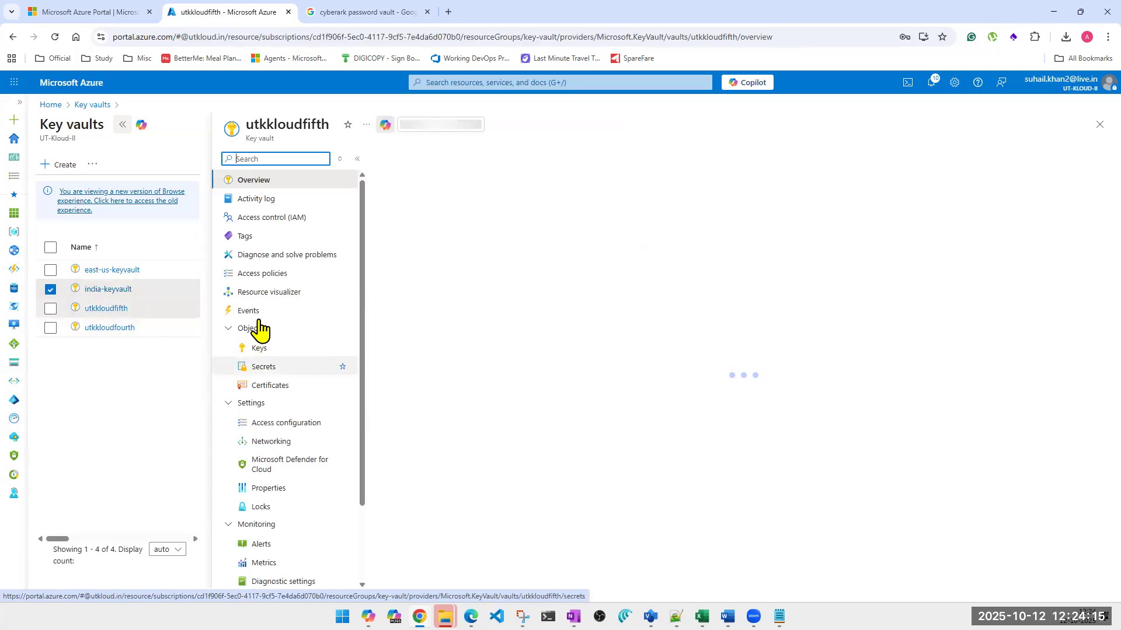
left_click(275, 276)
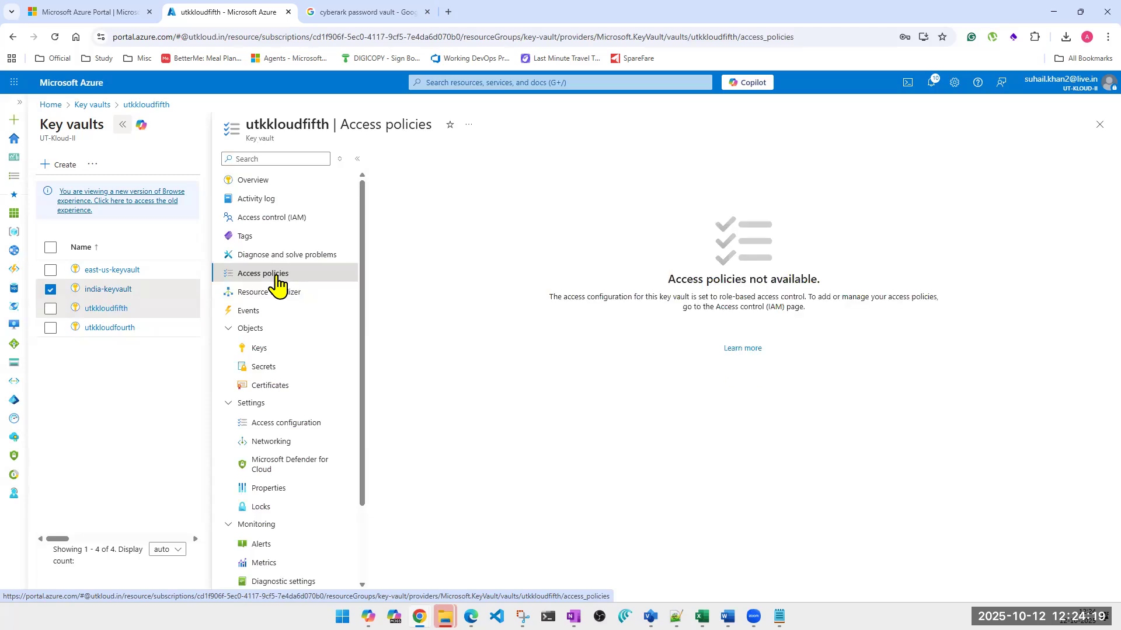
left_click(264, 426)
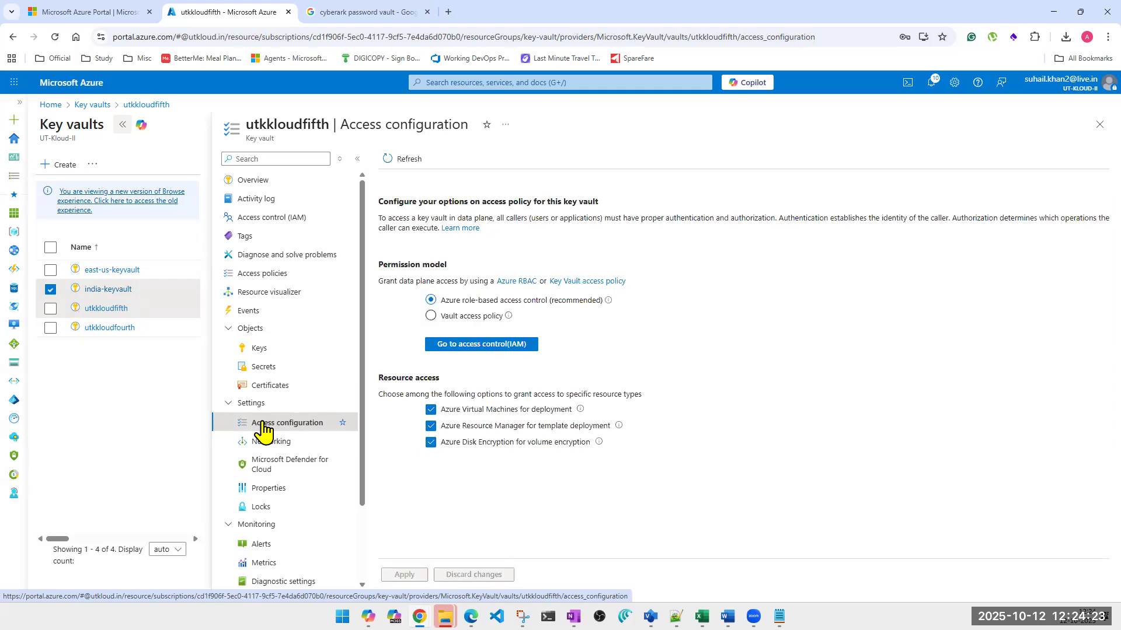
left_click(432, 318)
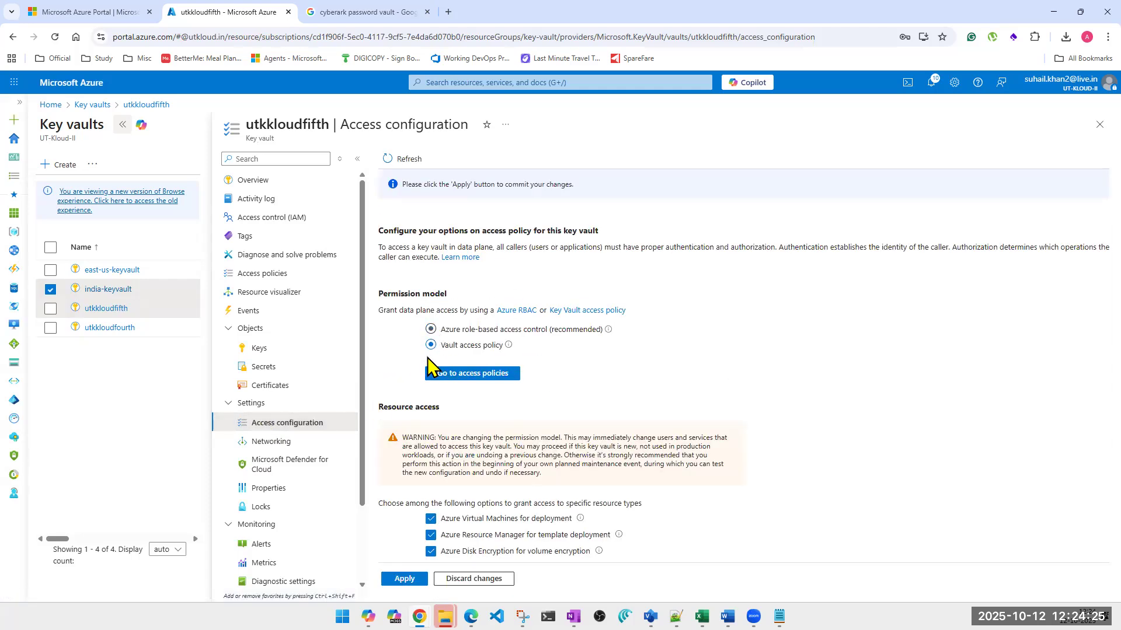
left_click(403, 580)
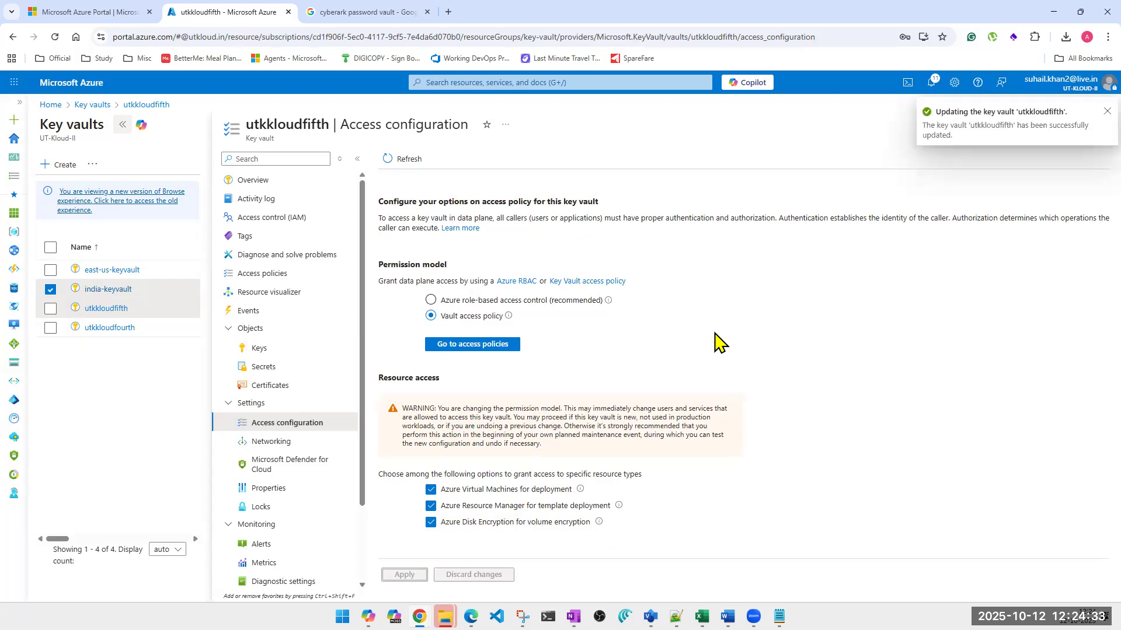
Check the access policies, access configuration and keys of utkkloudfifth after the permission model change
left_click(262, 274)
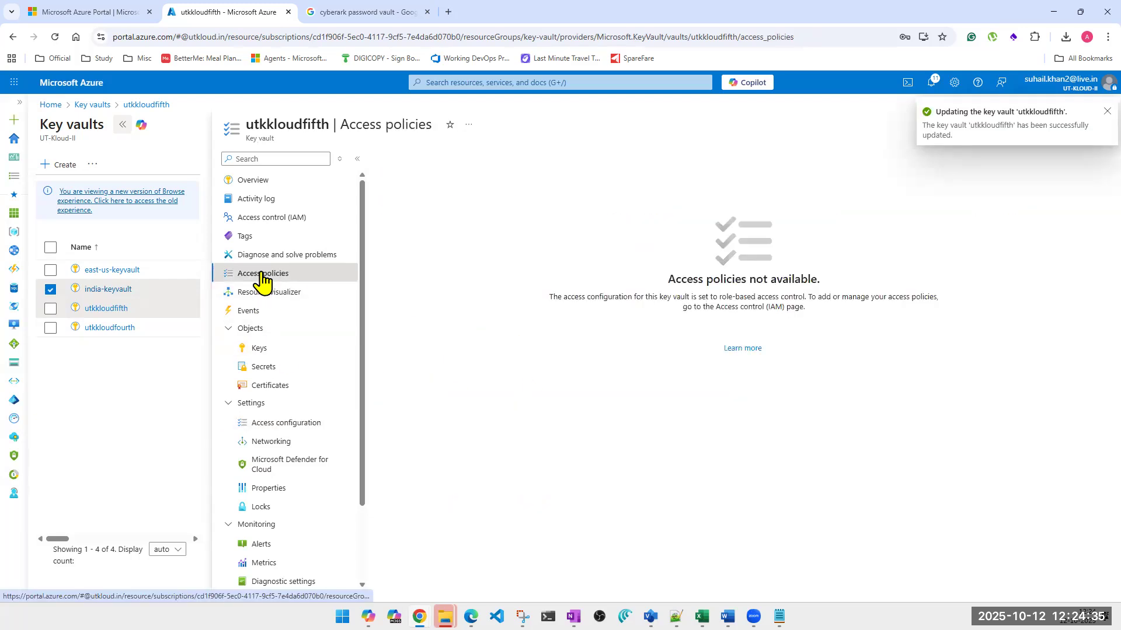
left_click(283, 423)
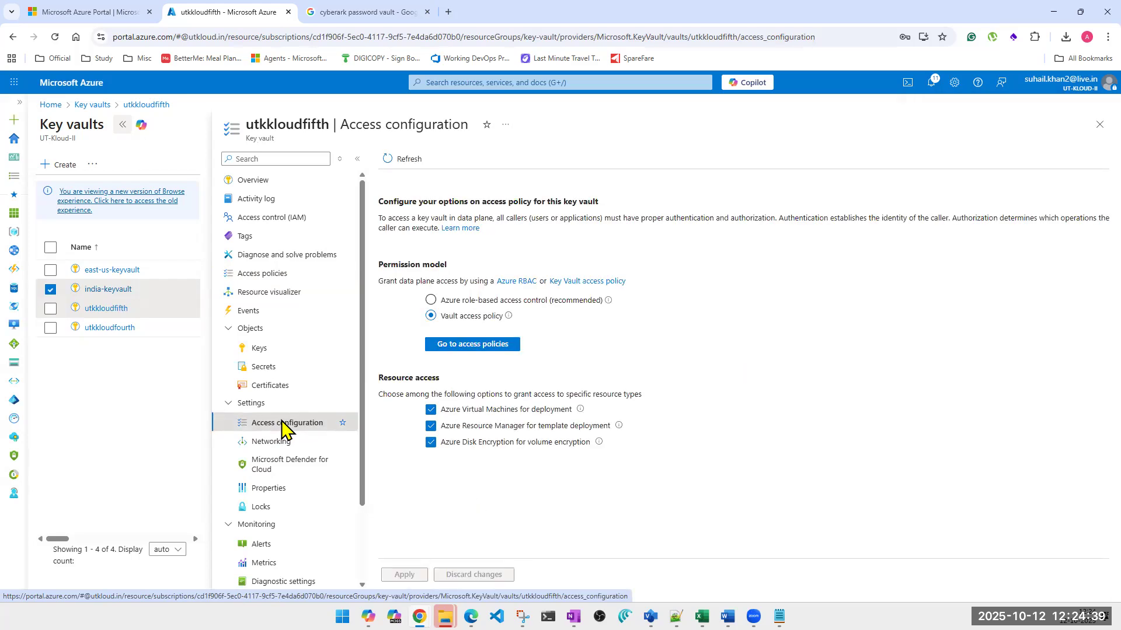
left_click(495, 346)
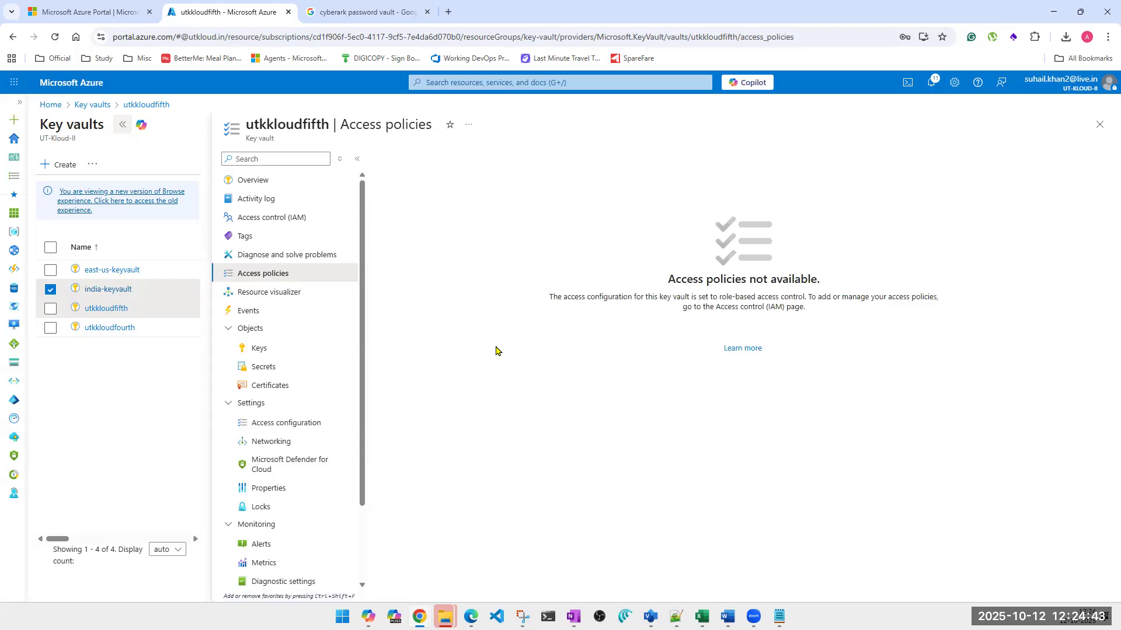
left_click(254, 350)
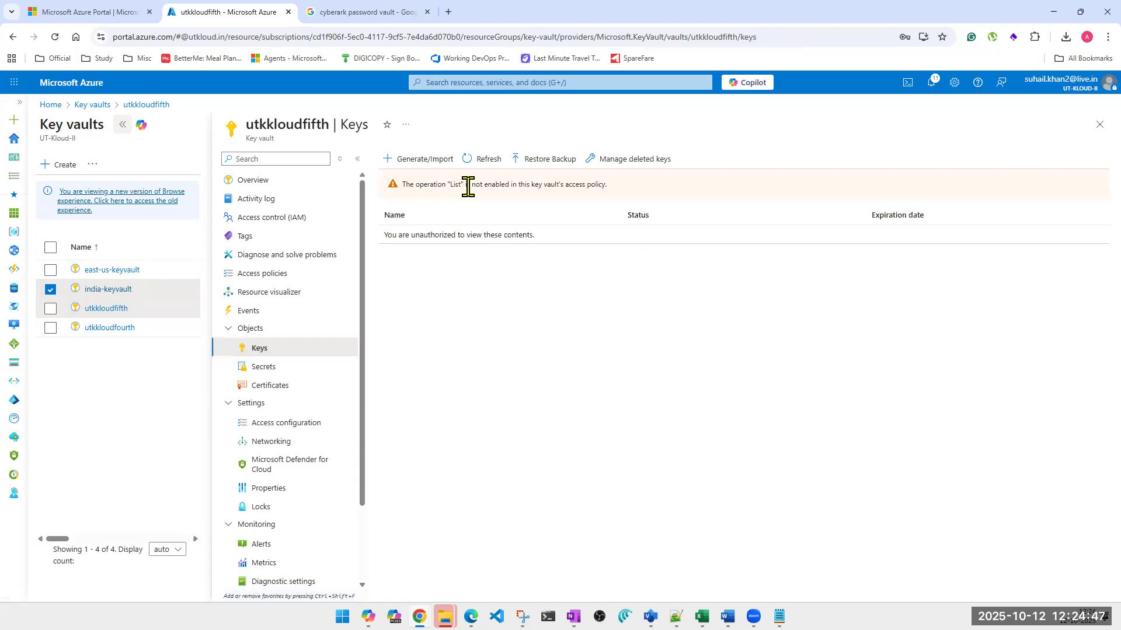
triple_click(470, 184)
Clear and restore the resource access for Azure Virtual Machines for deployment, and go to the vault's access policies
left_click(278, 428)
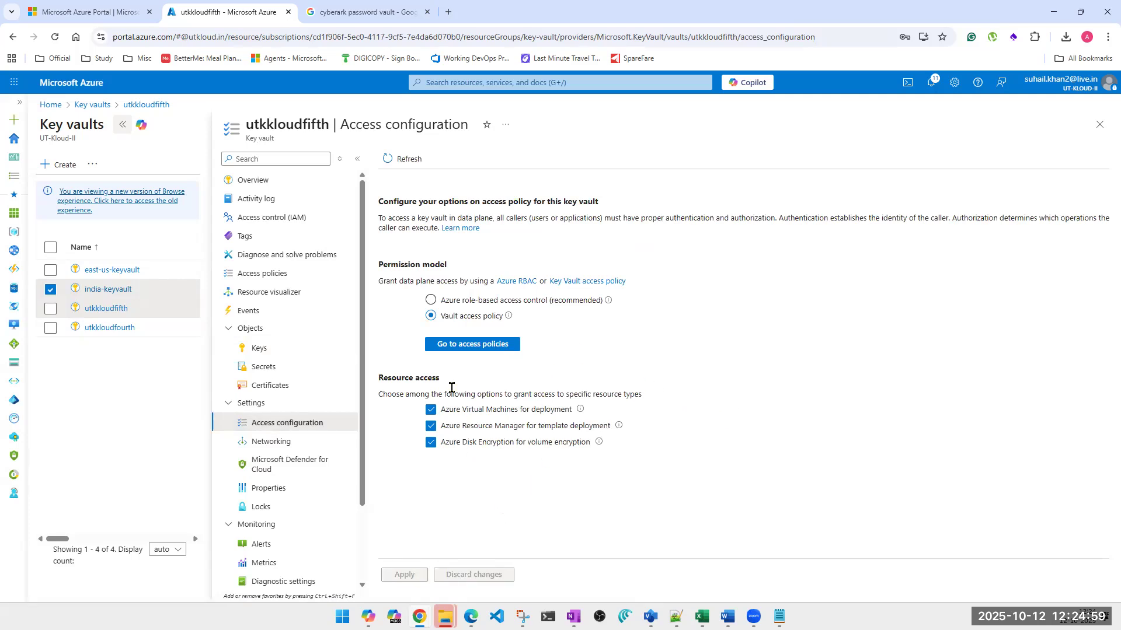
left_click(431, 410)
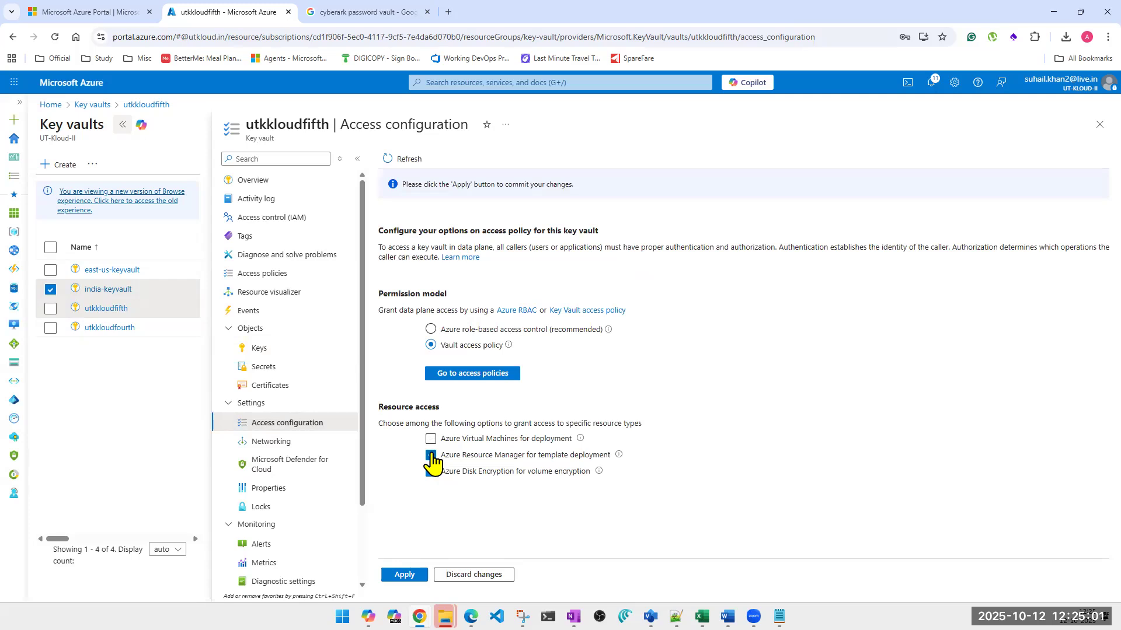
left_click(430, 439)
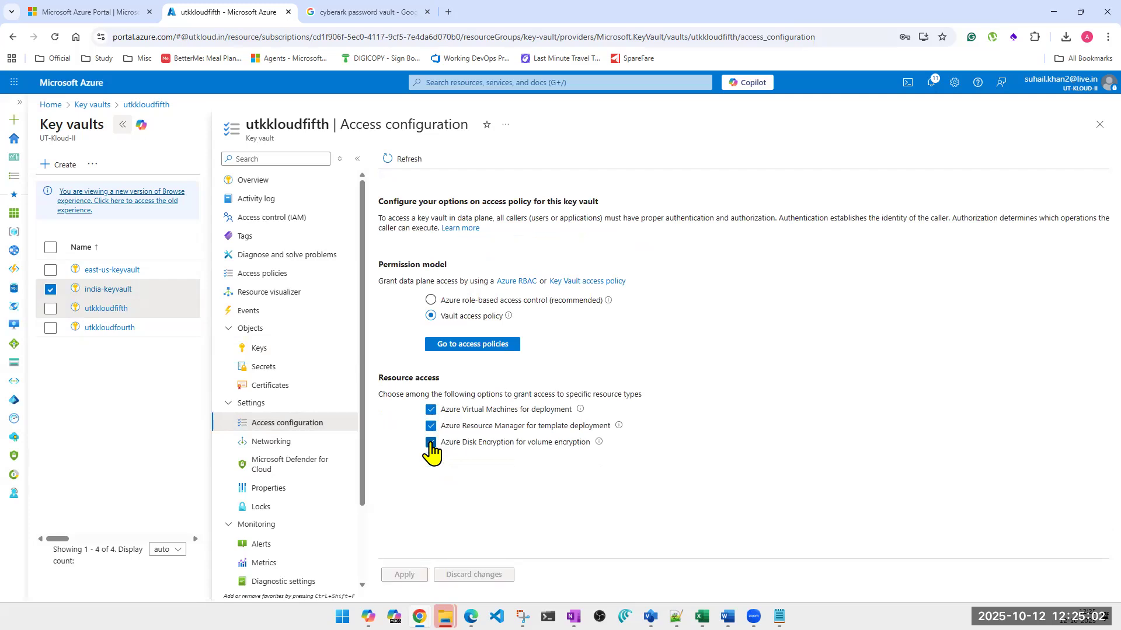
left_click(489, 345)
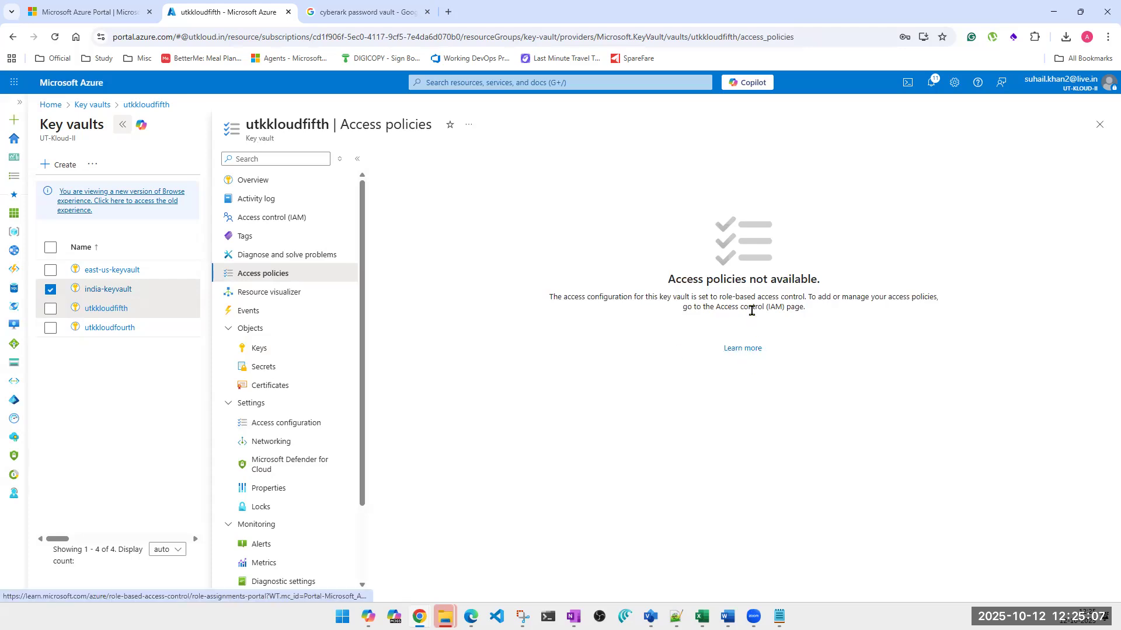
View your own current and eligible role assignments on utkkloudfifth in its access control, and close the assignments
left_click(268, 218)
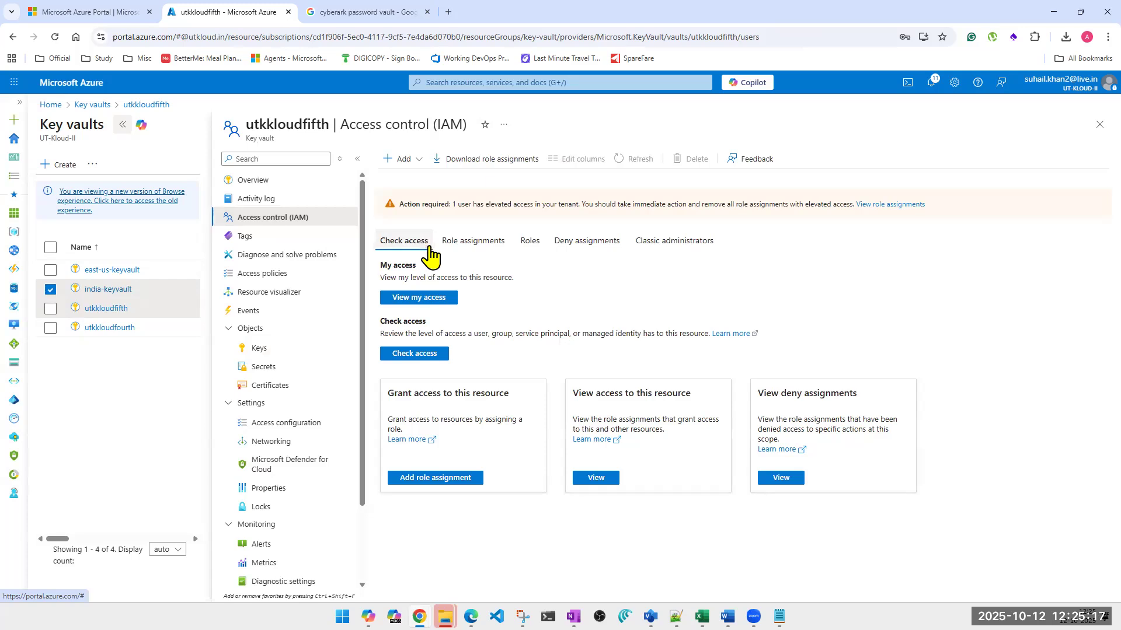
left_click(422, 298)
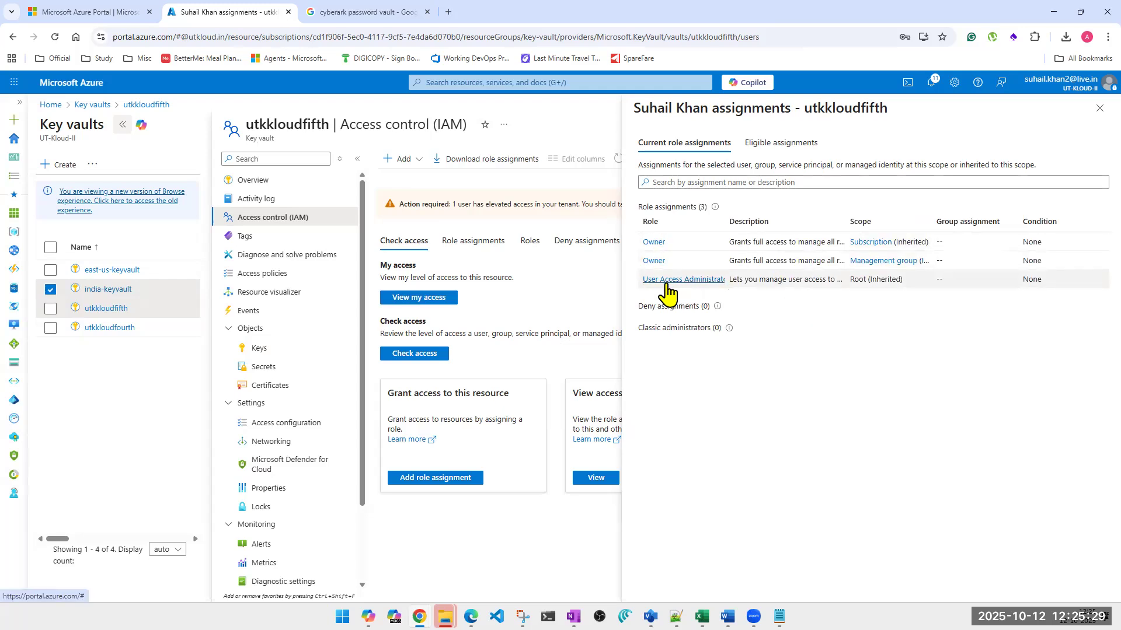
left_click(771, 150)
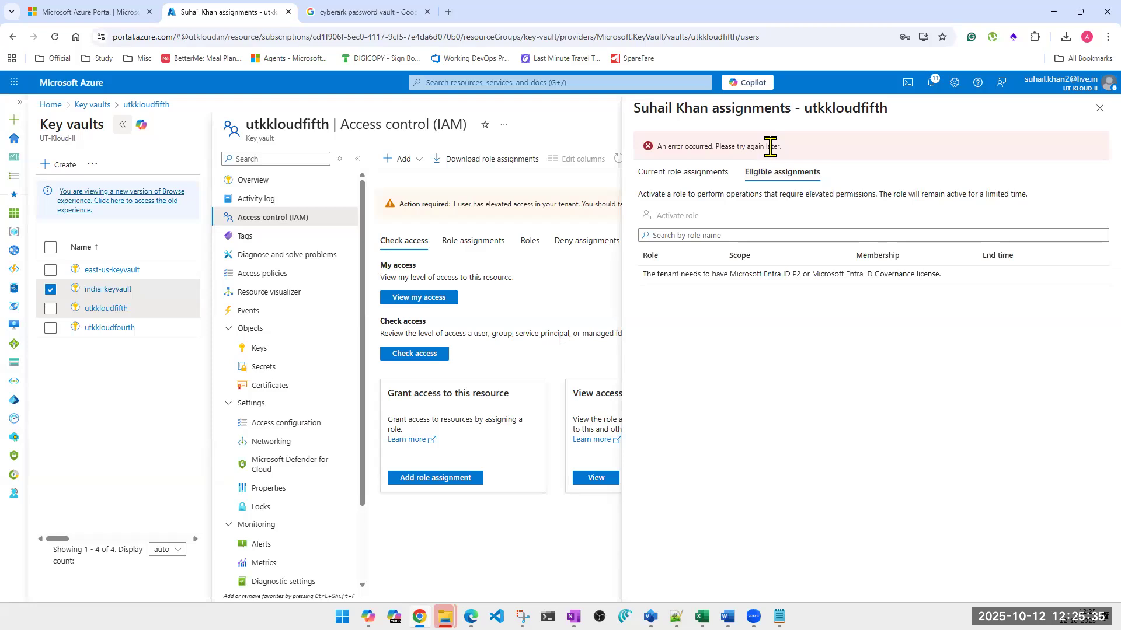
left_click(680, 173)
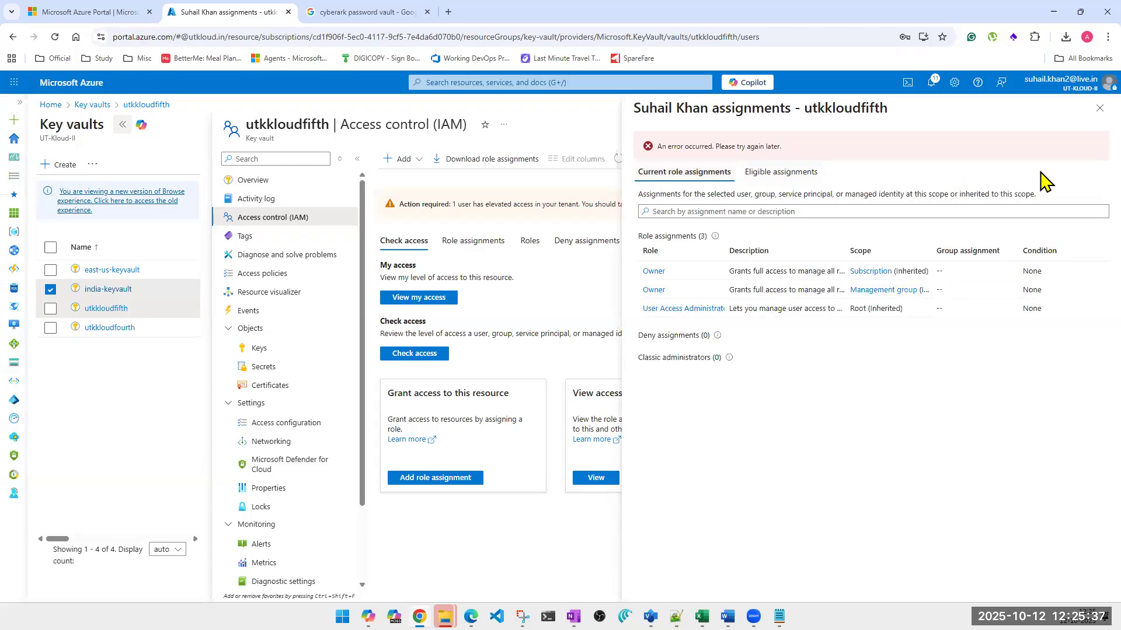
left_click(1099, 109)
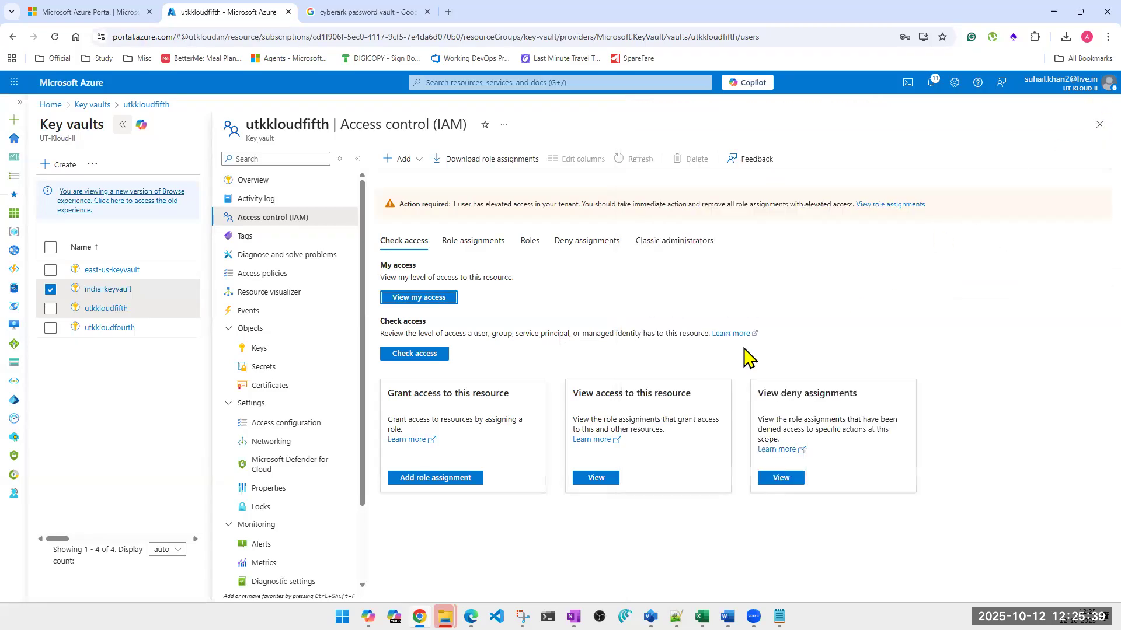
Recheck the access configuration and access policies of utkkloudfifth, and return to a refreshed key vault list
left_click(270, 426)
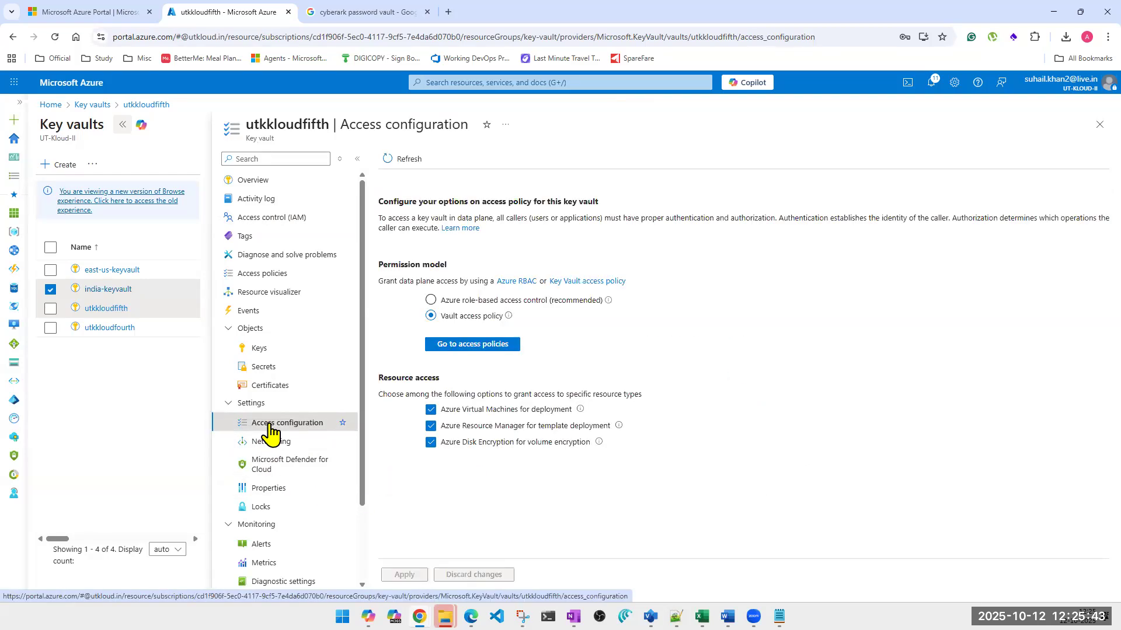
left_click(263, 276)
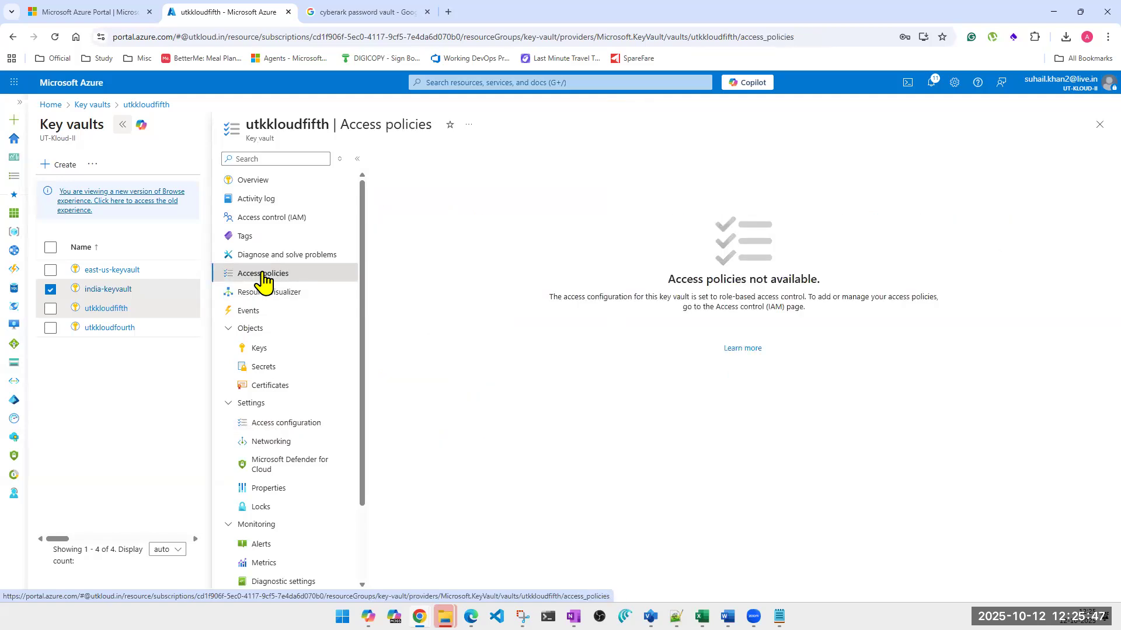
left_click(1096, 126)
left_click(279, 172)
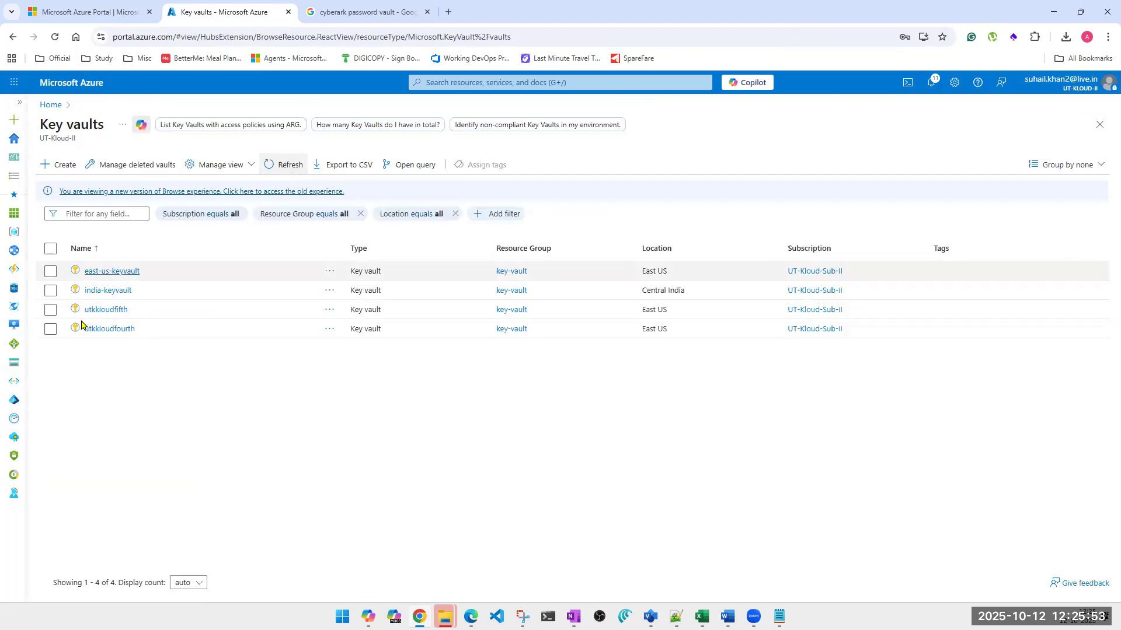
Reopen utkkloudfifth to compare its access policies page with its access configuration, and return to the key vault list
left_click(93, 310)
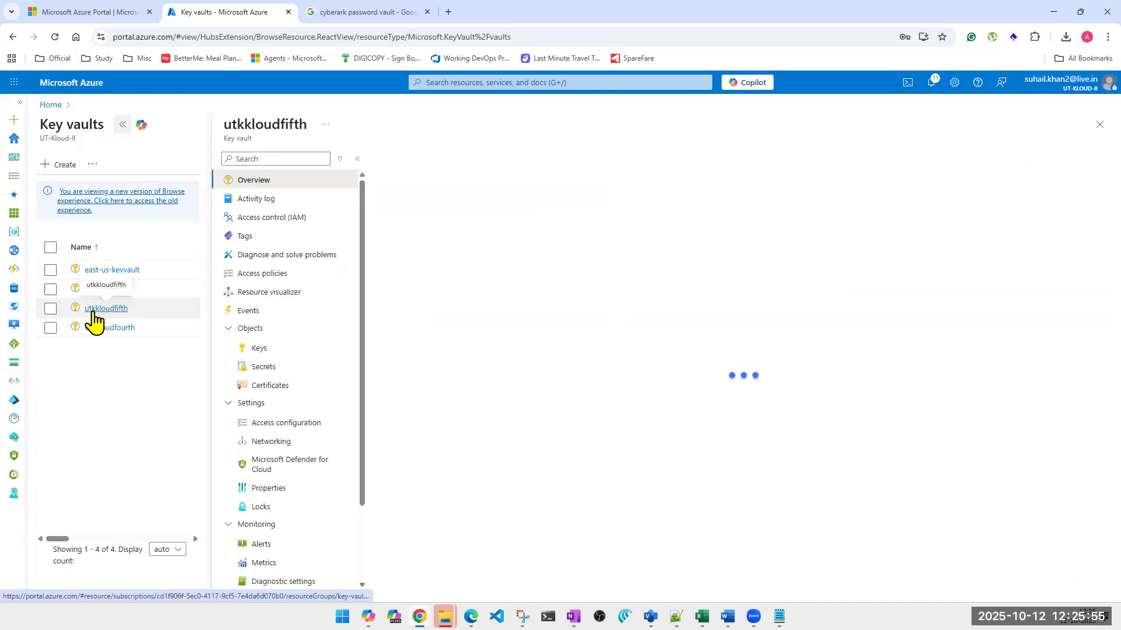
left_click(261, 426)
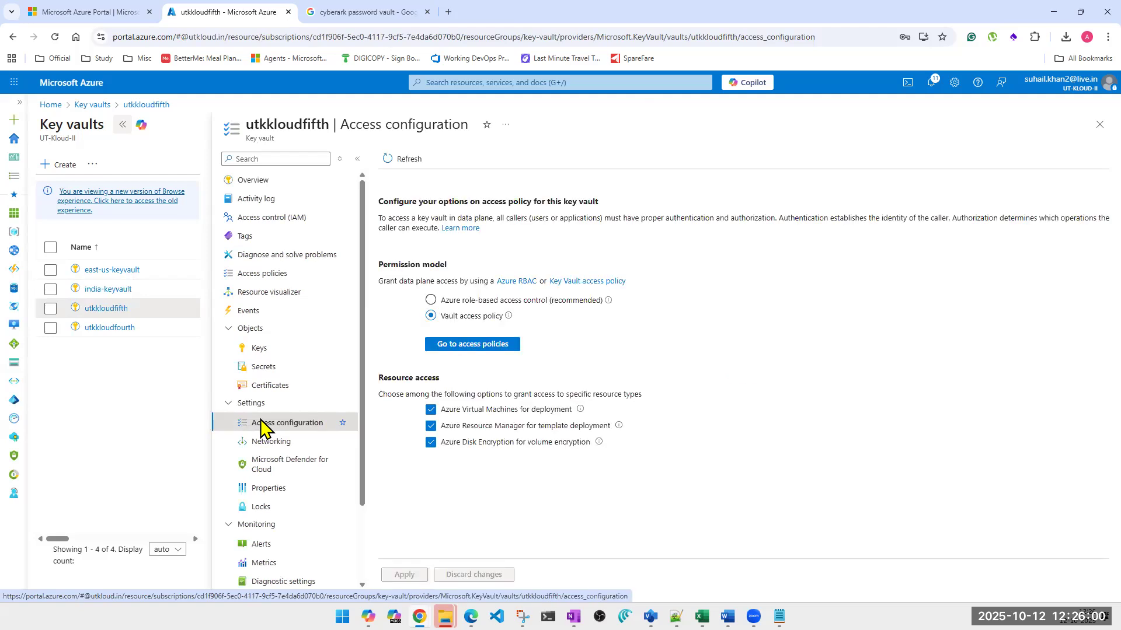
left_click(467, 354)
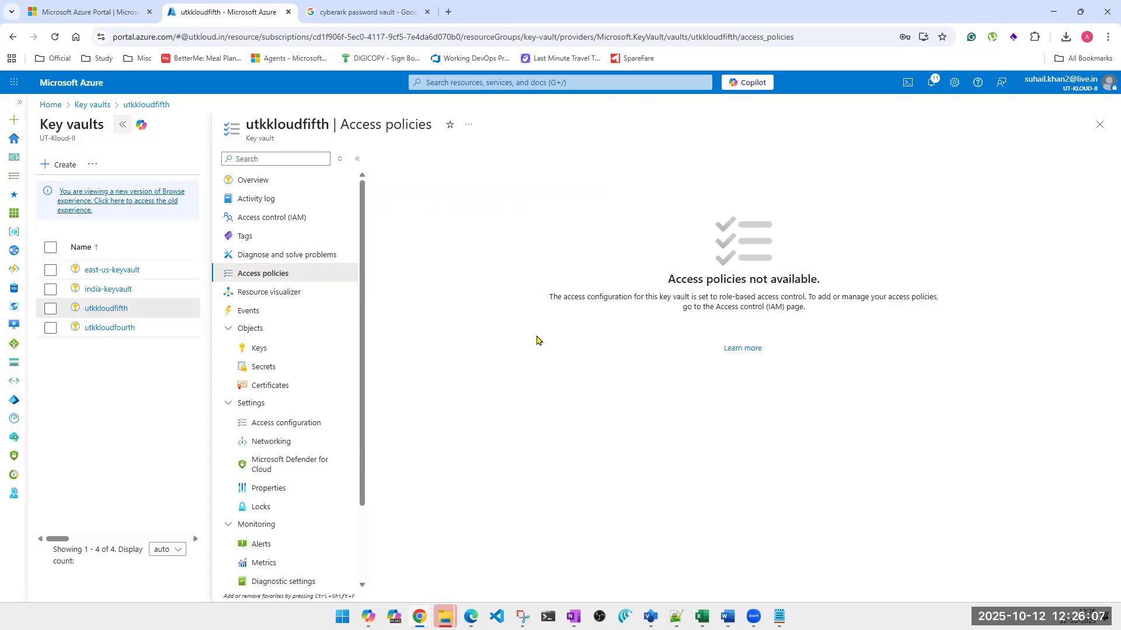
triple_click(747, 303)
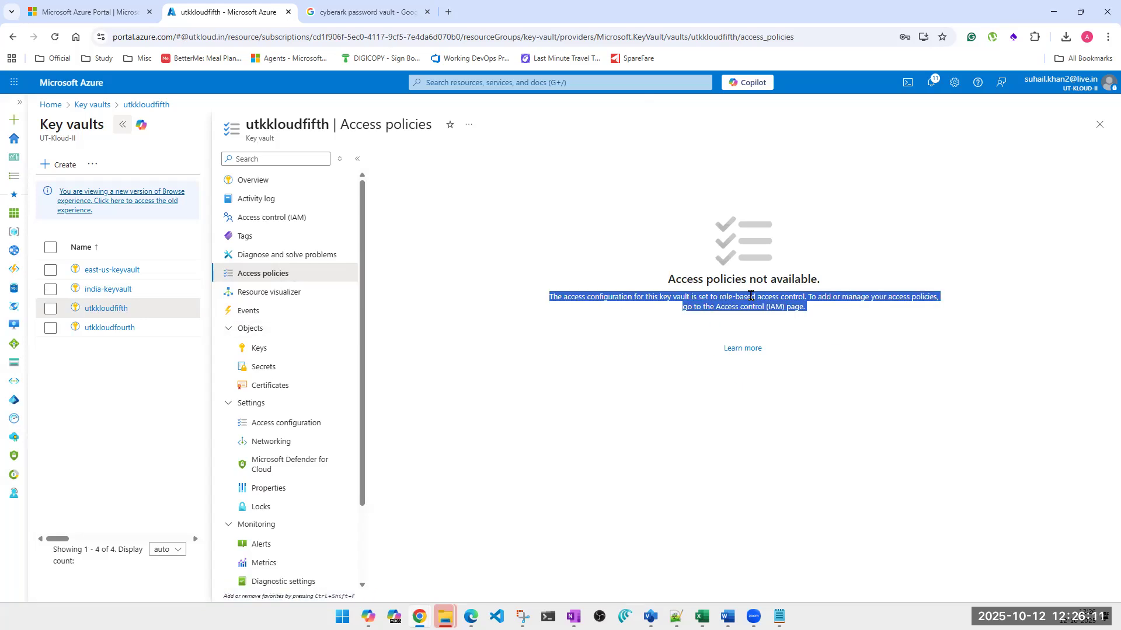
left_click(287, 425)
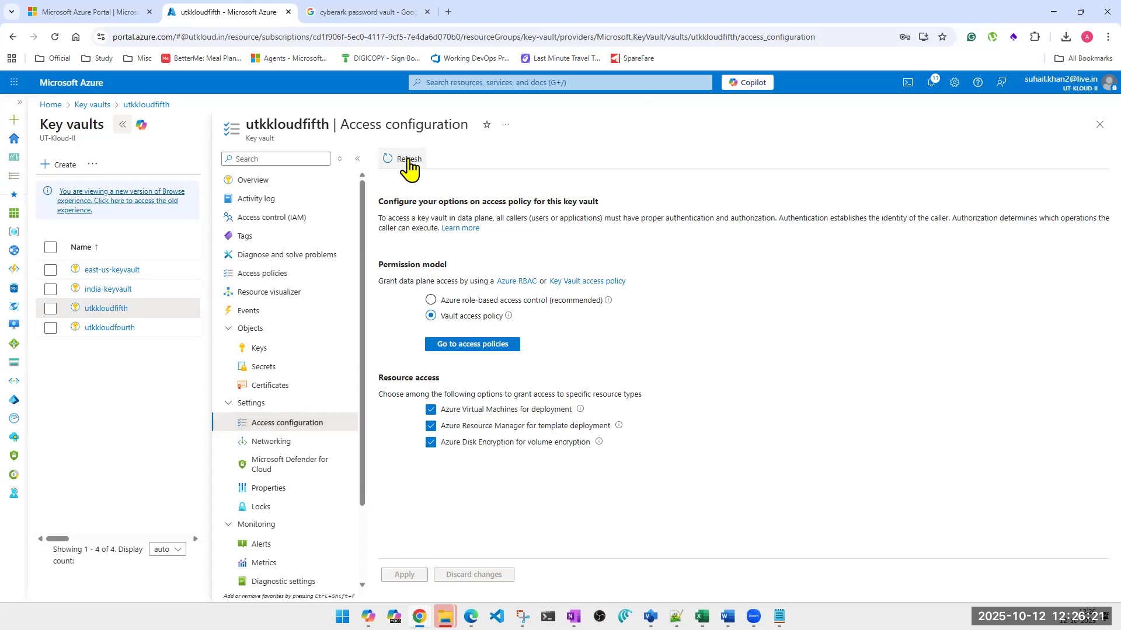
left_click(1100, 124)
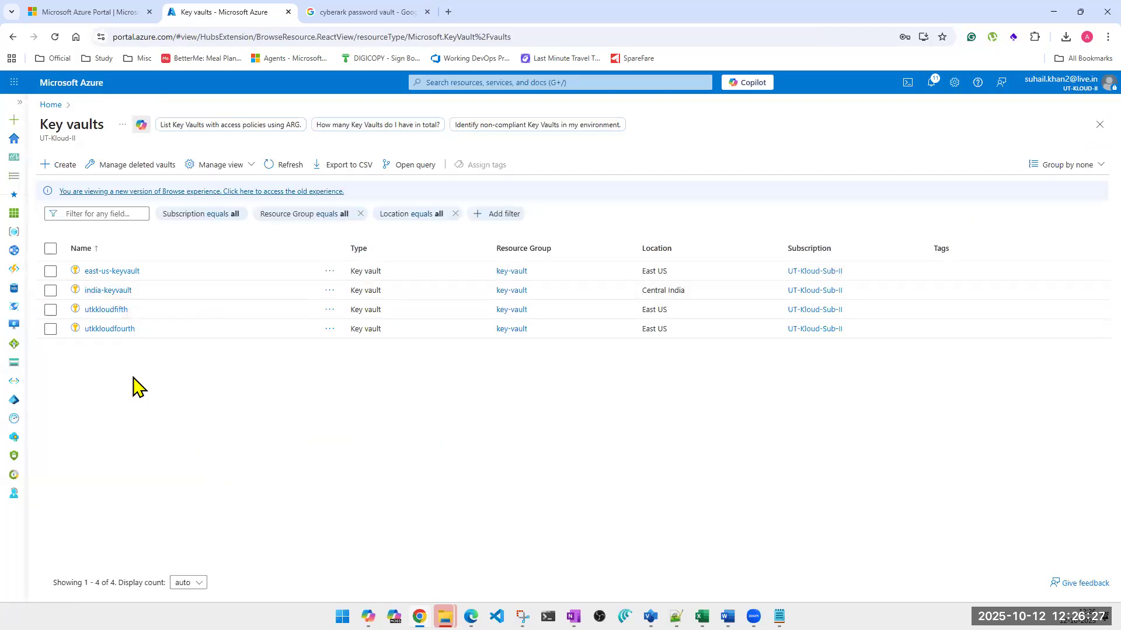
left_click(50, 248)
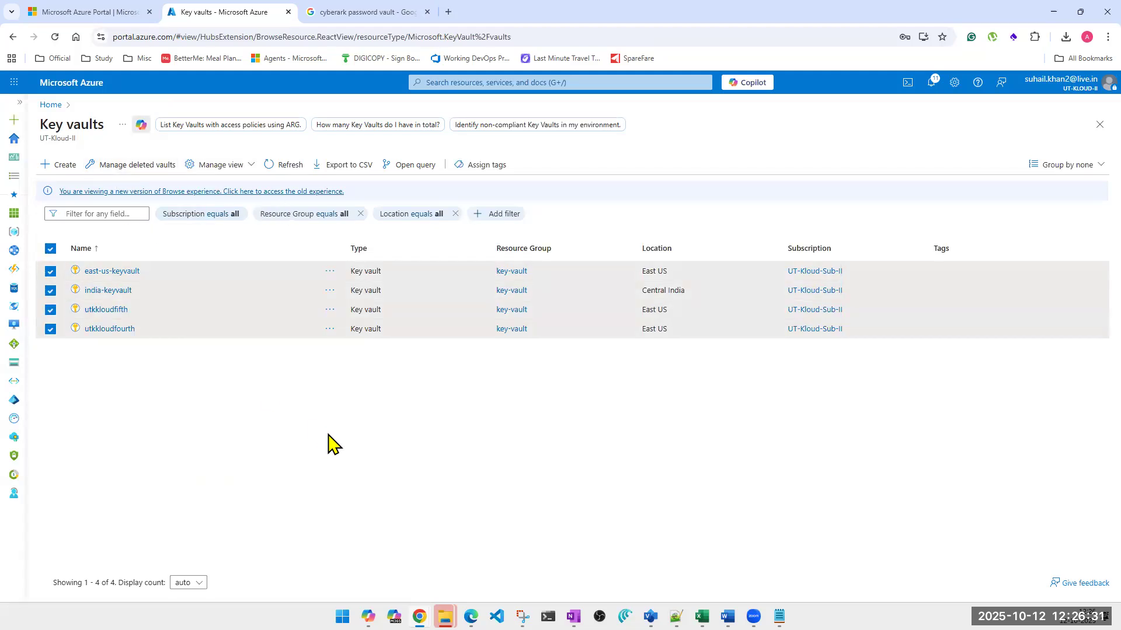
left_click(52, 249)
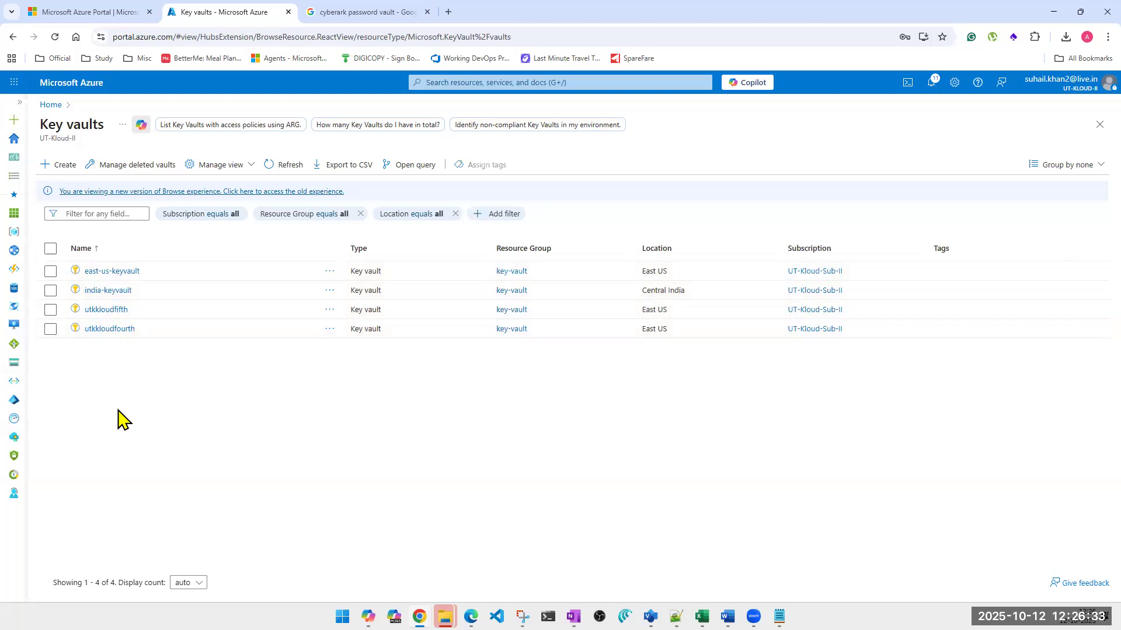
Start creating a key vault in the key-vault resource group and name it utkkeyvaultindia1
left_click(66, 167)
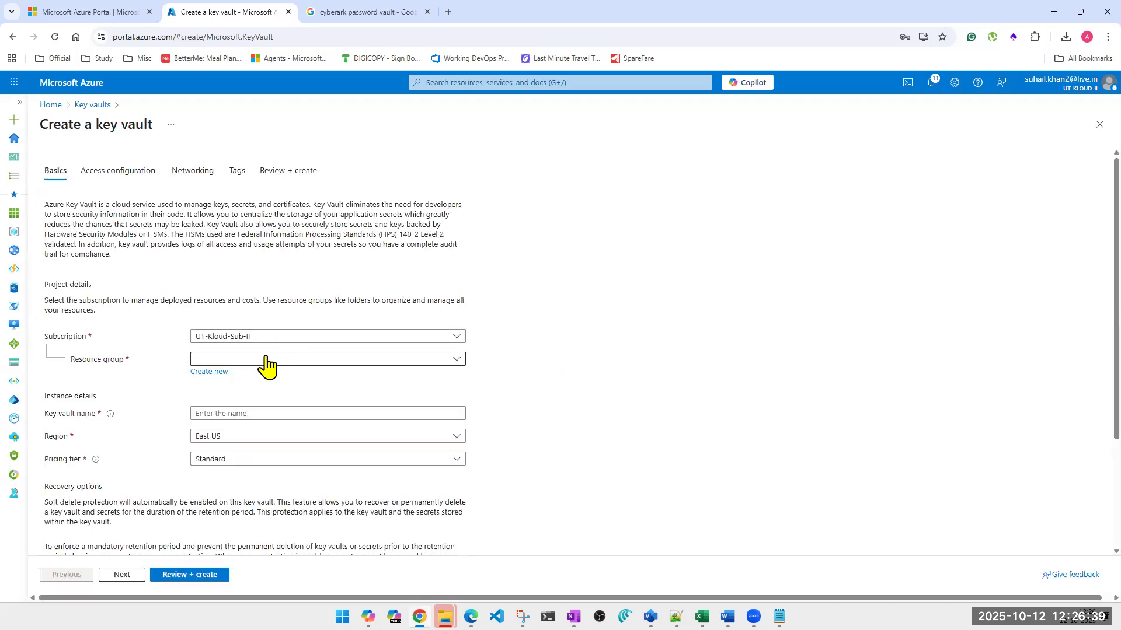
left_click(266, 360)
left_click(224, 257)
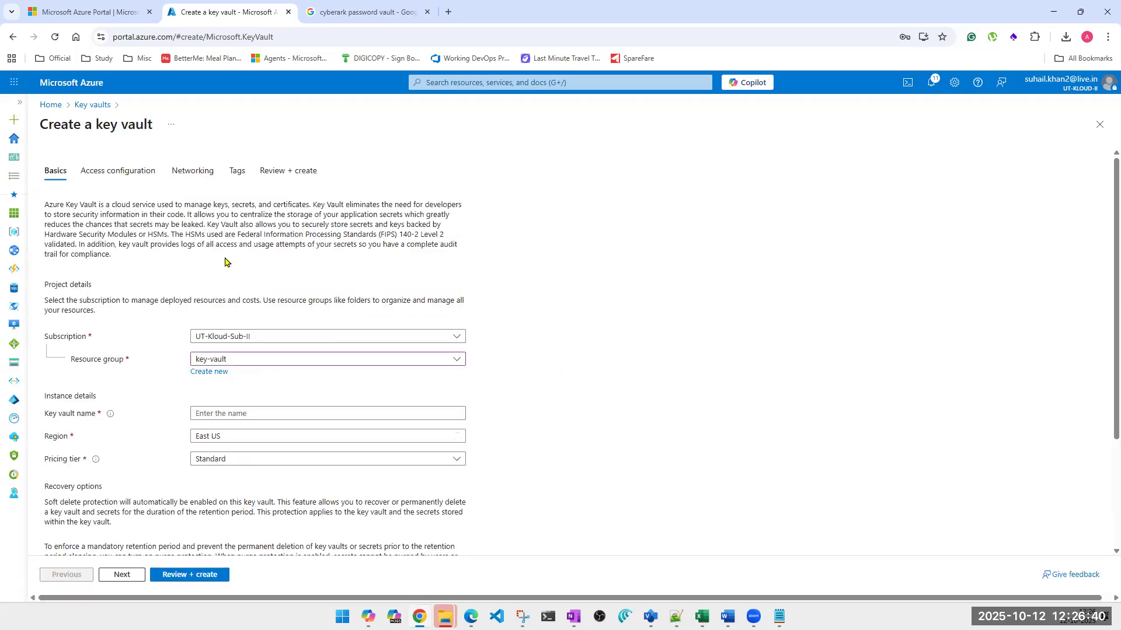
left_click(232, 412)
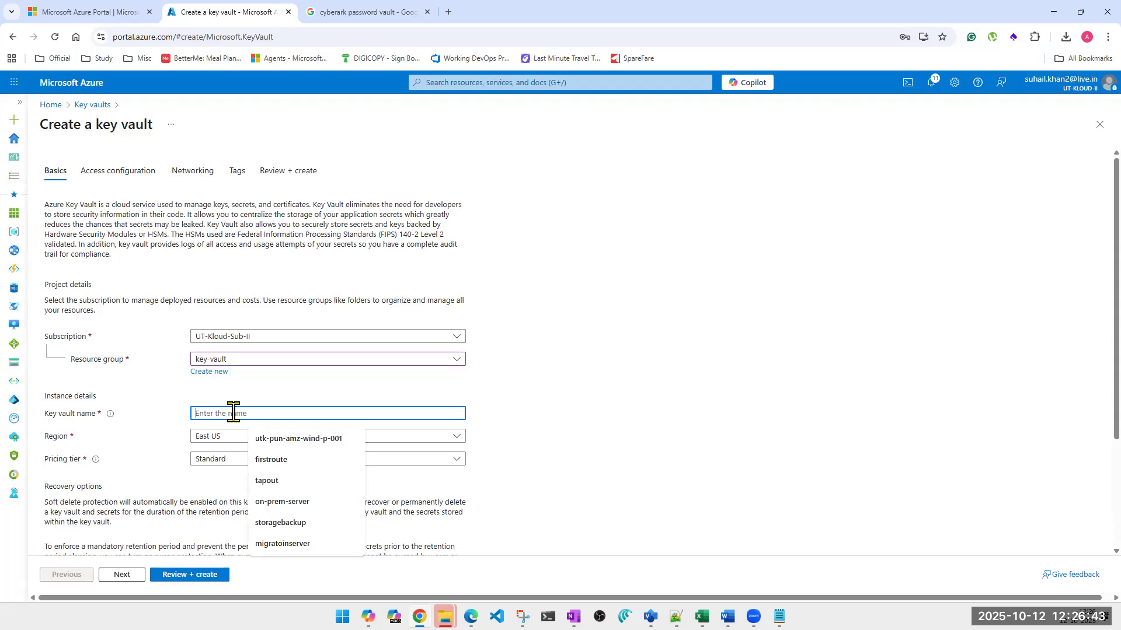
type("u")
key("BackSpace")
type("utk")
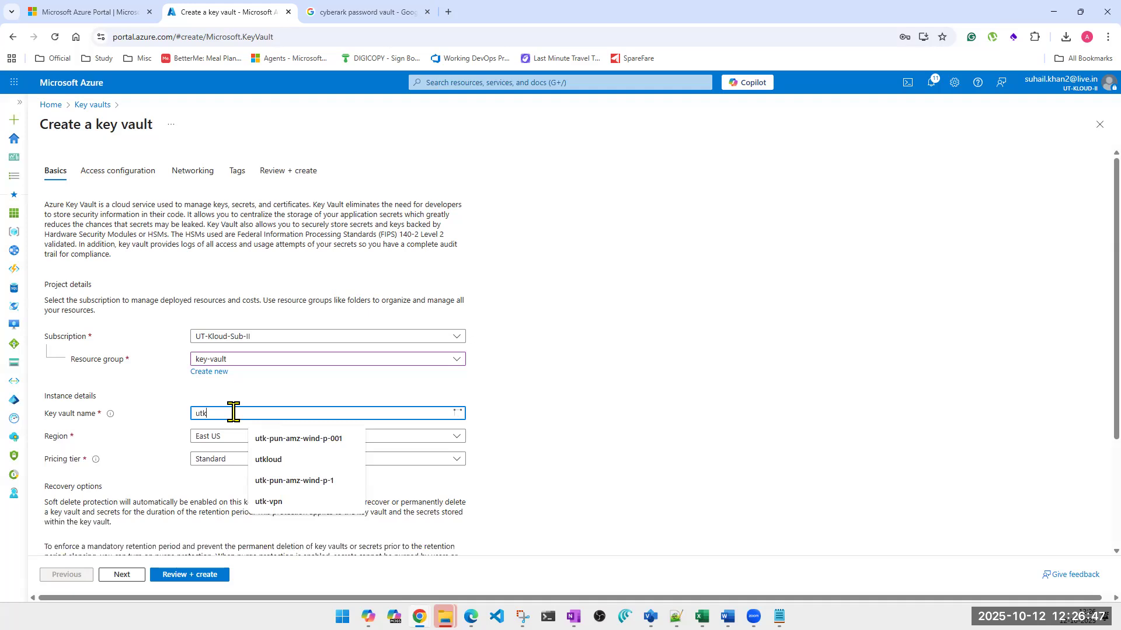
type("keyvaultindia1")
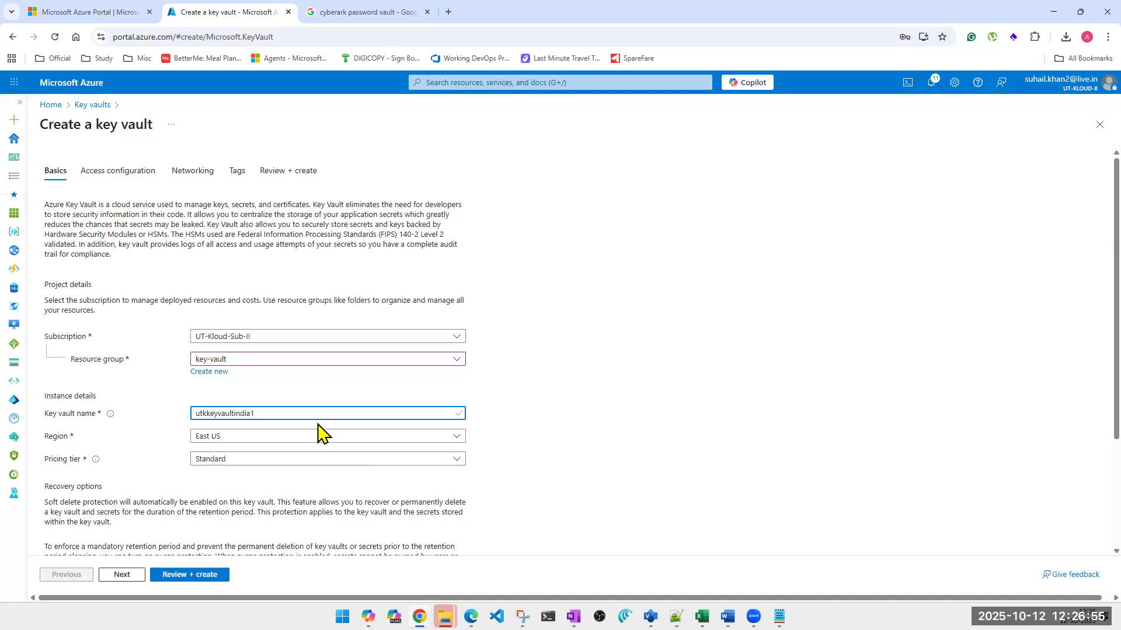
Set the new vault's region to Central India and its deleted-vault retention to 7 days
left_click(303, 439)
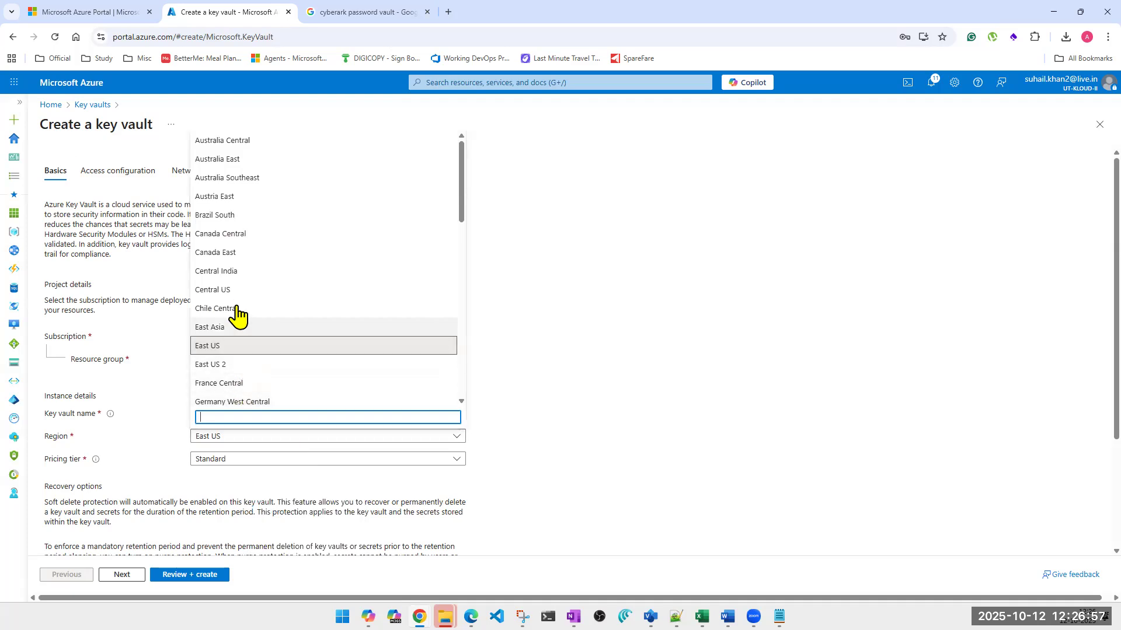
left_click(233, 272)
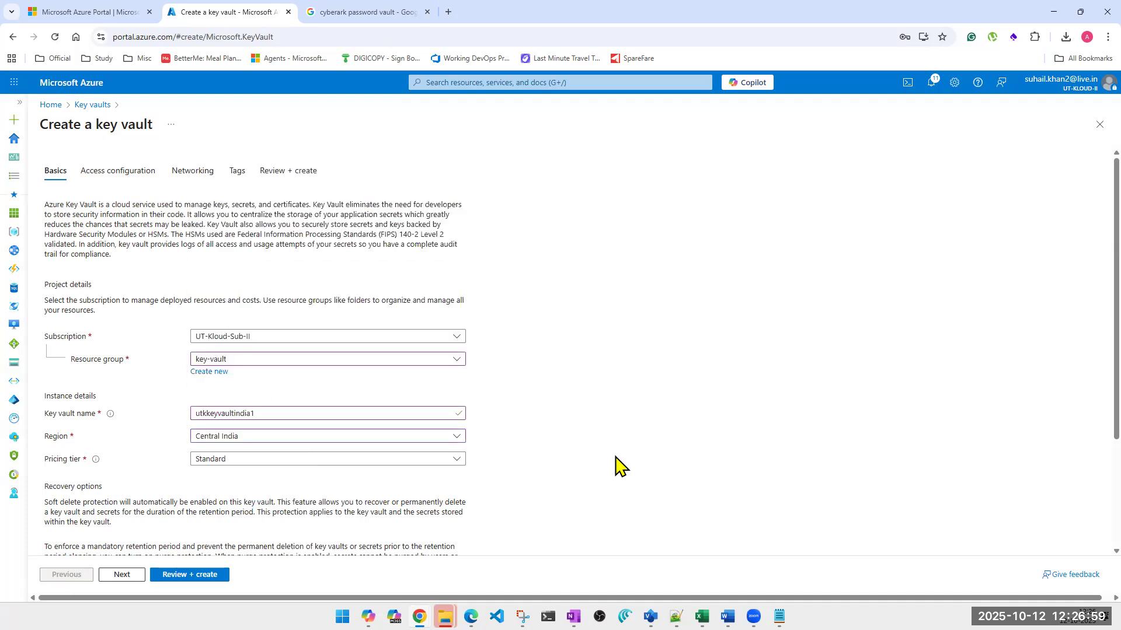
scroll(620, 465, "down", 3)
double_click(209, 463)
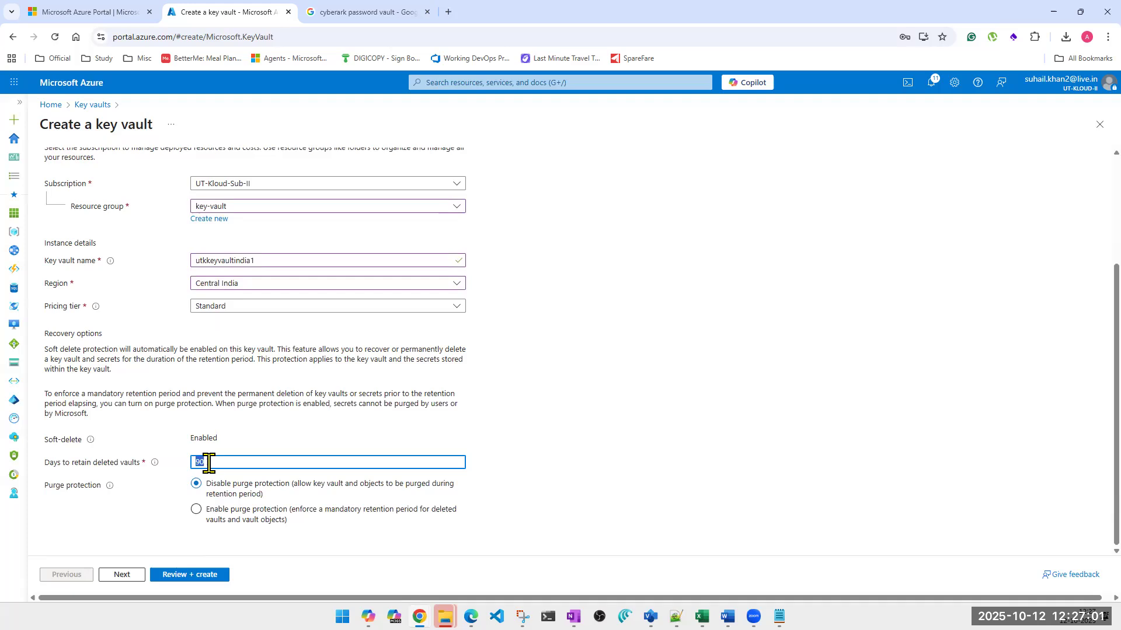
type("7")
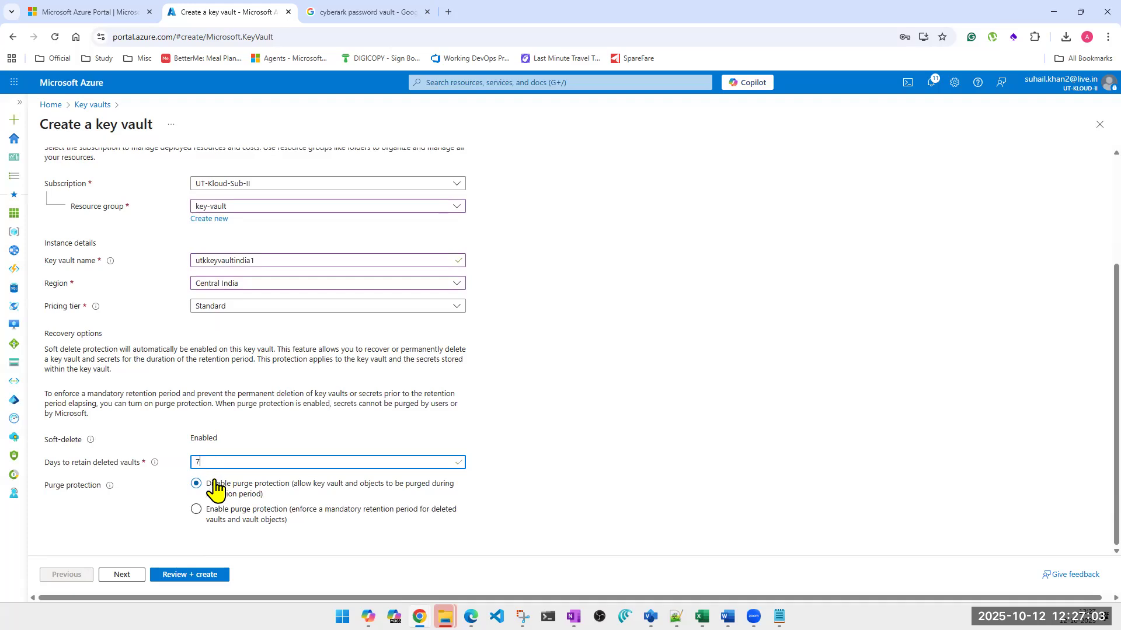
Use the vault access policy permission model and enable resource access for Azure Virtual Machines, Resource Manager and Disk Encryption
left_click(124, 575)
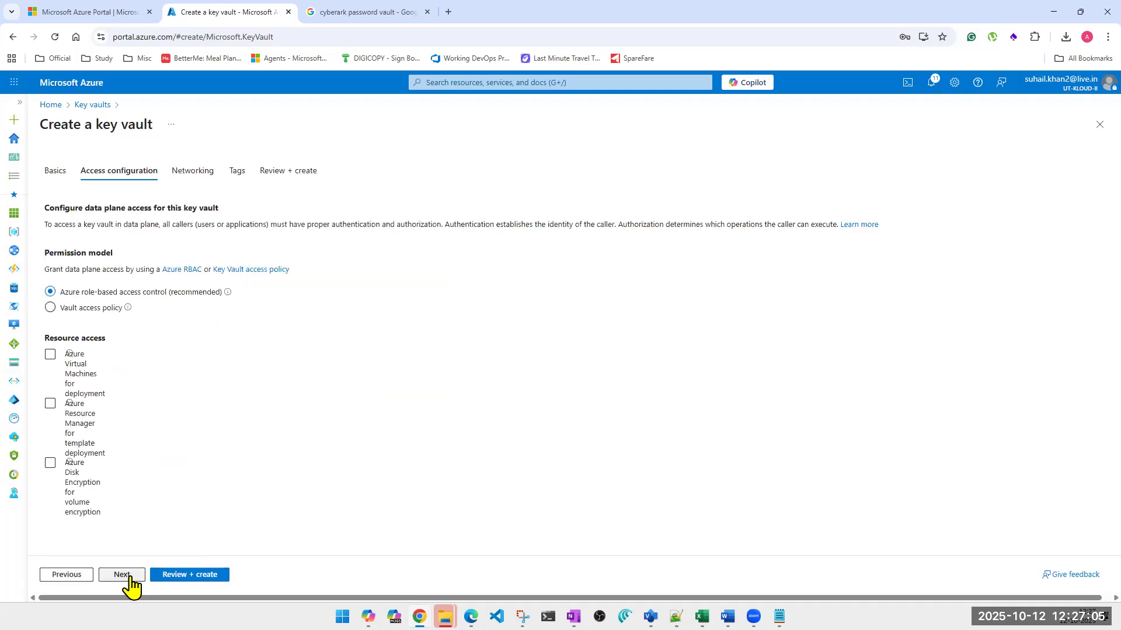
left_click(50, 356)
left_click(50, 369)
left_click(50, 383)
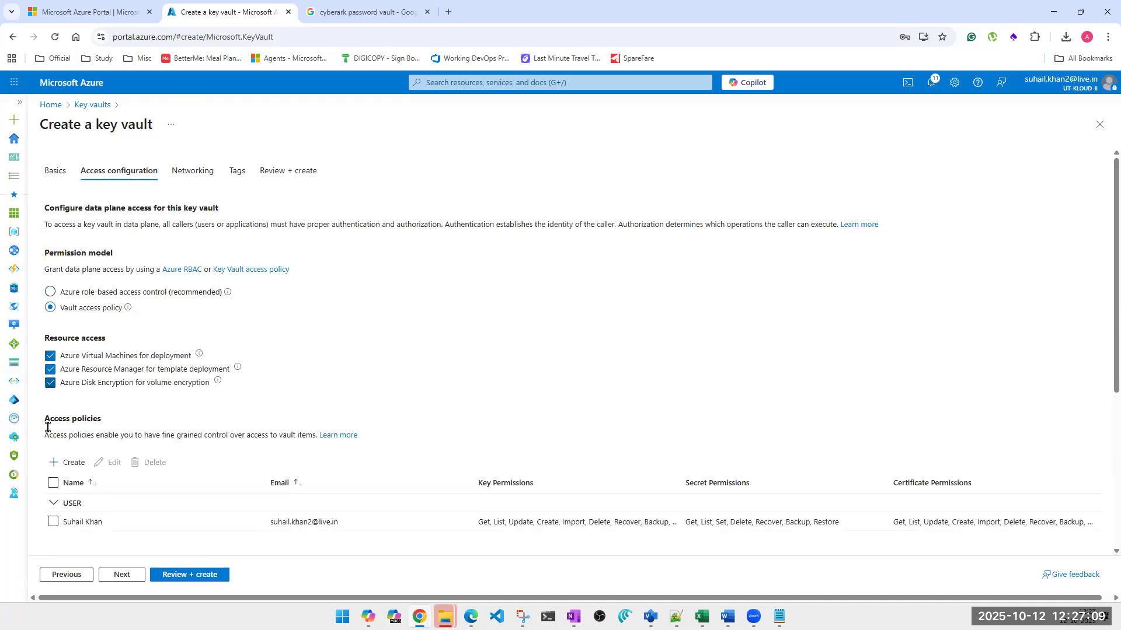
Edit the existing user's access policy to add all privileged key, secret and certificate operations, including Purge, and save it
left_click(59, 522)
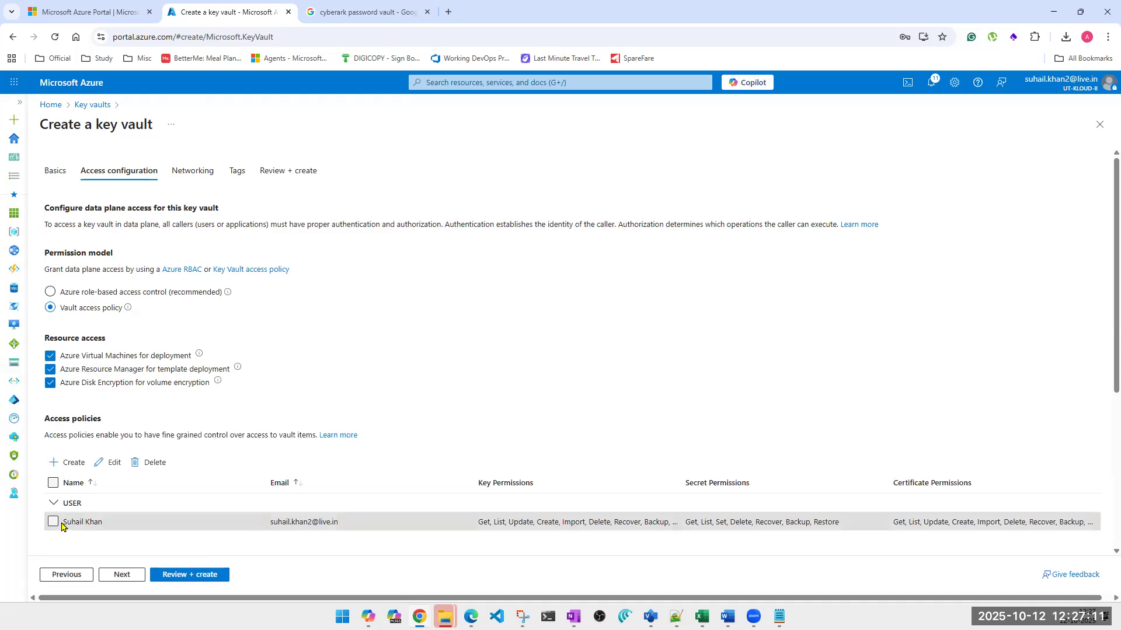
left_click(100, 464)
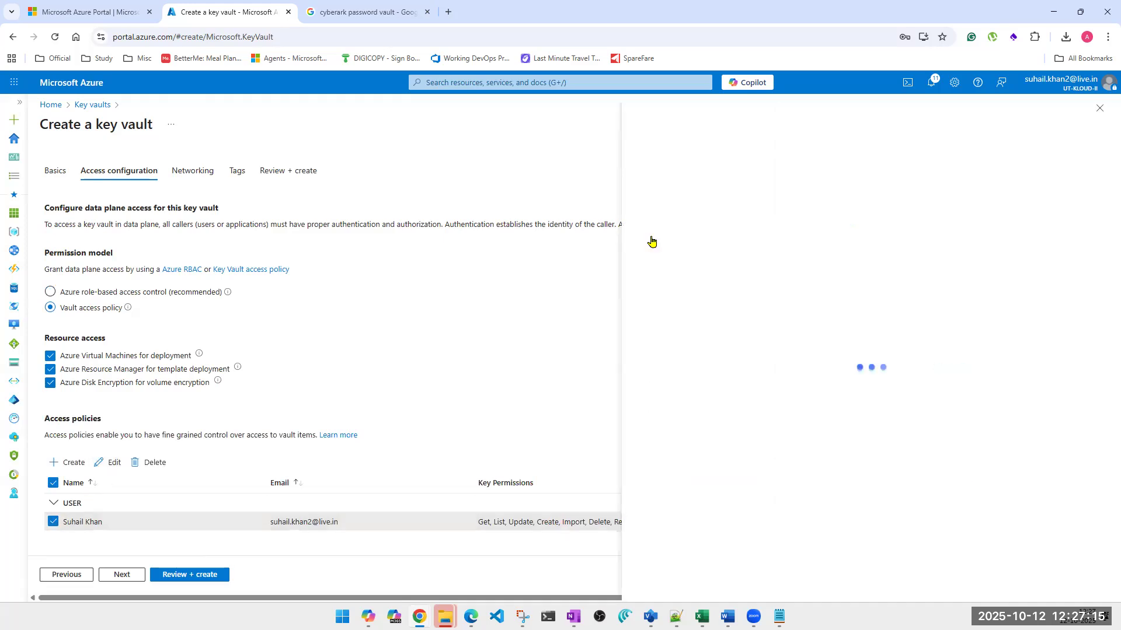
left_click(794, 394)
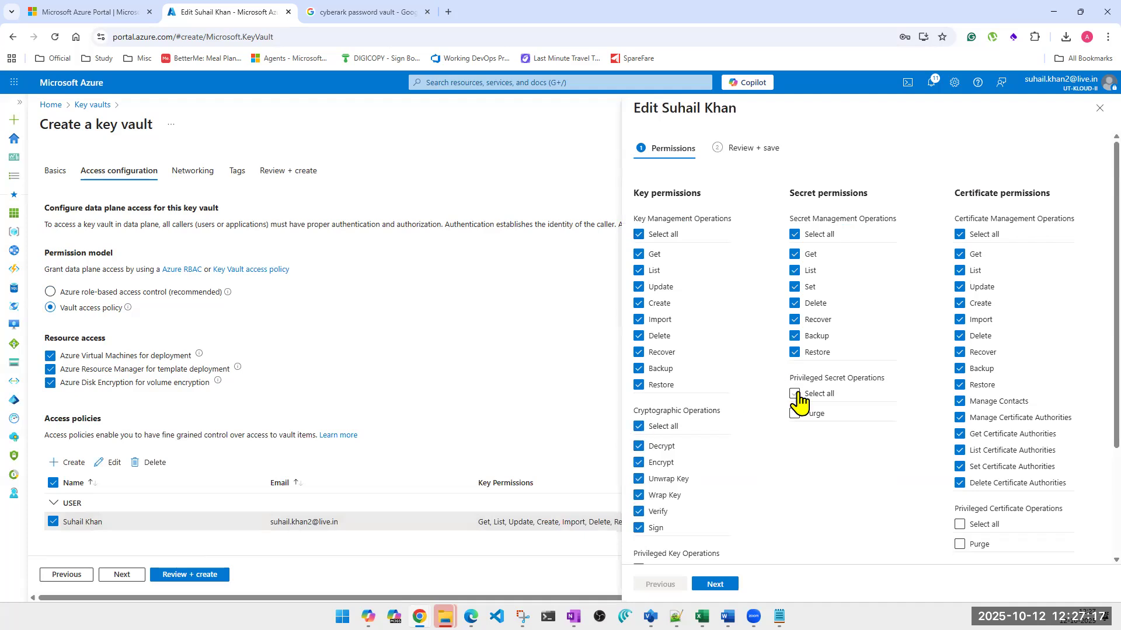
left_click(960, 524)
scroll(852, 475, "down", 1)
scroll(852, 476, "down", 3)
left_click(639, 420)
scroll(922, 476, "up", 3)
scroll(673, 433, "down", 3)
scroll(711, 515, "up", 3)
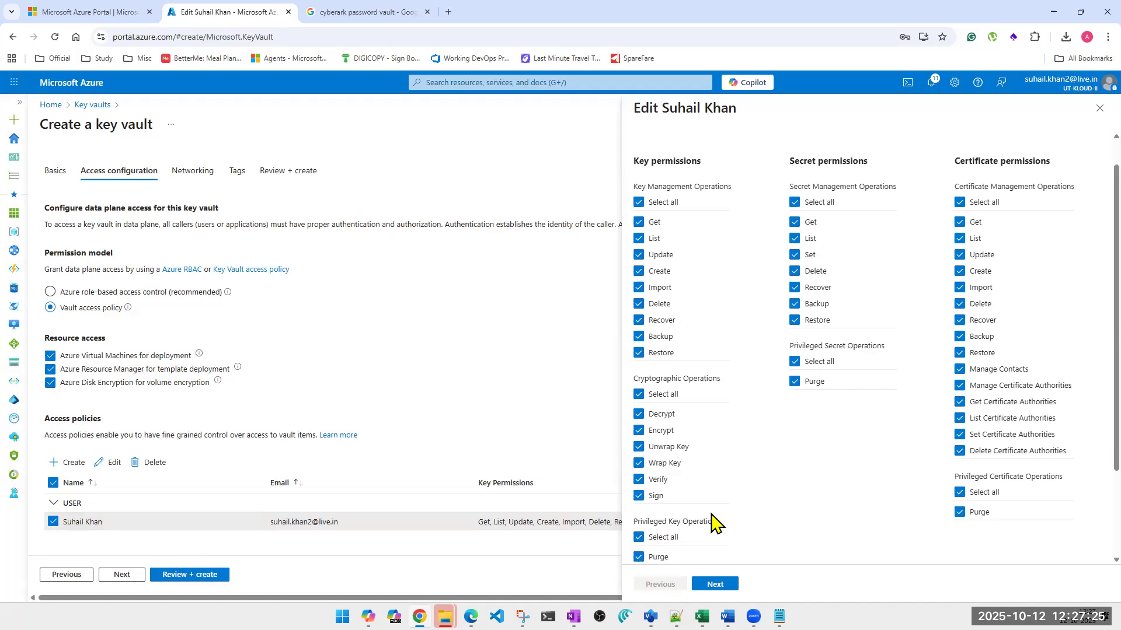
left_click(707, 584)
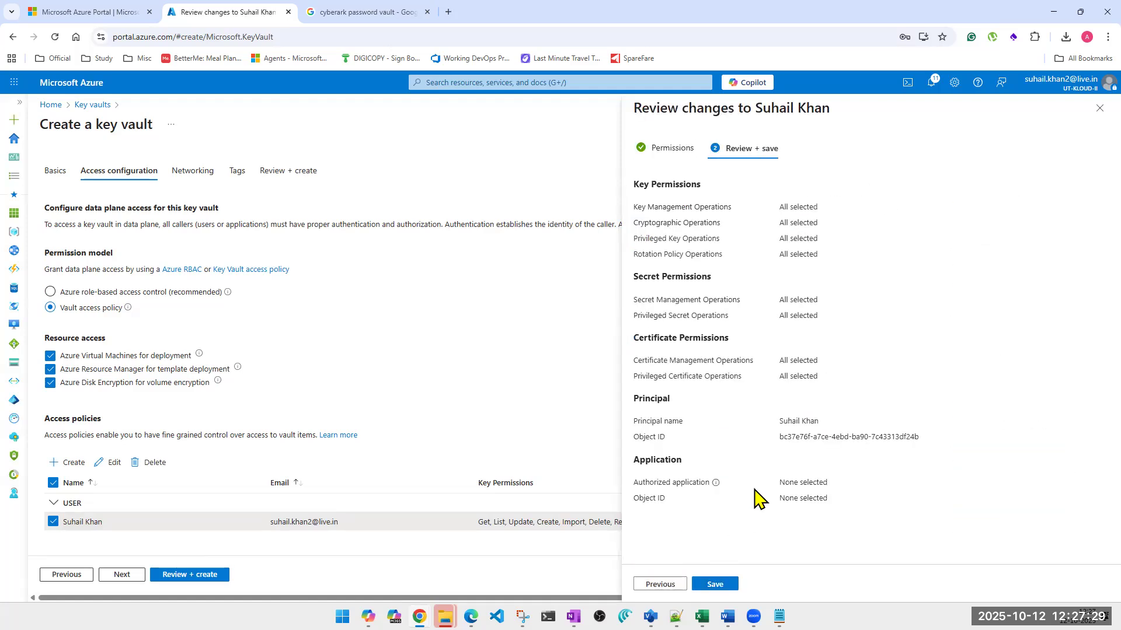
left_click(715, 584)
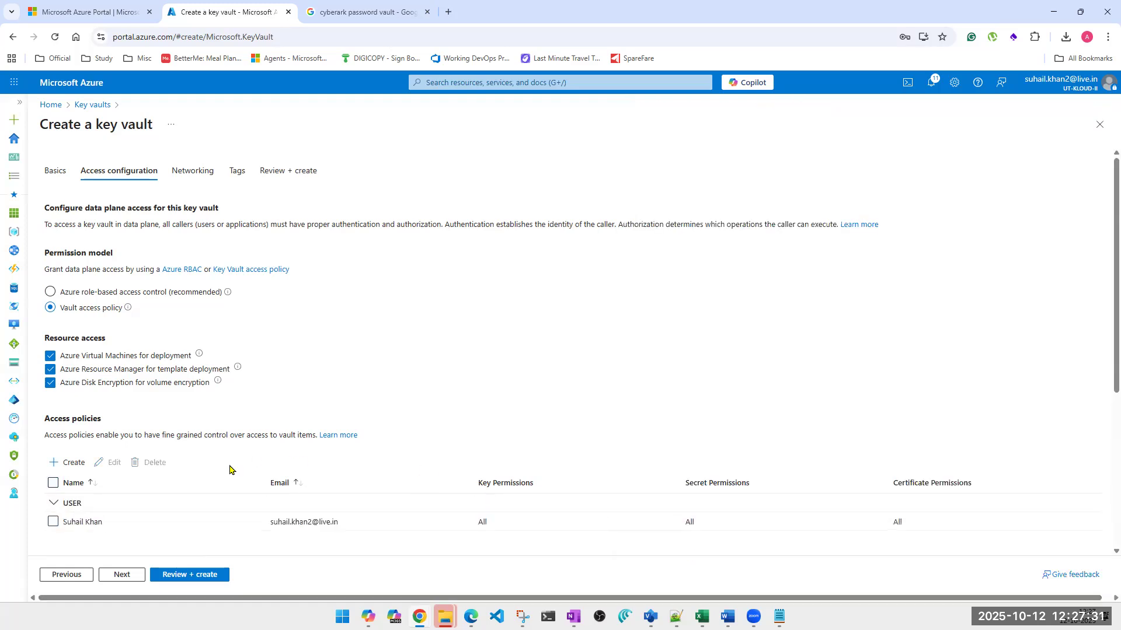
Keep public access from all networks, review and create utkkeyvaultindia1, and copy its vault name from the review
left_click(121, 575)
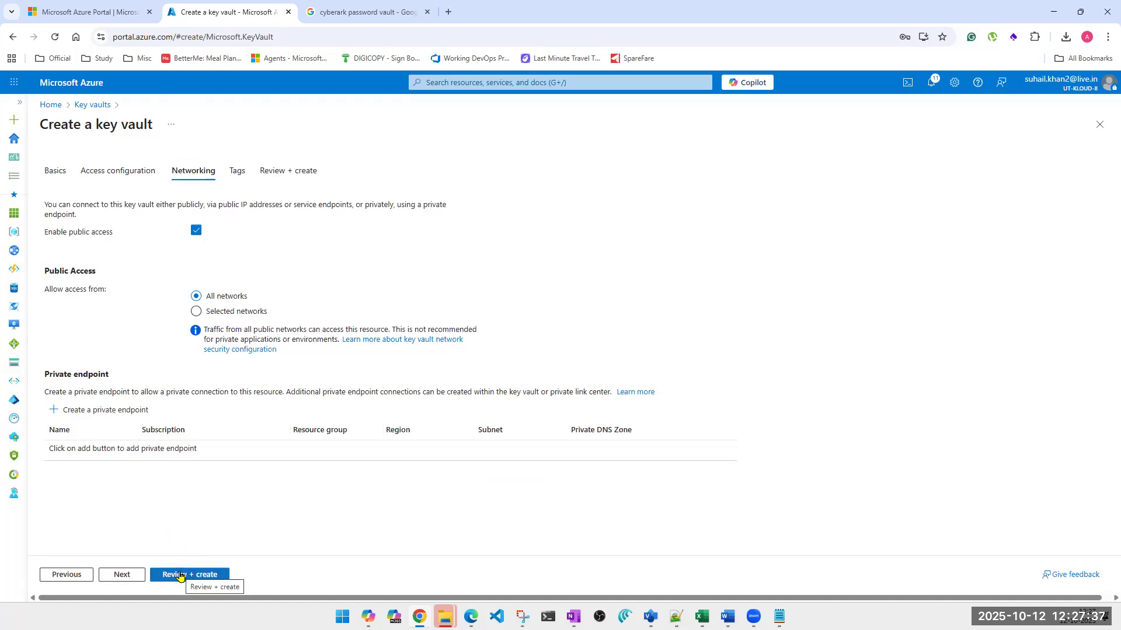
left_click(182, 575)
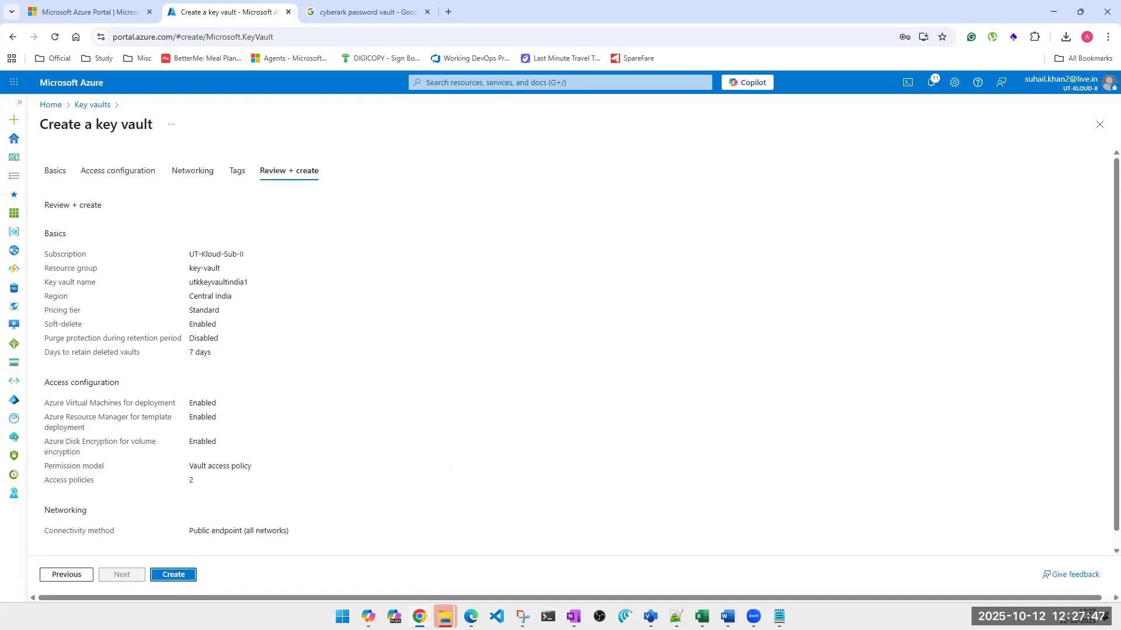
left_click(173, 576)
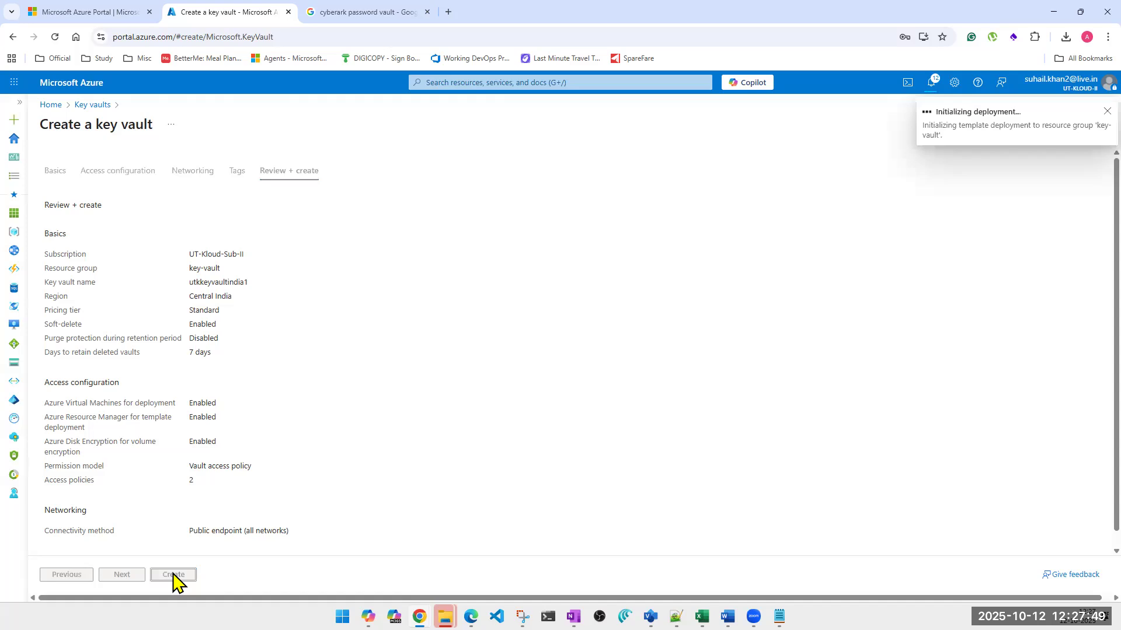
double_click(210, 283)
key("ctrl+c")
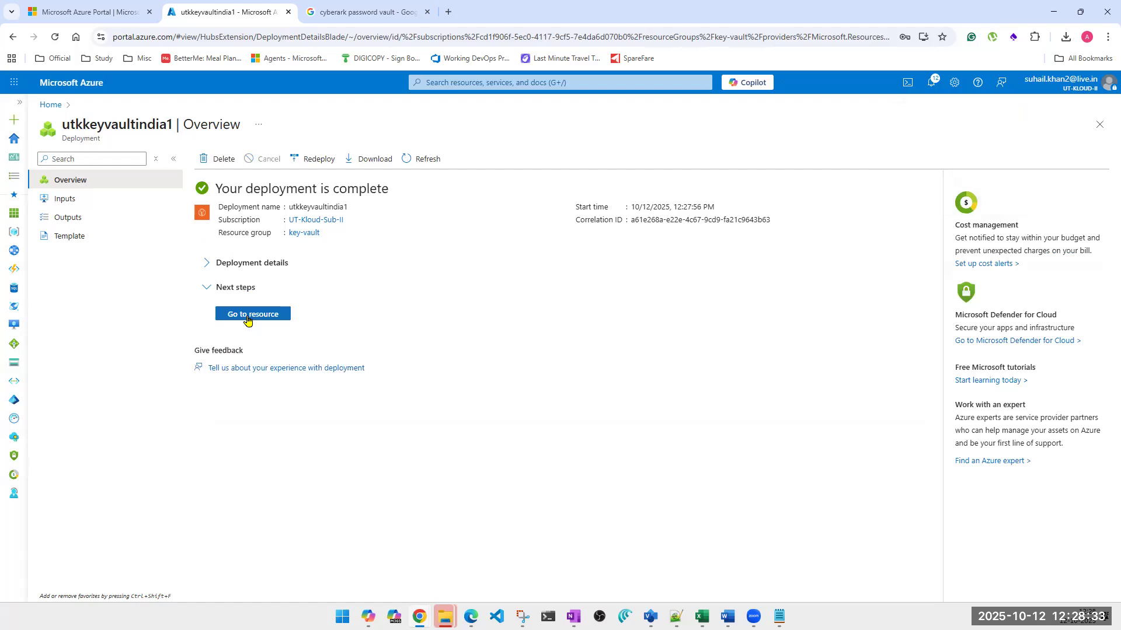
Return to the key vault list and start another vault in the key-vault resource group, named utkkeyvaultindia2
left_click(557, 81)
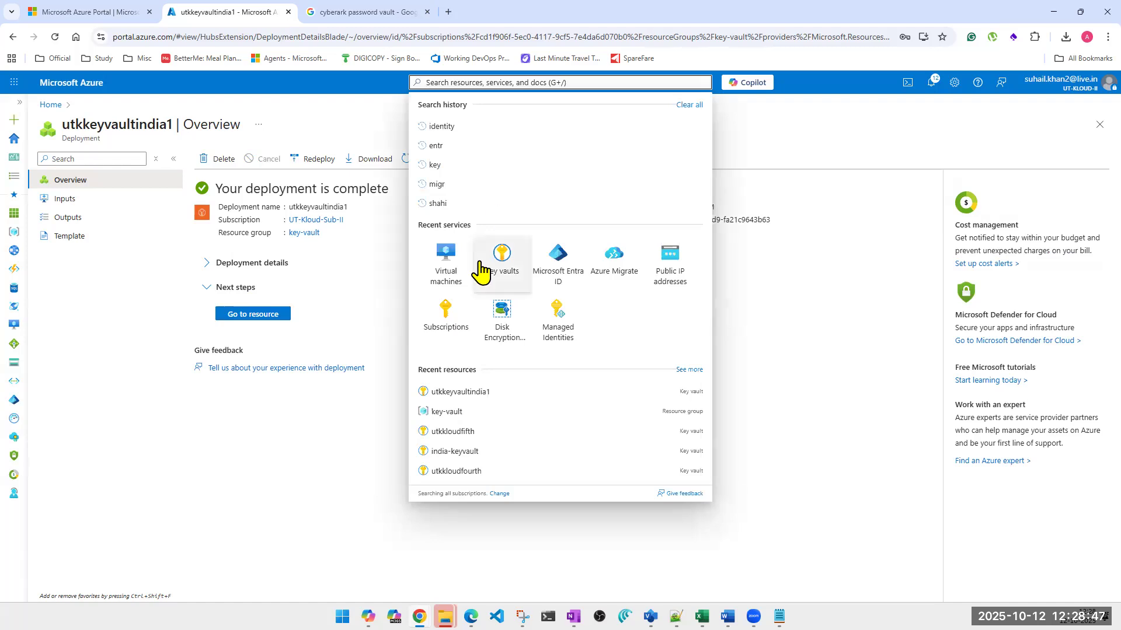
left_click(501, 259)
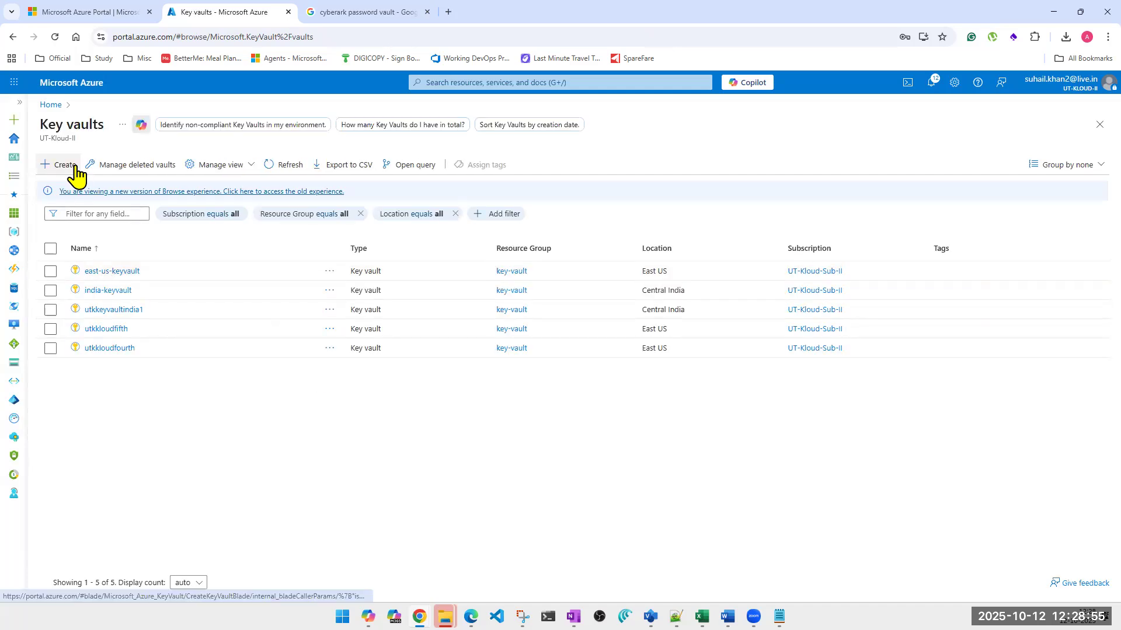
left_click(74, 174)
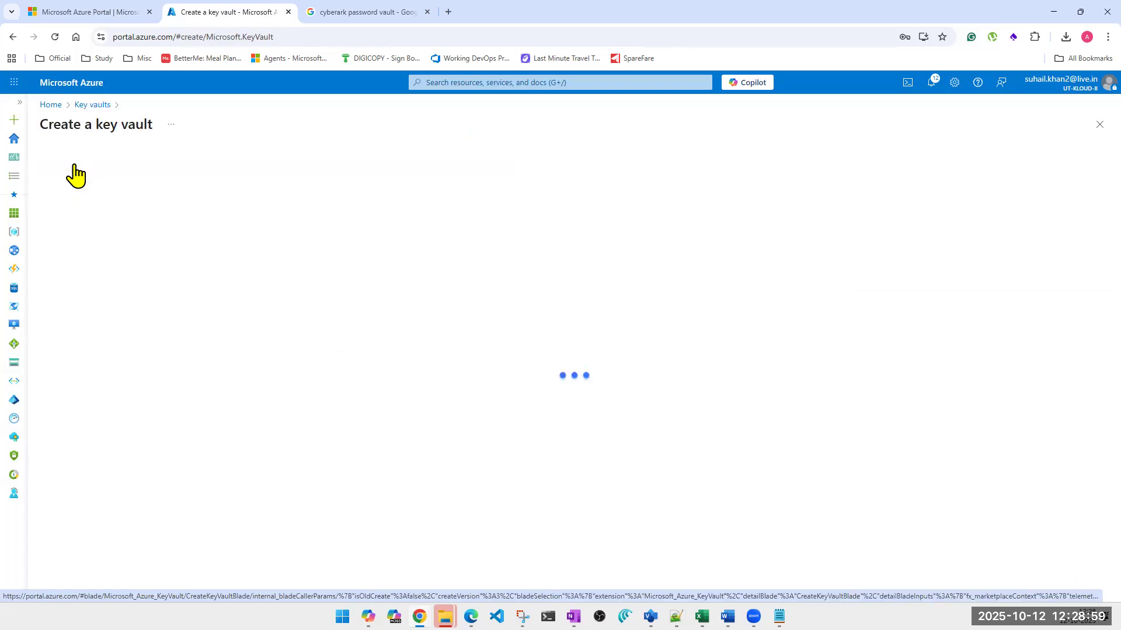
left_click(274, 359)
left_click(239, 252)
left_click(271, 410)
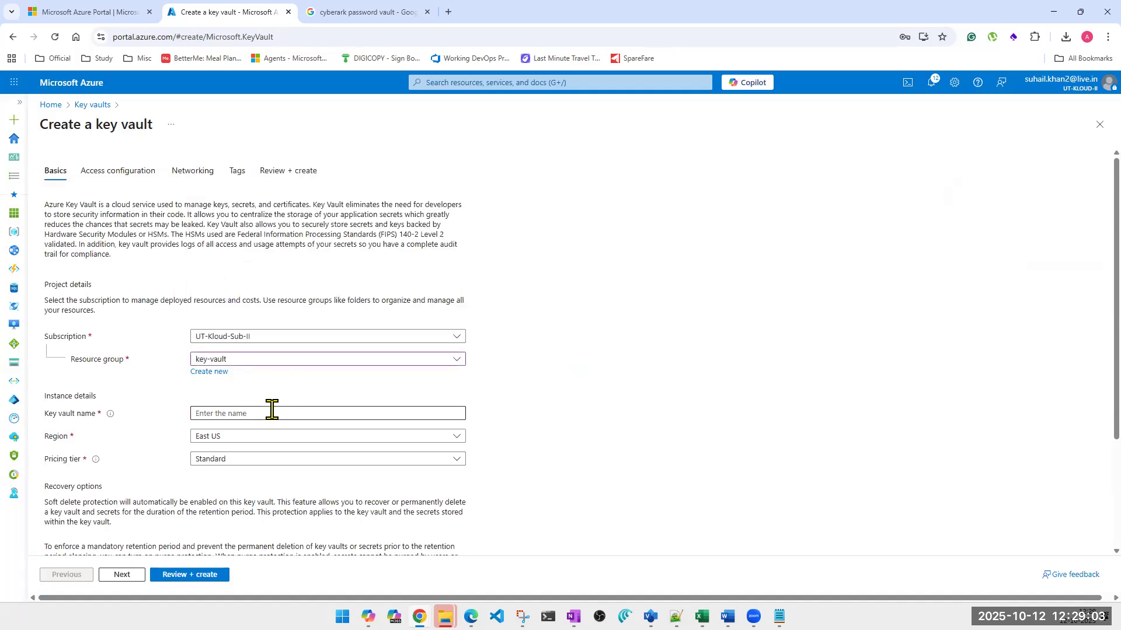
key("ctrl+v")
key("BackSpace")
type("2")
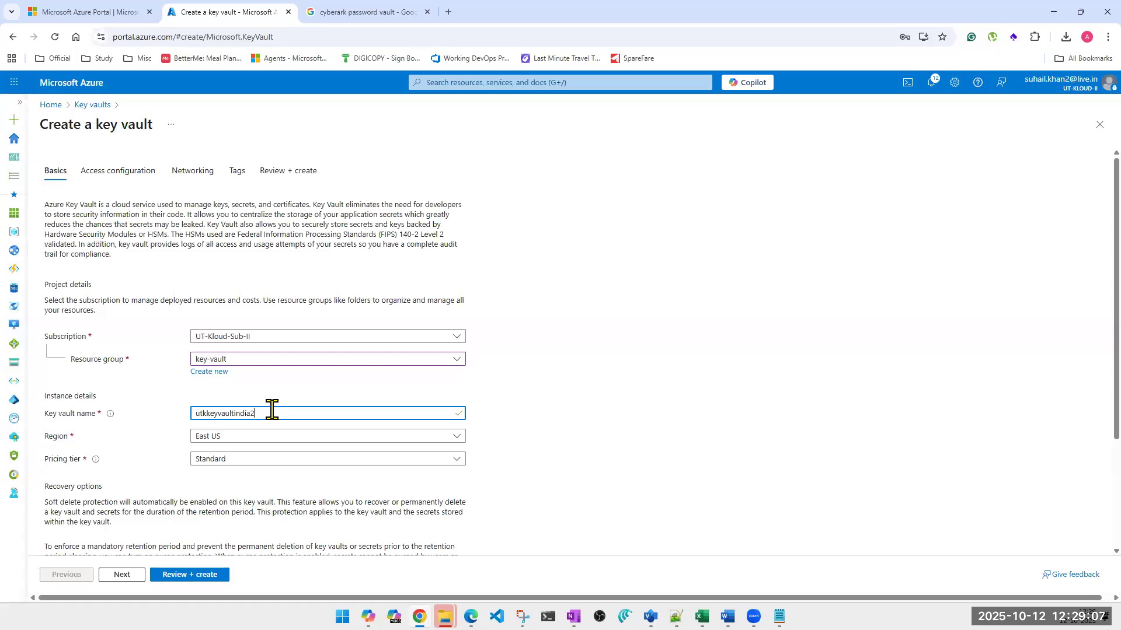
Set the region of utkkeyvaultindia2 to Central India
left_click(275, 442)
left_click(240, 308)
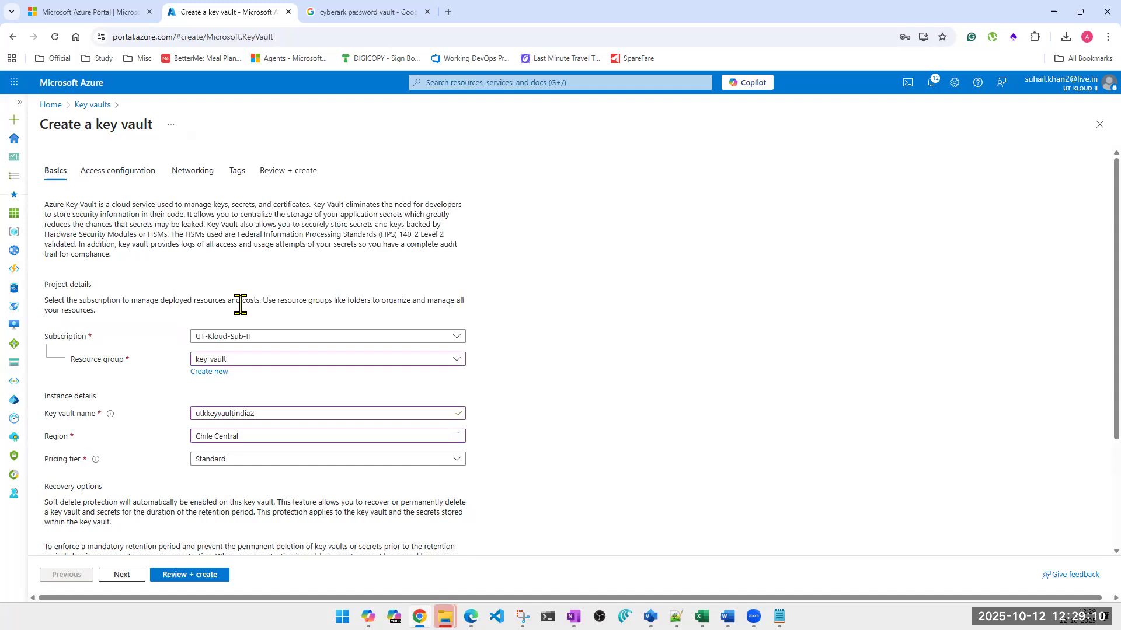
left_click(240, 439)
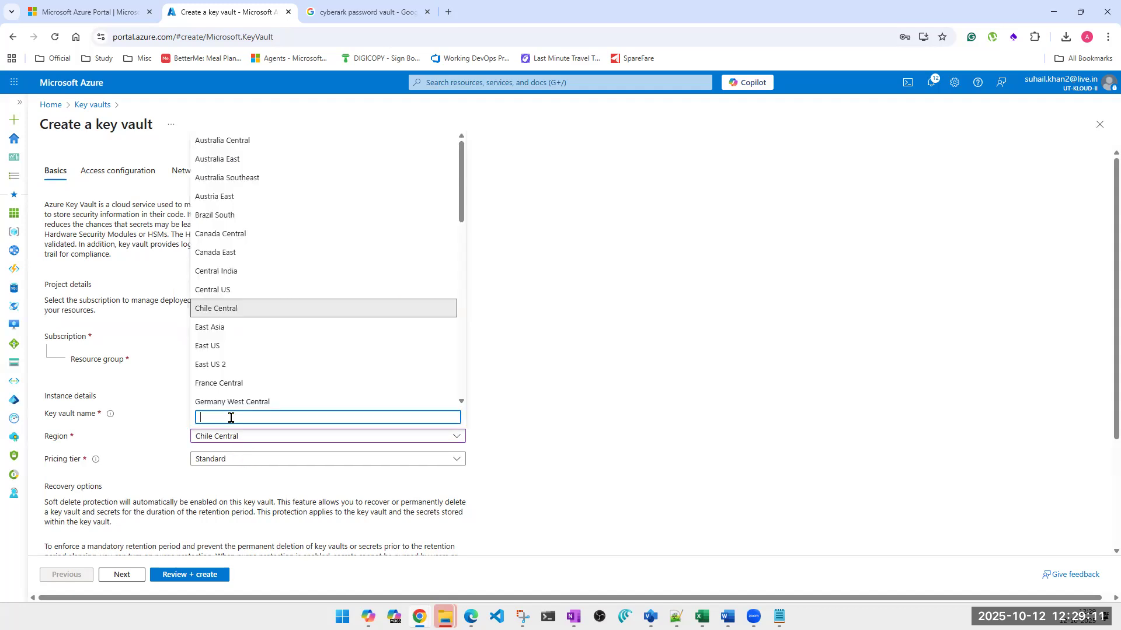
left_click(233, 272)
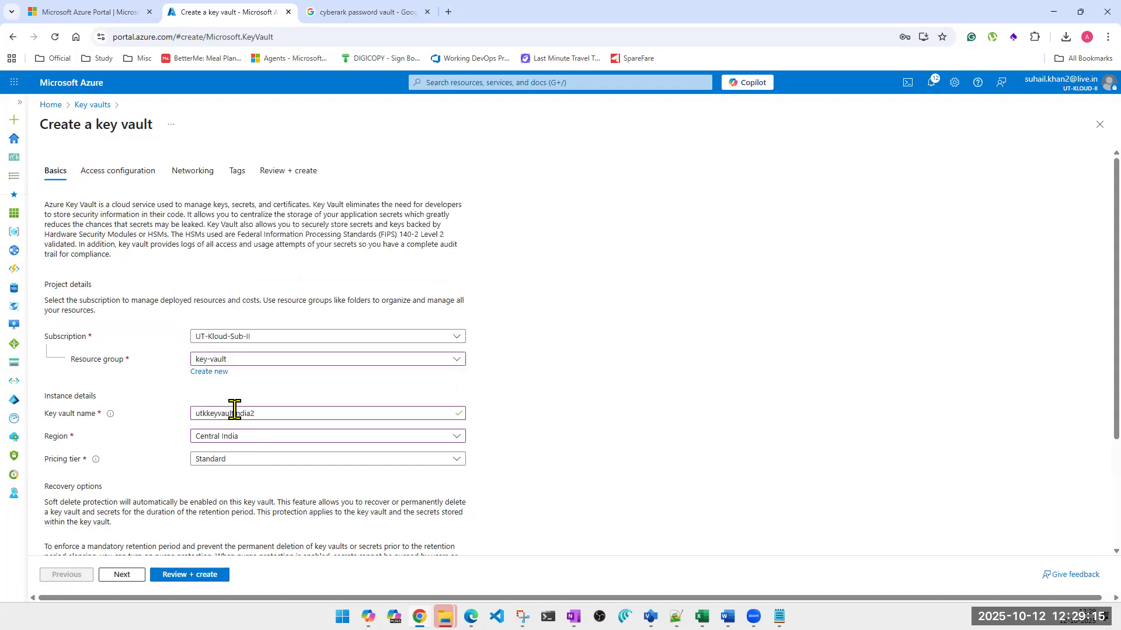
Change the region of utkkeyvaultindia2 to South India and go to its recovery options
scroll(274, 429, "down", 1)
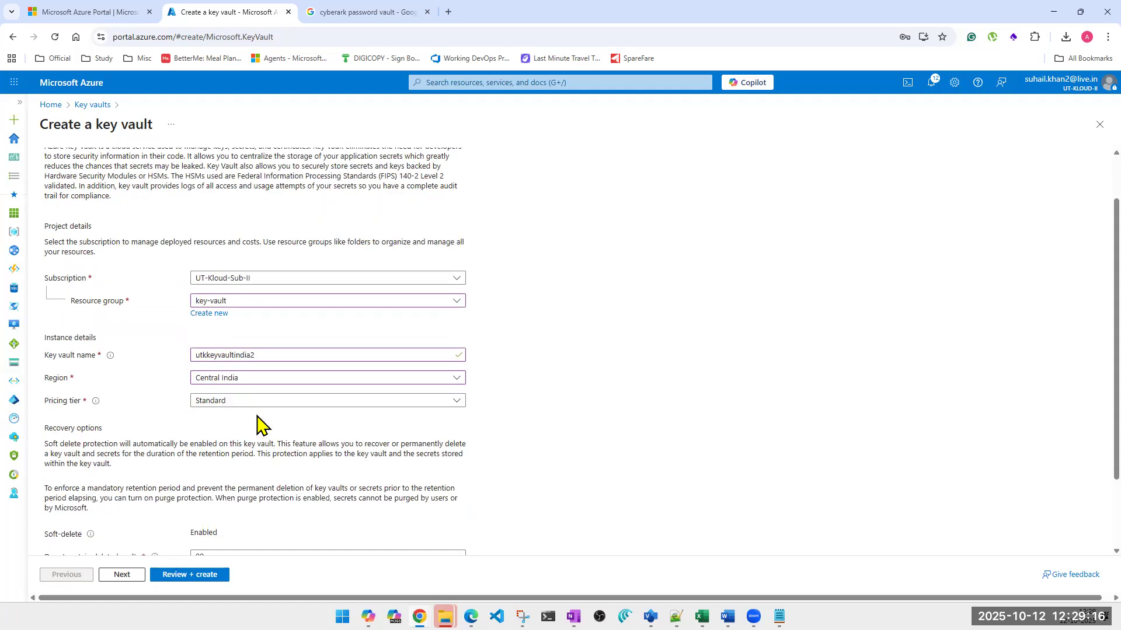
left_click(254, 381)
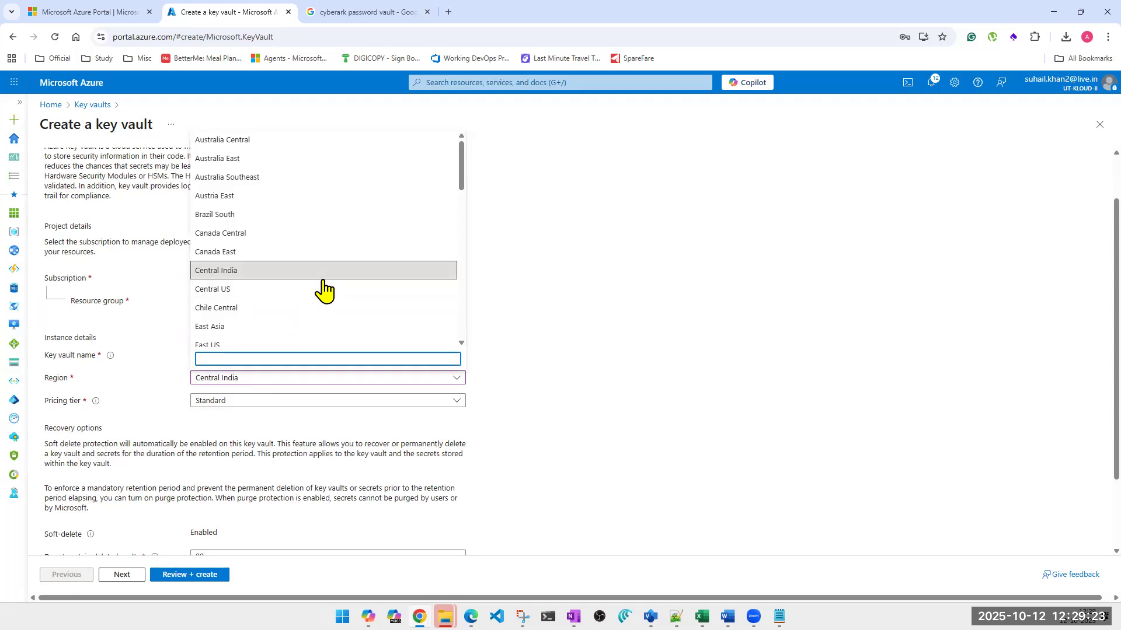
scroll(324, 290, "down", 1)
scroll(324, 290, "down", 2)
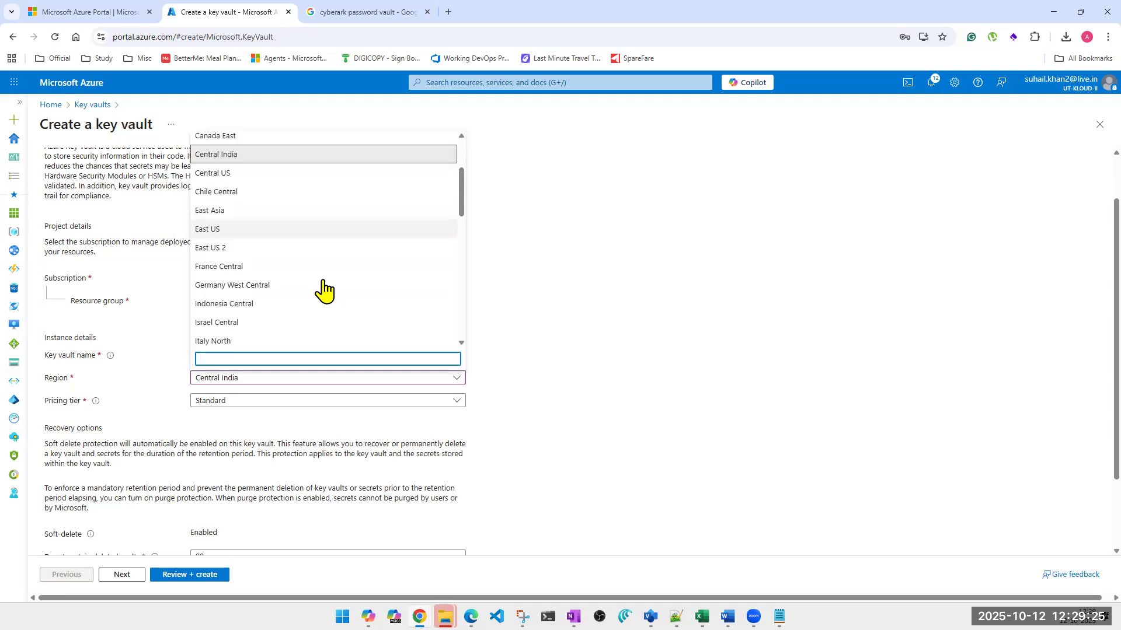
scroll(324, 290, "down", 4)
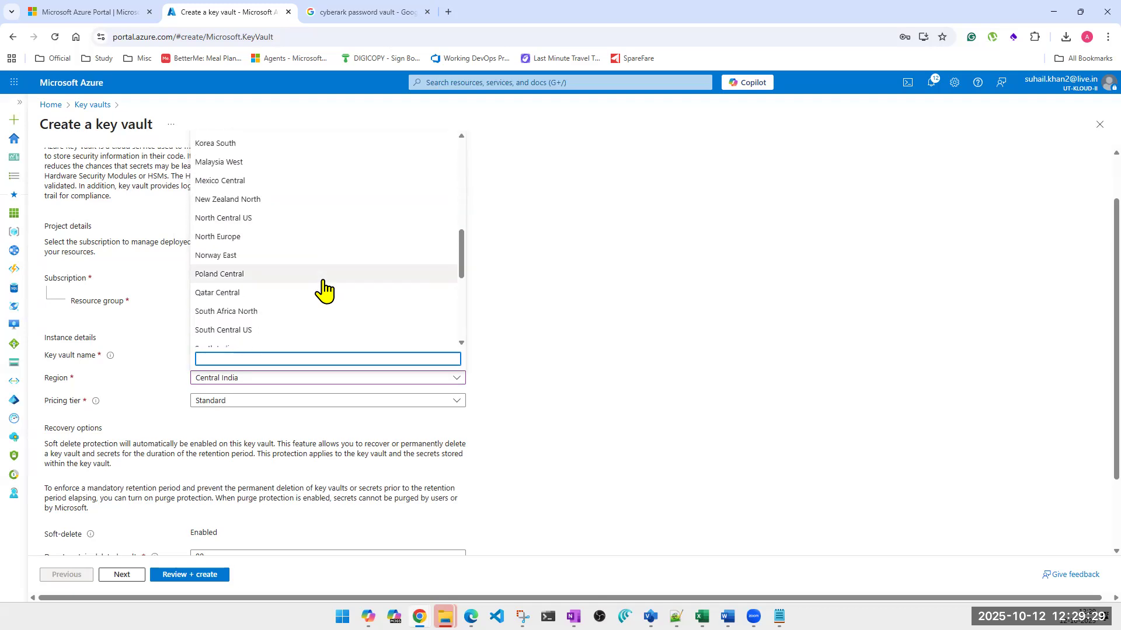
scroll(323, 290, "down", 1)
left_click(244, 314)
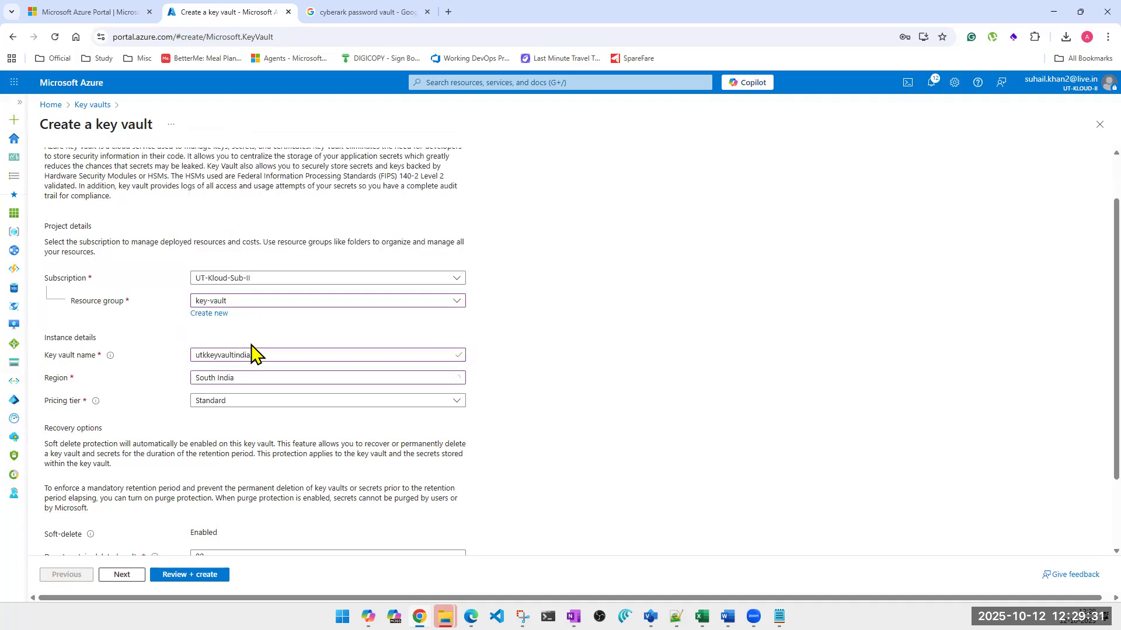
scroll(723, 377, "down", 2)
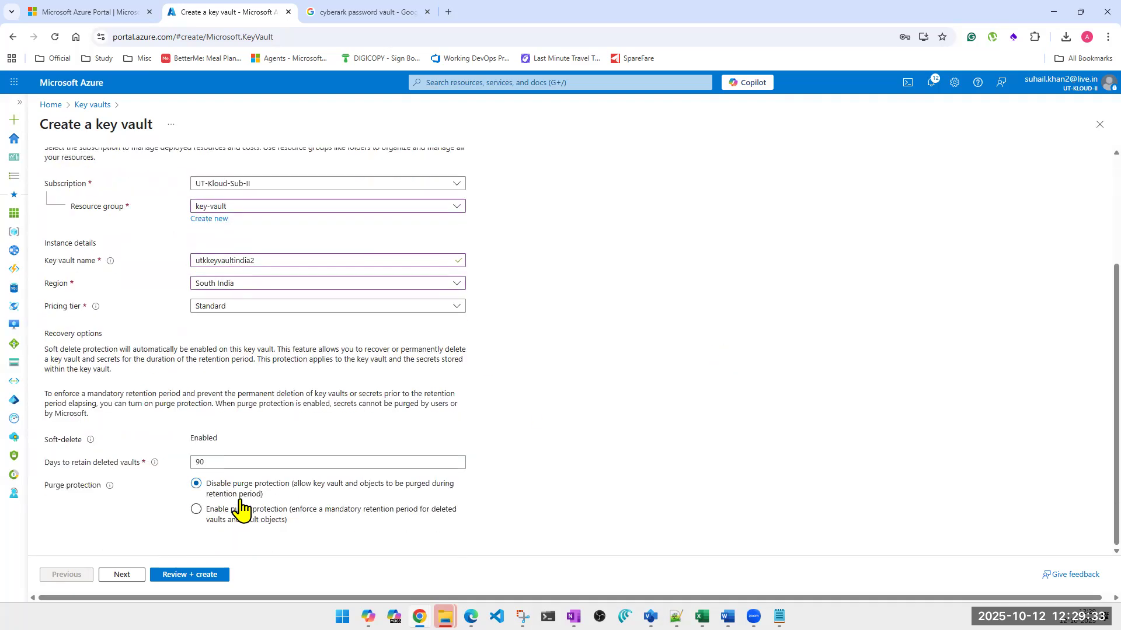
Set utkkeyvaultindia2's permission model to Vault access policy and enable resource access for Virtual Machines, Resource Manager and Disk Encryption
left_click(121, 577)
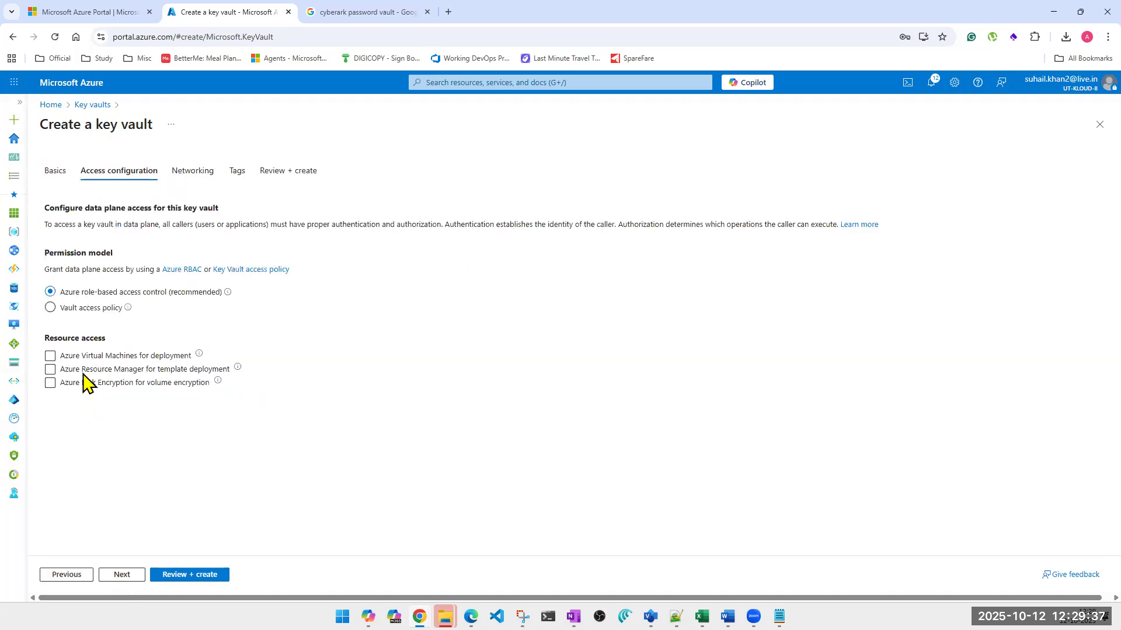
left_click(50, 308)
left_click(50, 355)
left_click(51, 369)
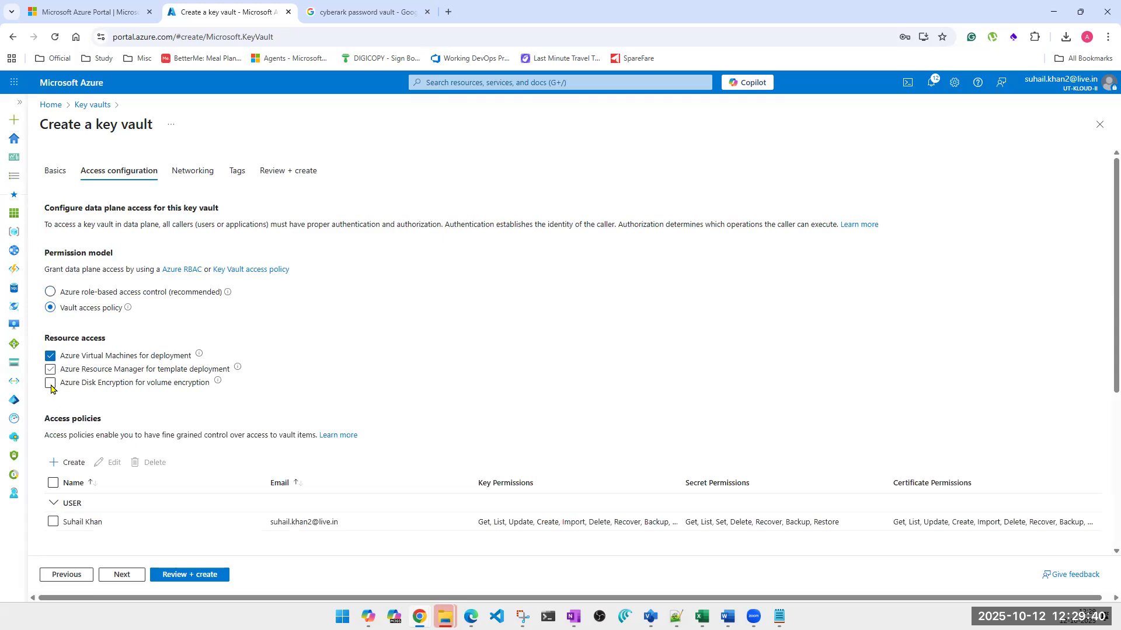
Edit the listed user's access policy to grant all key, secret and certificate permissions, including cryptographic, privileged and rotation operations, and save it
left_click(53, 522)
left_click(107, 464)
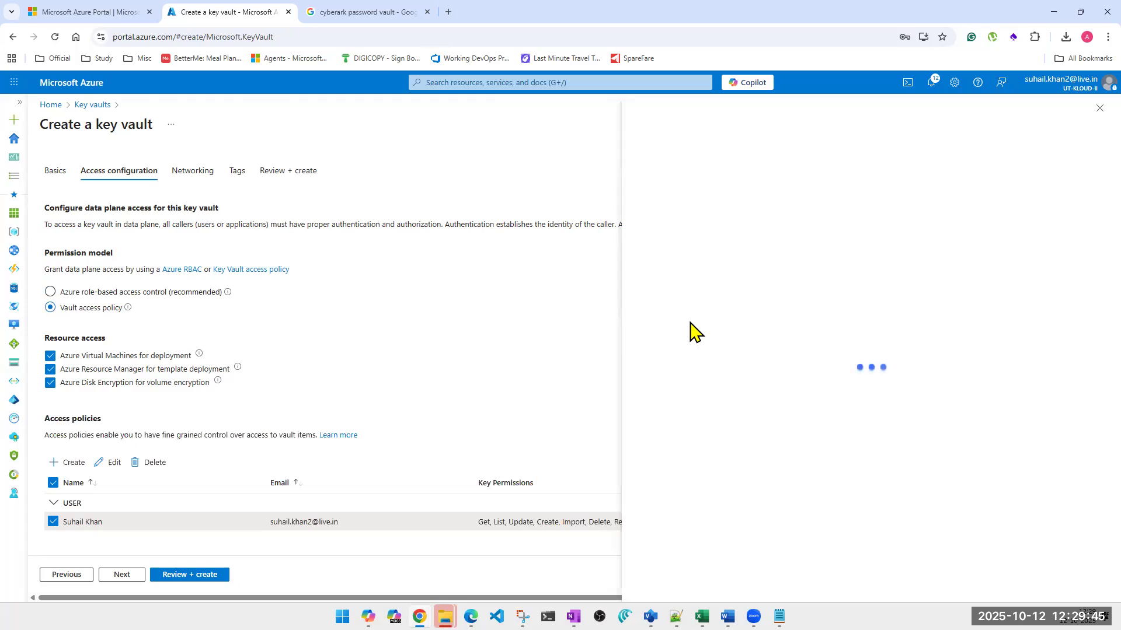
left_click(639, 426)
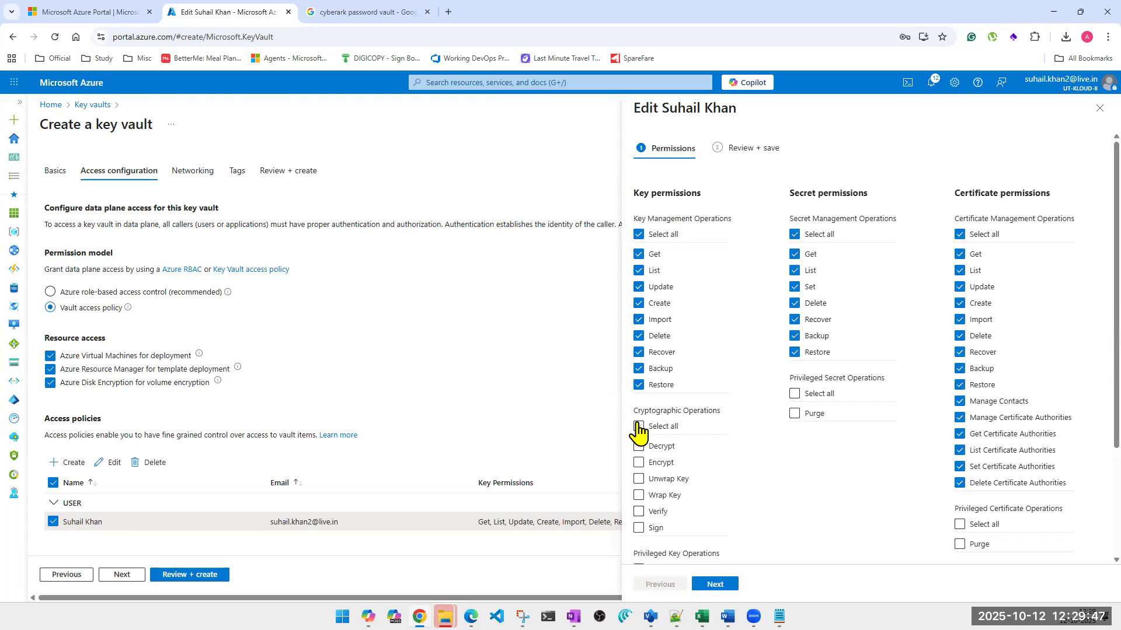
left_click(795, 393)
left_click(958, 525)
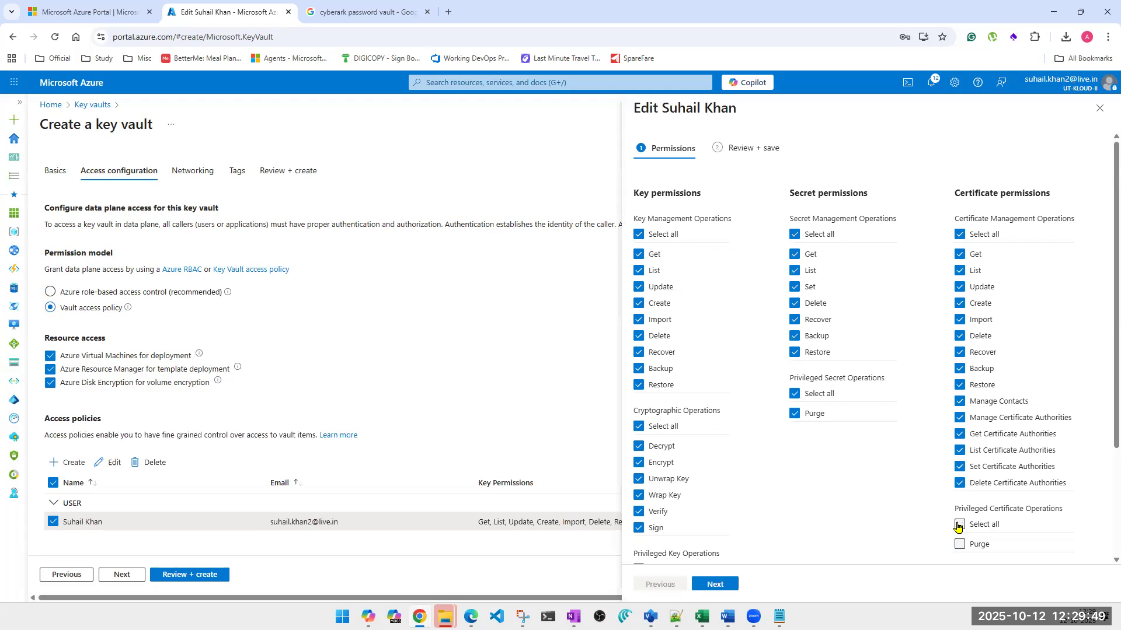
scroll(952, 525, "down", 3)
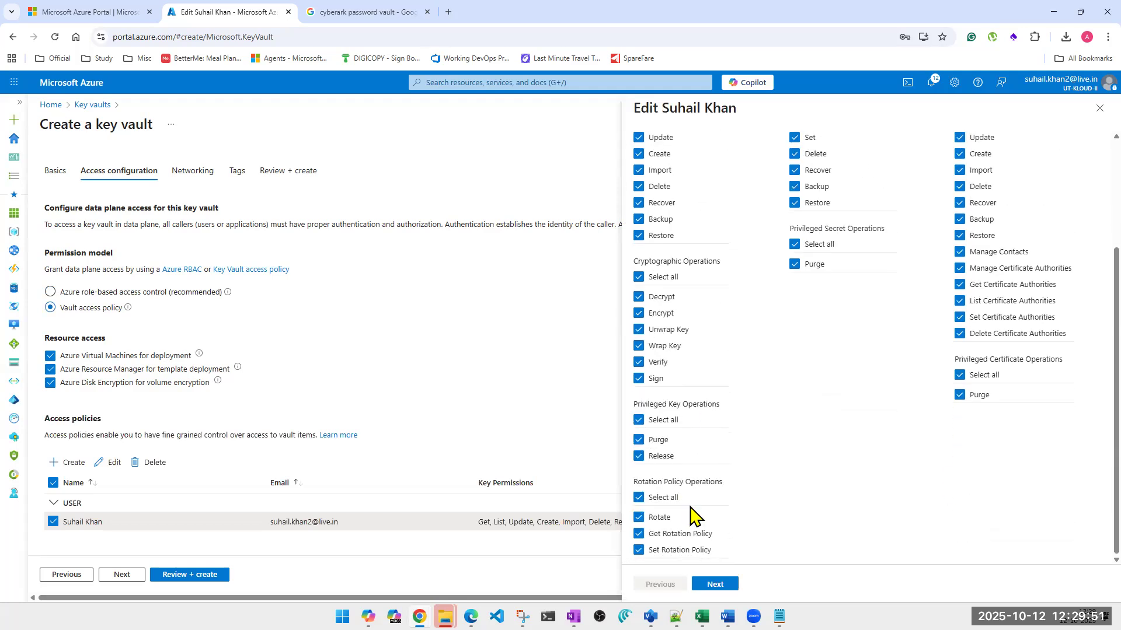
left_click(715, 584)
left_click(717, 585)
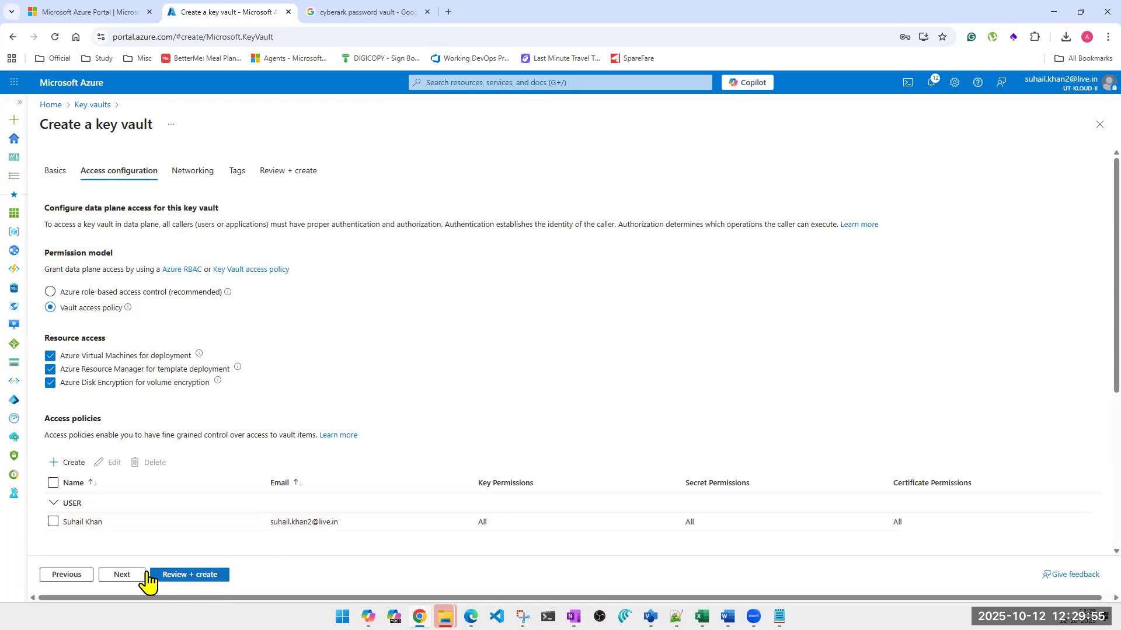
Keep public access from all networks, then review and create utkkeyvaultindia2
left_click(124, 576)
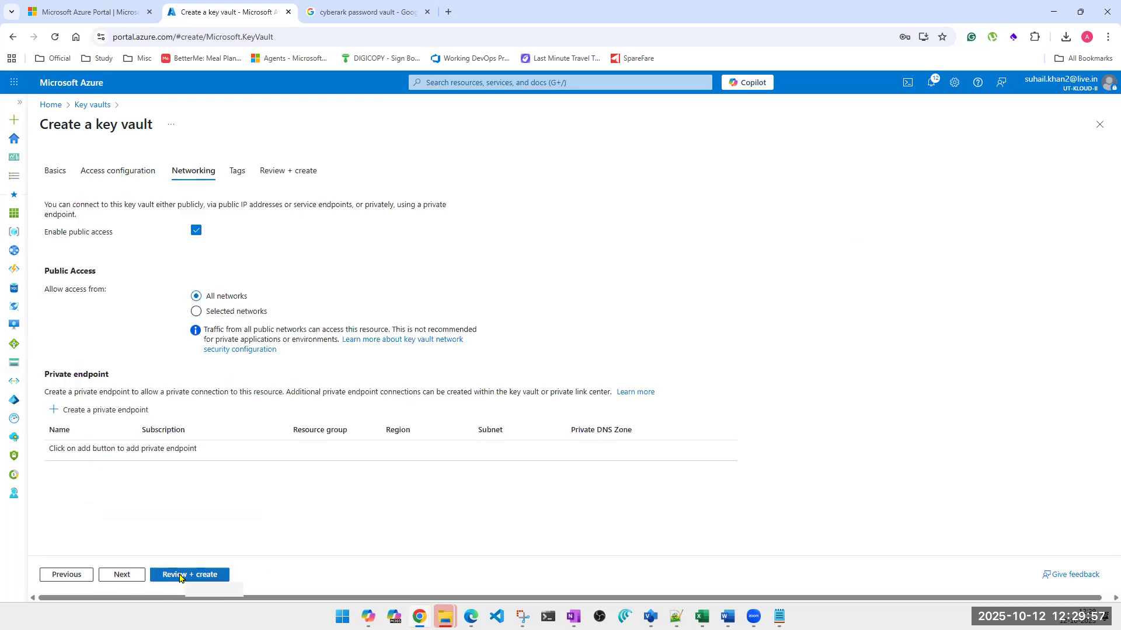
left_click(180, 578)
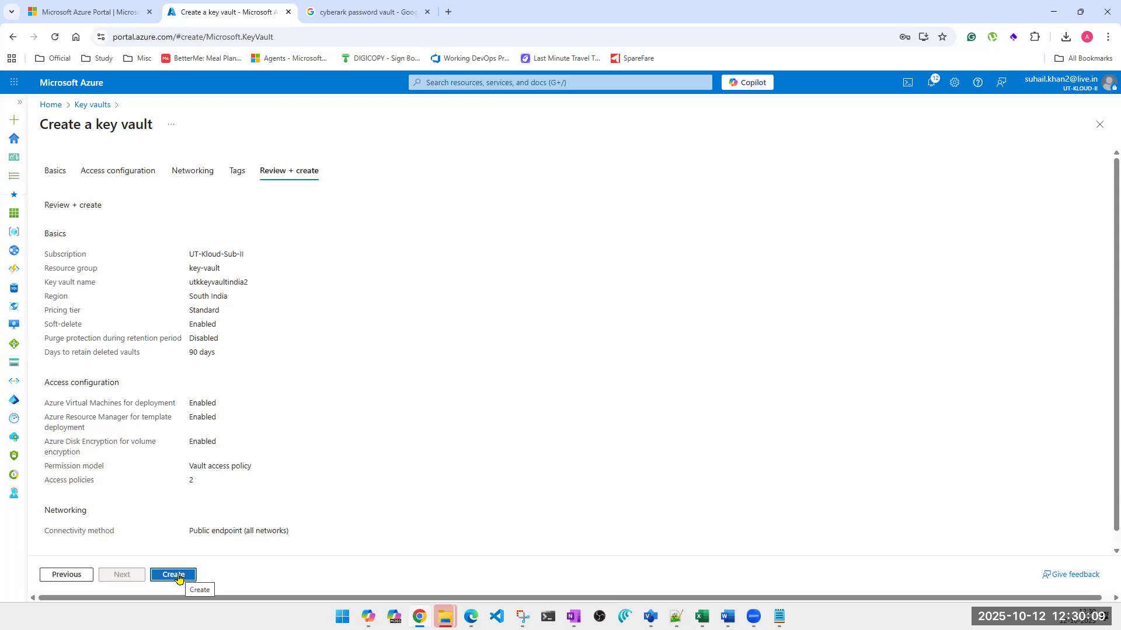
left_click(179, 578)
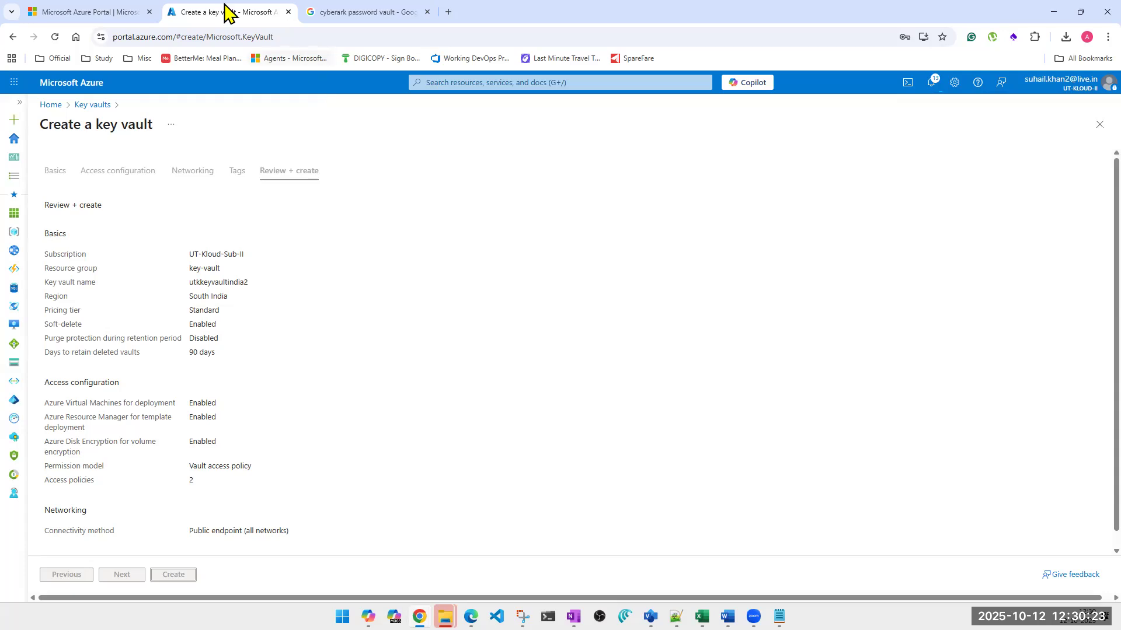
Close the leftover portal and cyberark search tabs and duplicate the utkkeyvaultindia2 deployment page to have three browser tabs
left_click(149, 11)
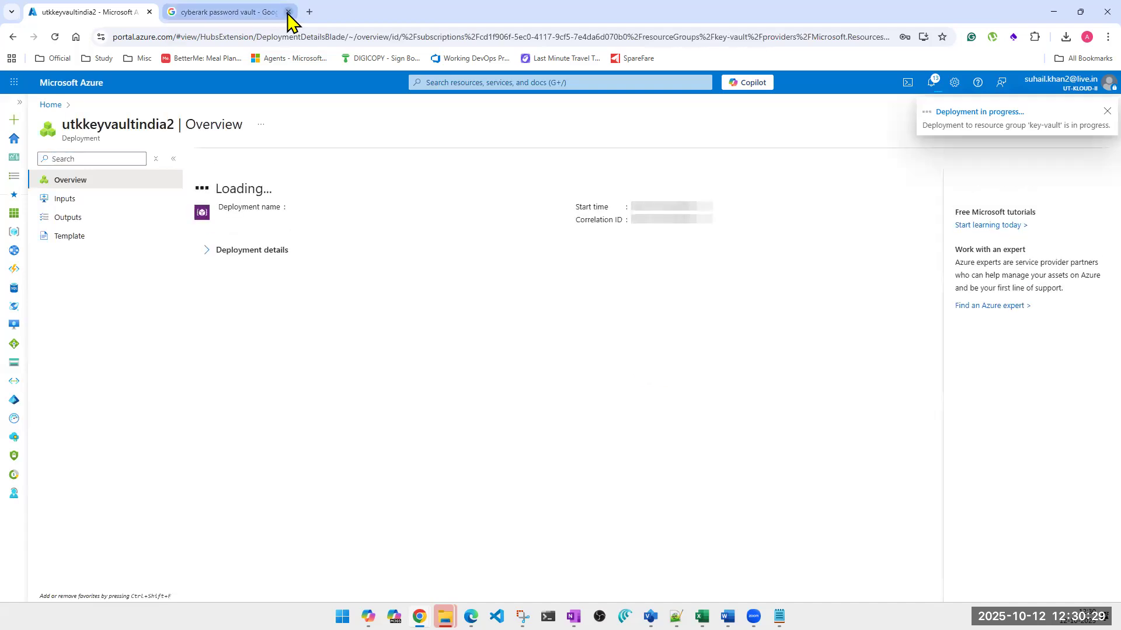
right_click(102, 11)
left_click(143, 219)
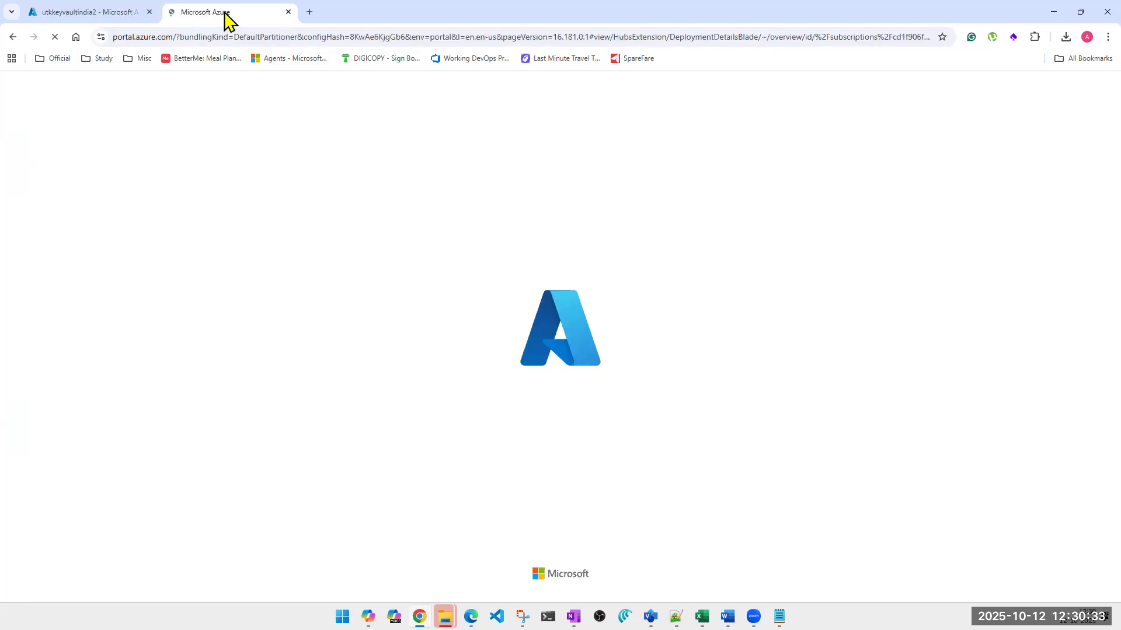
right_click(224, 12)
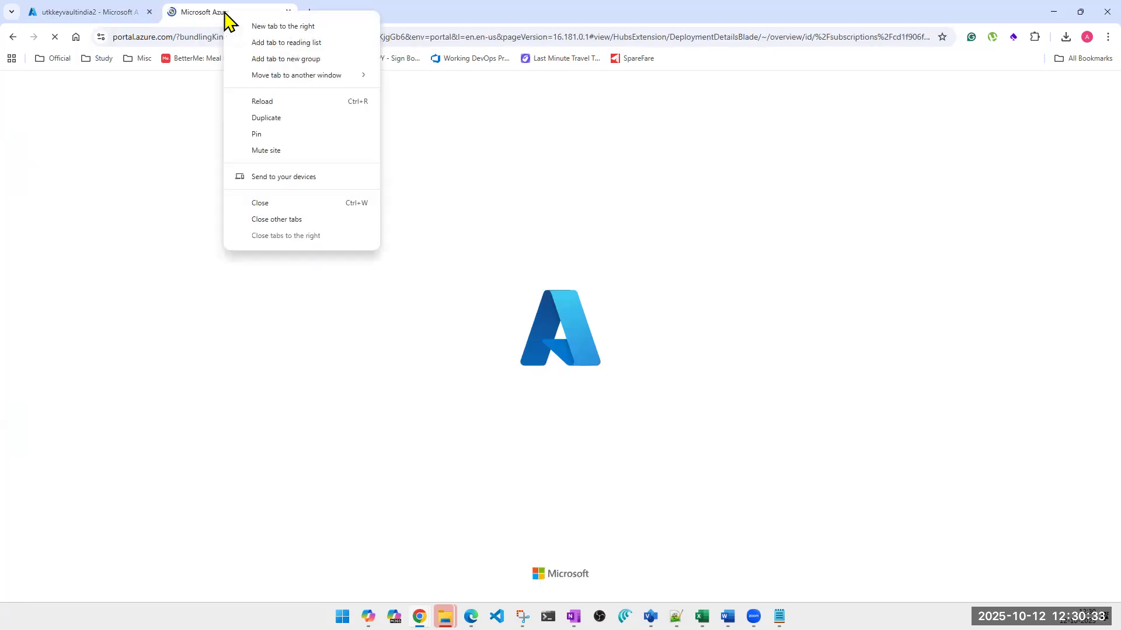
left_click(267, 118)
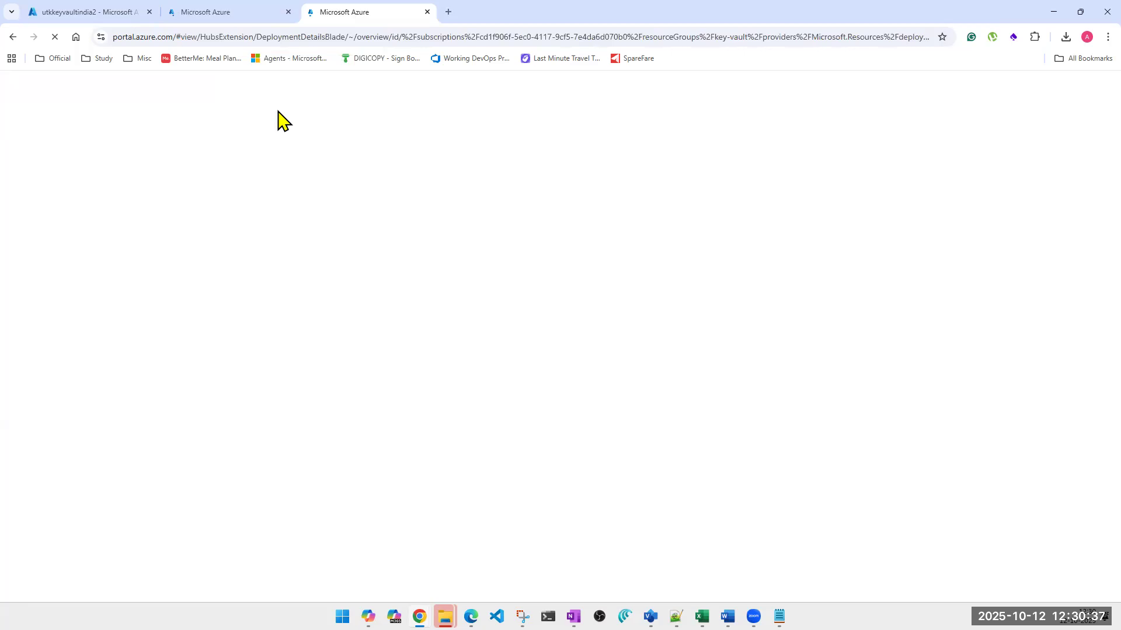
left_click(220, 14)
left_click(101, 12)
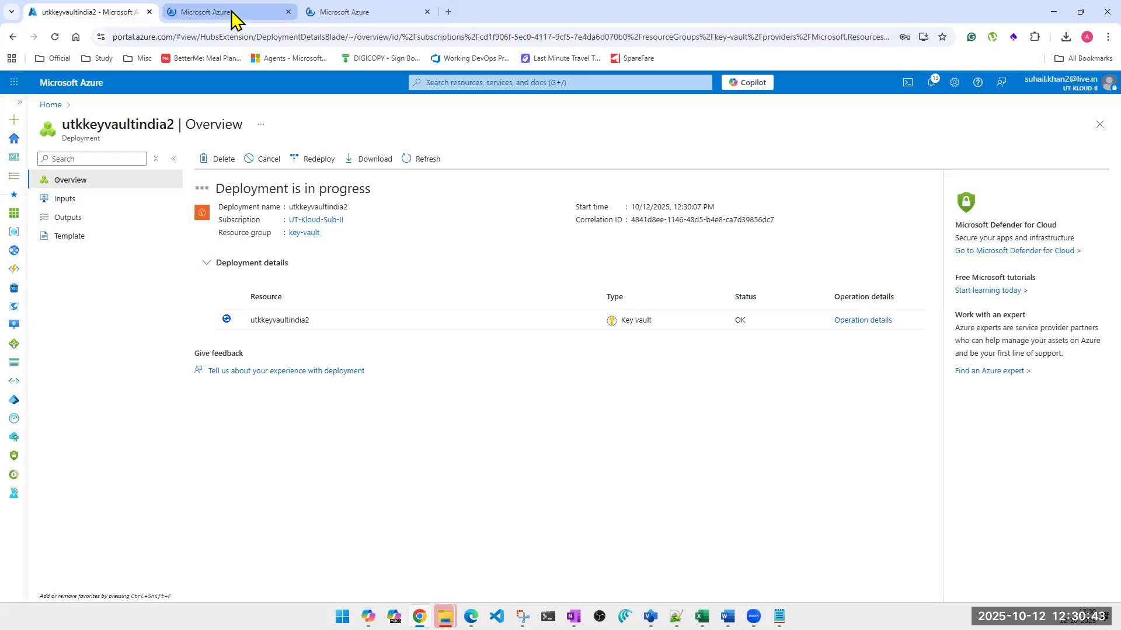
Open the deployed utkkeyvaultindia2 resource in what becomes the second browser tab and highlight its location
mouse_move(232, 17)
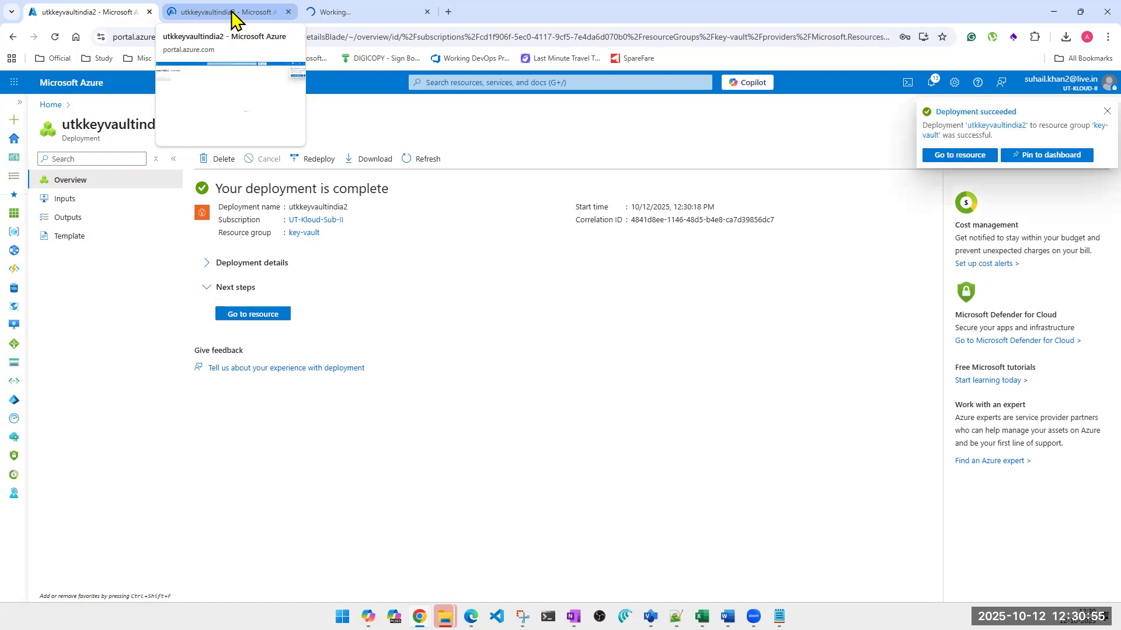
left_click(257, 315)
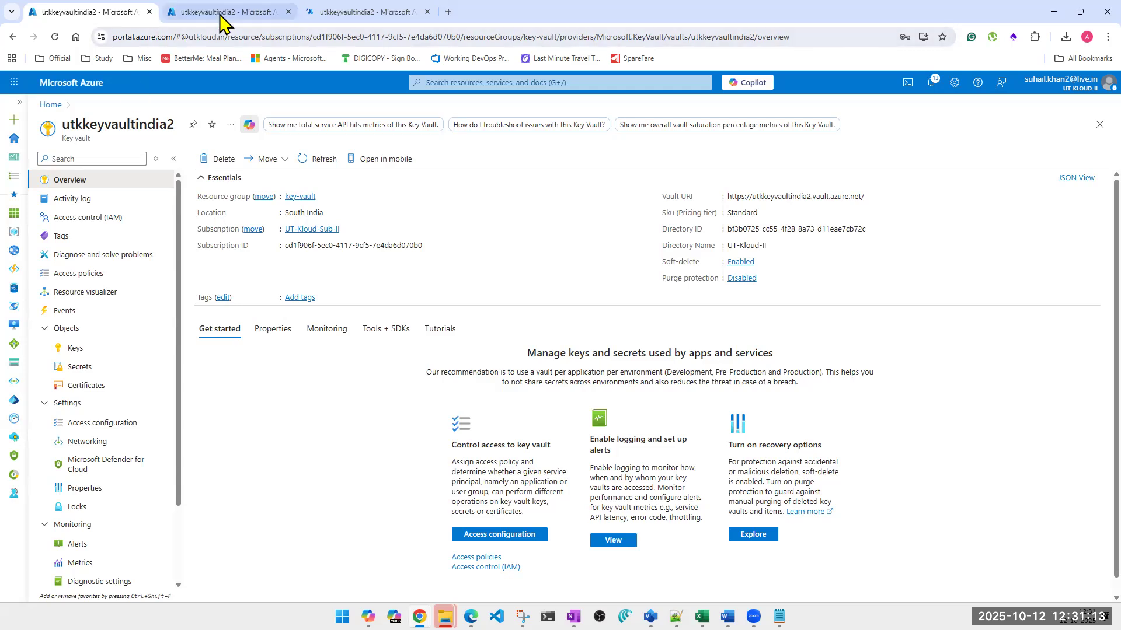
left_click_drag(219, 15, 112, 17)
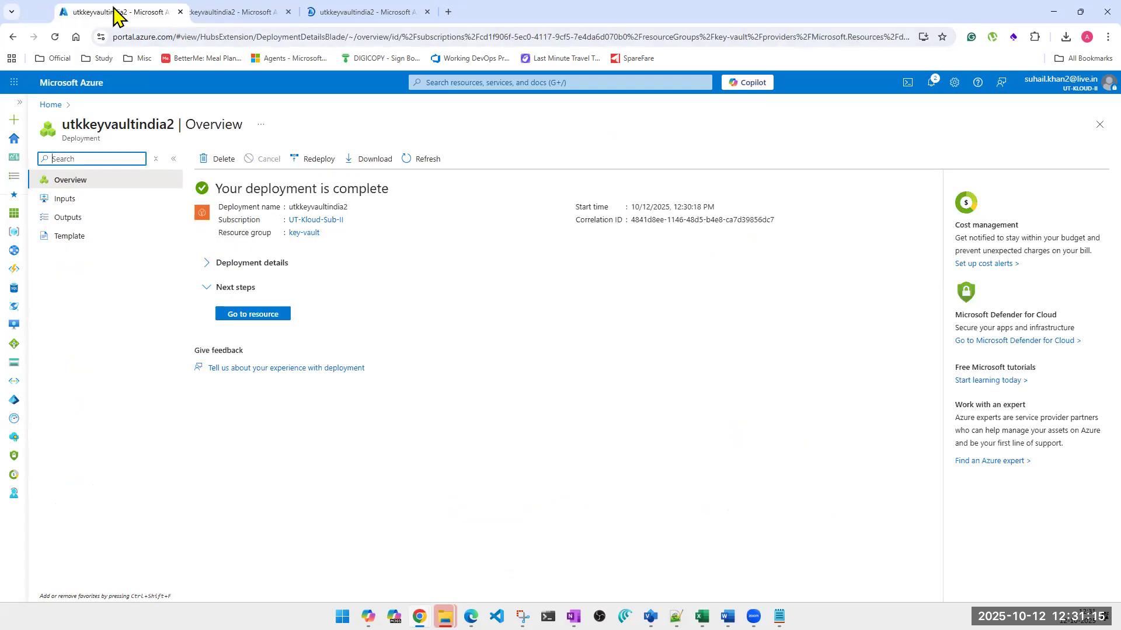
left_click(189, 11)
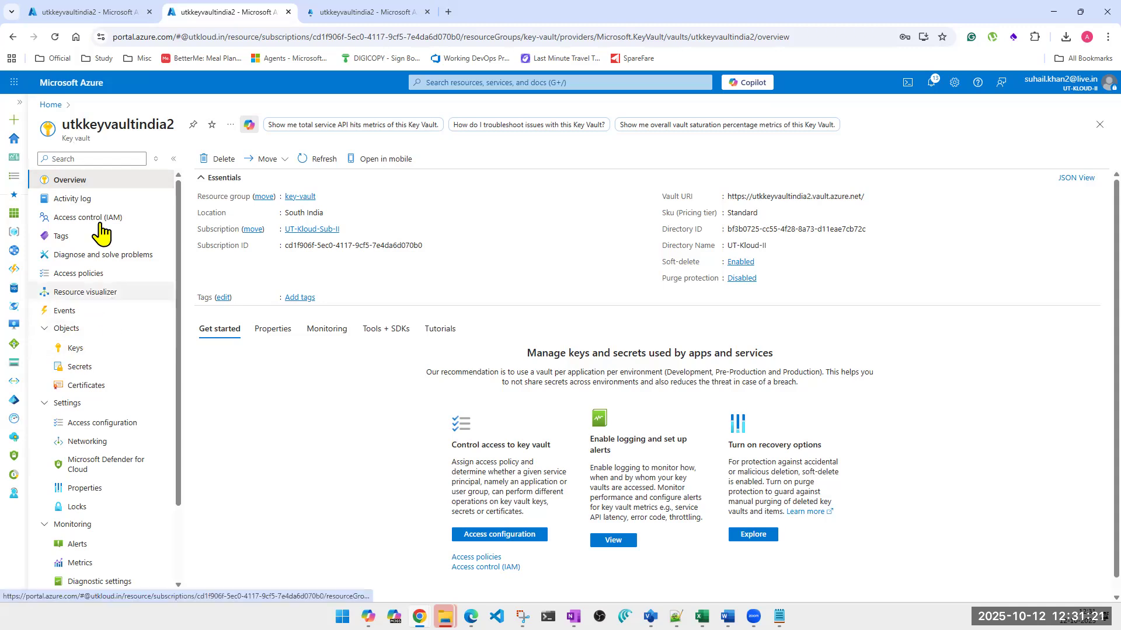
triple_click(292, 213)
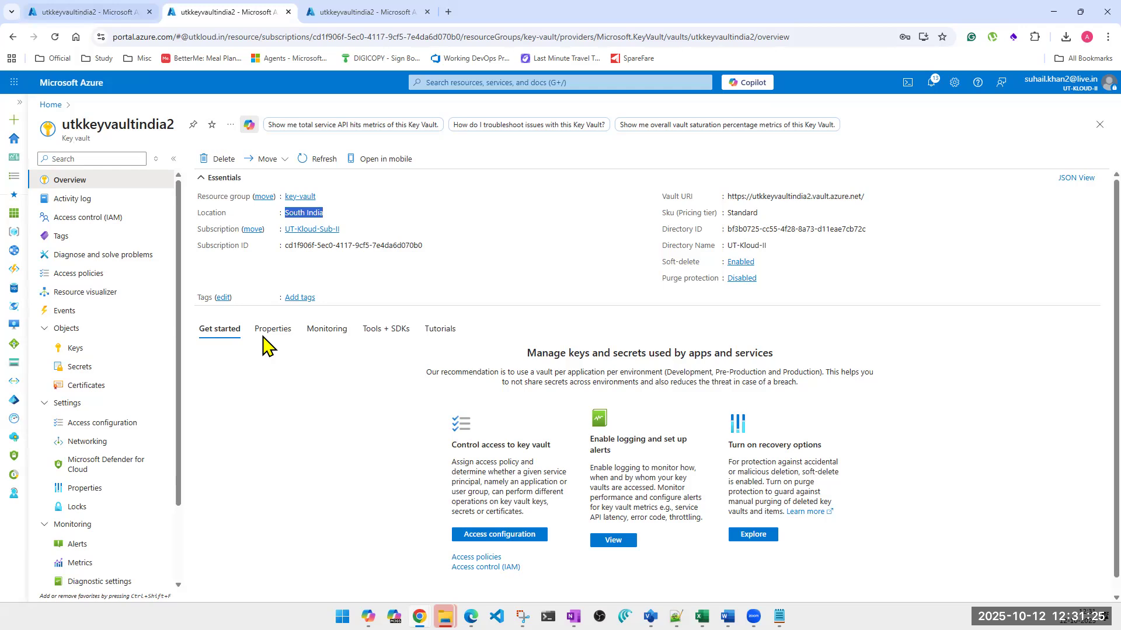
Open the key vaults list in the first and third browser tabs
key("ctrl+1")
left_click(255, 313)
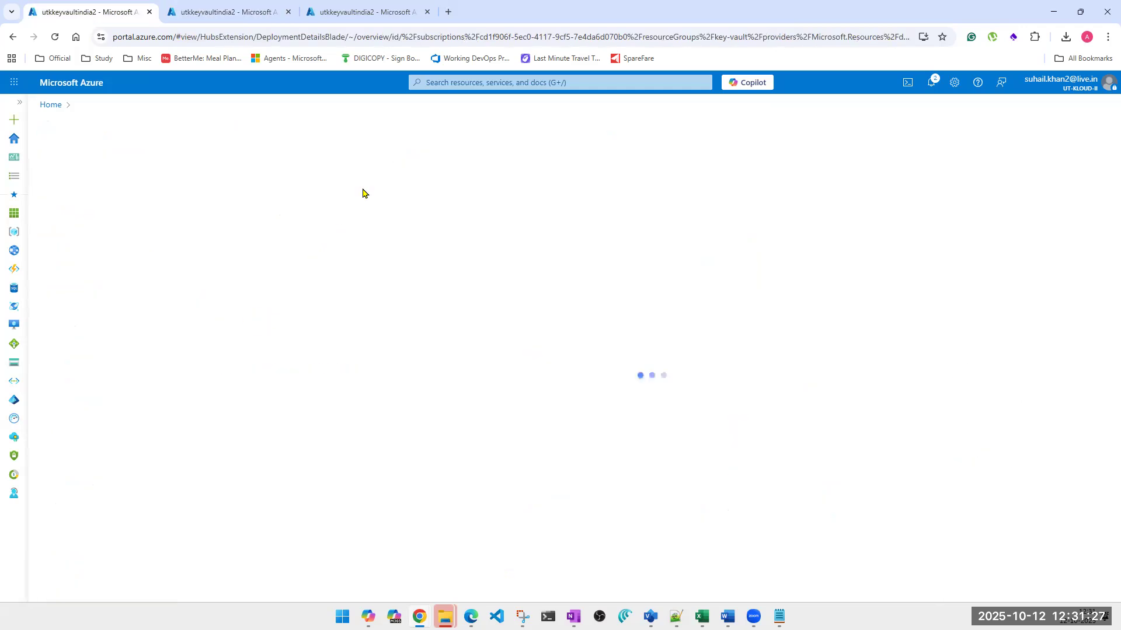
left_click(459, 83)
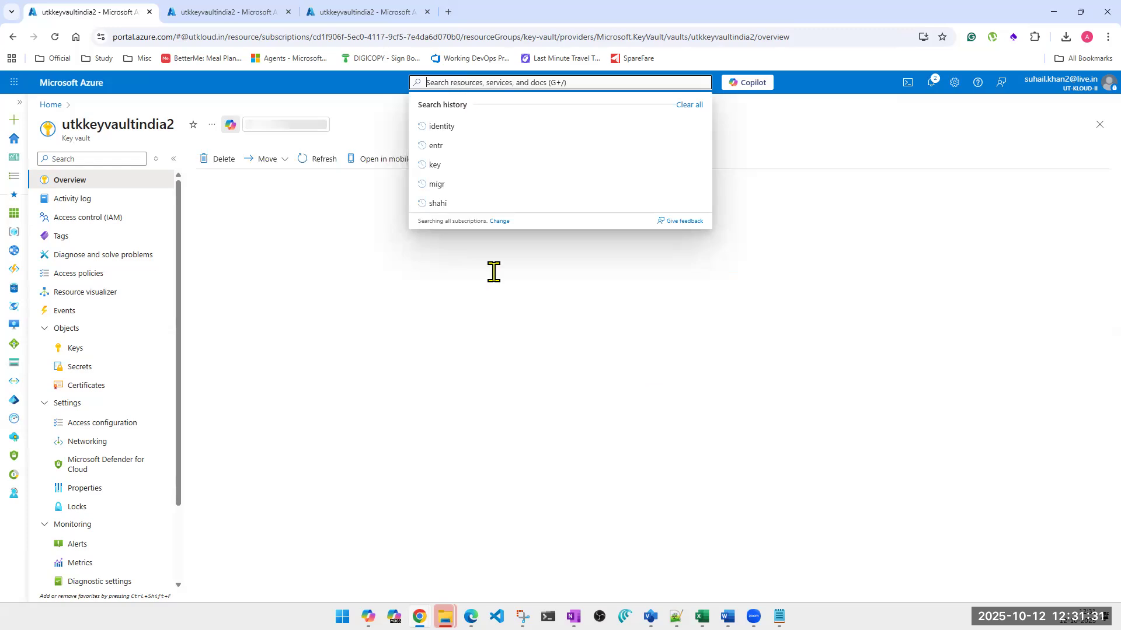
left_click(368, 13)
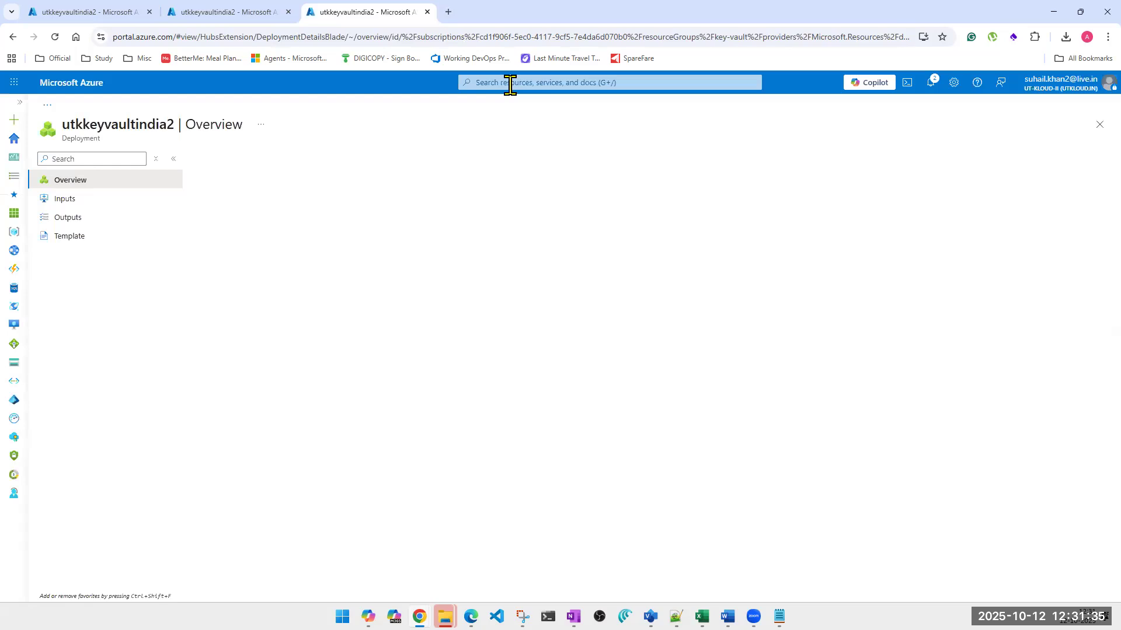
left_click(510, 85)
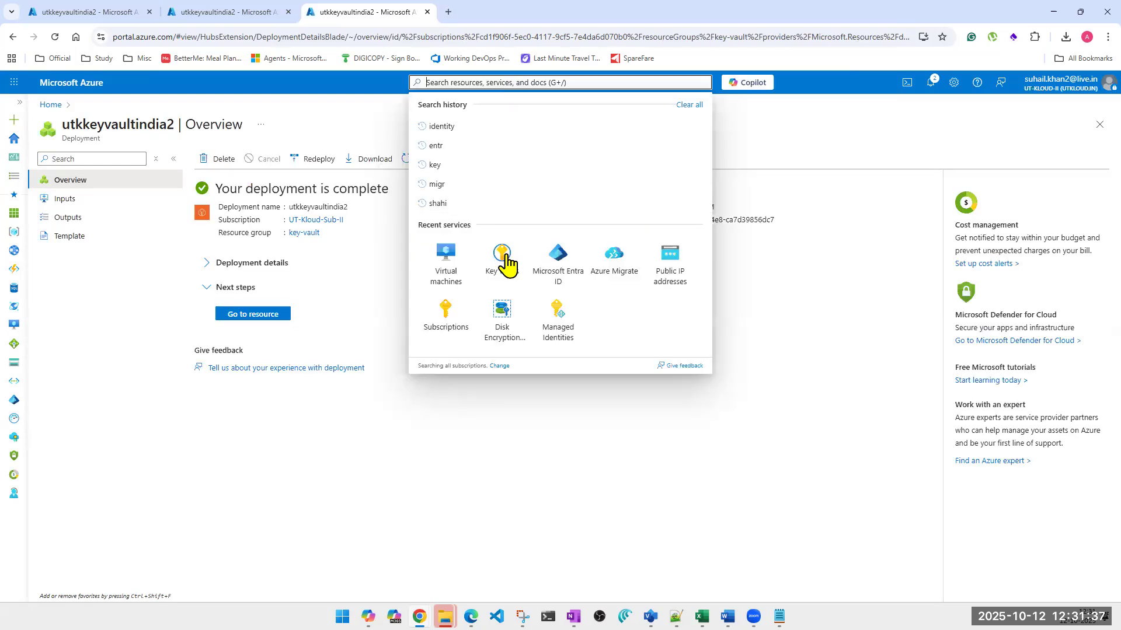
left_click(506, 262)
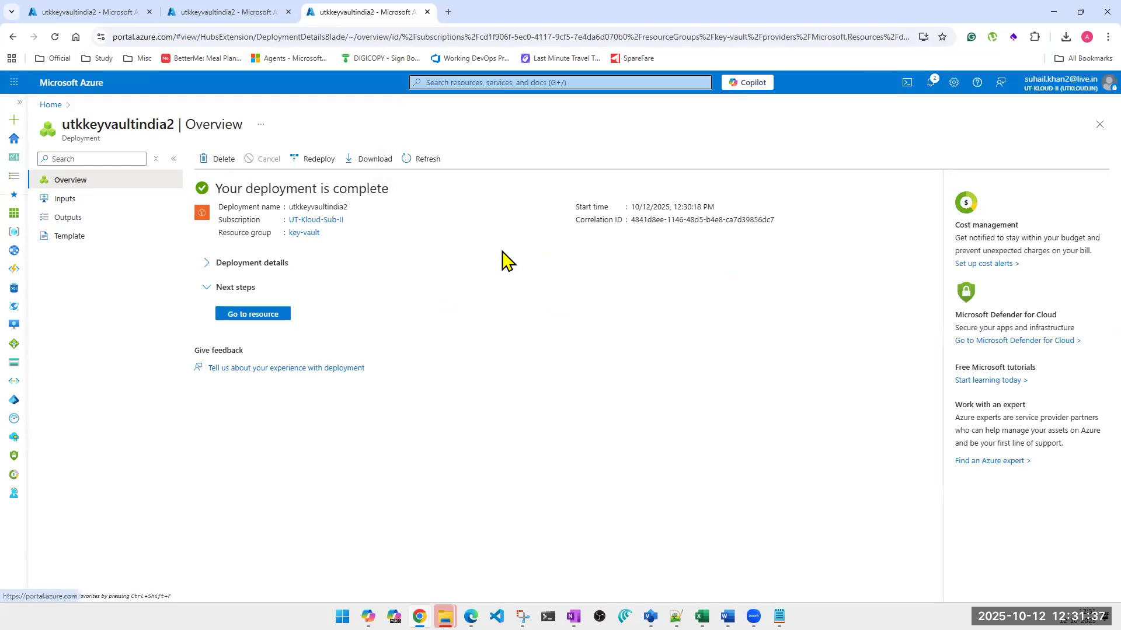
left_click(69, 12)
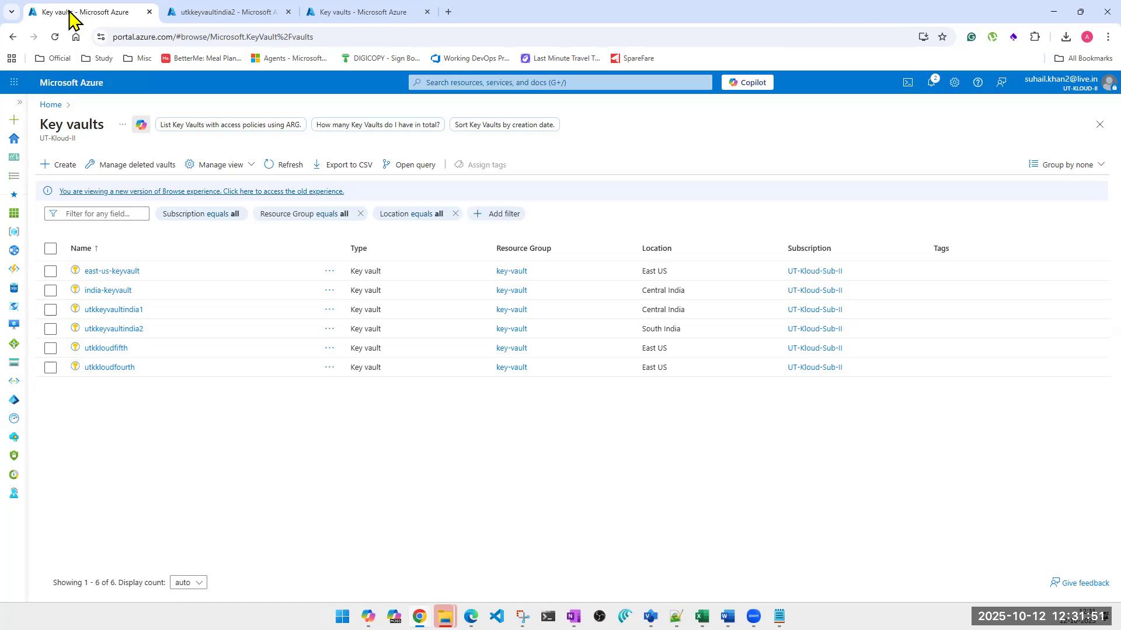
Open utkkeyvaultindia1 in the first browser tab and east-us-keyvault in the third
left_click(111, 310)
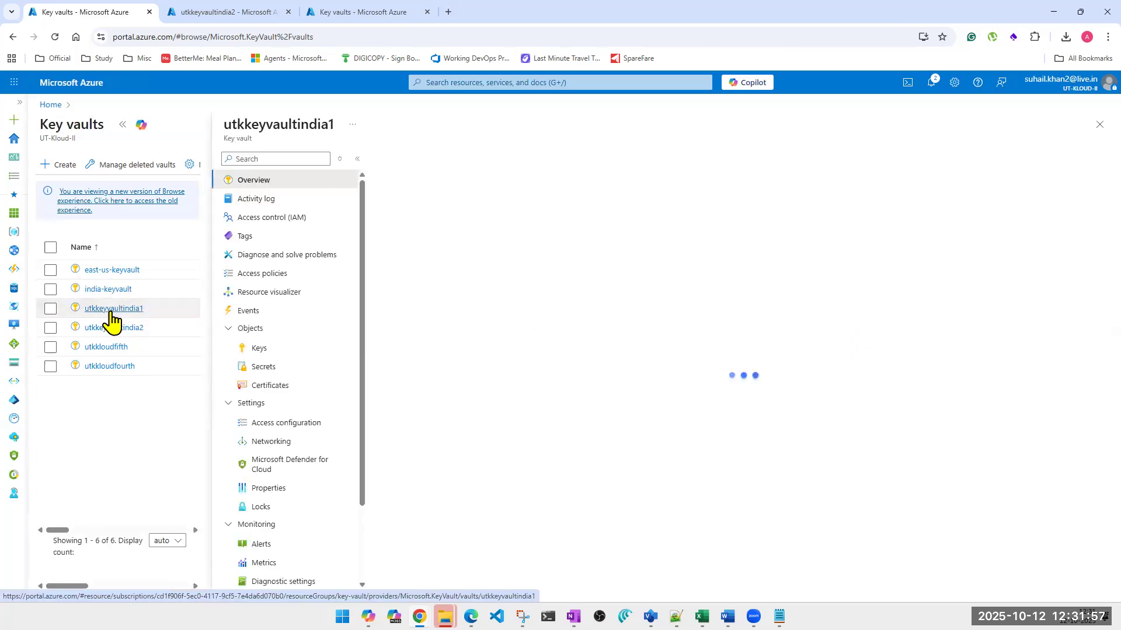
left_click(195, 14)
left_click(367, 13)
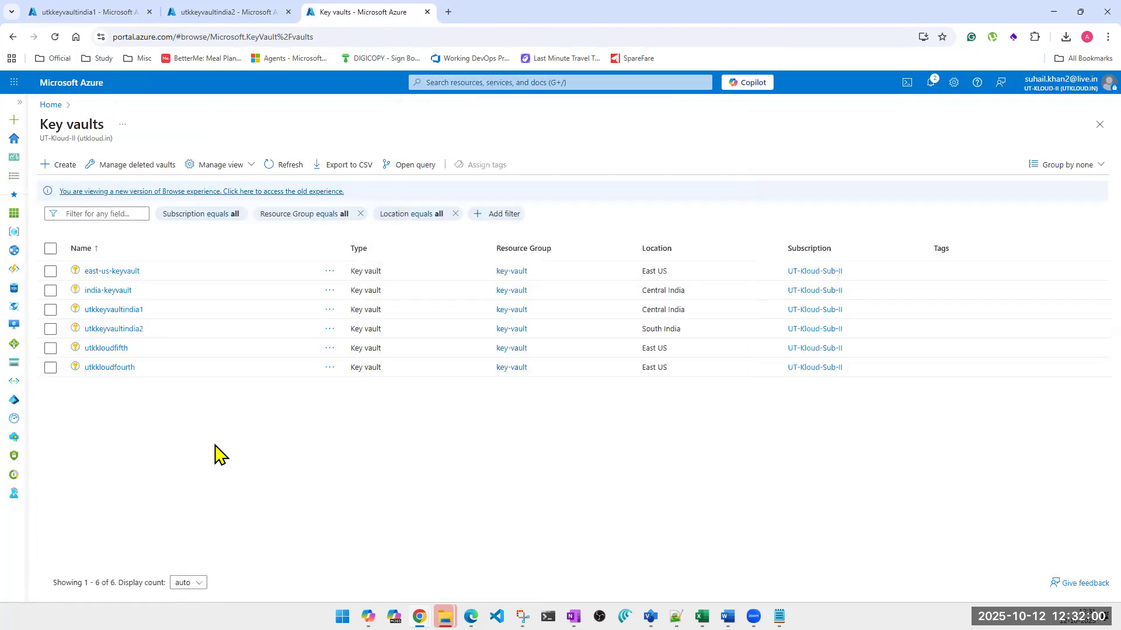
left_click(107, 276)
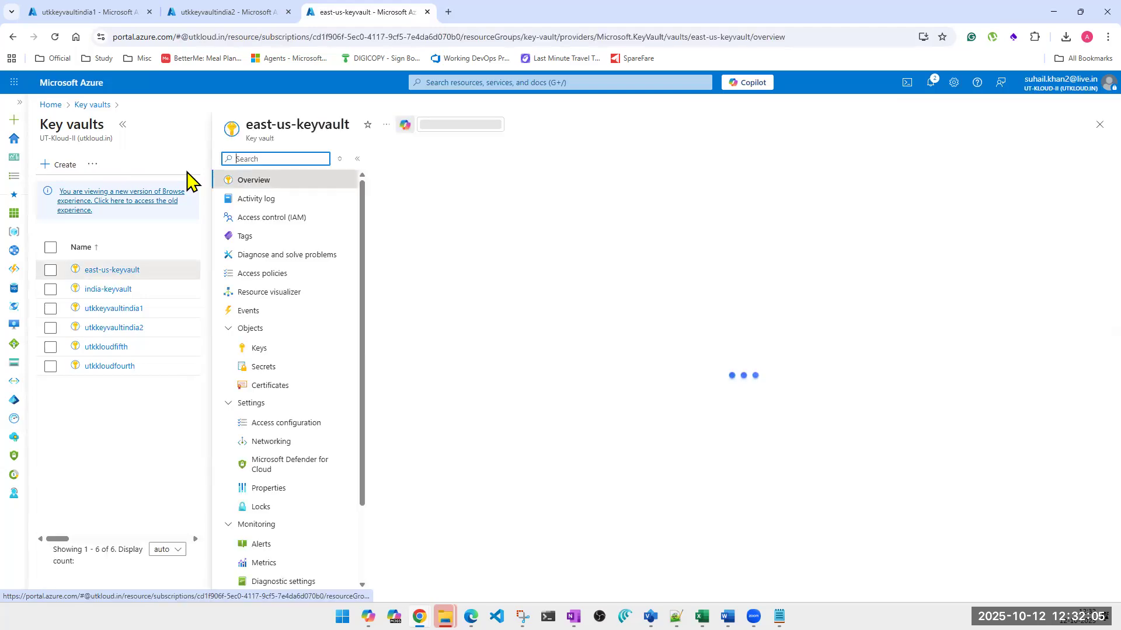
Show the Keys page of east-us-keyvault, utkkeyvaultindia2 and utkkeyvaultindia1 in their respective browser tabs
left_click(258, 350)
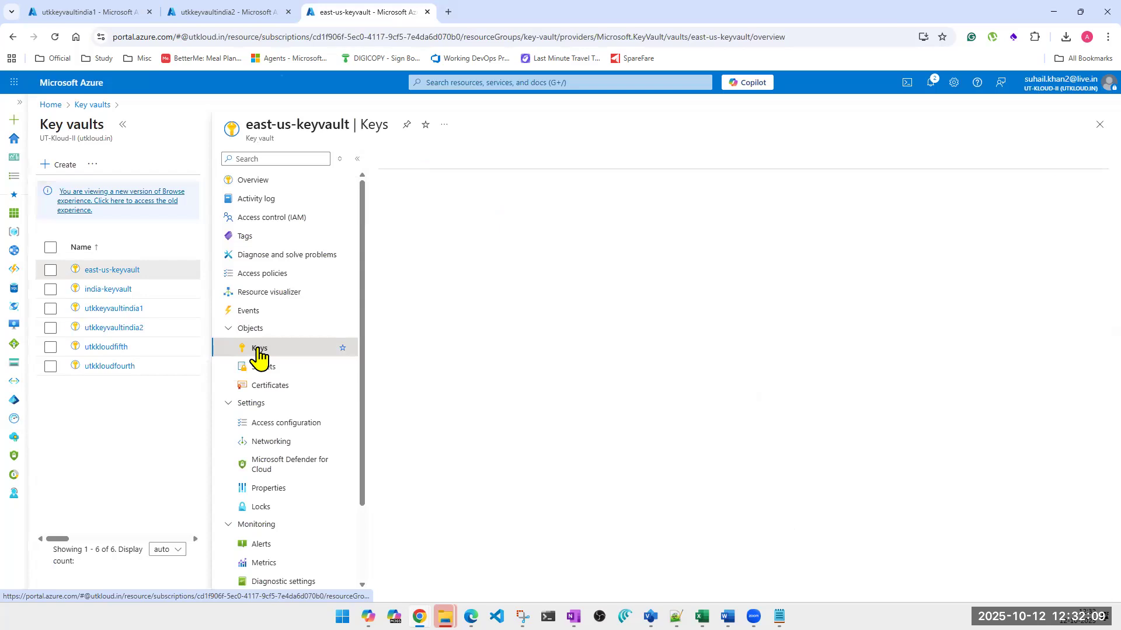
left_click(222, 18)
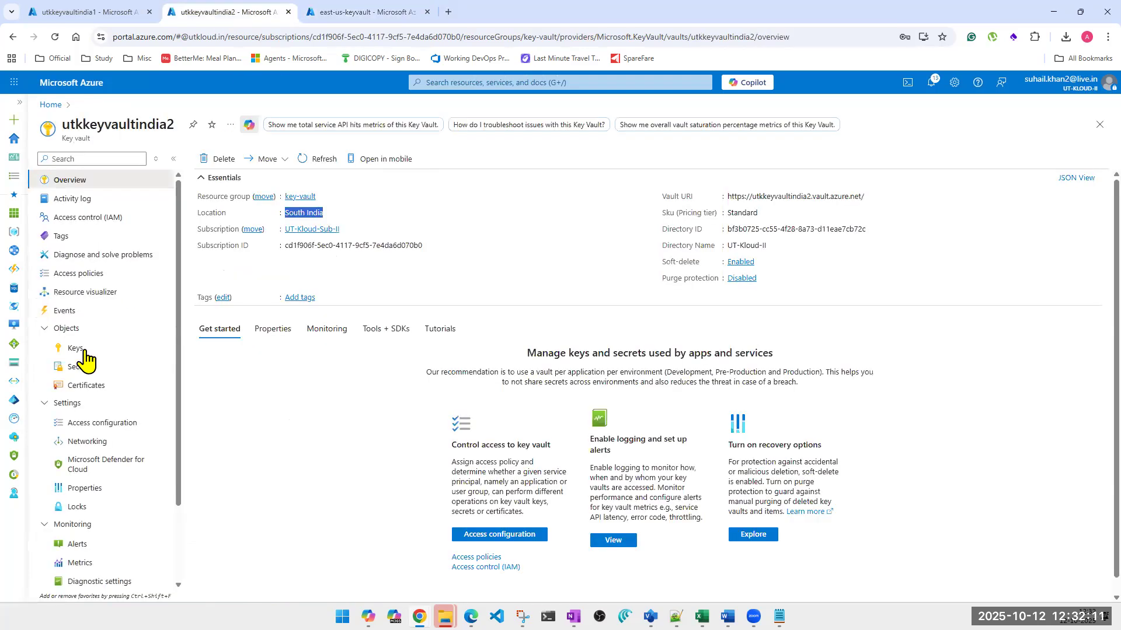
left_click(81, 349)
left_click(96, 14)
left_click(260, 349)
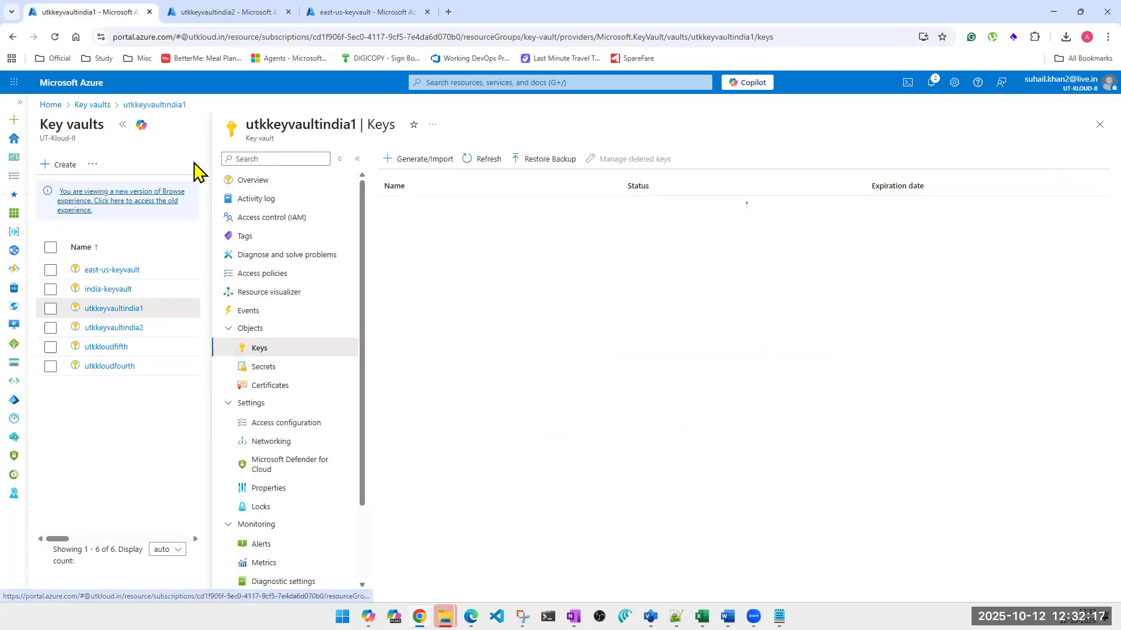
Generate a 2048-bit RSA key named keyfromcentralindia in utkkeyvaultindia1 and refresh the key list
left_click(356, 160)
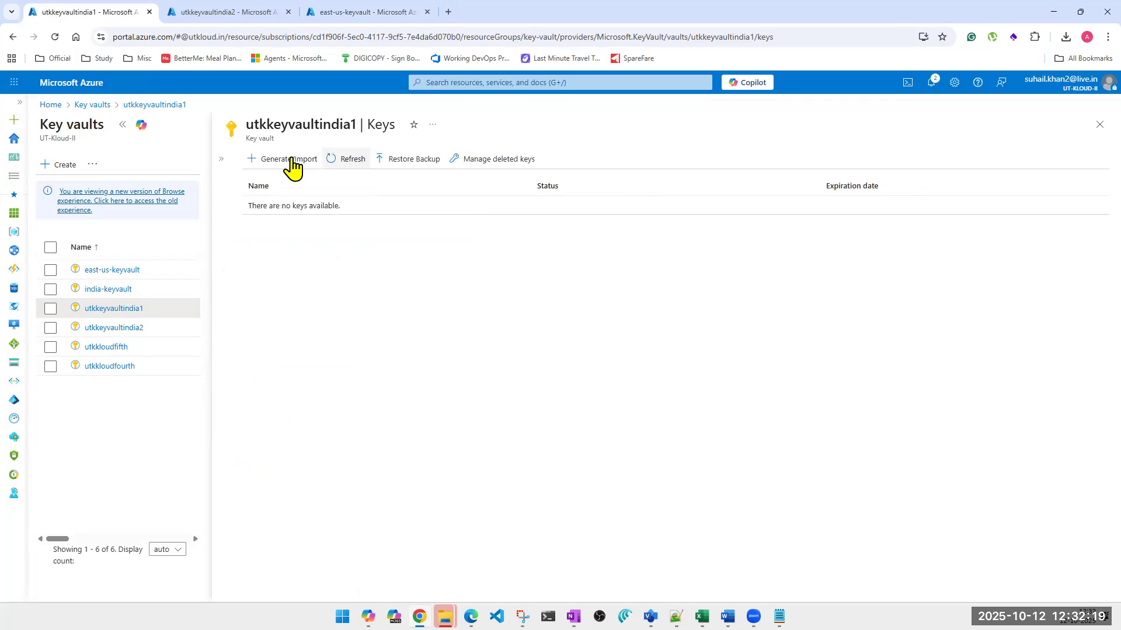
left_click(292, 160)
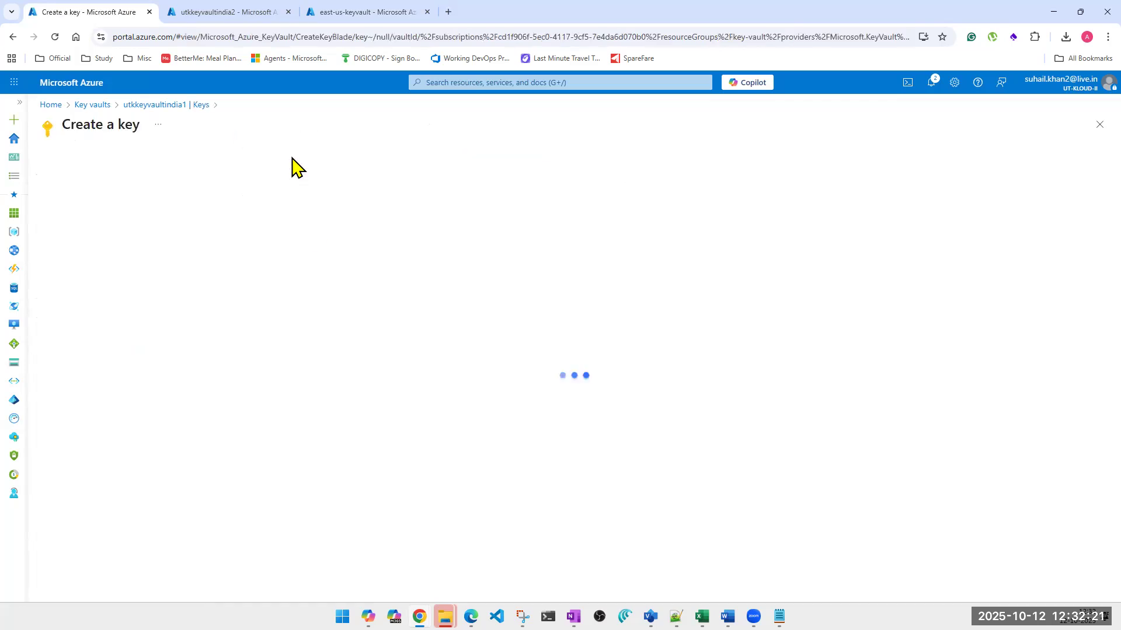
left_click(279, 195)
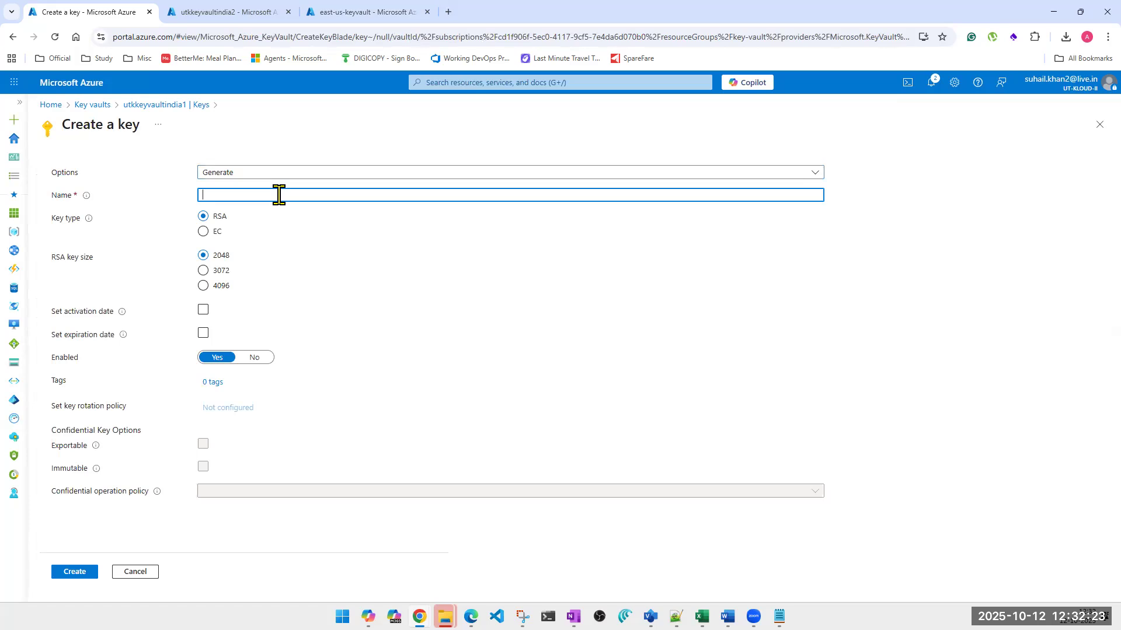
type("keyfromcentralindia")
left_click(76, 572)
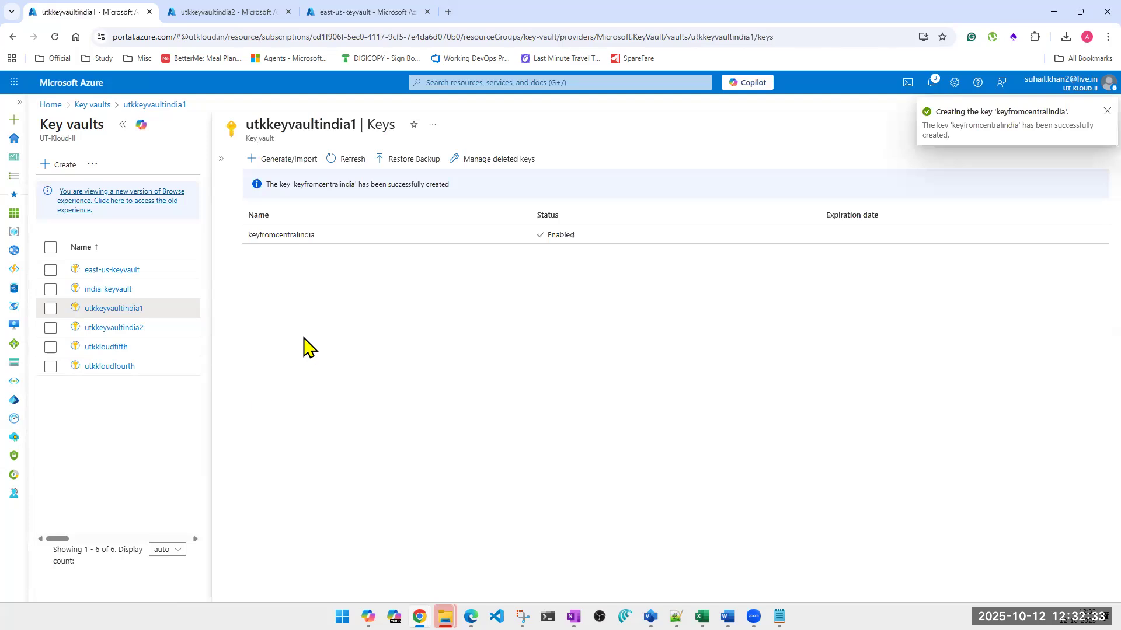
left_click(339, 163)
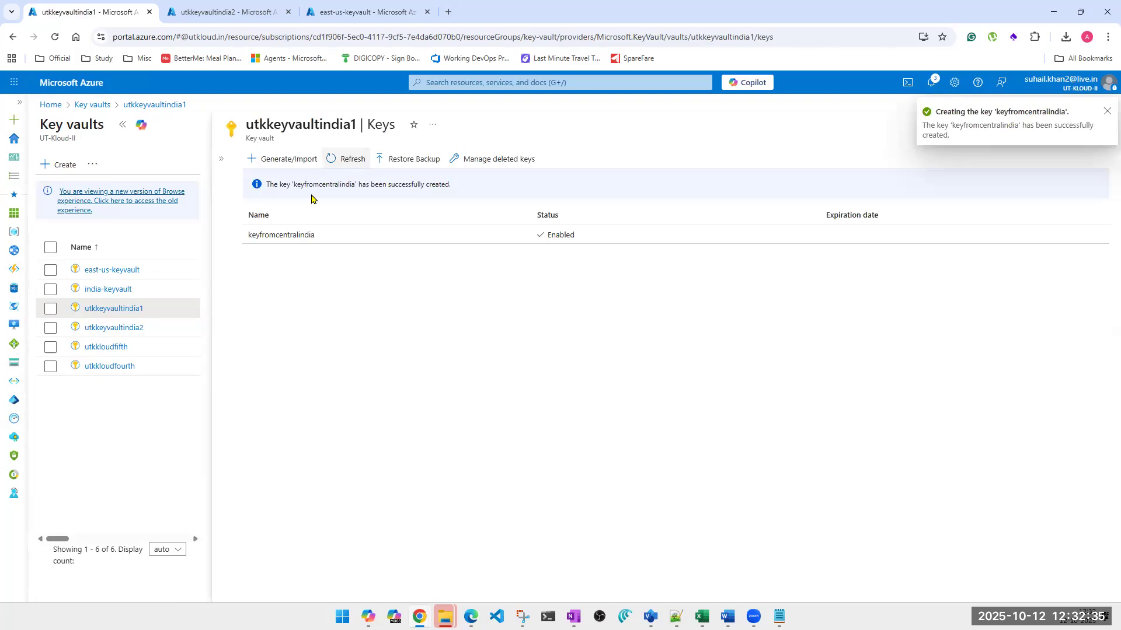
Download a backup of keyfromcentralindia and save it in Downloads as utkkeyvaultindia1-keyfromcentralindia-20251012.keybackup
left_click(308, 204)
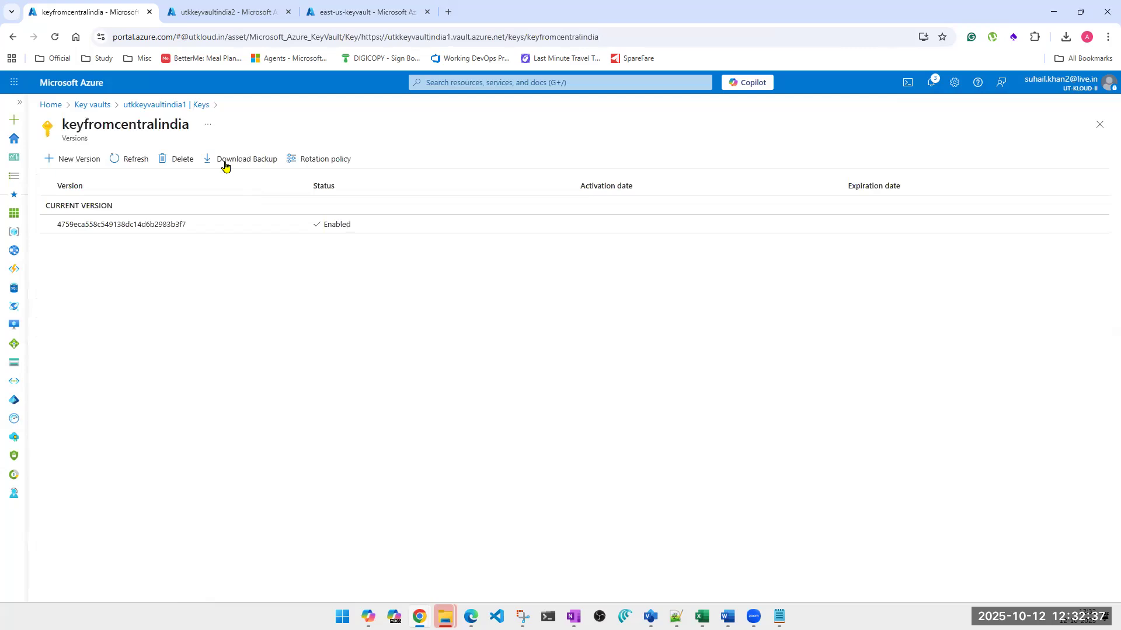
left_click(227, 167)
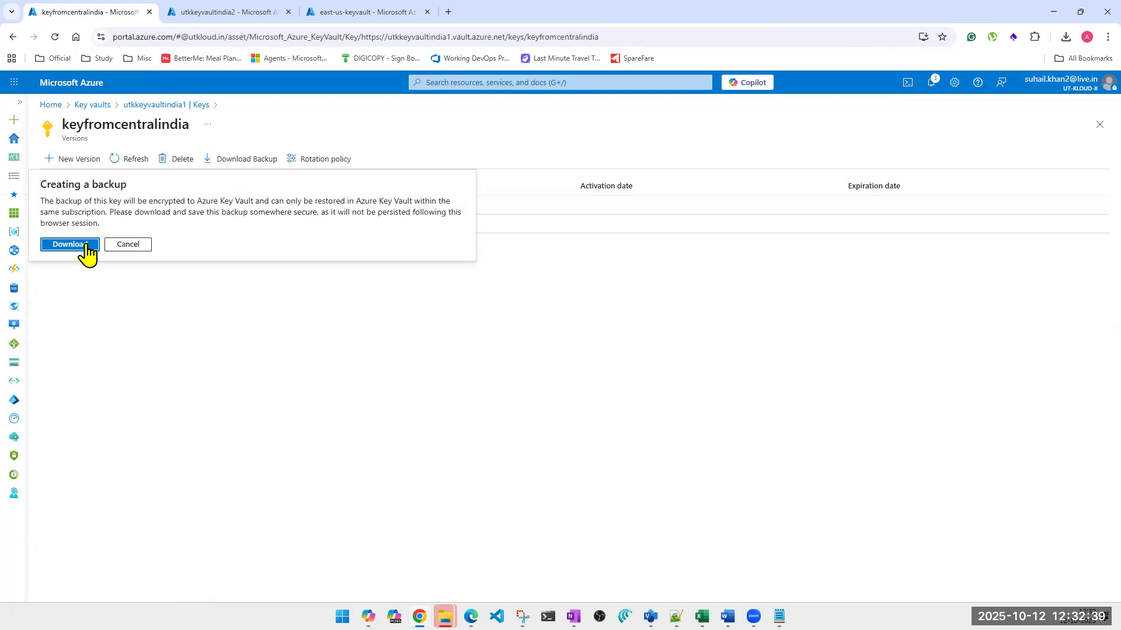
left_click(70, 244)
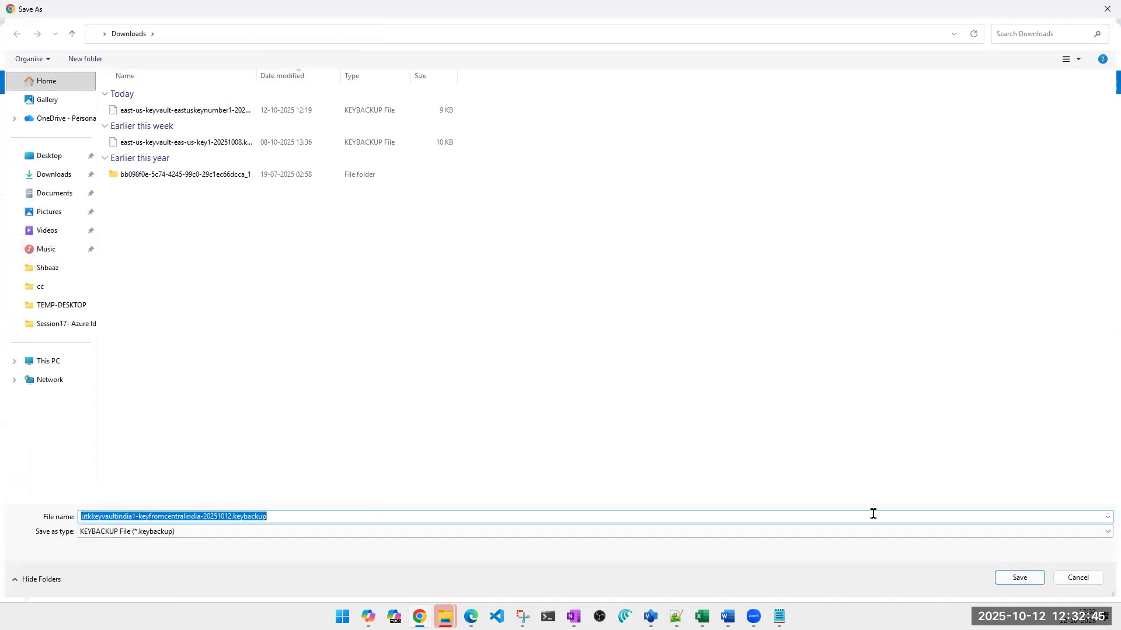
left_click(1021, 584)
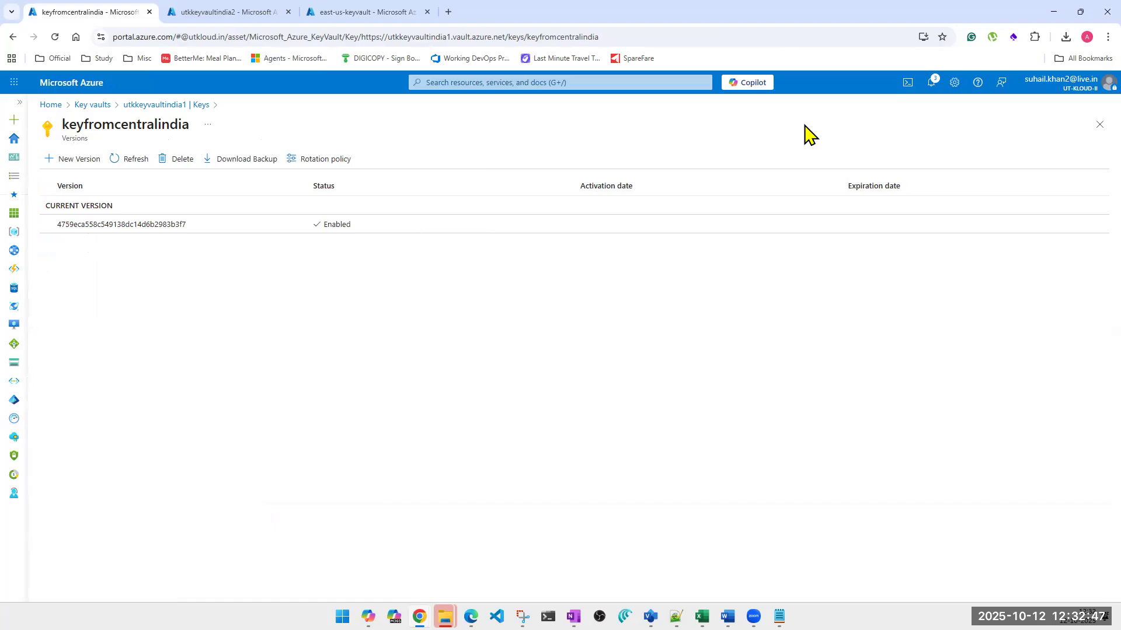
Delete the keyfromcentralindia key from utkkeyvaultindia1 and dismiss the notification
left_click(168, 165)
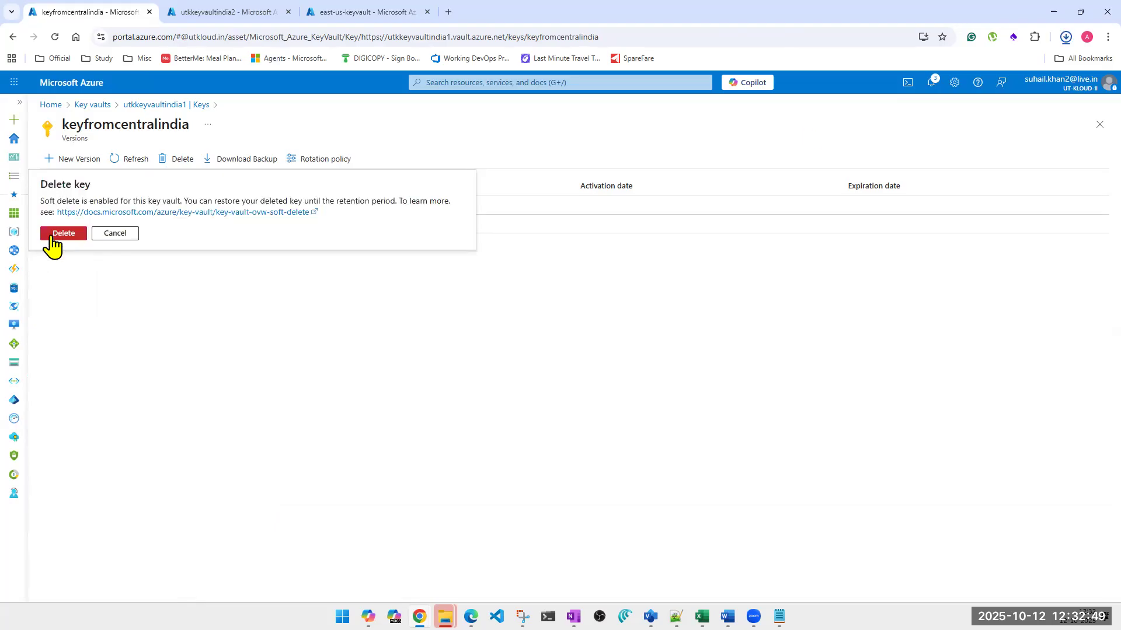
left_click(50, 235)
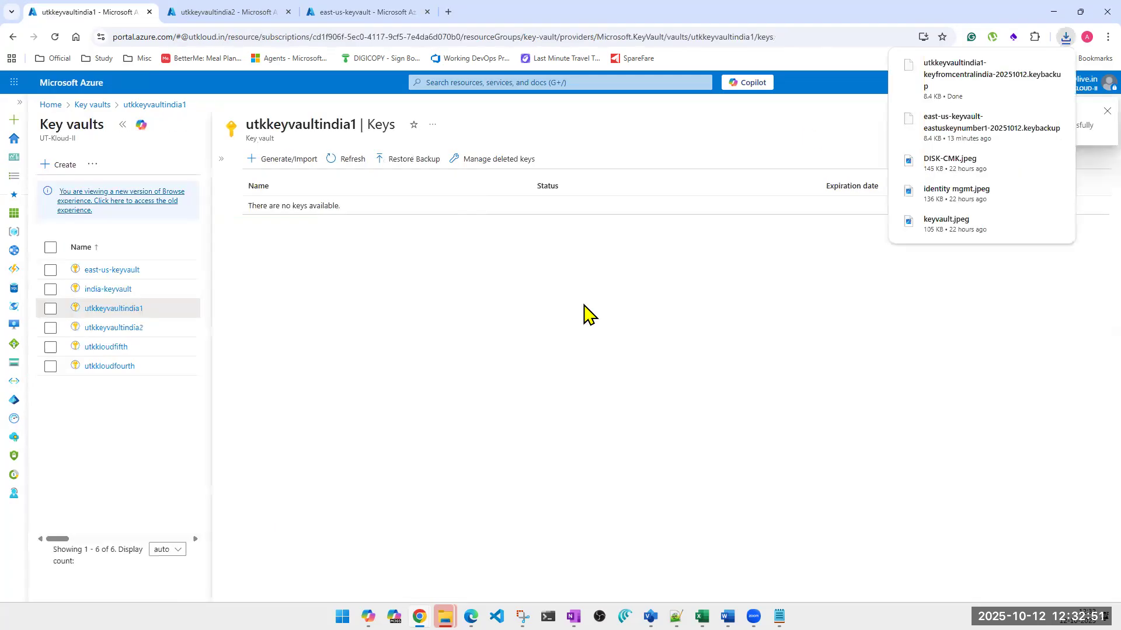
left_click(1105, 112)
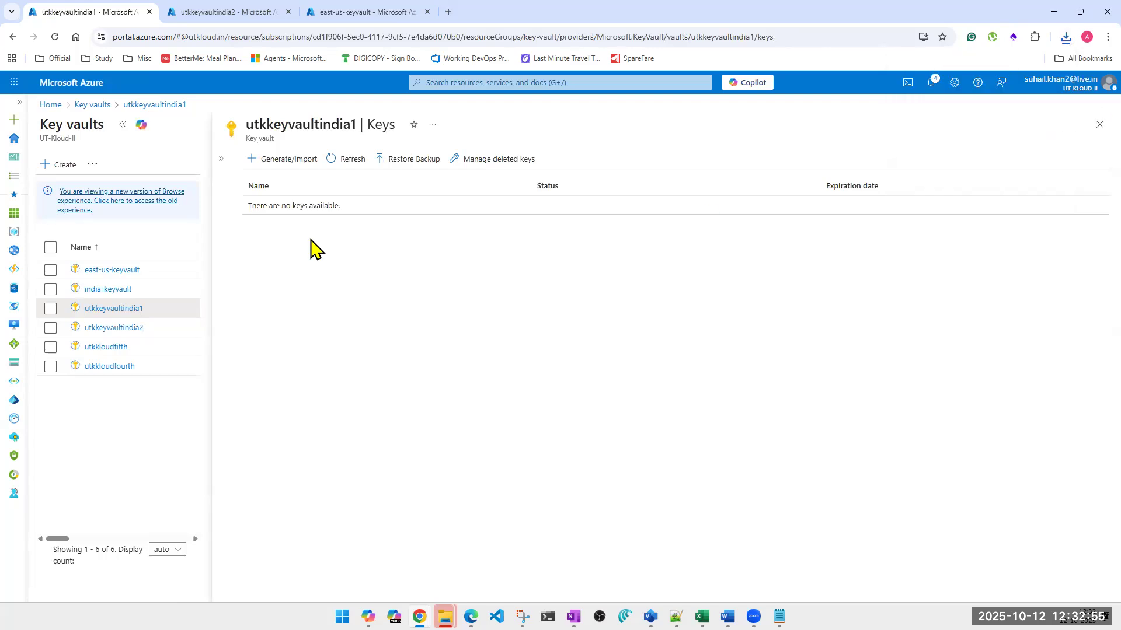
Permanently purge the deleted keyfromcentralindia key from utkkeyvaultindia1 and refresh the key list
left_click(495, 166)
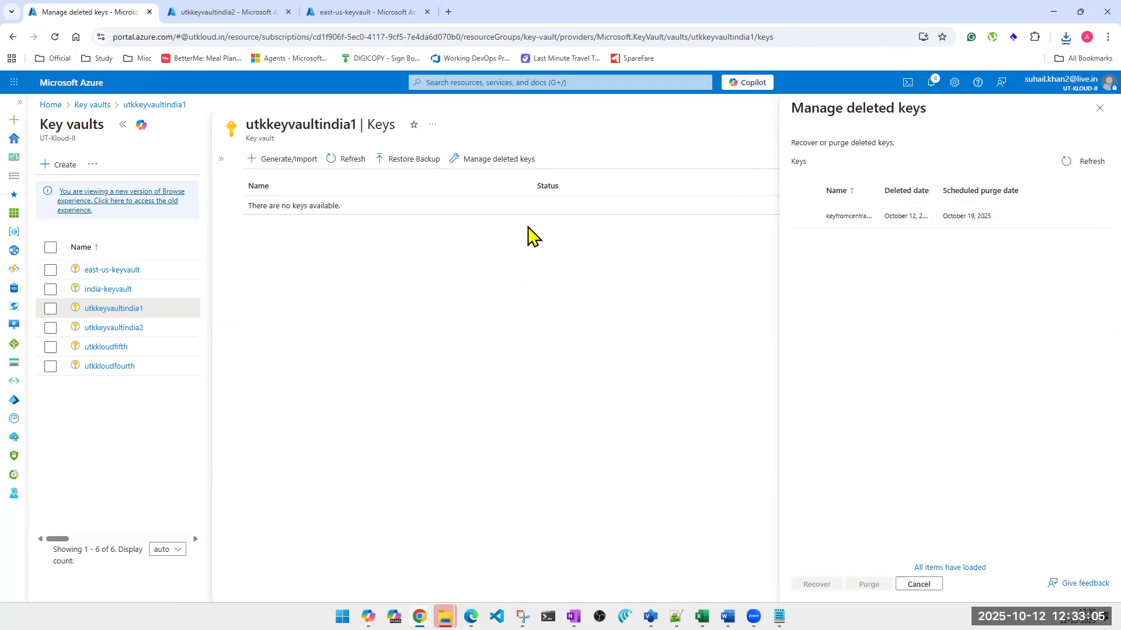
left_click(805, 216)
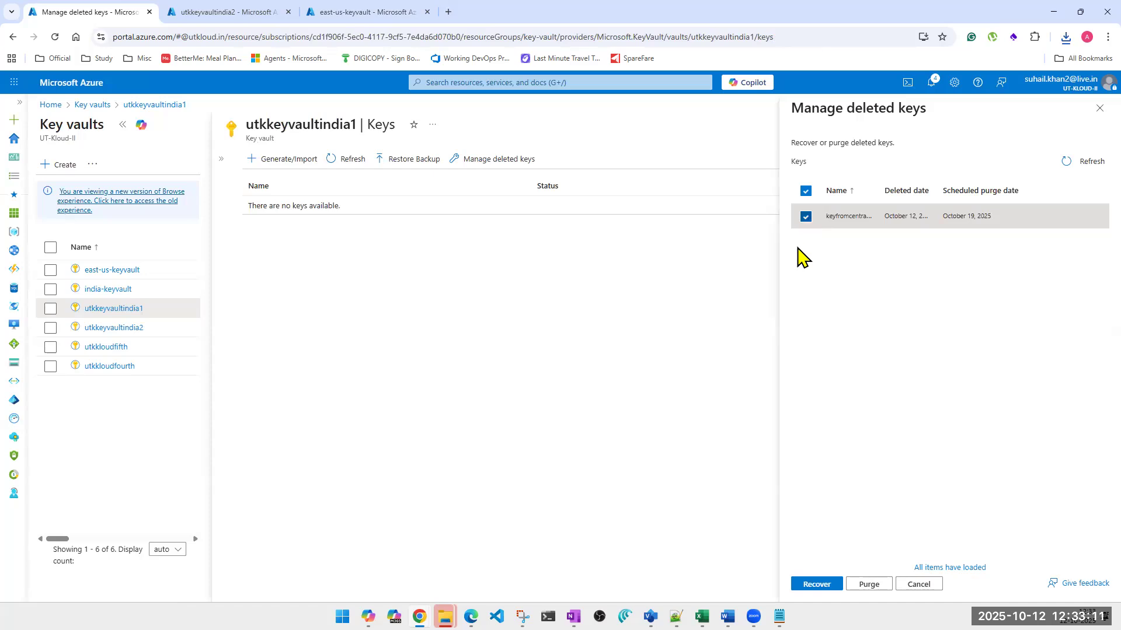
left_click(865, 585)
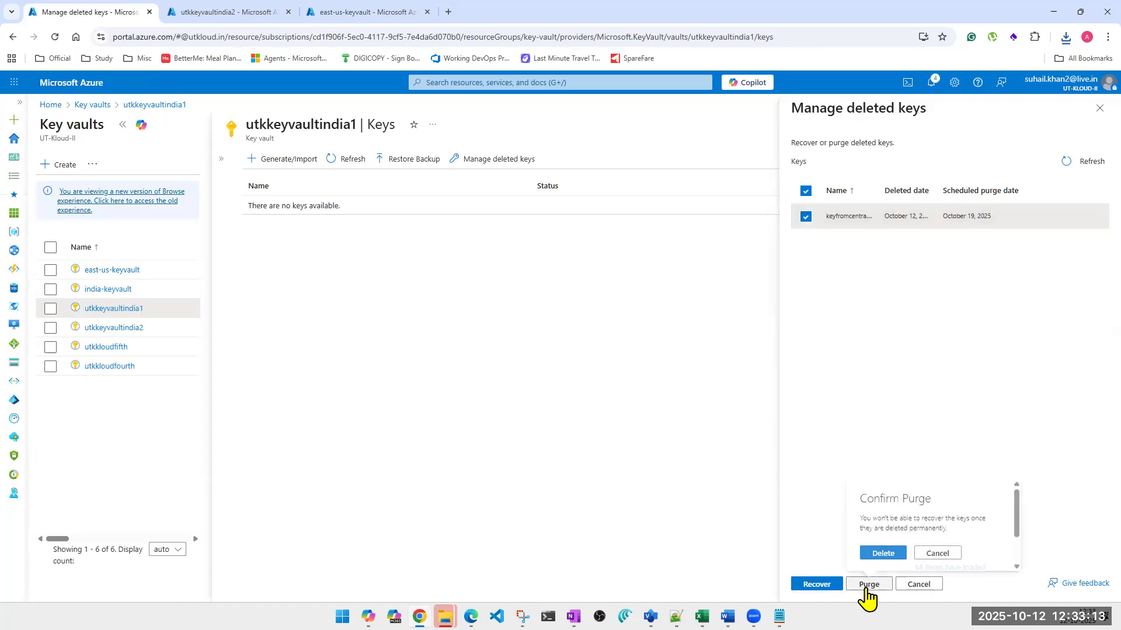
left_click(882, 556)
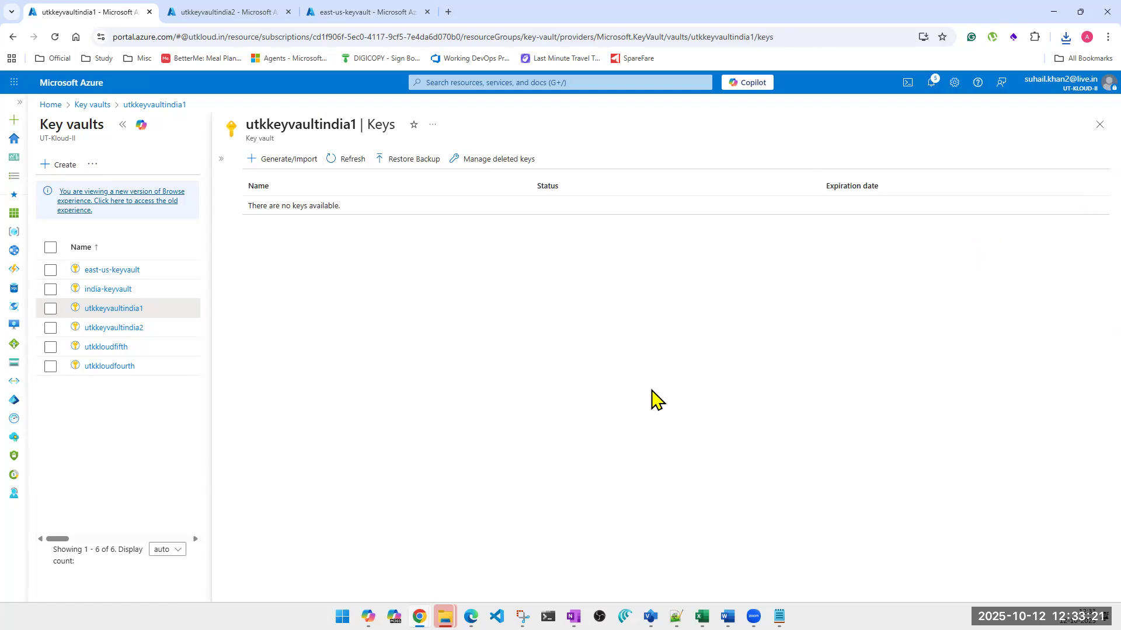
left_click(330, 165)
Restore keyfromcentralindia into utkkeyvaultindia1 from its backup file in Downloads and highlight the vault name
left_click(420, 162)
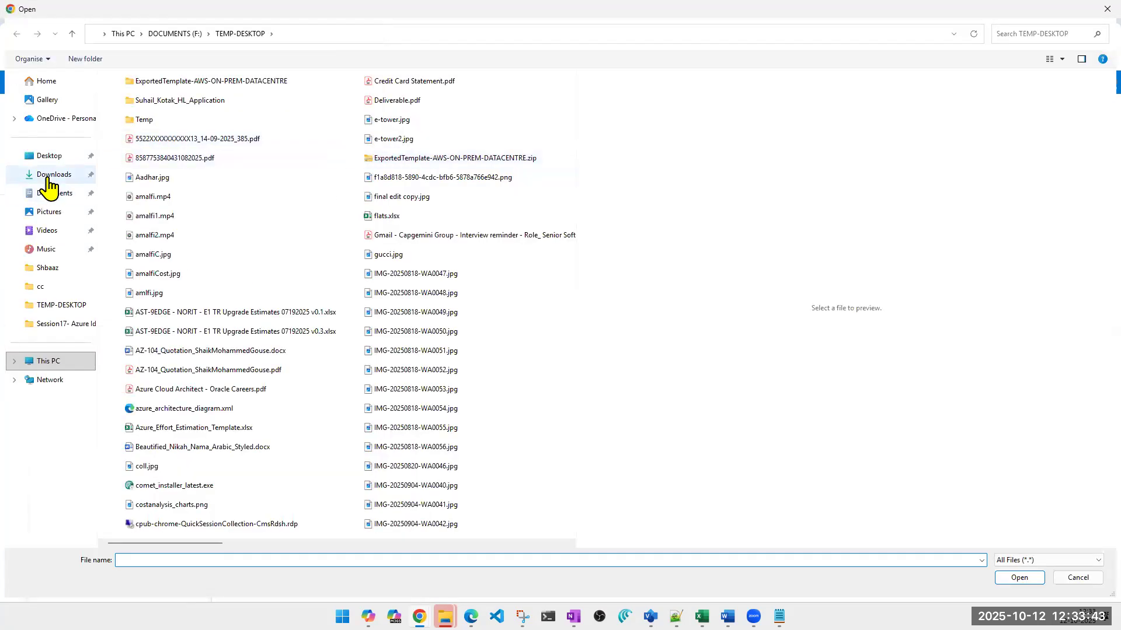
left_click(48, 175)
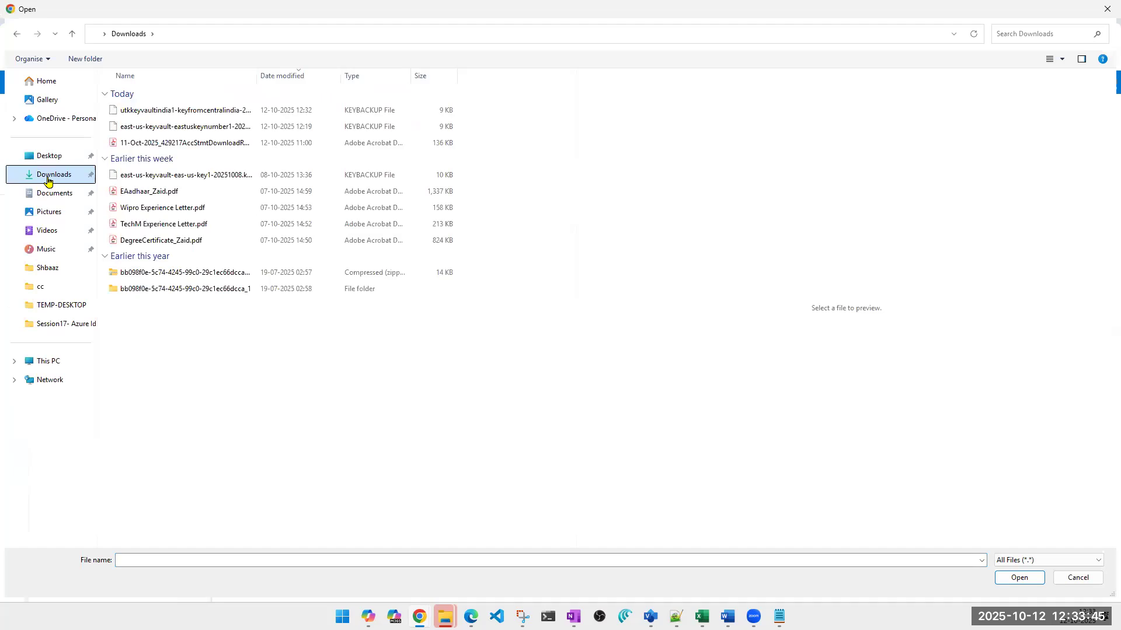
left_click(197, 112)
left_click(1018, 578)
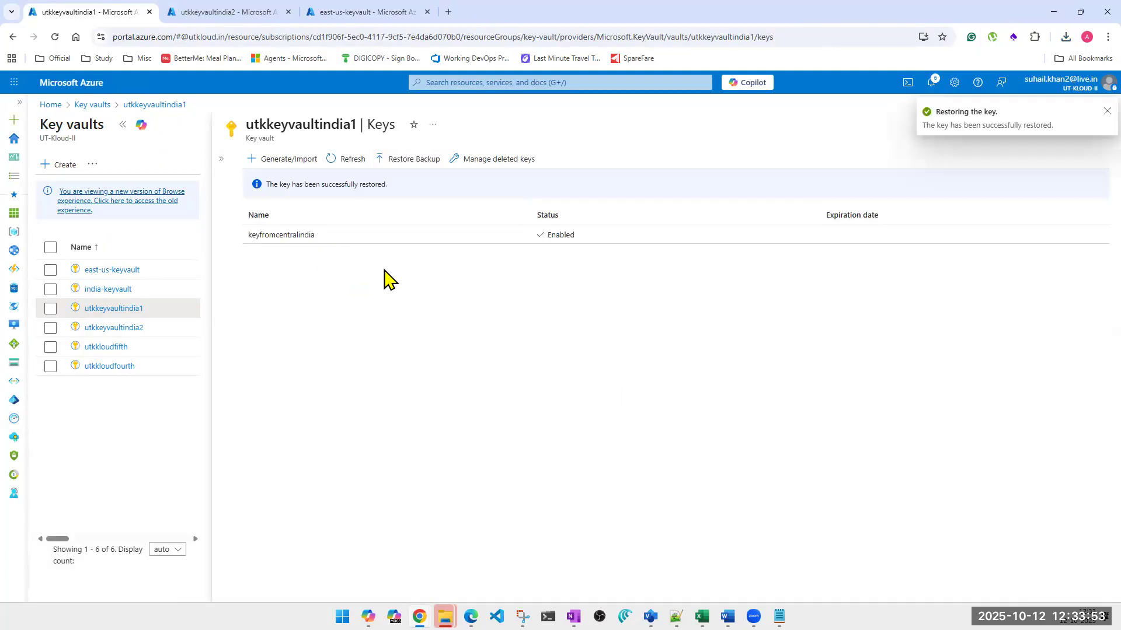
triple_click(286, 130)
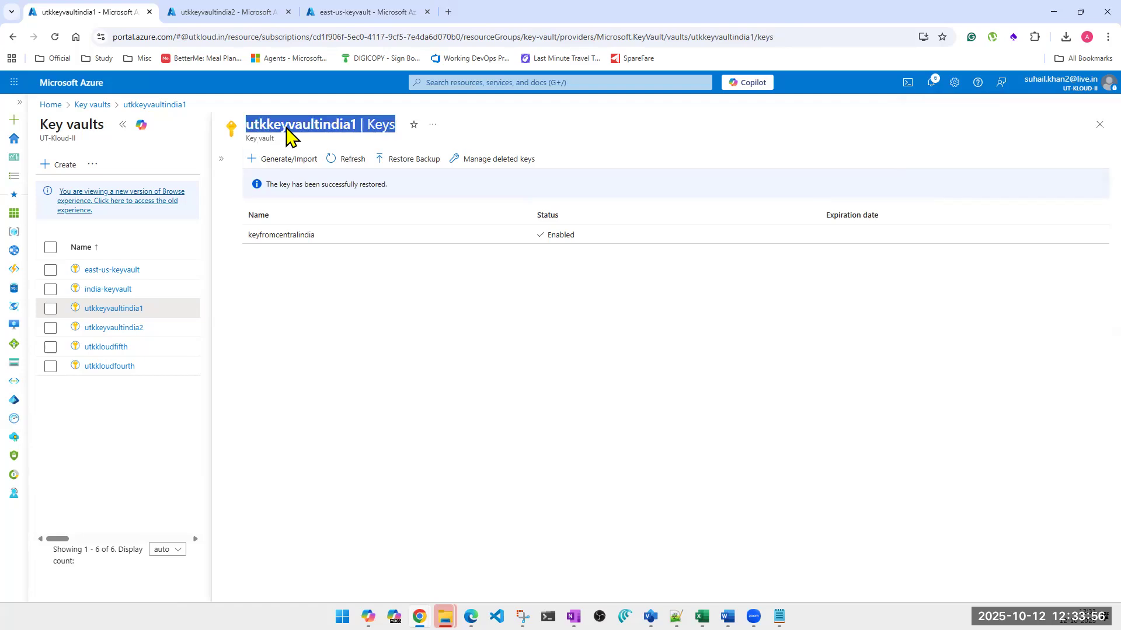
Delete the restored keyfromcentralindia key from utkkeyvaultindia1 and dismiss the notification
left_click(330, 238)
left_click(171, 158)
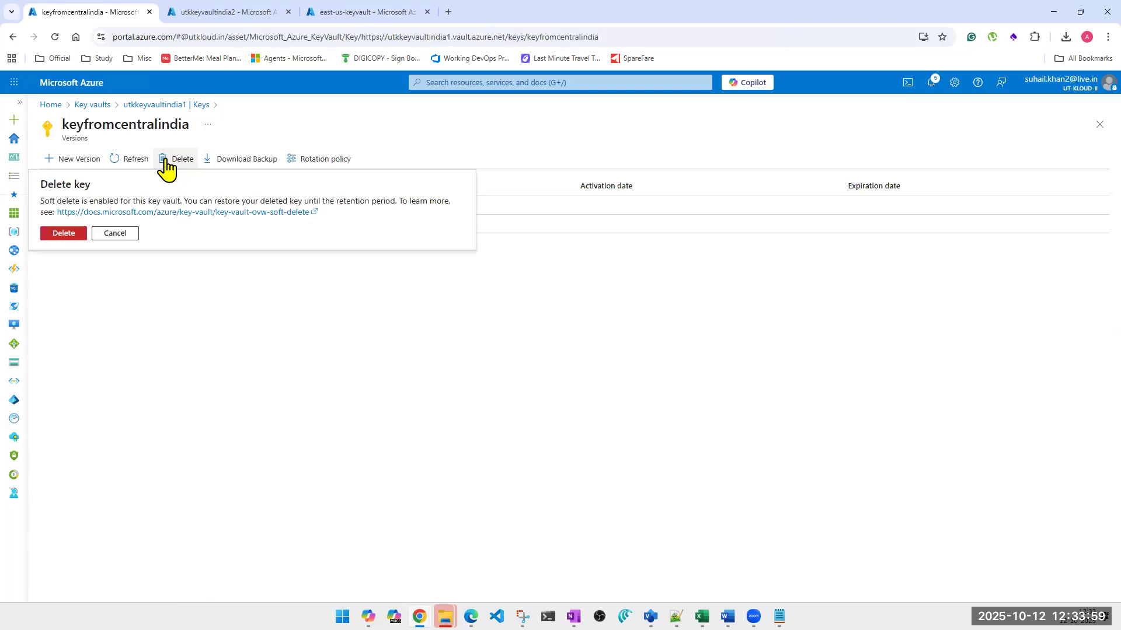
left_click(76, 234)
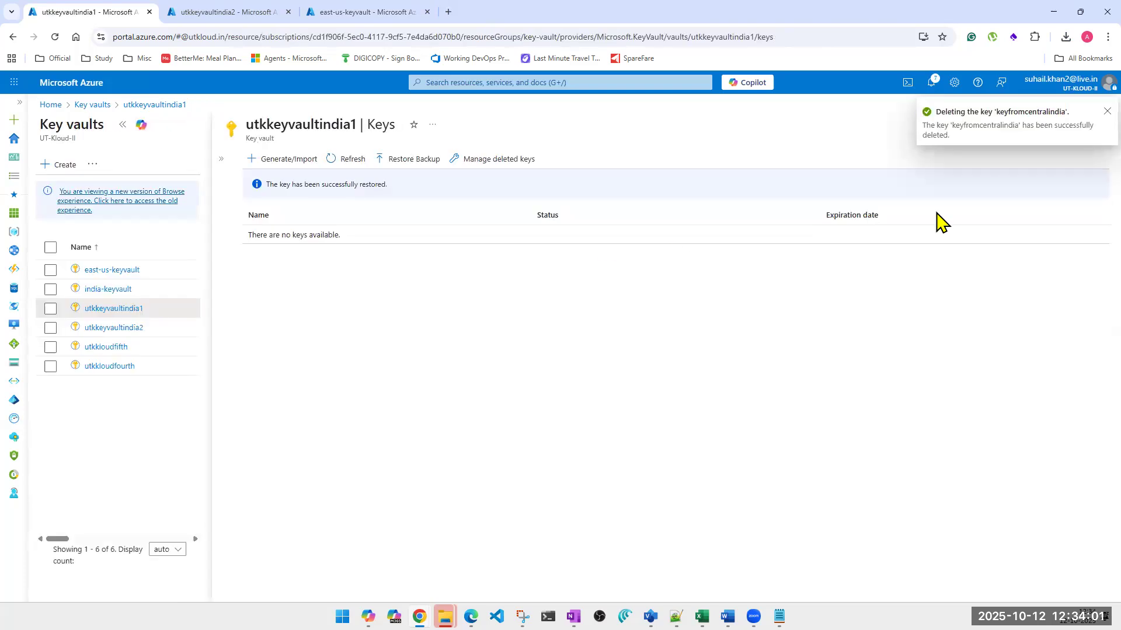
left_click(1103, 116)
Purge keyfromcentralindia permanently from the deleted keys of utkkeyvaultindia1
left_click(499, 159)
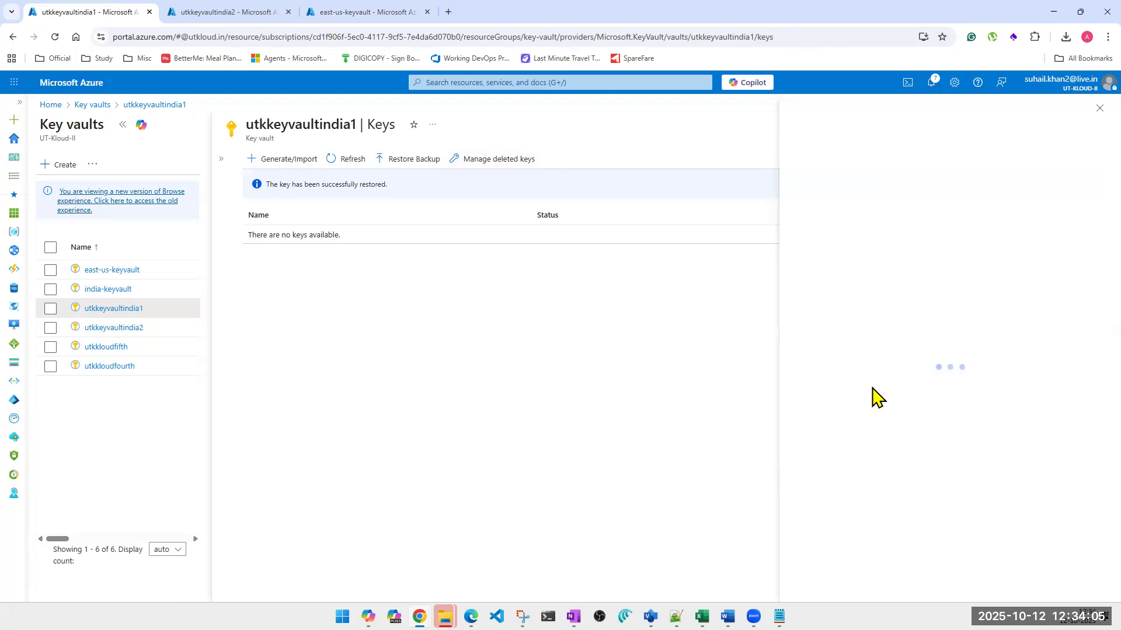
left_click(806, 217)
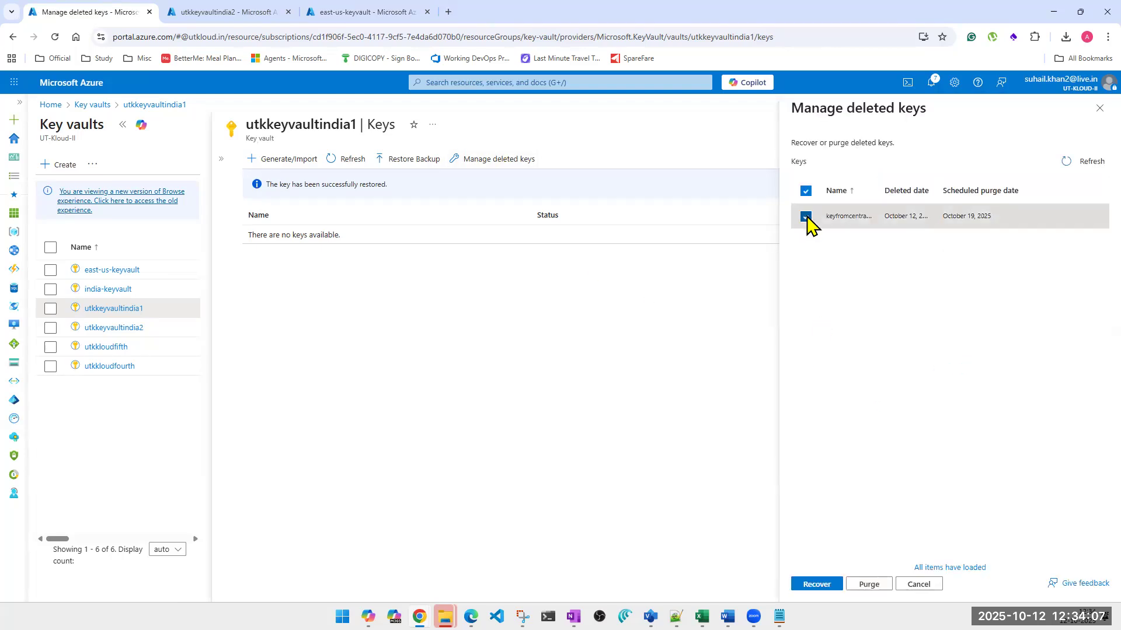
left_click(873, 585)
left_click(884, 553)
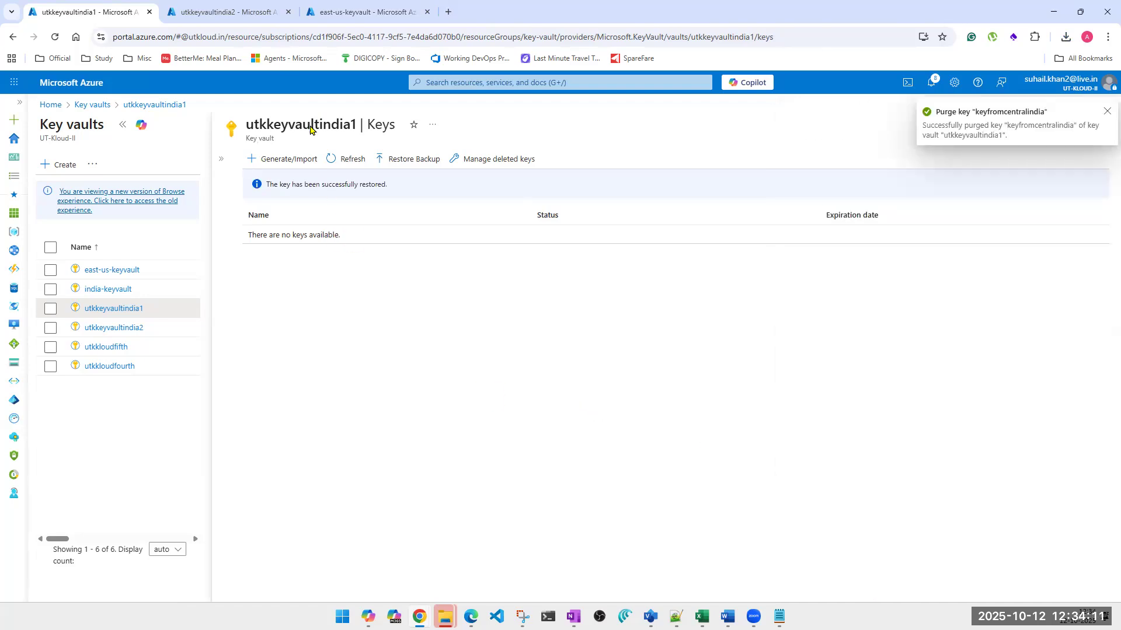
Restore the keyfromcentralindia backup file into utkkeyvaultindia2 in the second browser tab and highlight the vault name
left_click(241, 14)
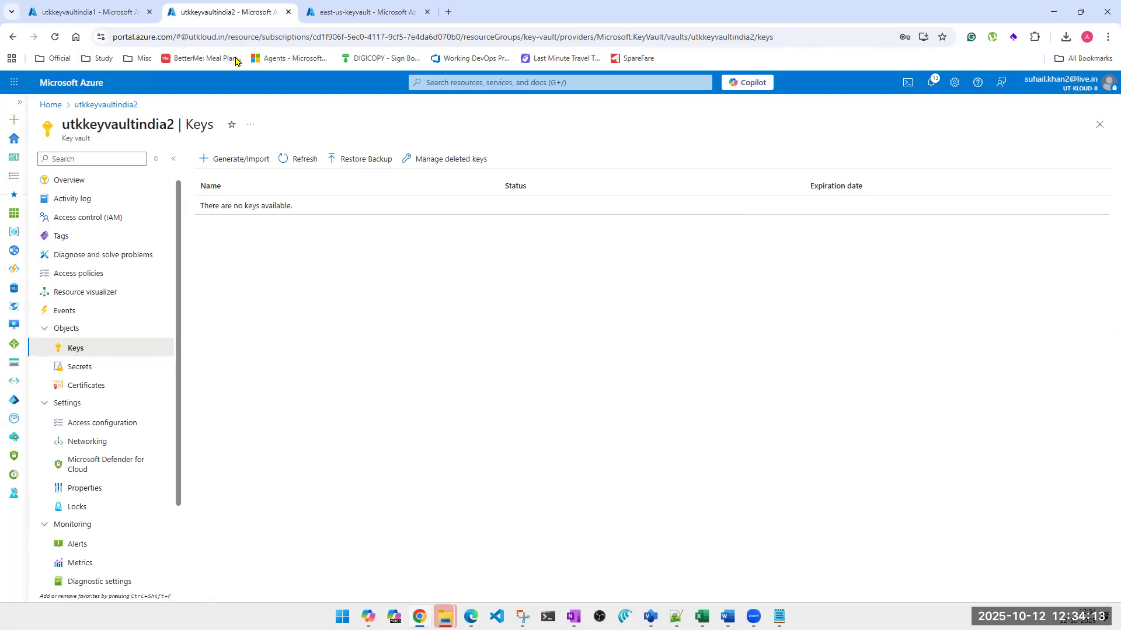
triple_click(108, 125)
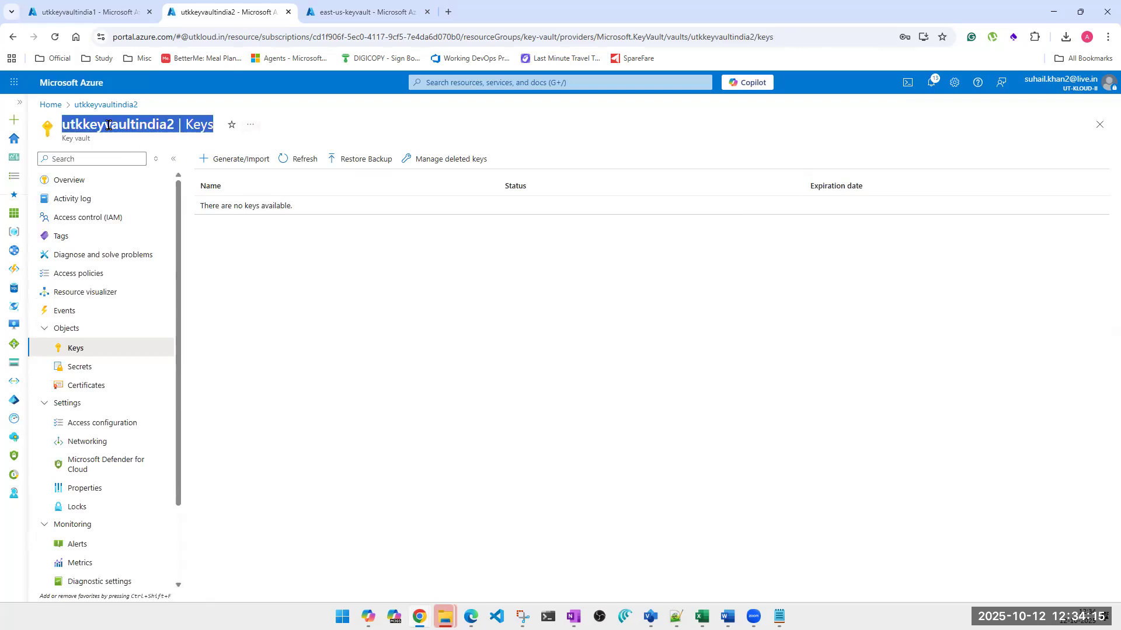
left_click(274, 245)
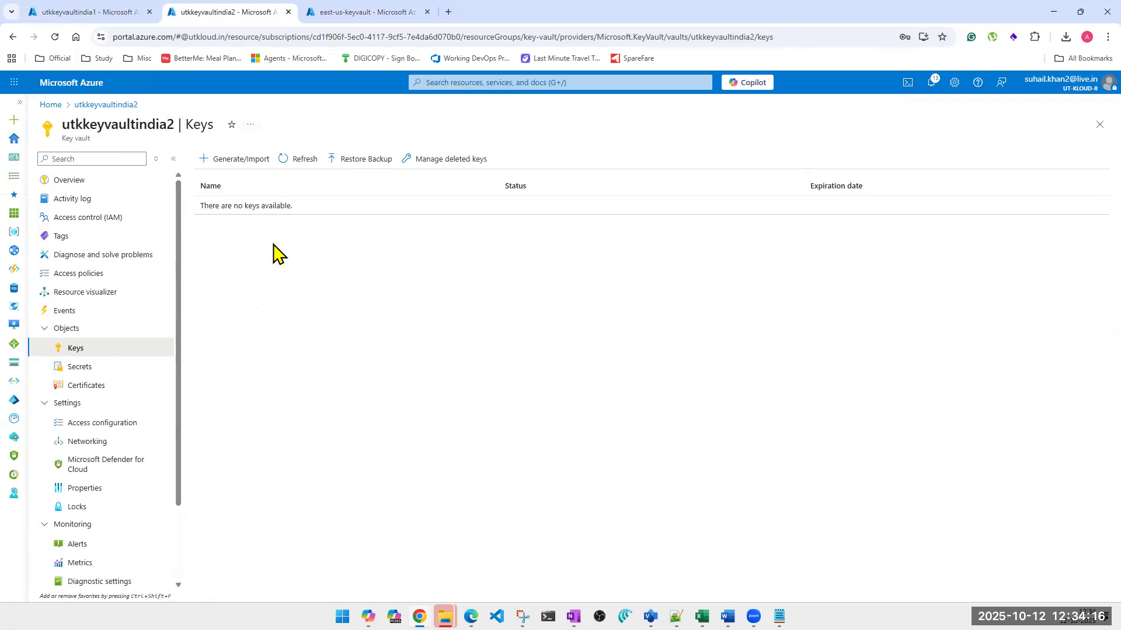
left_click(343, 167)
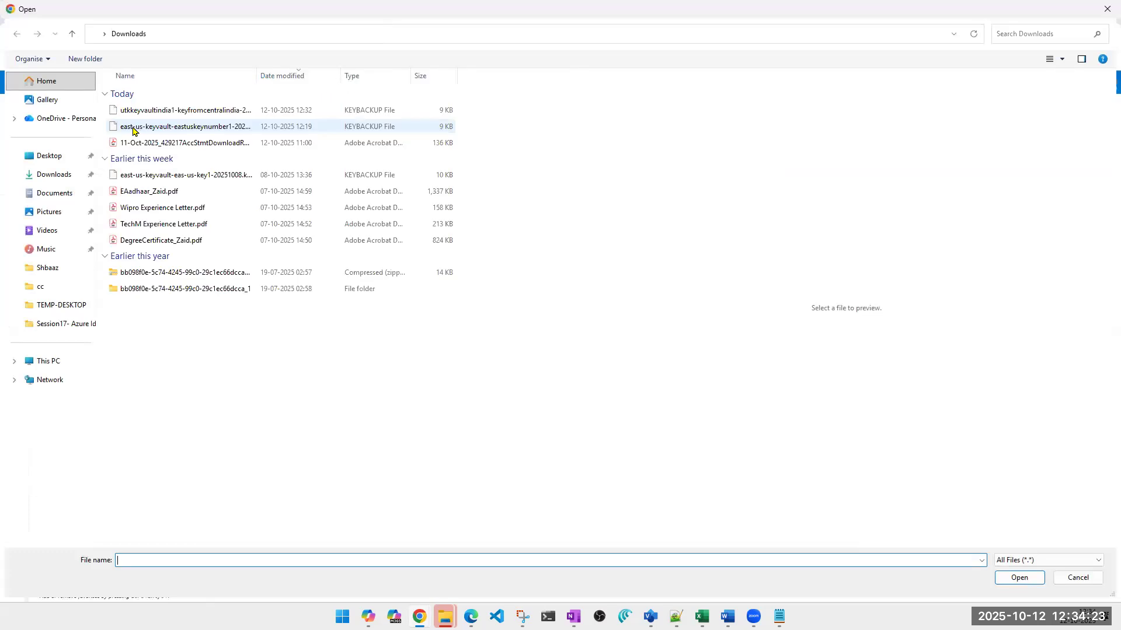
left_click(151, 113)
double_click(150, 114)
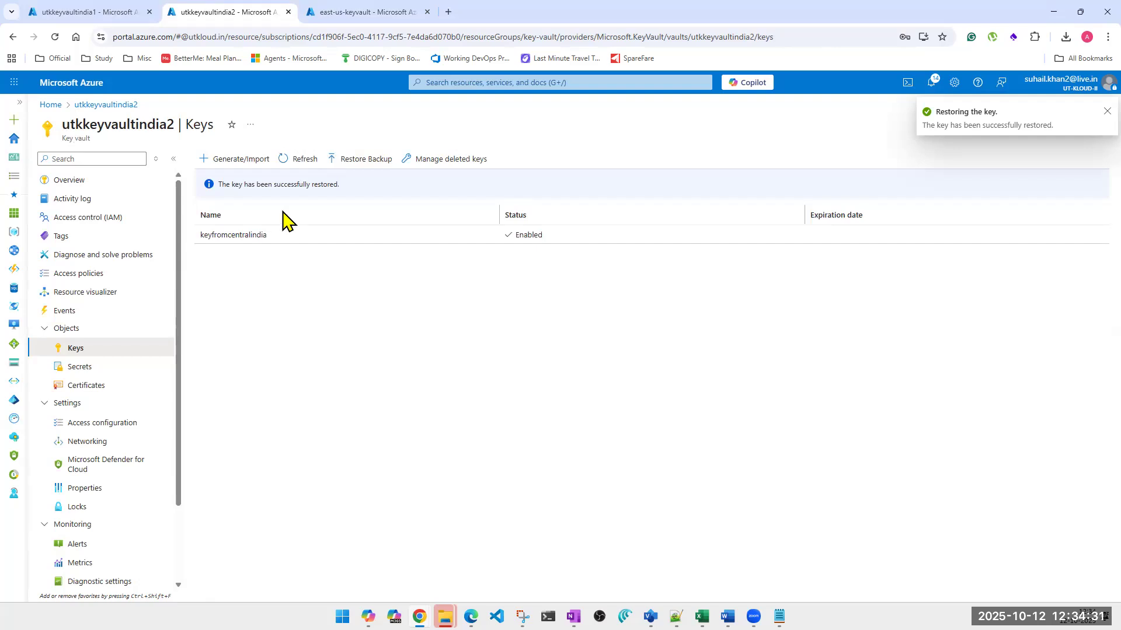
triple_click(118, 125)
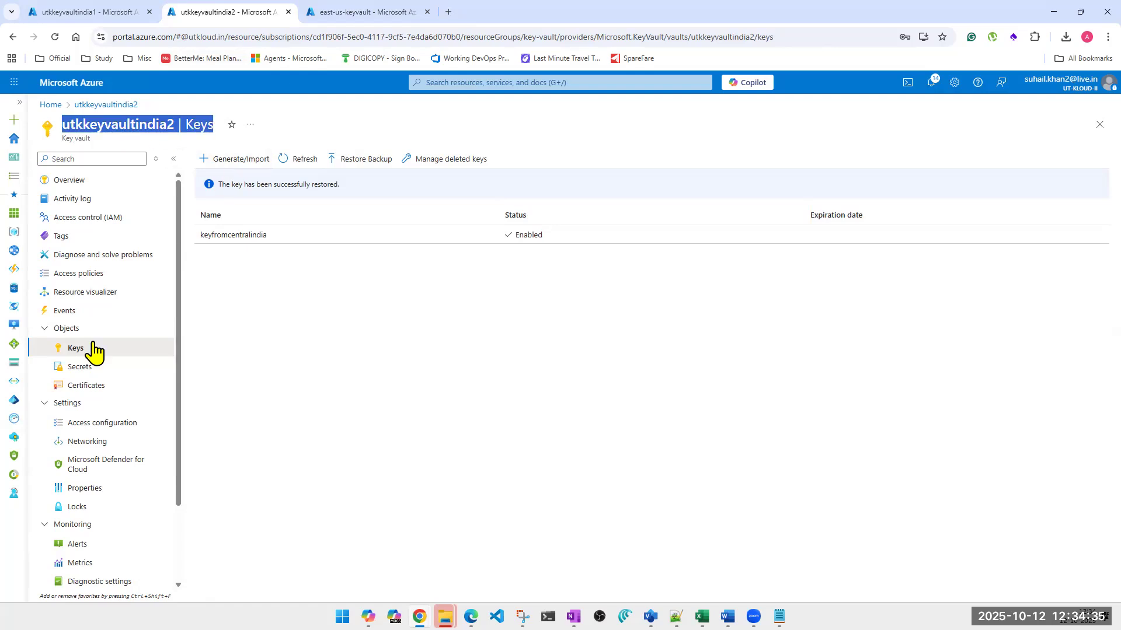
Delete the keyfromcentralindia key from utkkeyvaultindia2
left_click(295, 238)
left_click(176, 159)
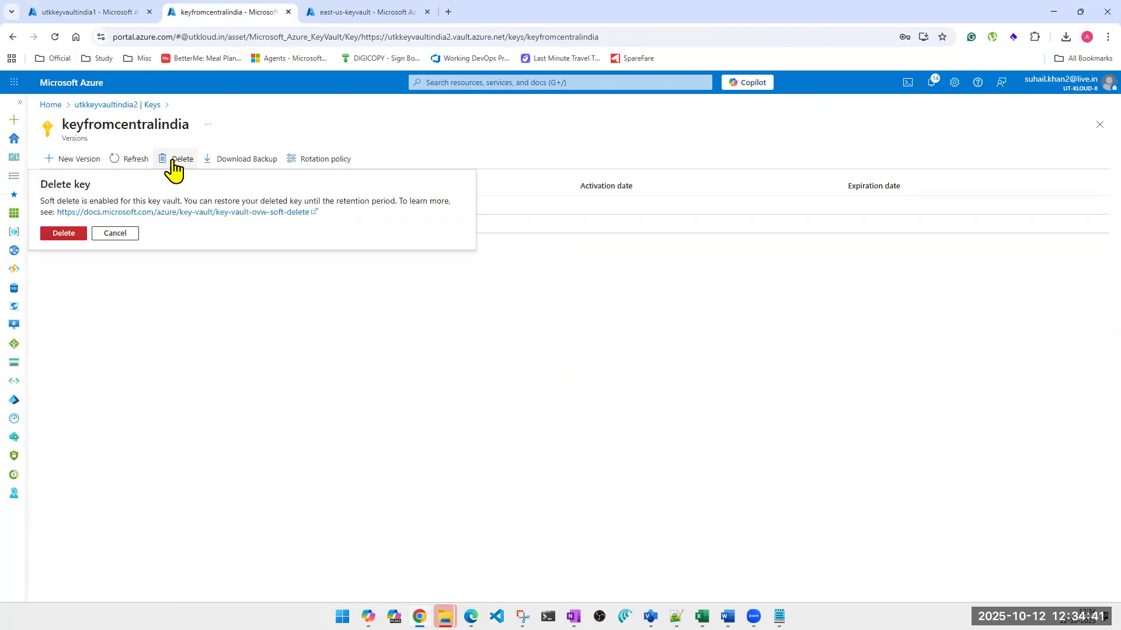
left_click(63, 234)
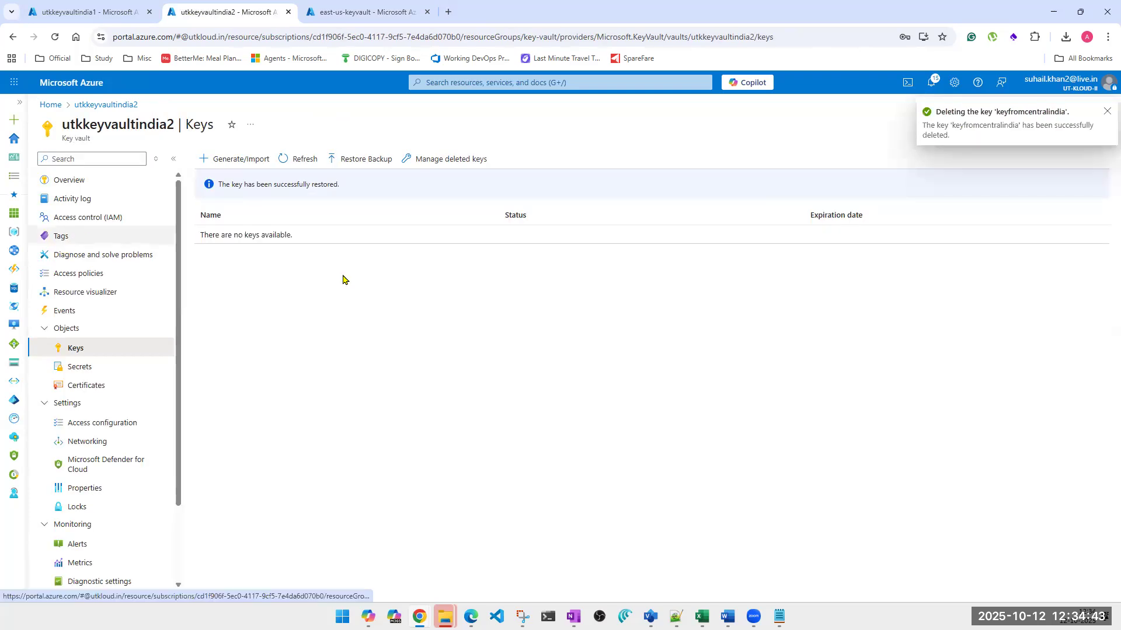
Purge keyfromcentralindia permanently from the deleted keys of utkkeyvaultindia2
left_click(425, 169)
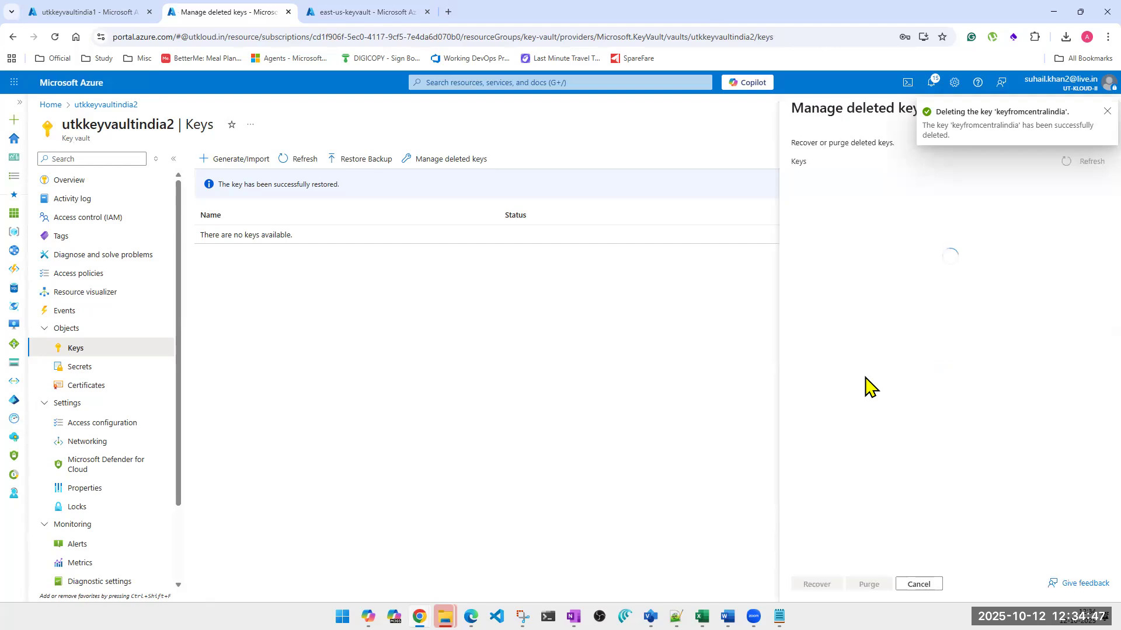
left_click(805, 221)
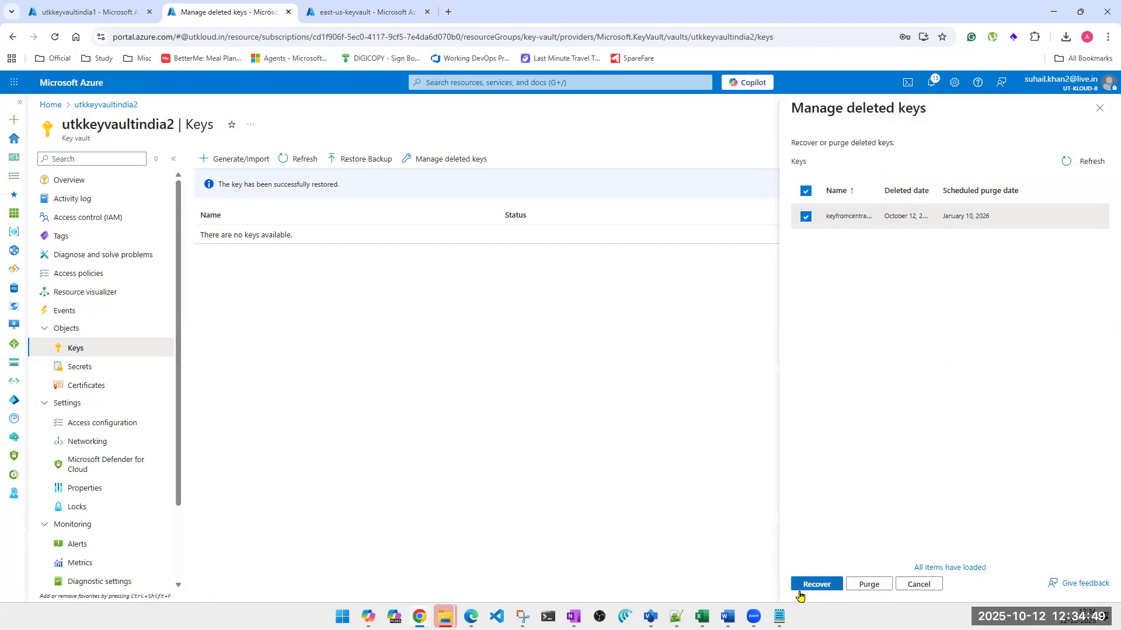
left_click(863, 585)
left_click(886, 553)
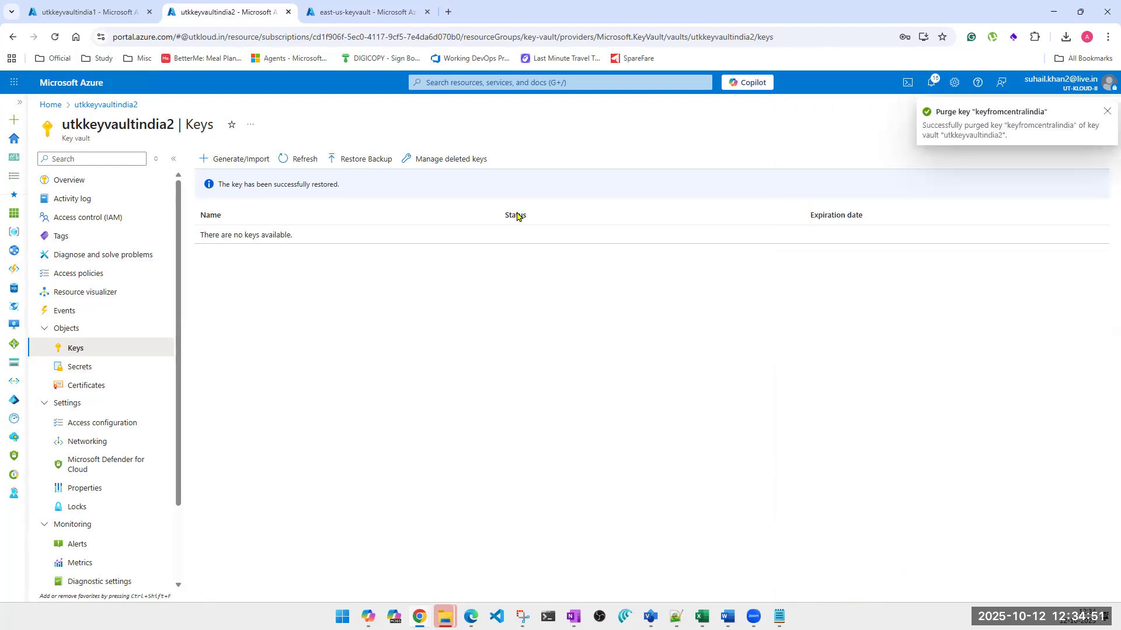
Try to restore the keyfromcentralindia backup file into east-us-keyvault in the third browser tab, and view and close the error details
left_click(356, 14)
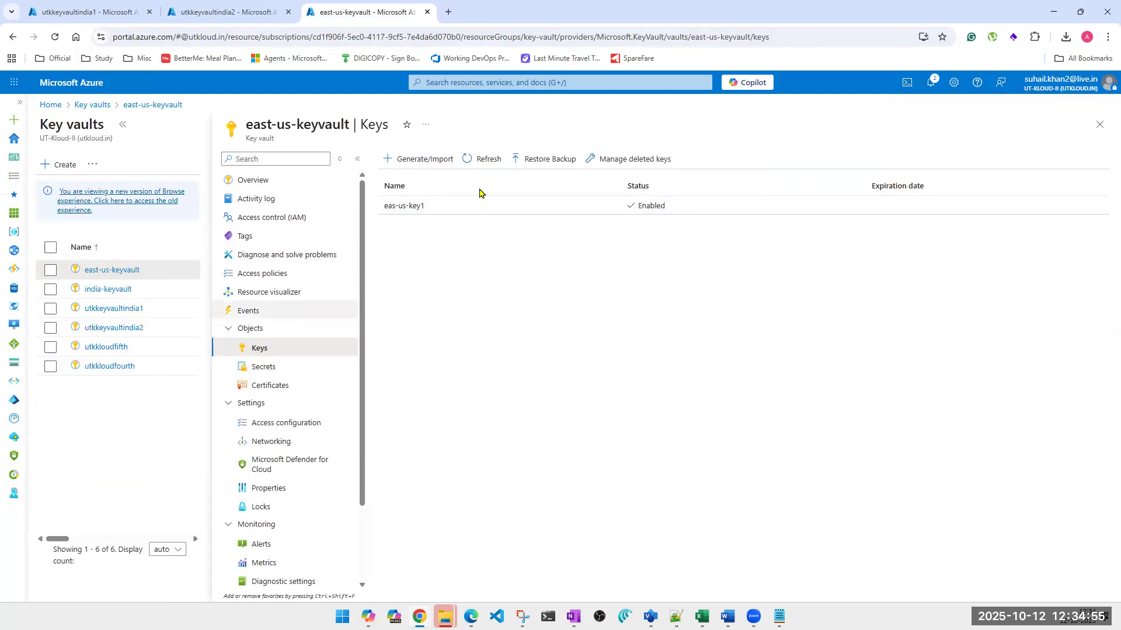
left_click(540, 166)
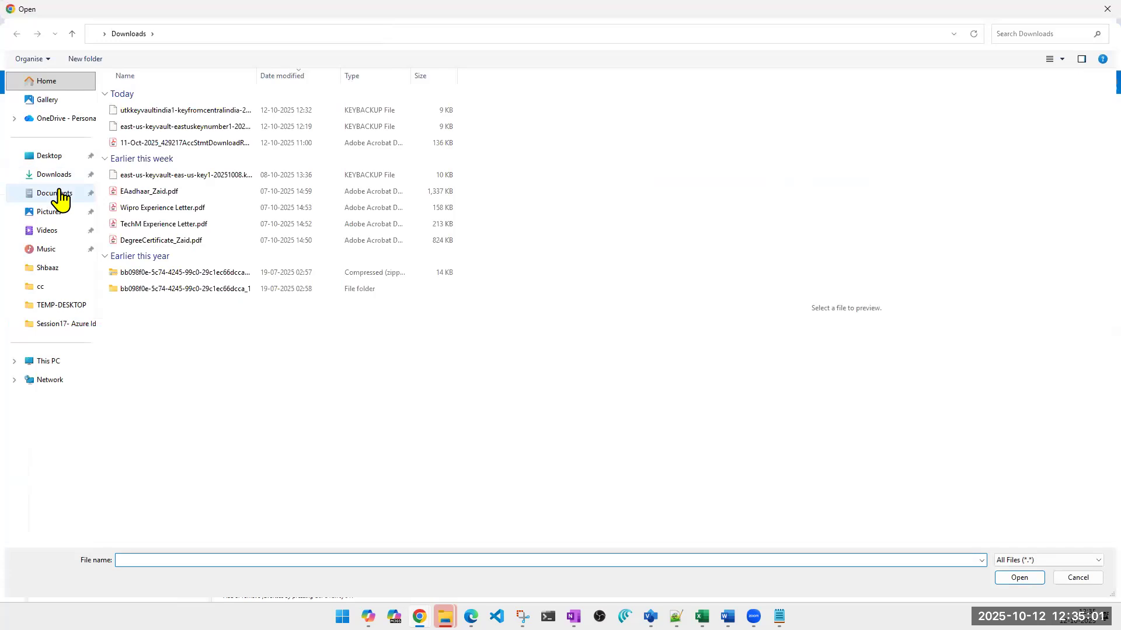
left_click(158, 110)
double_click(158, 111)
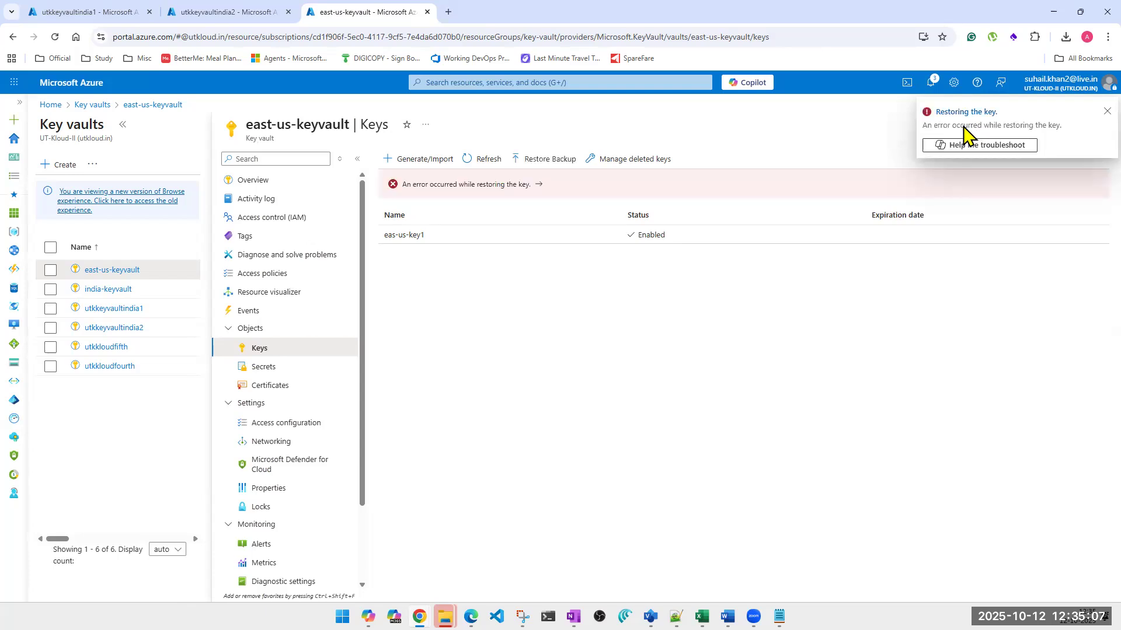
left_click(474, 186)
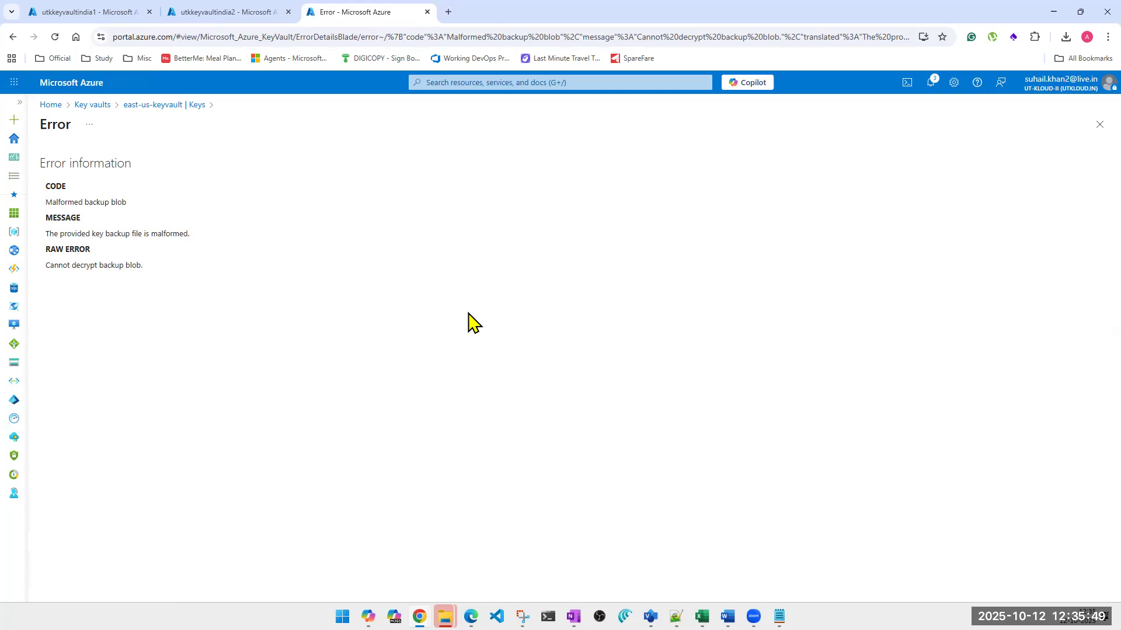
left_click(1098, 126)
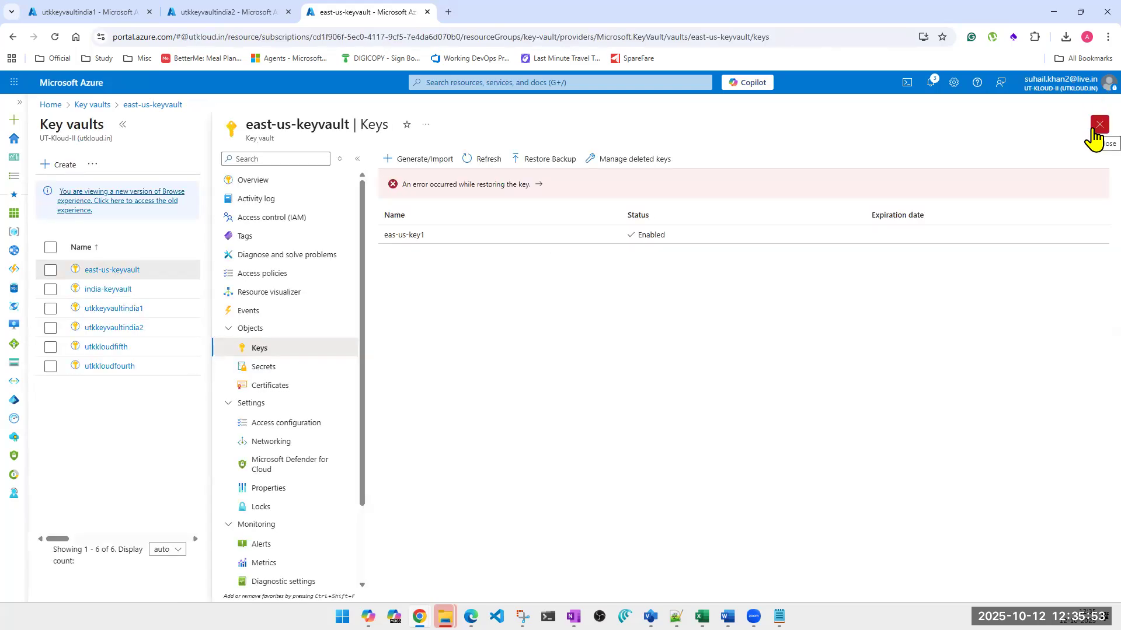
Generate a key named testkey1 in utkkeyvaultindia1 in the first browser tab, keeping the default key options
left_click(88, 16)
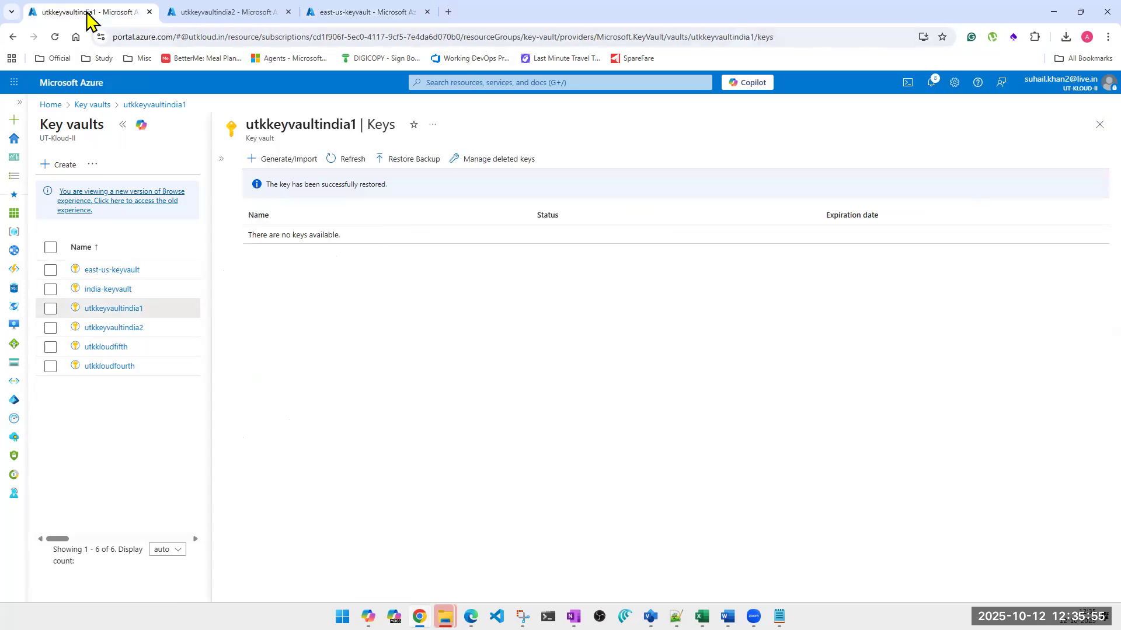
left_click(291, 163)
left_click(284, 194)
type("test")
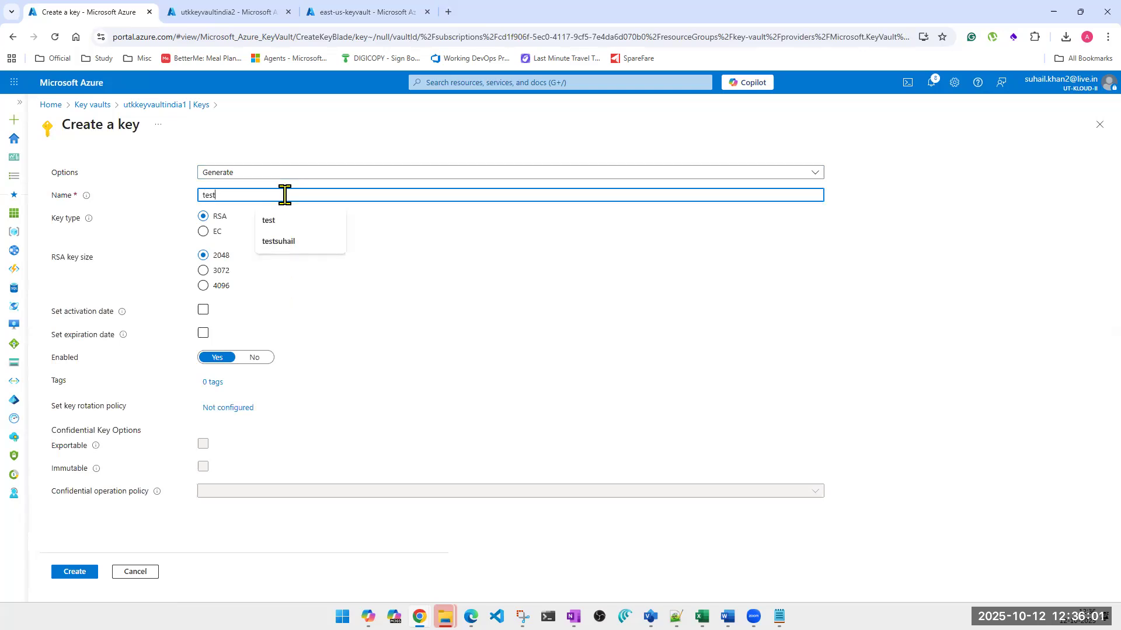
type("key1")
key("ctrl+a")
key("ctrl+c")
left_click(75, 574)
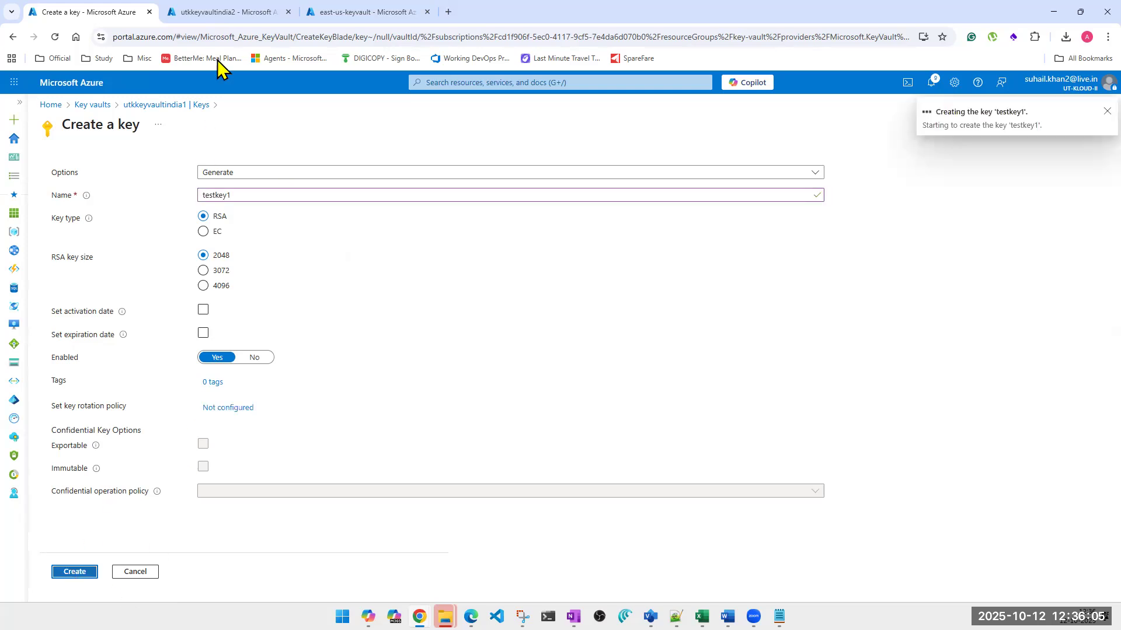
Generate a key with the same name, testkey1, in utkkeyvaultindia2 and refresh the keys list of utkkeyvaultindia1
left_click(220, 13)
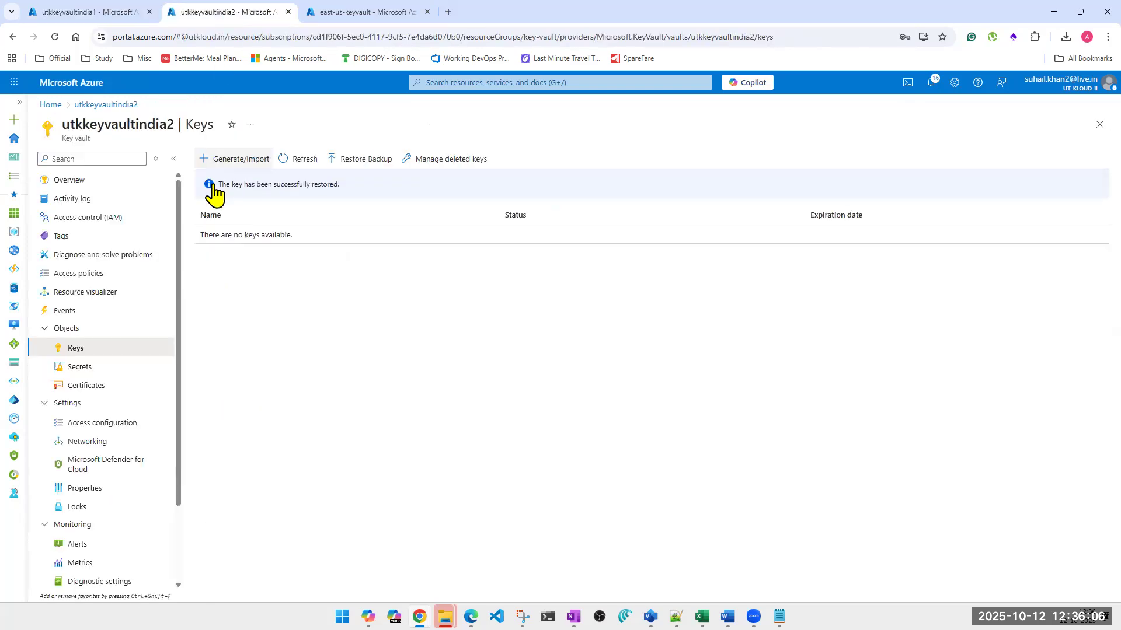
left_click(243, 160)
left_click(256, 193)
key("ctrl+v")
left_click(83, 565)
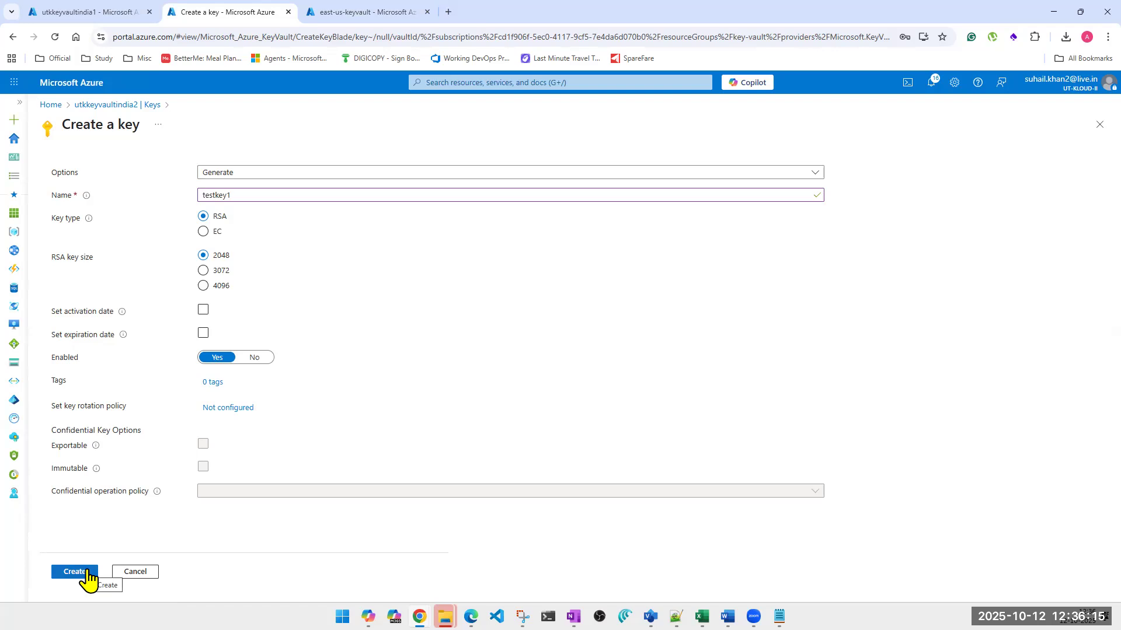
left_click(84, 575)
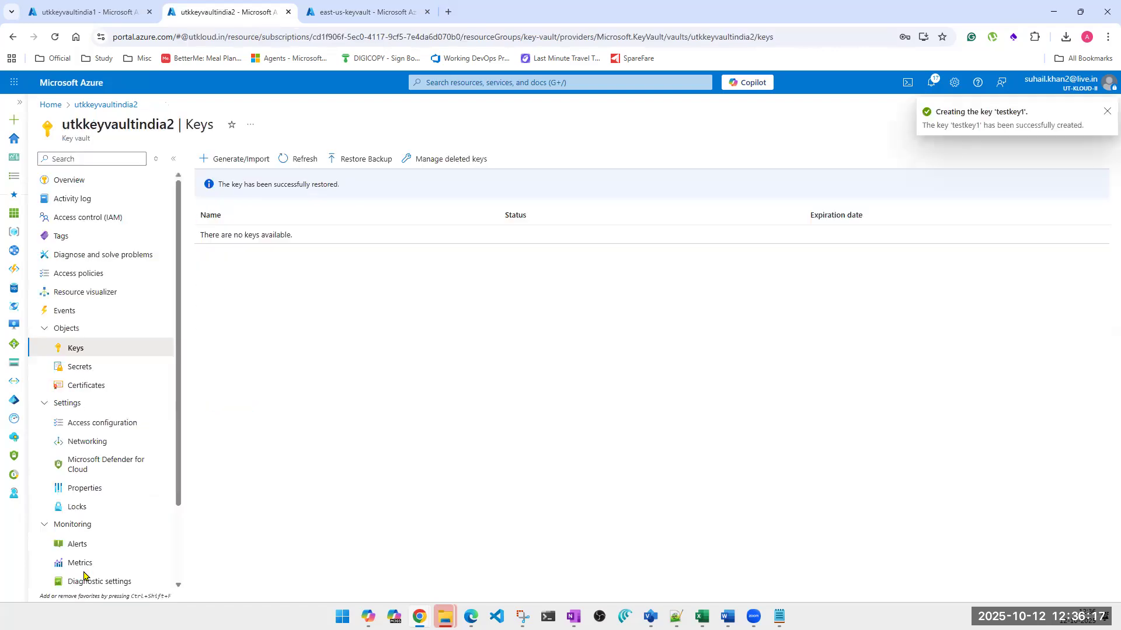
left_click(102, 9)
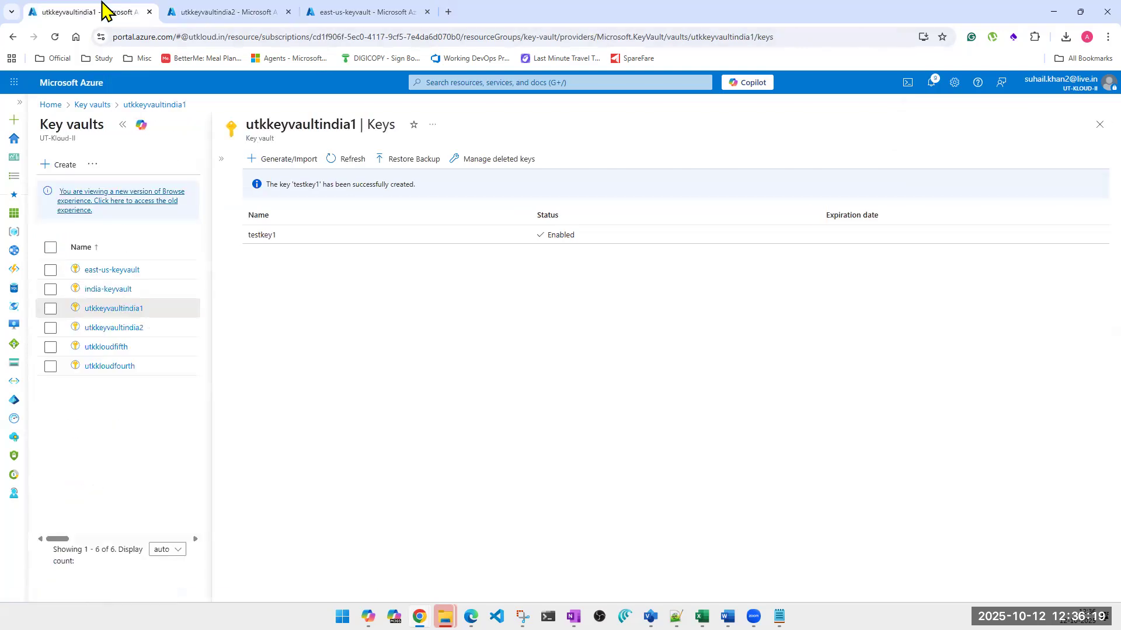
left_click(358, 163)
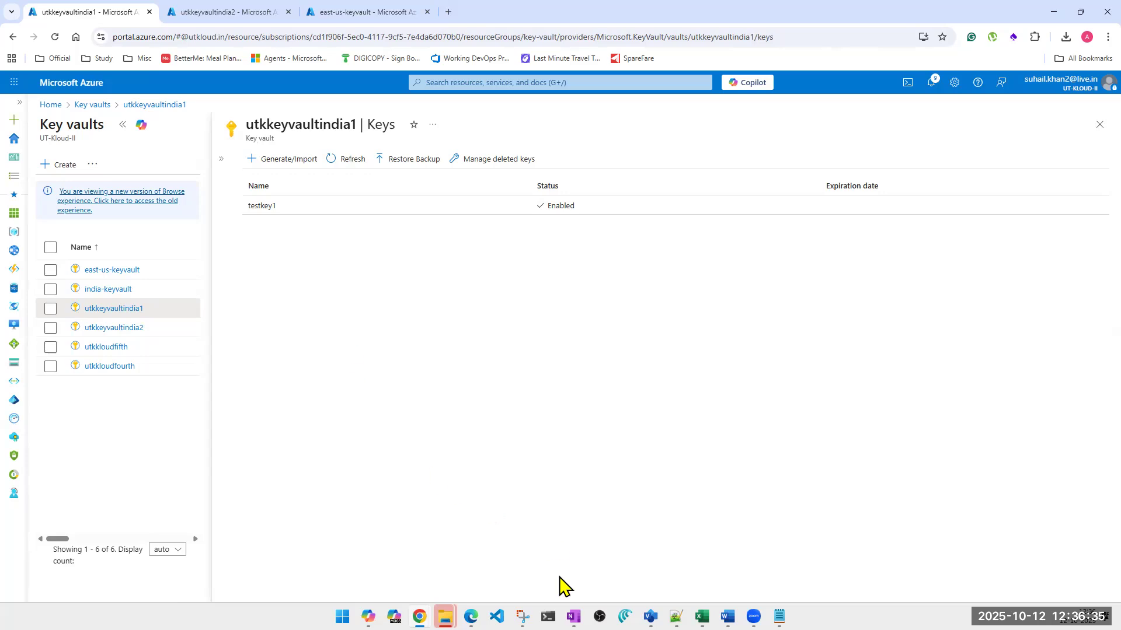
Switch to OneNote, open the PaaS | App Services page and highlight the Azure Key vaults description paragraph
left_click(573, 617)
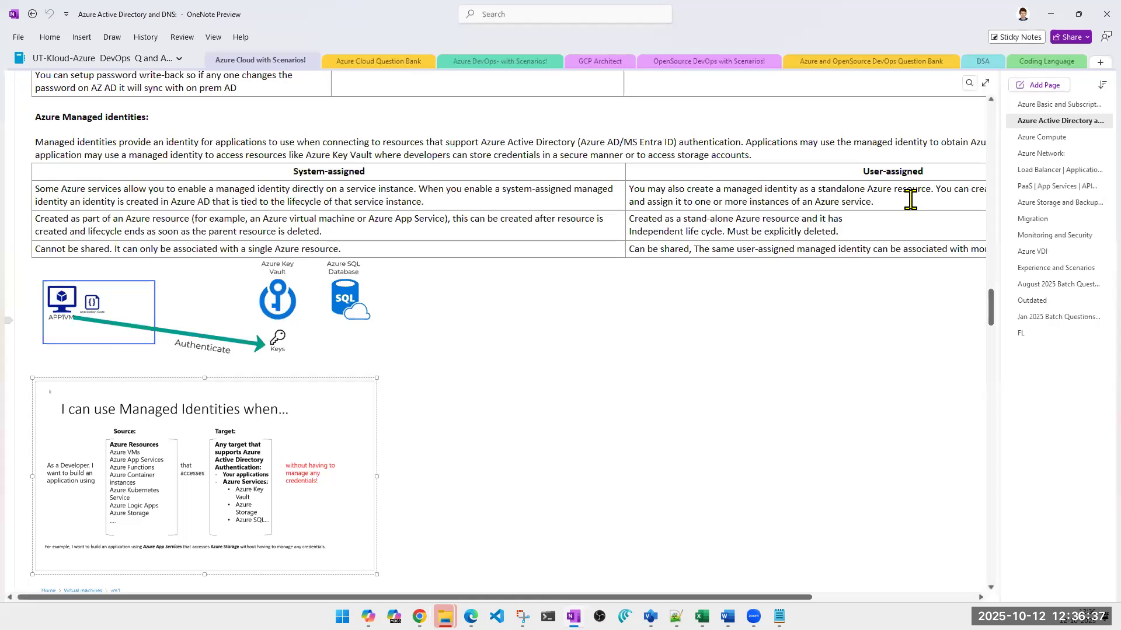
left_click(1036, 188)
scroll(108, 107, "up", 3)
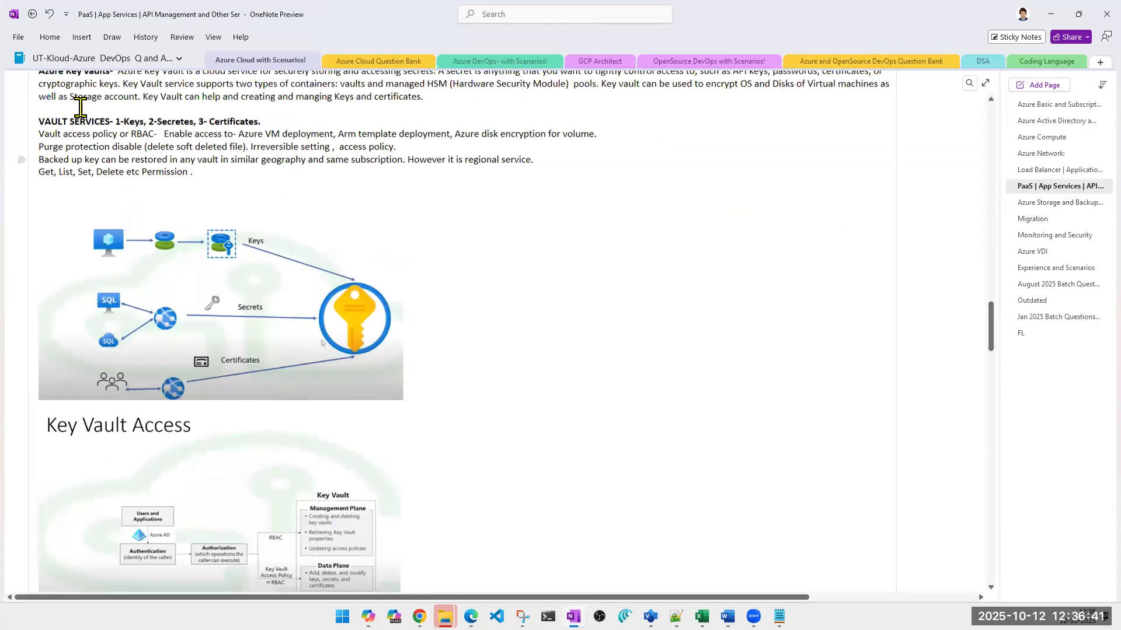
triple_click(104, 156)
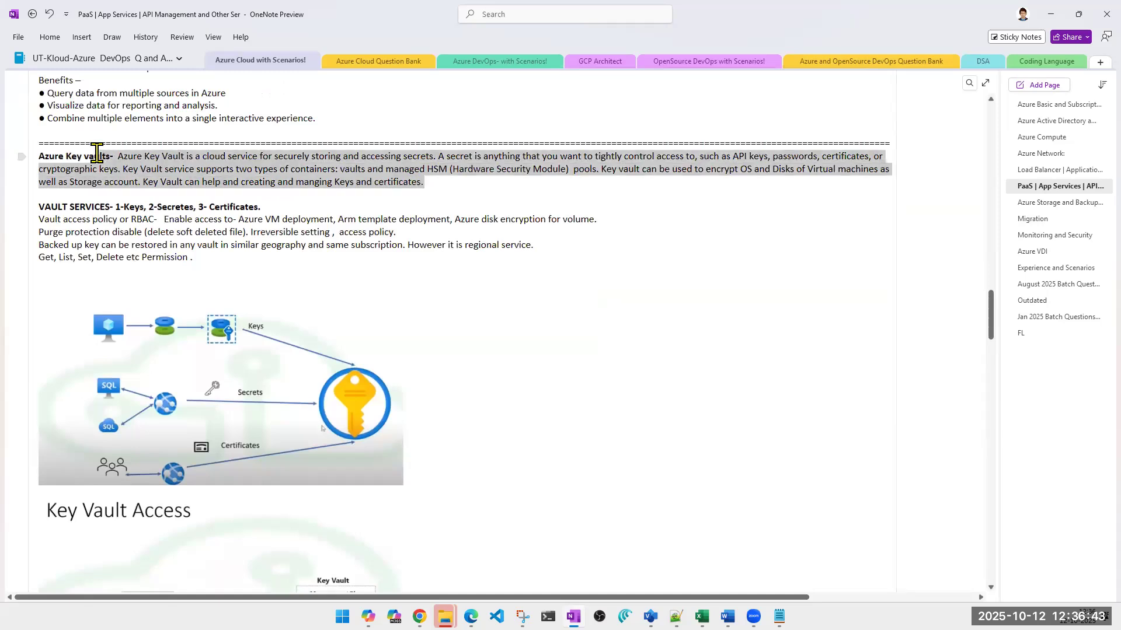
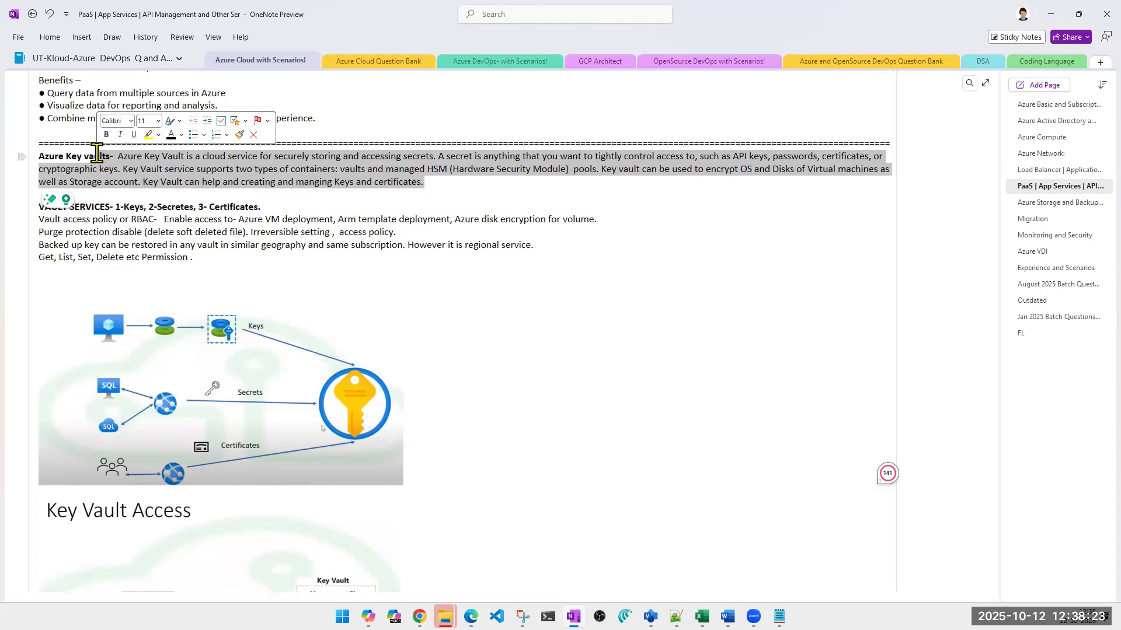
Switch to the Training Visio drawing and place three Disks shapes in a column and one Disks Snapshots shape on Page-1
left_click(263, 276)
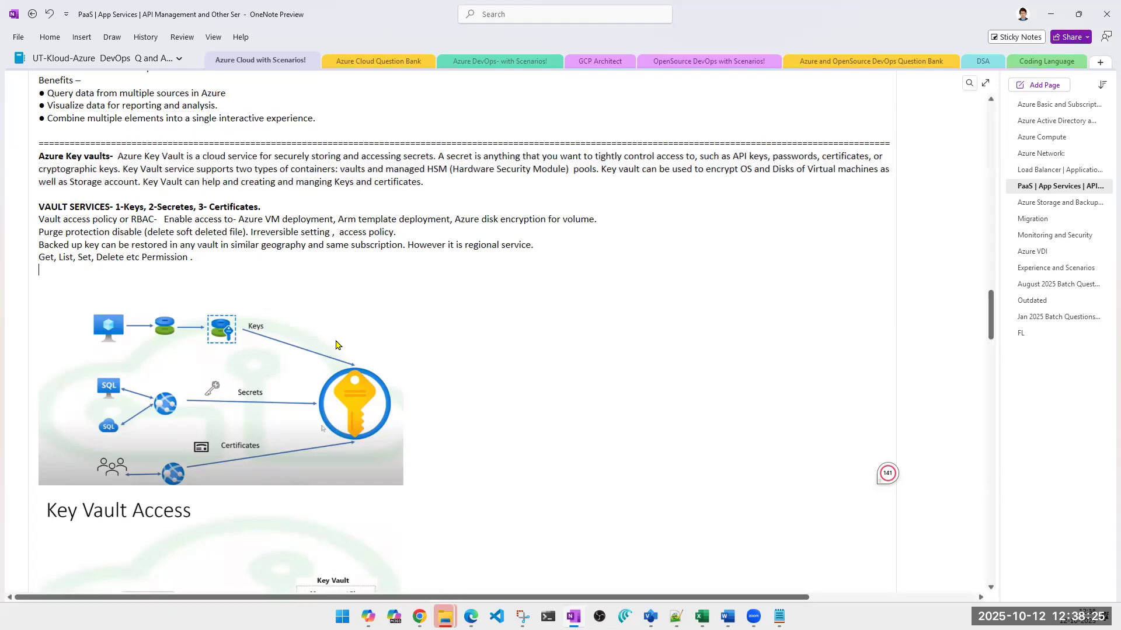
mouse_move(740, 607)
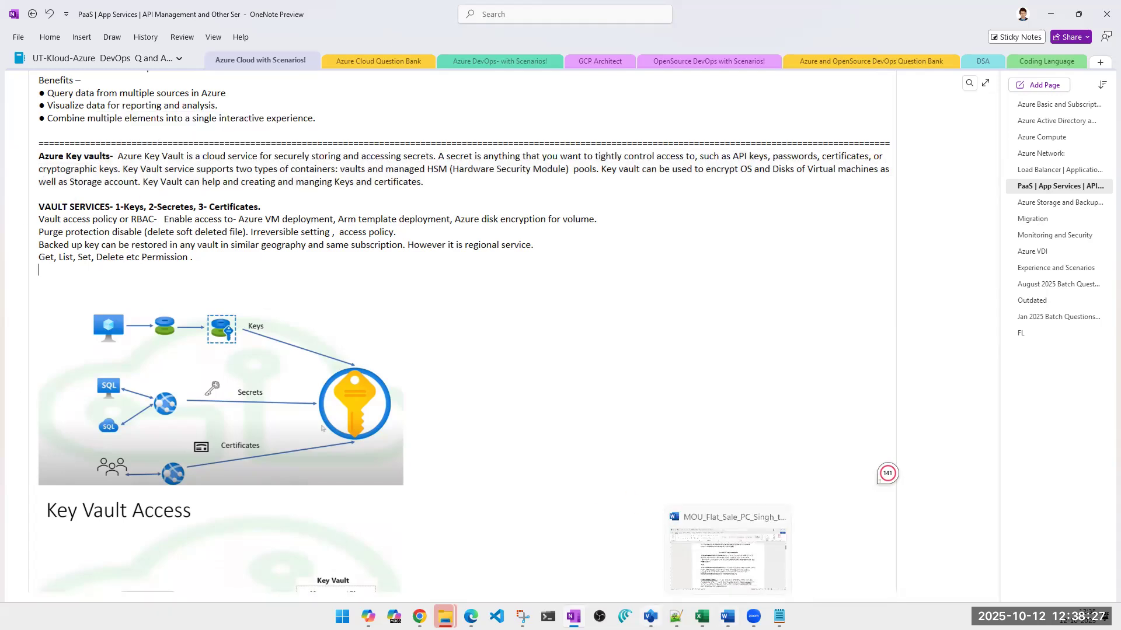
left_click(730, 555)
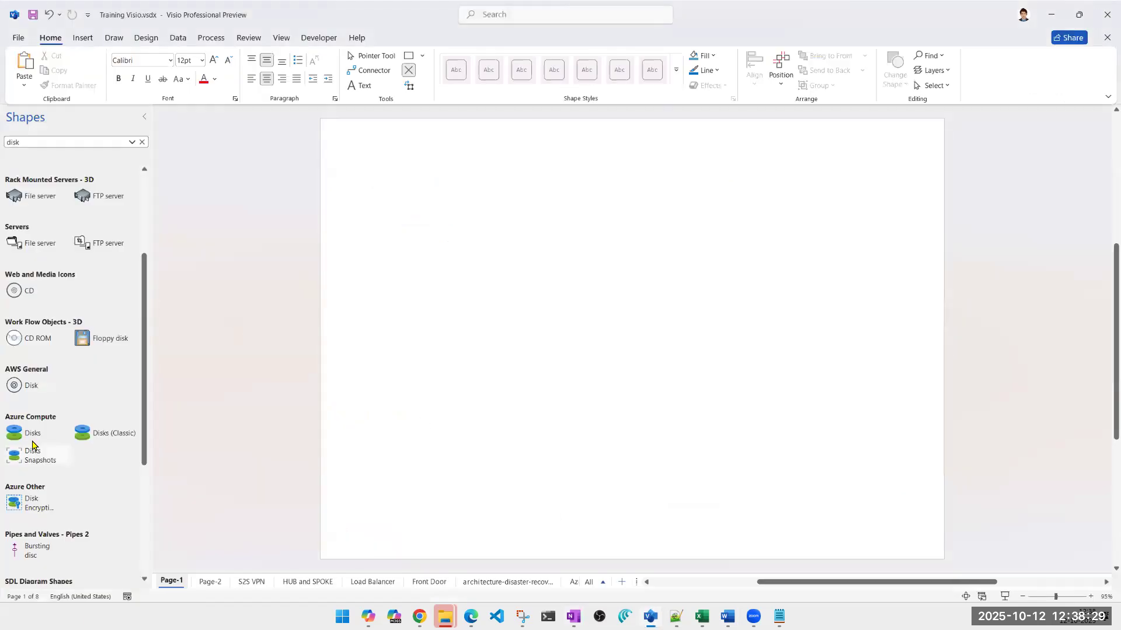
left_click_drag(79, 430, 433, 337)
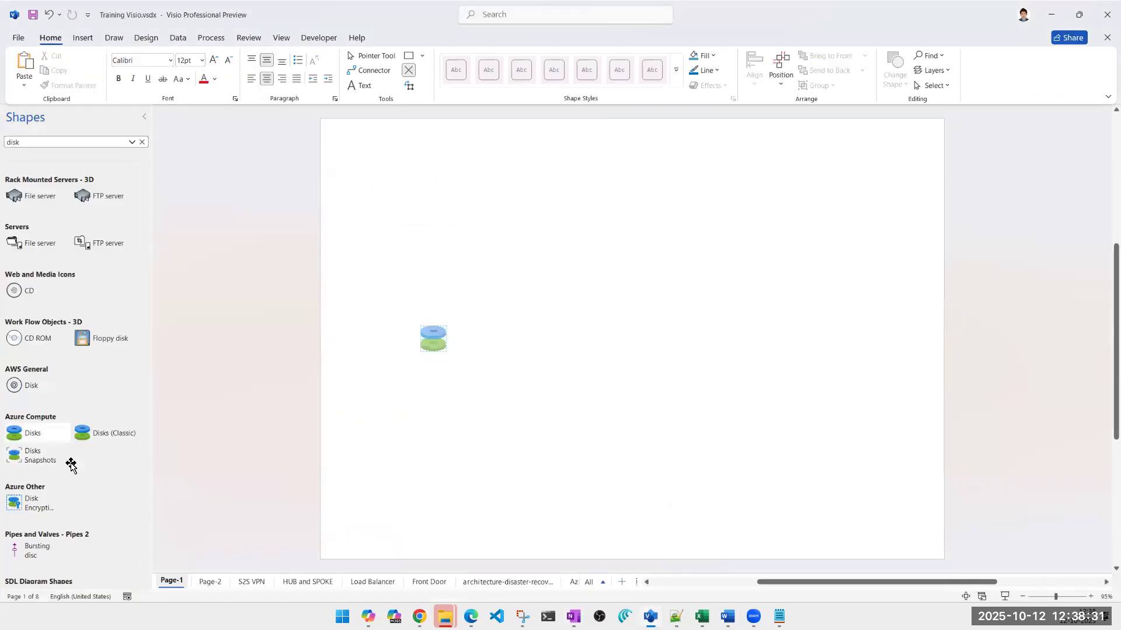
left_click_drag(35, 444, 433, 396)
left_click_drag(23, 462, 375, 516)
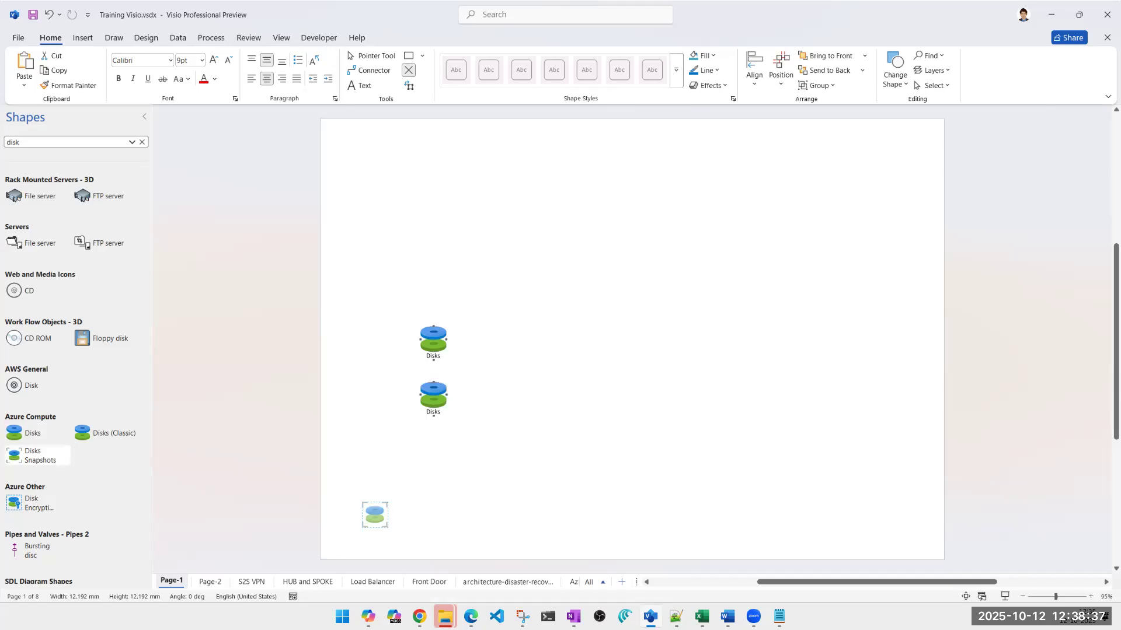
left_click_drag(18, 435, 436, 464)
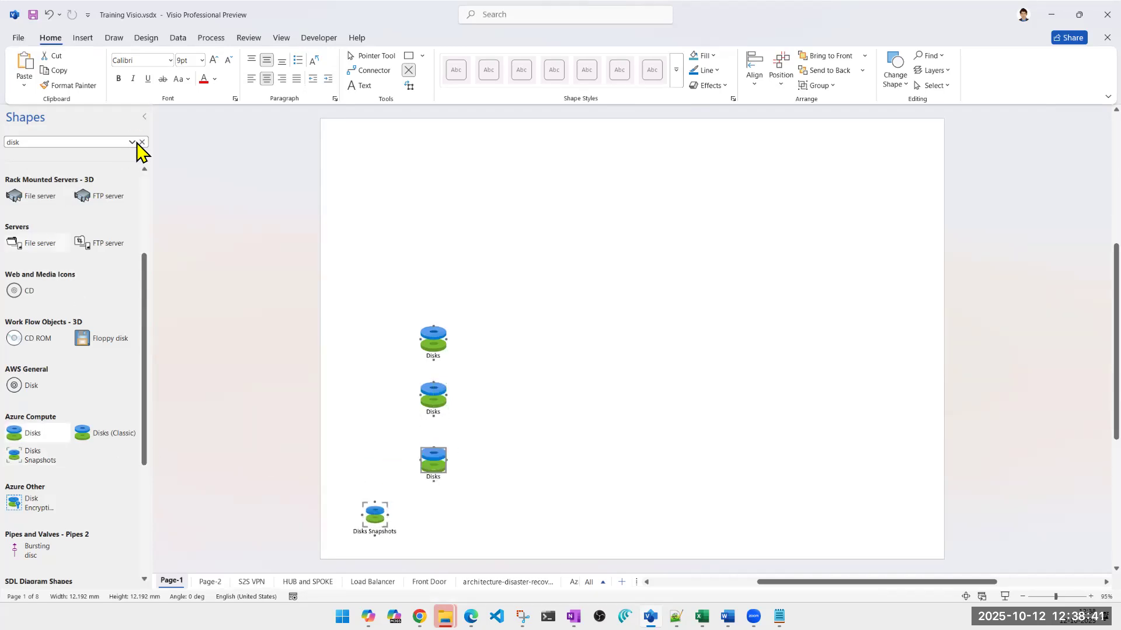
Search the shapes for vm and place one Virtual Machine shape on each side of the page's upper area
left_click(71, 143)
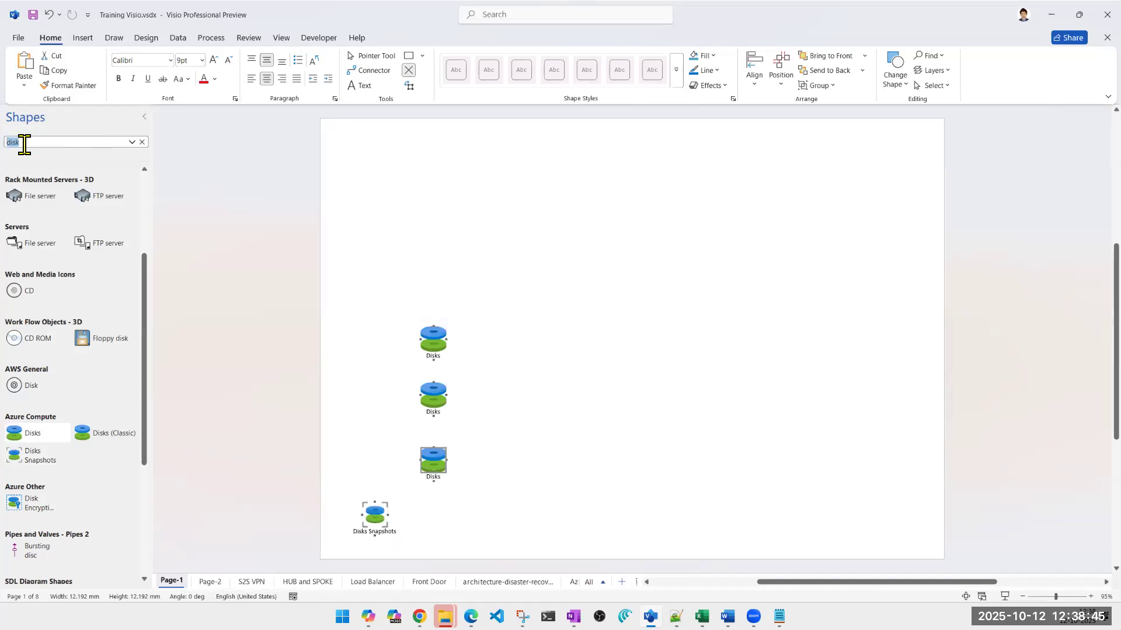
type("vm")
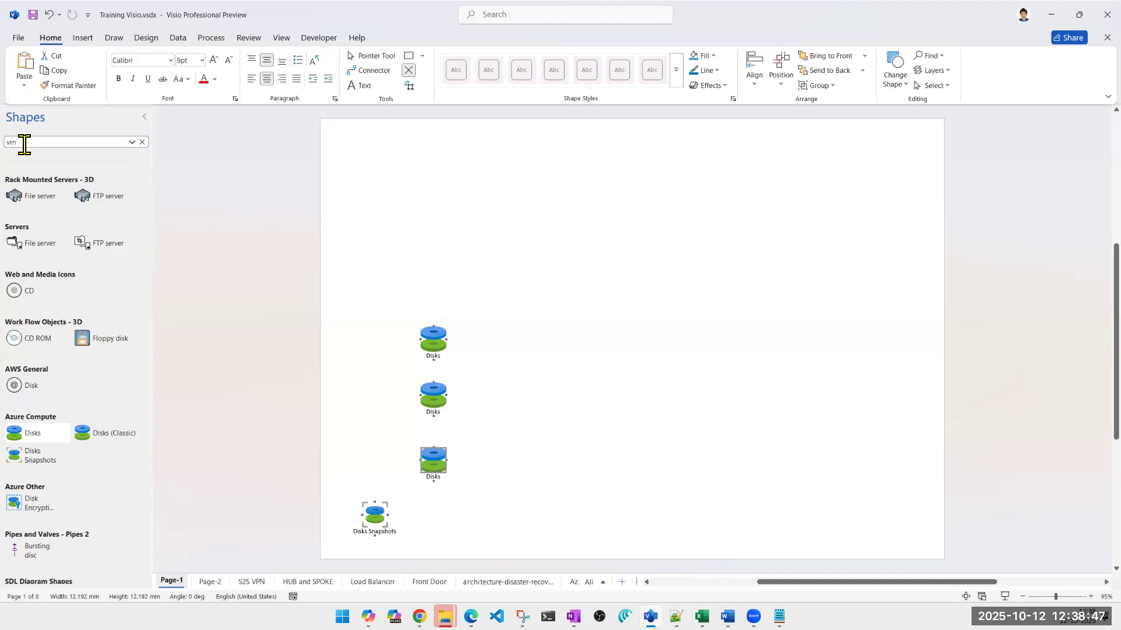
key("Return")
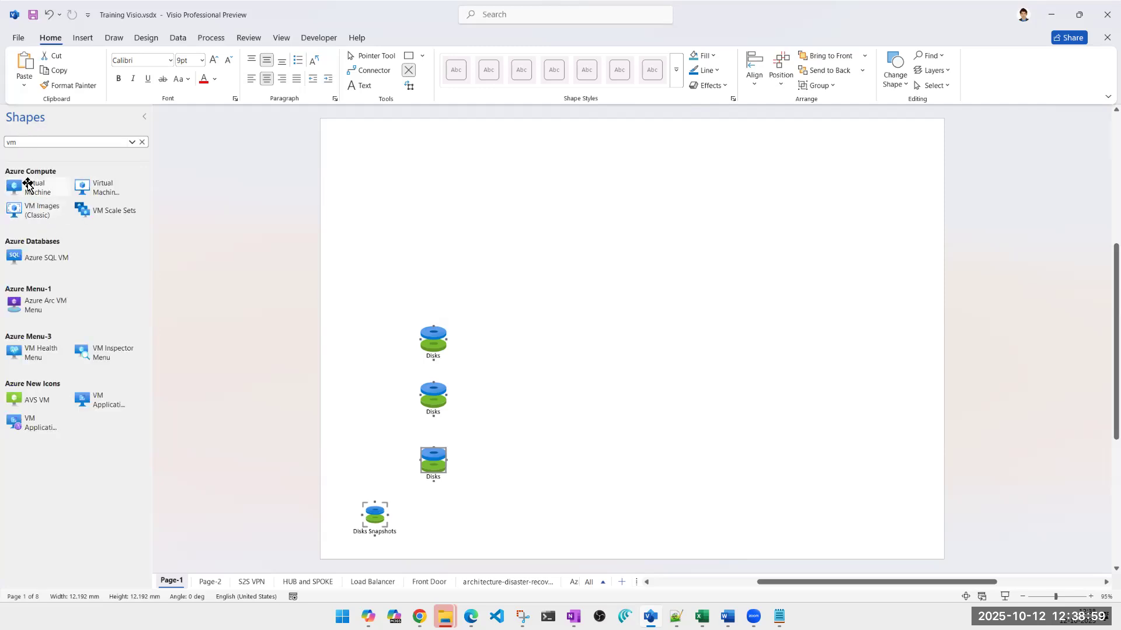
left_click_drag(27, 185, 842, 205)
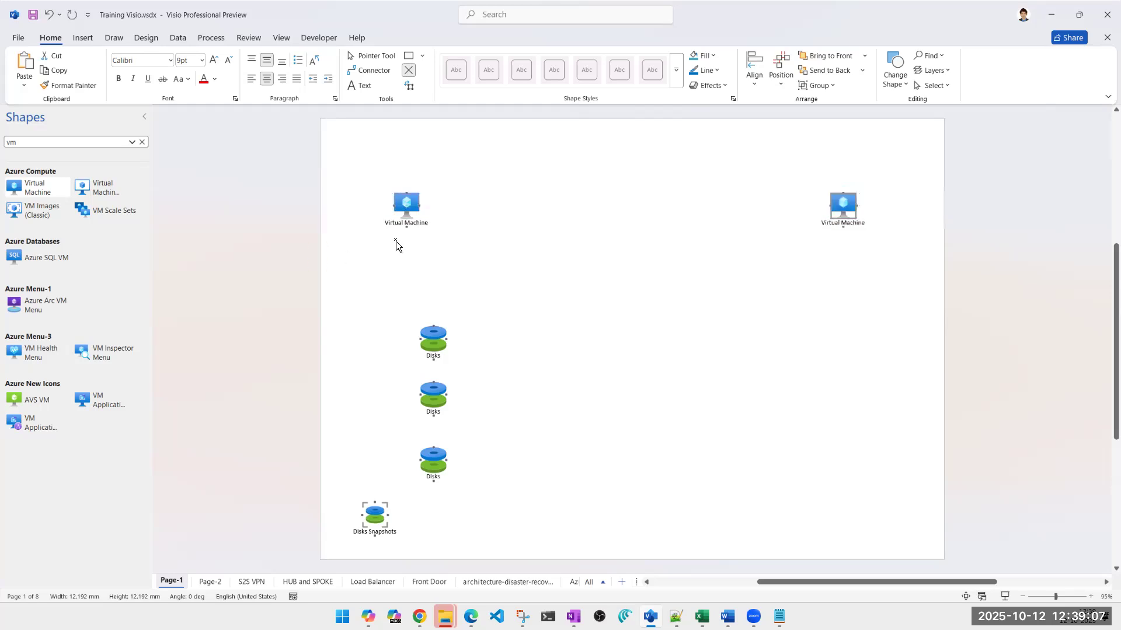
Replace the labels of the two virtual machines with a different person's first name on each
left_click(403, 223)
double_click(399, 223)
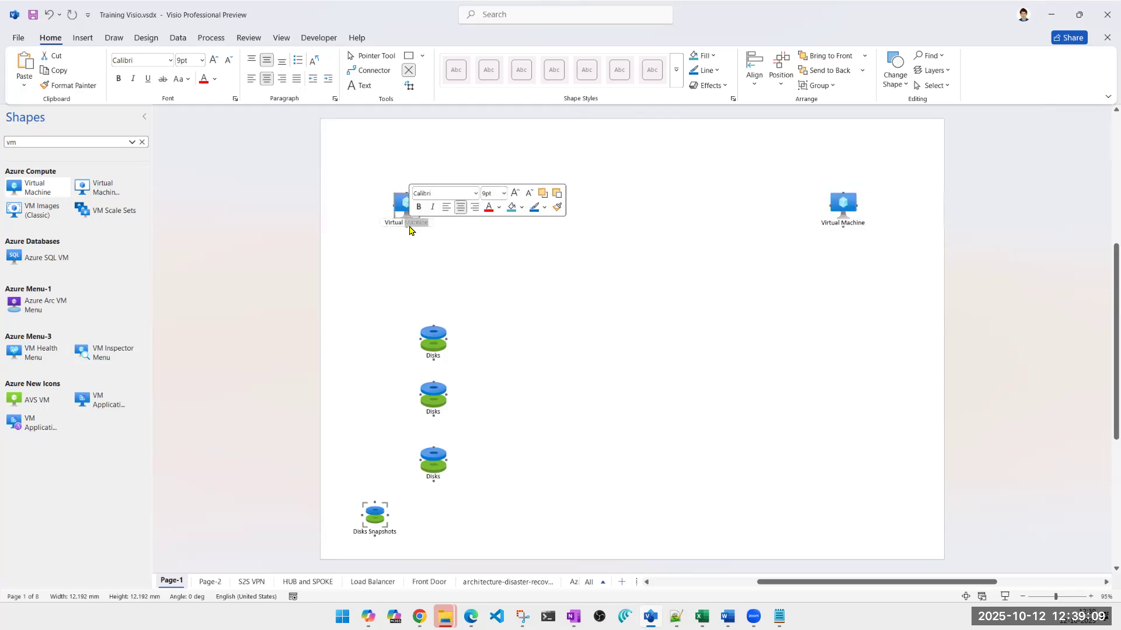
triple_click(397, 223)
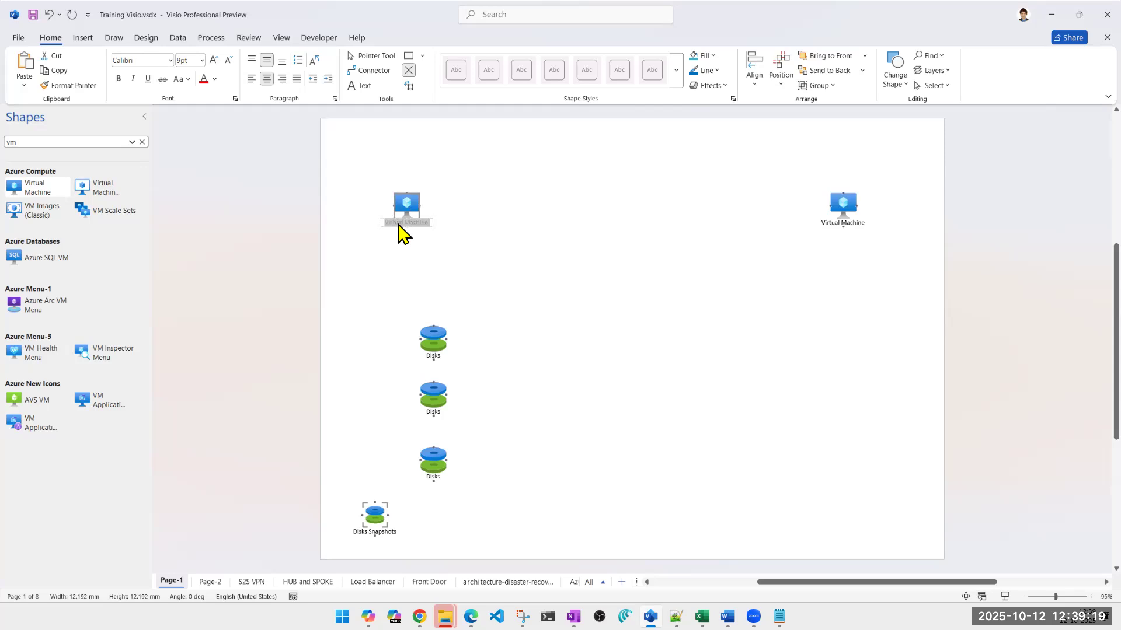
type("Ajeet")
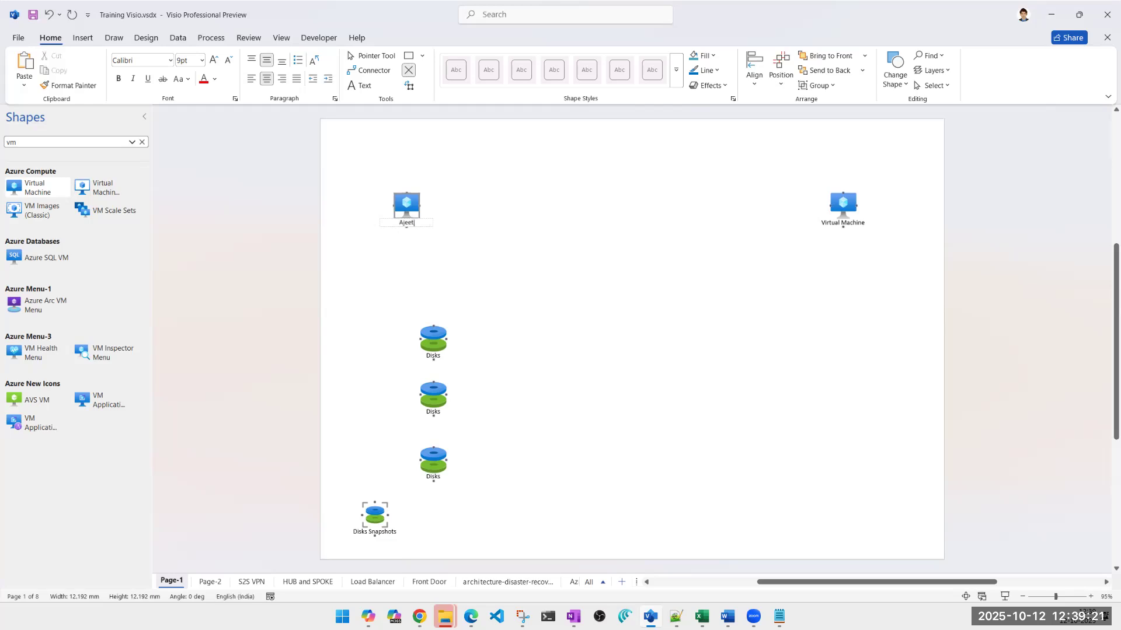
left_click(853, 223)
double_click(853, 223)
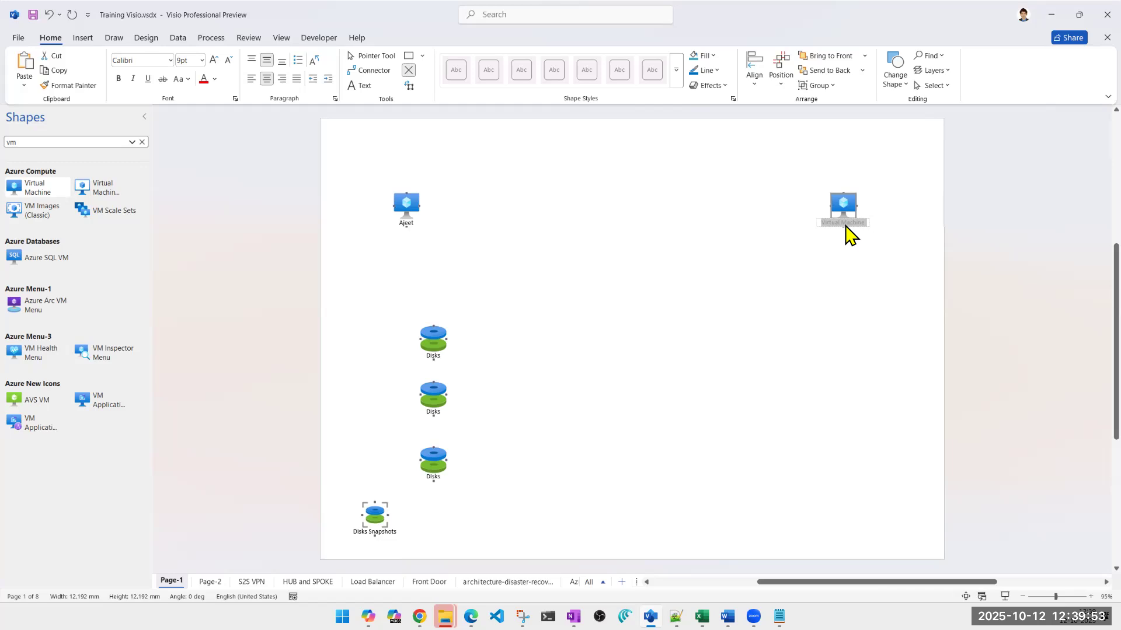
type("Harun")
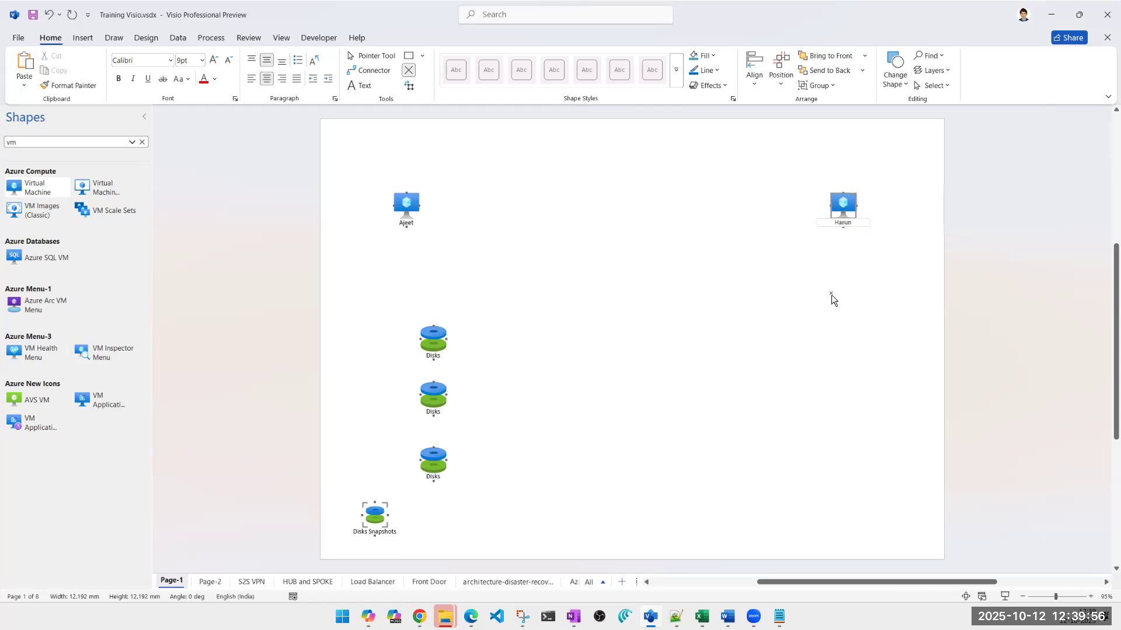
left_click(831, 334)
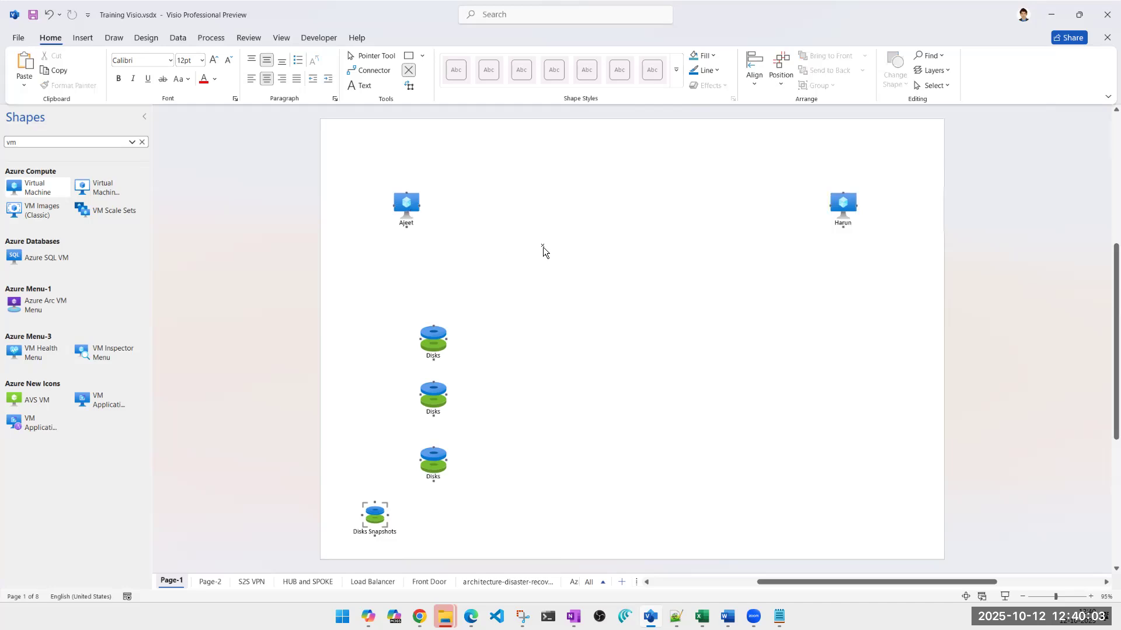
Move the upper two Disks shapes beside and below the left-hand virtual machine, one under the other
left_click_drag(433, 343, 355, 234)
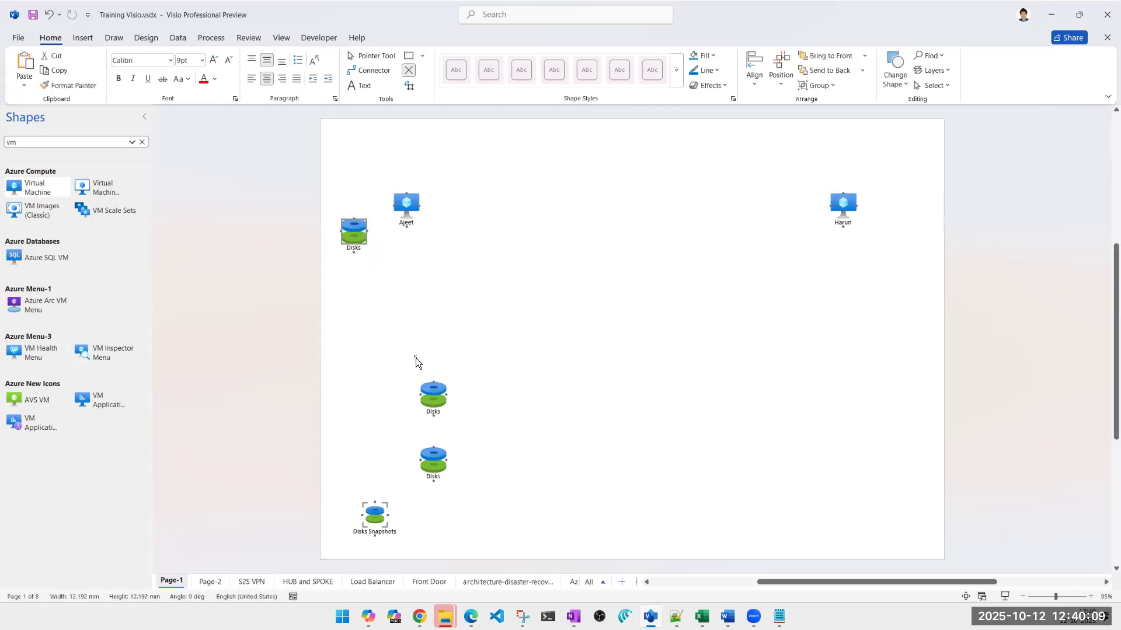
left_click_drag(435, 393, 357, 281)
left_click(412, 292)
Relabel the upper disk near the left-hand virtual machine as Disk1-OS
double_click(354, 250)
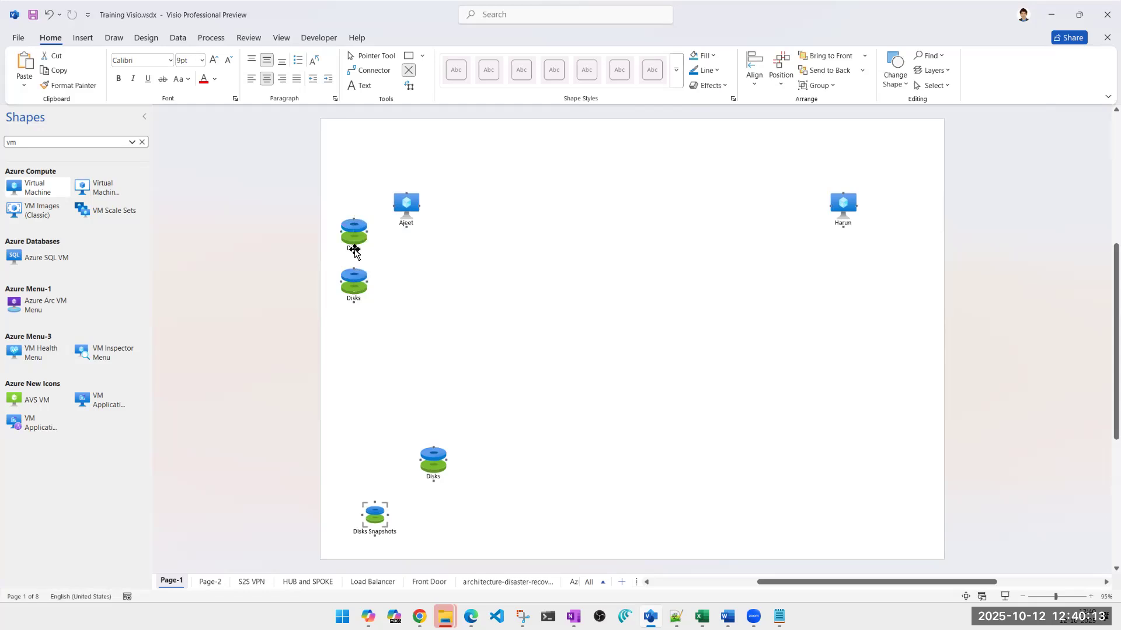
type("OS")
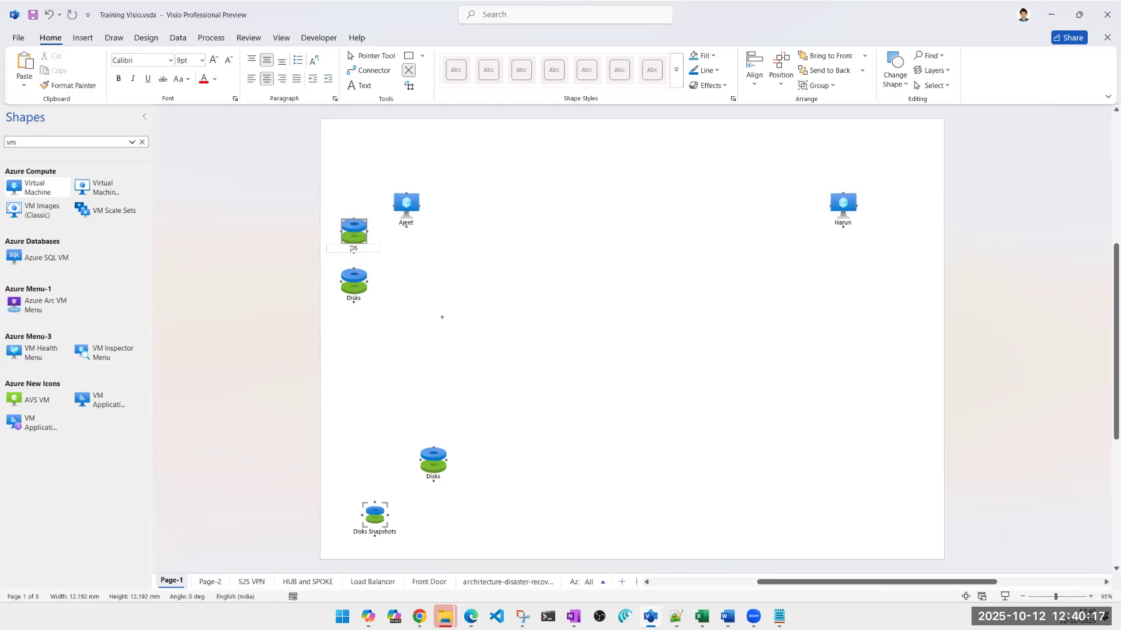
left_click(351, 249)
type("Dis1-")
key("Left")
type("k")
left_click(383, 365)
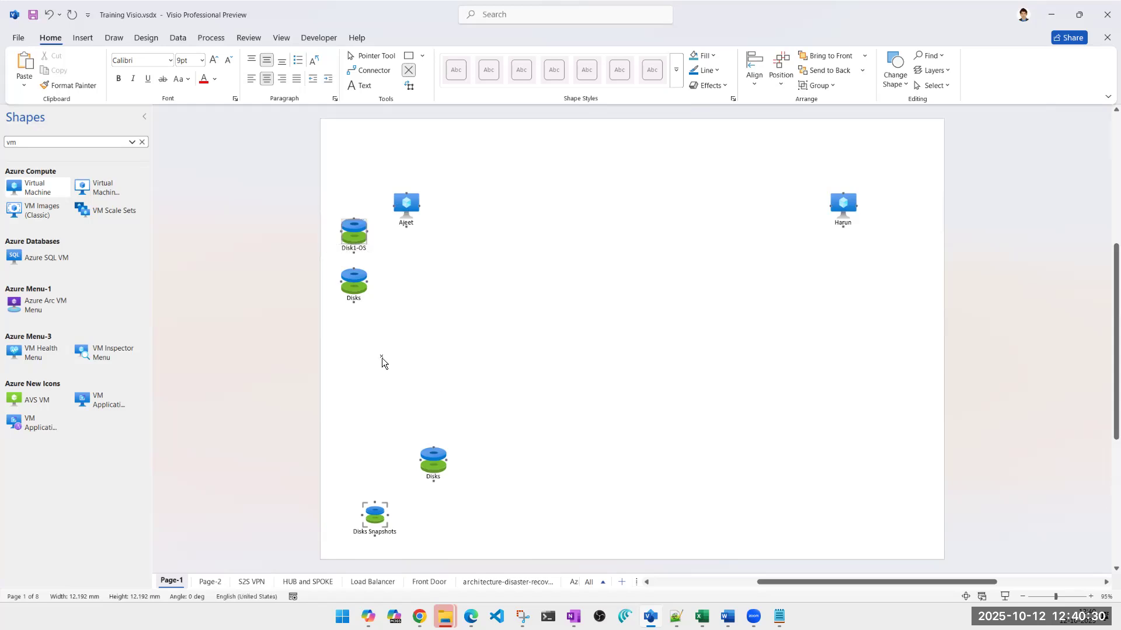
Relabel the disk below Disk1-OS as Data Disks
double_click(353, 299)
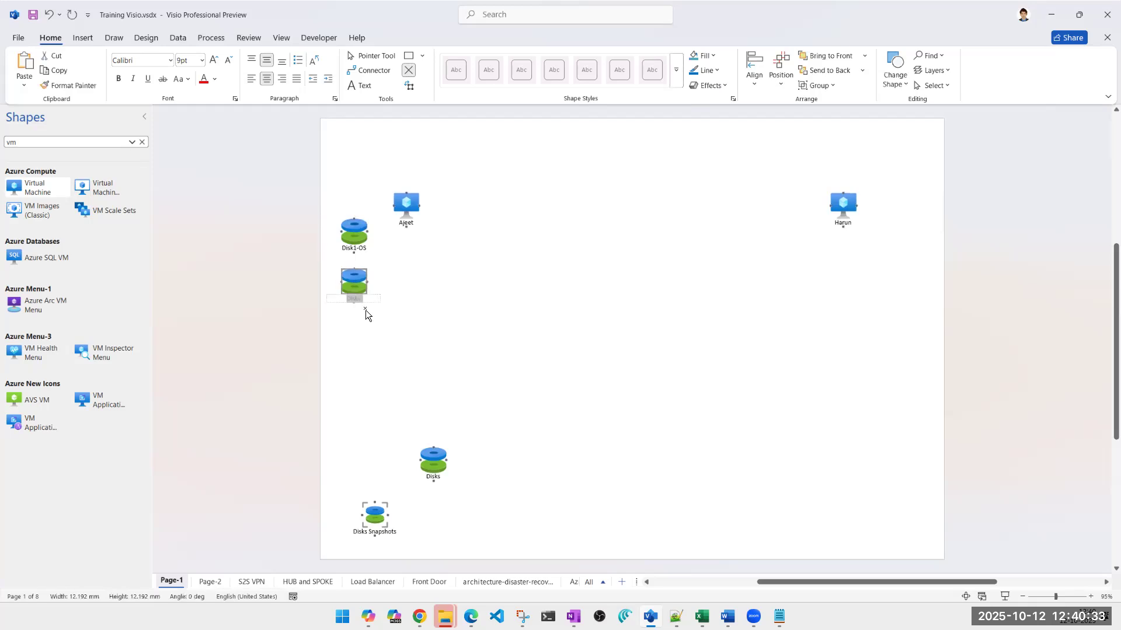
key("Right")
key("Home")
type("Data")
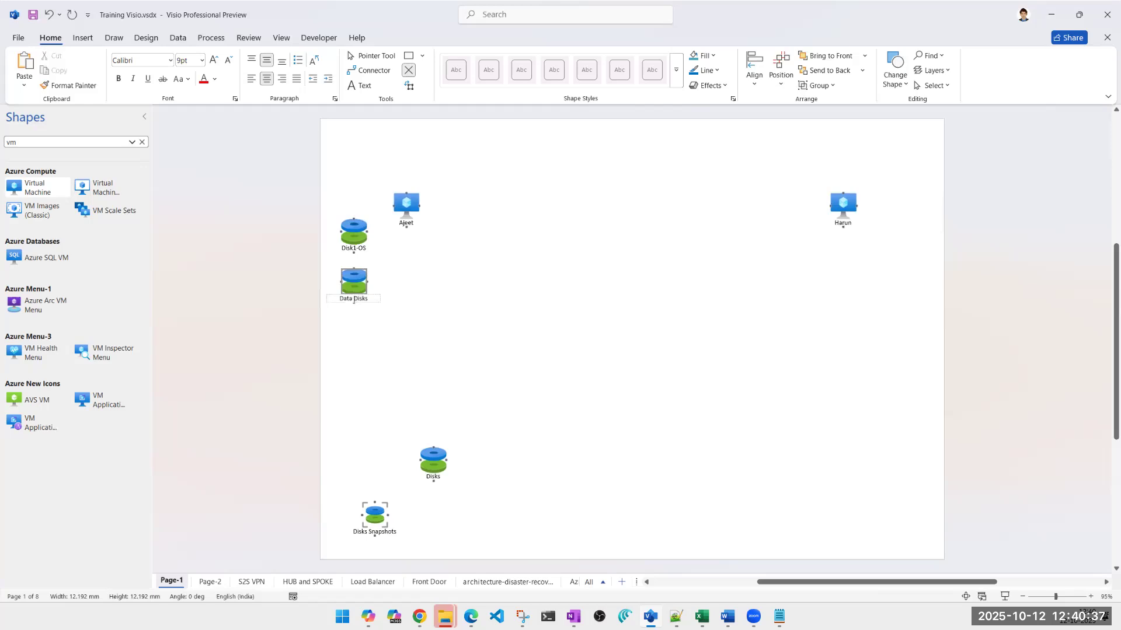
left_click(461, 310)
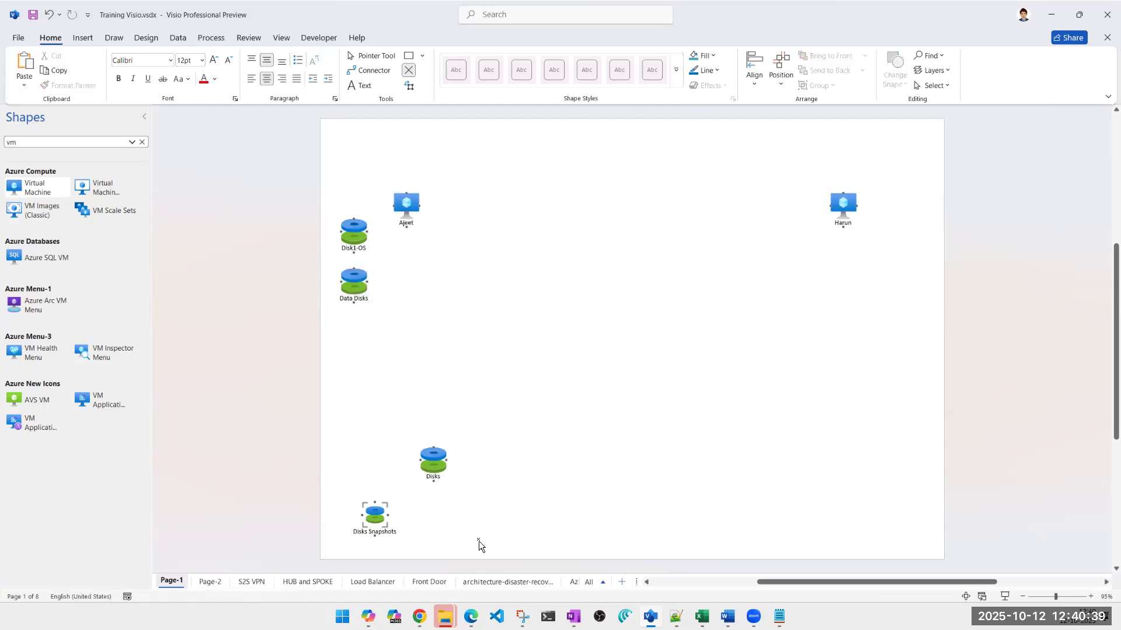
Switch to the Azure portal window in Chrome and search Google for laptop with two disks in a new tab
mouse_move(420, 616)
left_click(463, 580)
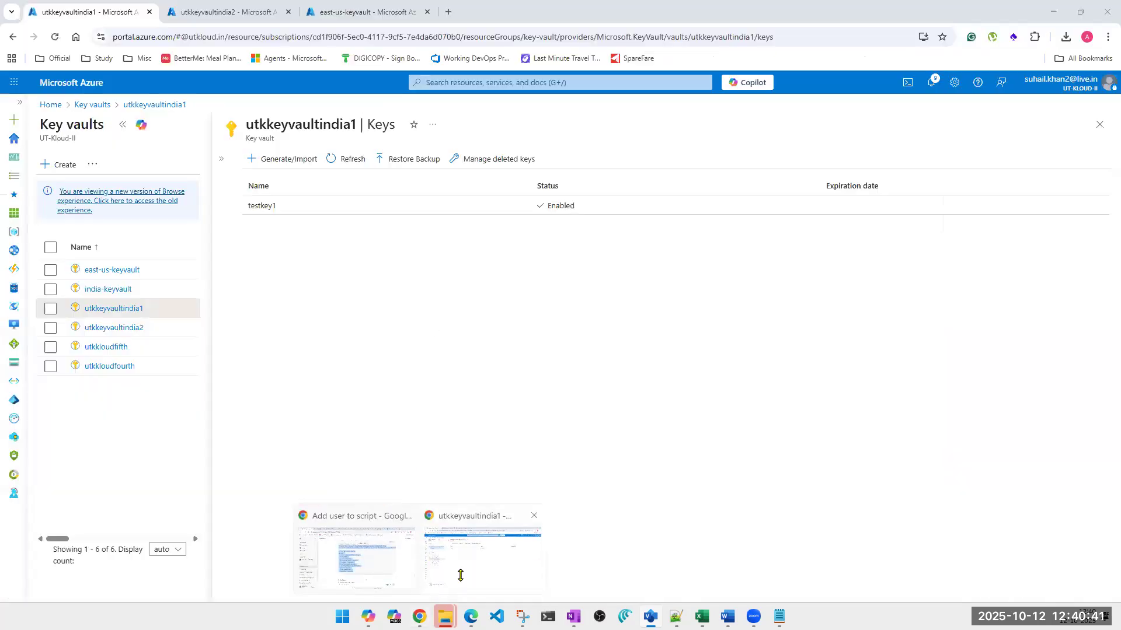
left_click(444, 13)
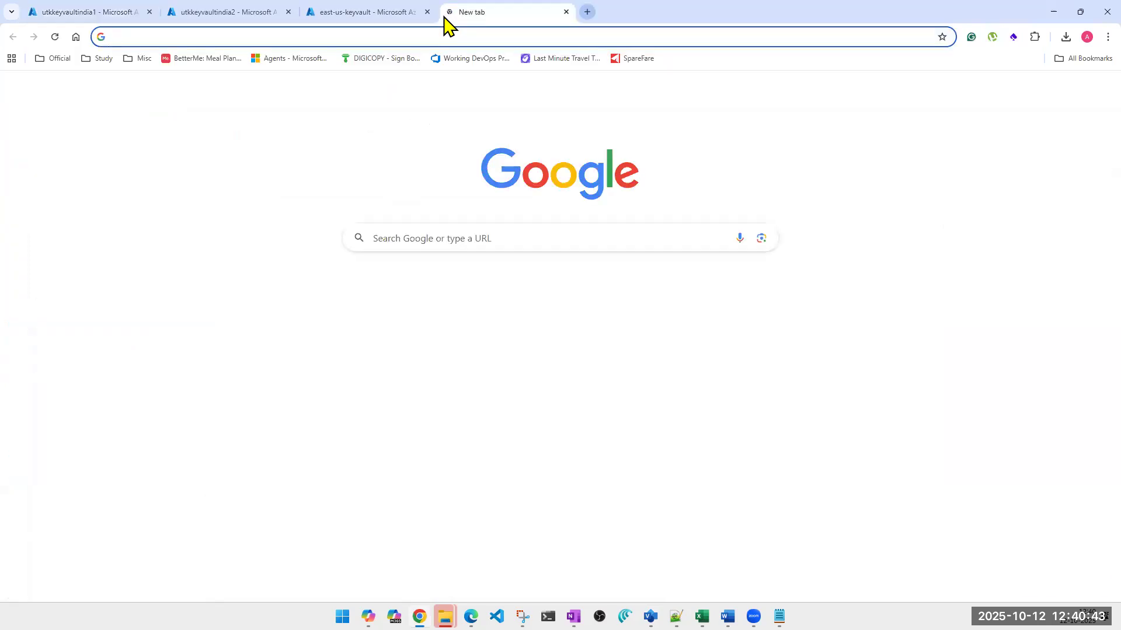
type("lapto")
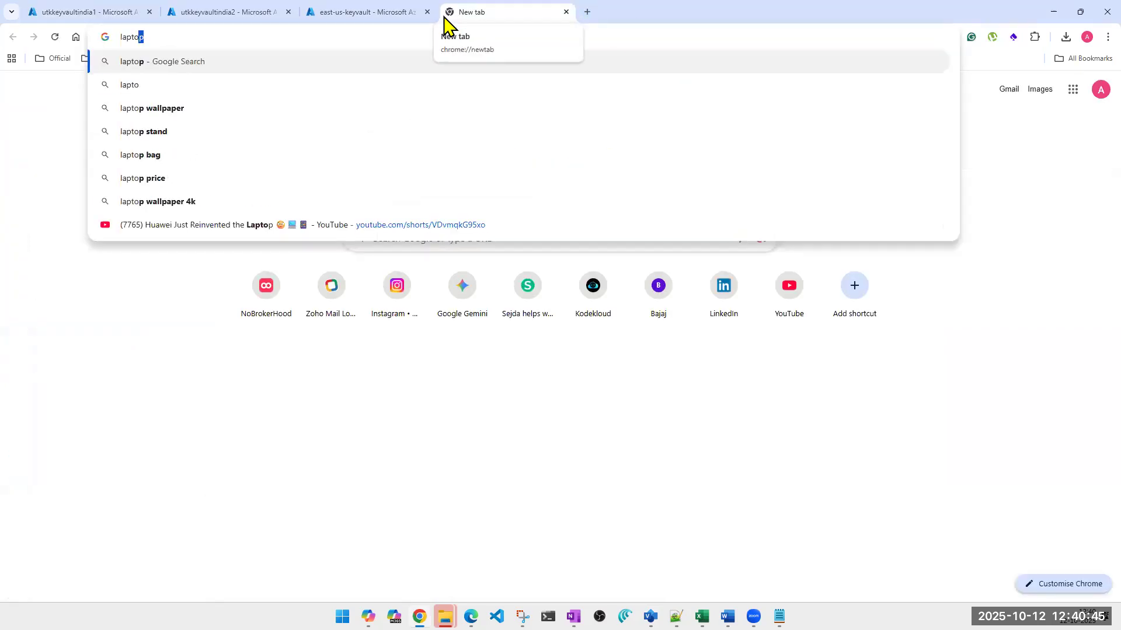
type("p with two disks")
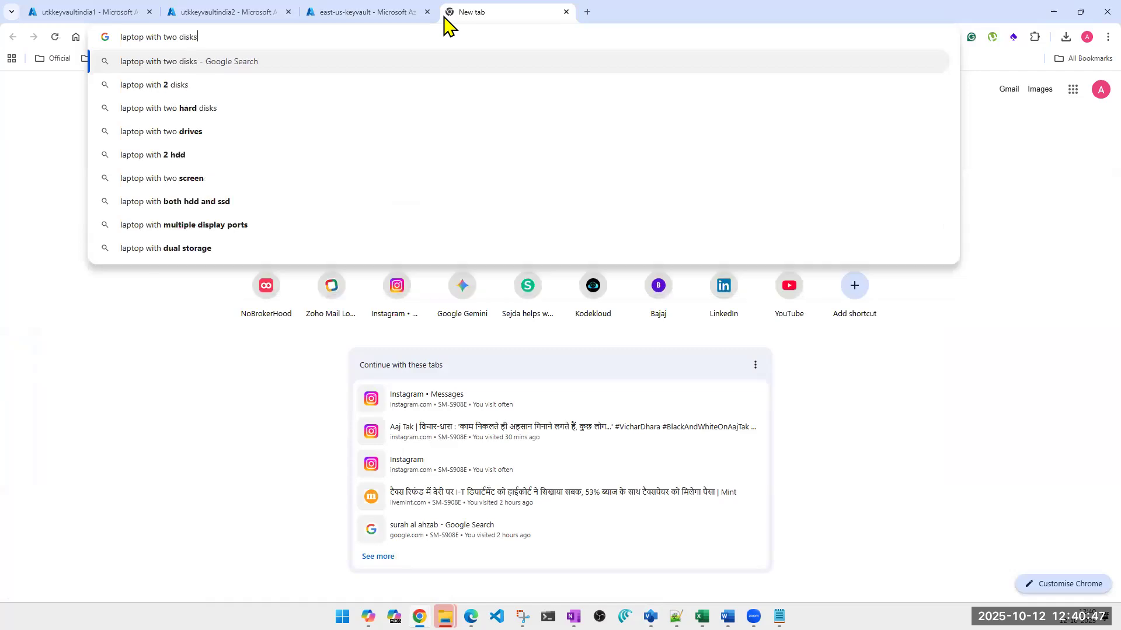
key("Return")
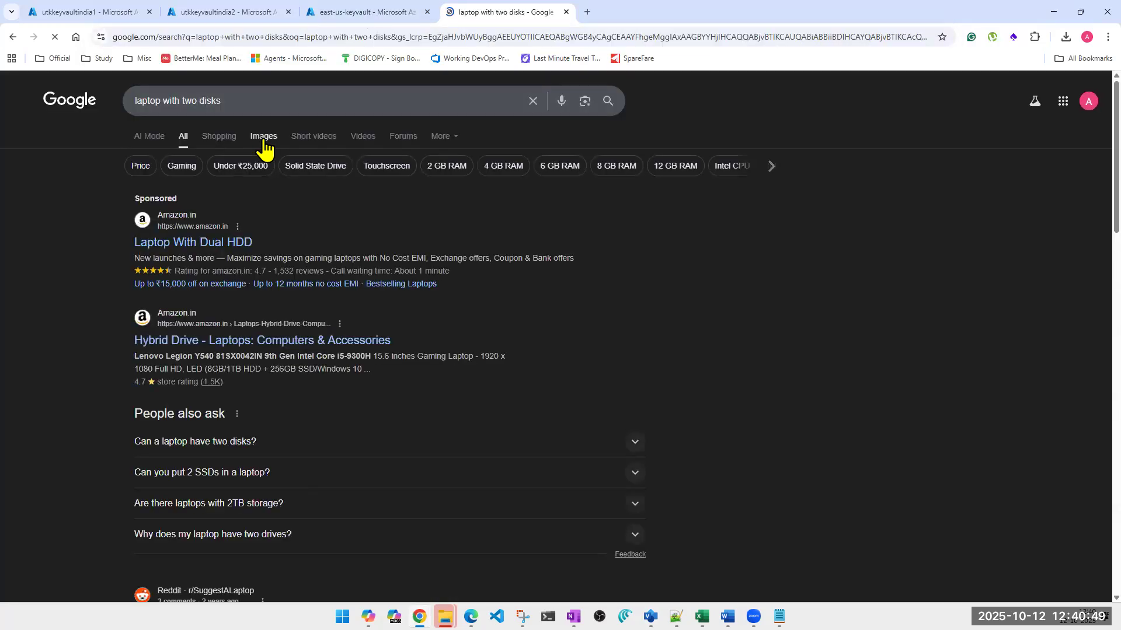
Open the HP Community two hard drives picture from the image results and outline its upper memory module in red
left_click(264, 145)
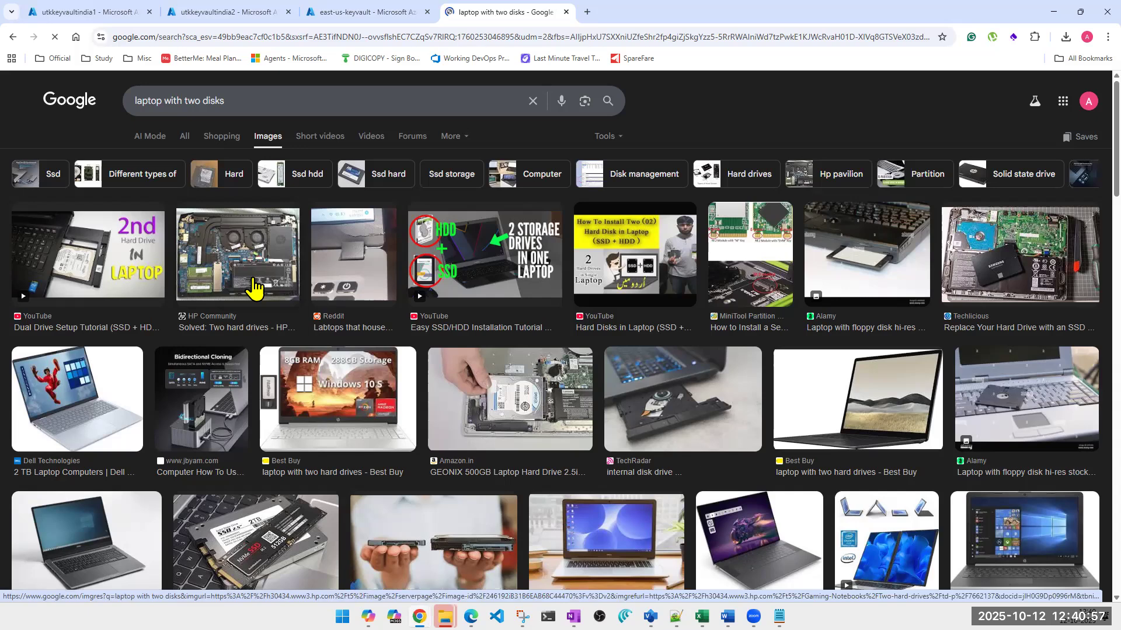
left_click(254, 286)
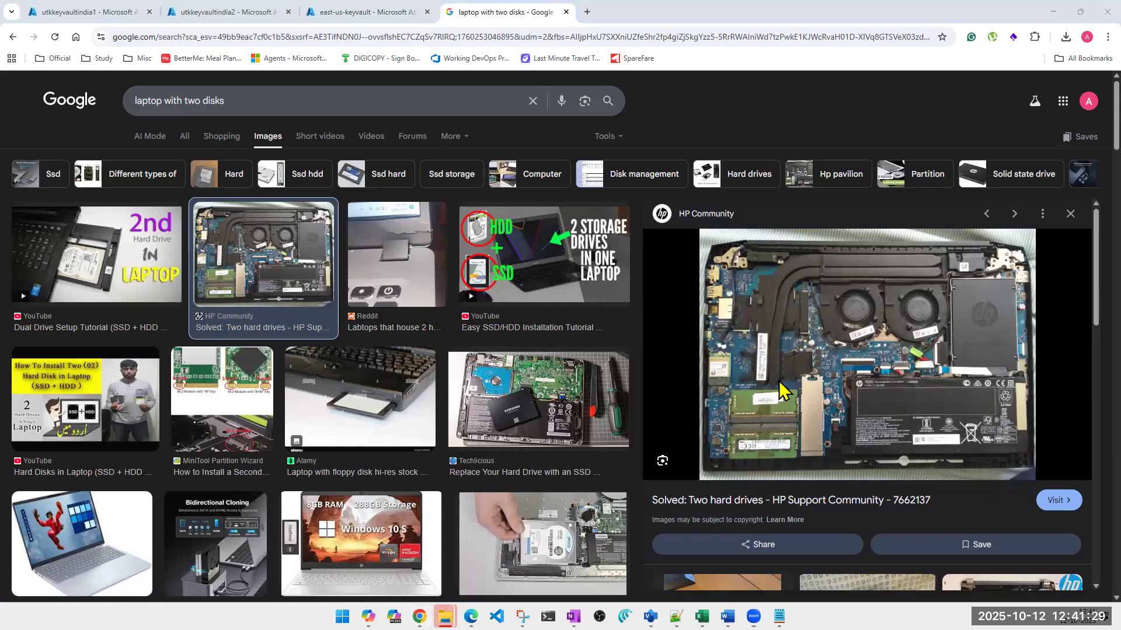
mouse_move(725, 390)
left_mouse_down()
mouse_move(758, 422)
mouse_move(799, 421)
mouse_move(802, 378)
mouse_move(726, 389)
left_mouse_up()
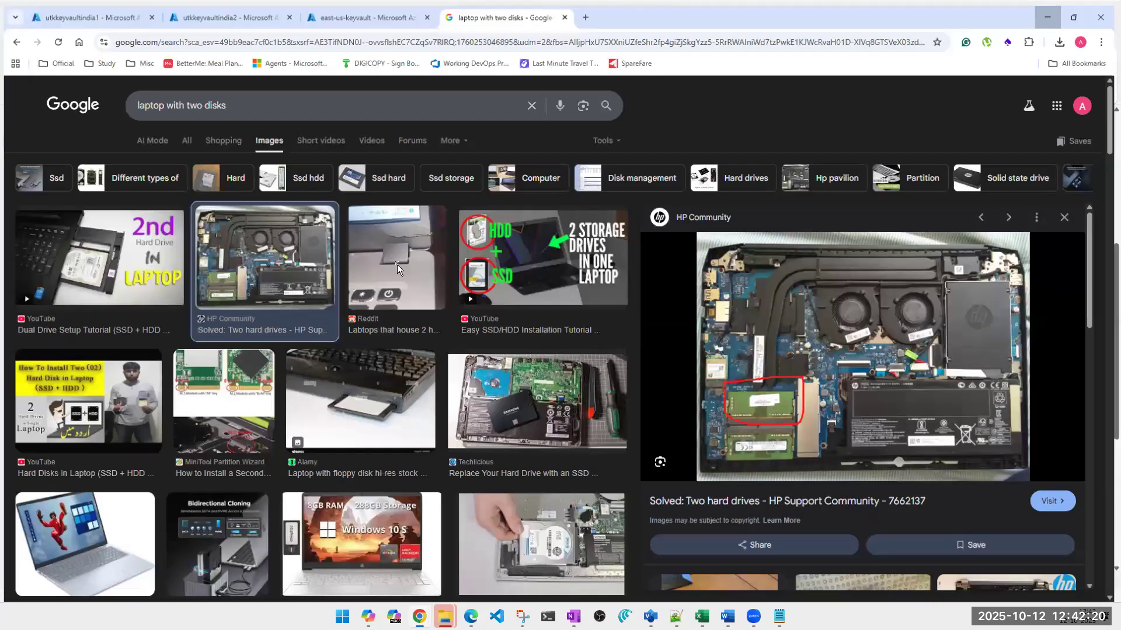
Return to the Visio drawing and place a copy of the unassigned Disks shape just below the right-hand virtual machine
left_click(1052, 13)
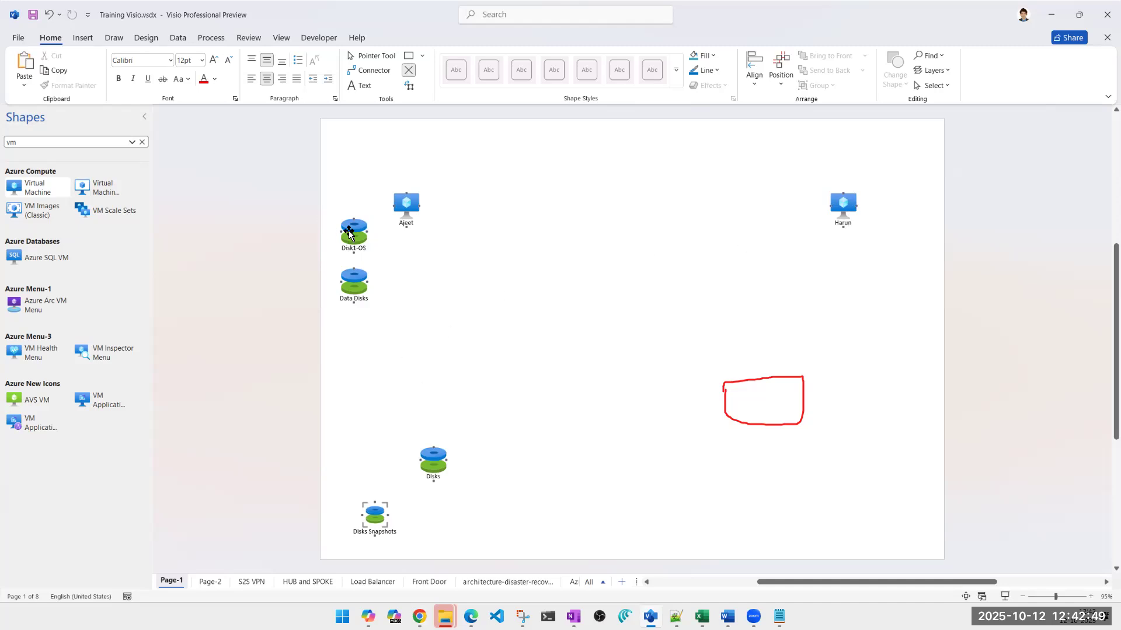
left_click(434, 466)
left_click_drag(434, 467, 867, 253)
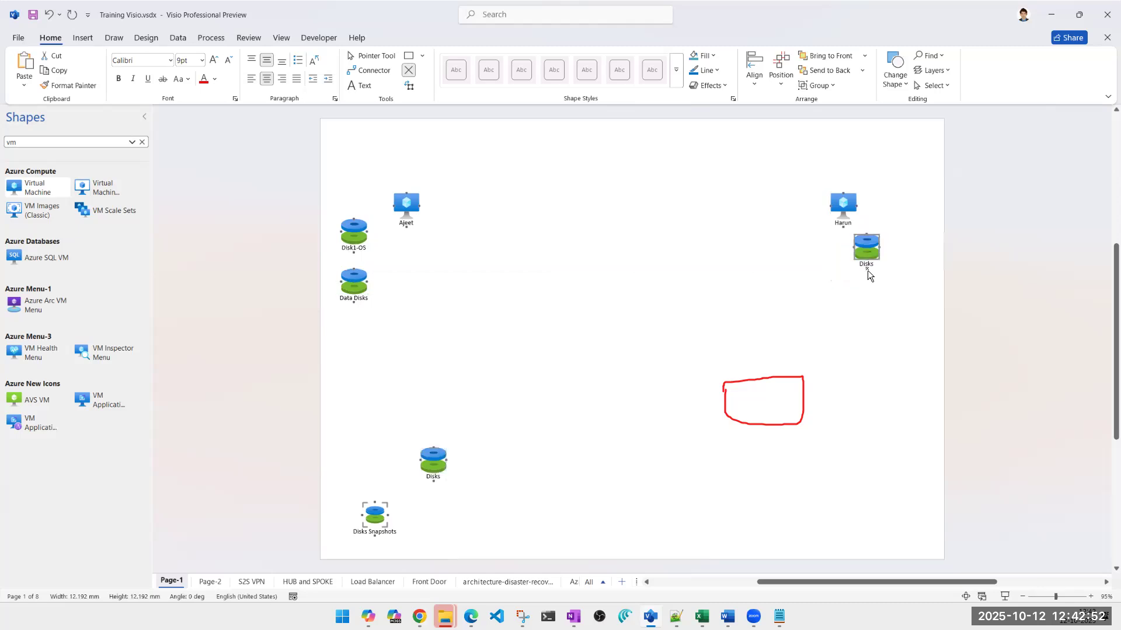
Prefix the label of the OS disk near the left-hand virtual machine with that machine's name and a hyphen
double_click(354, 247)
left_click(351, 249)
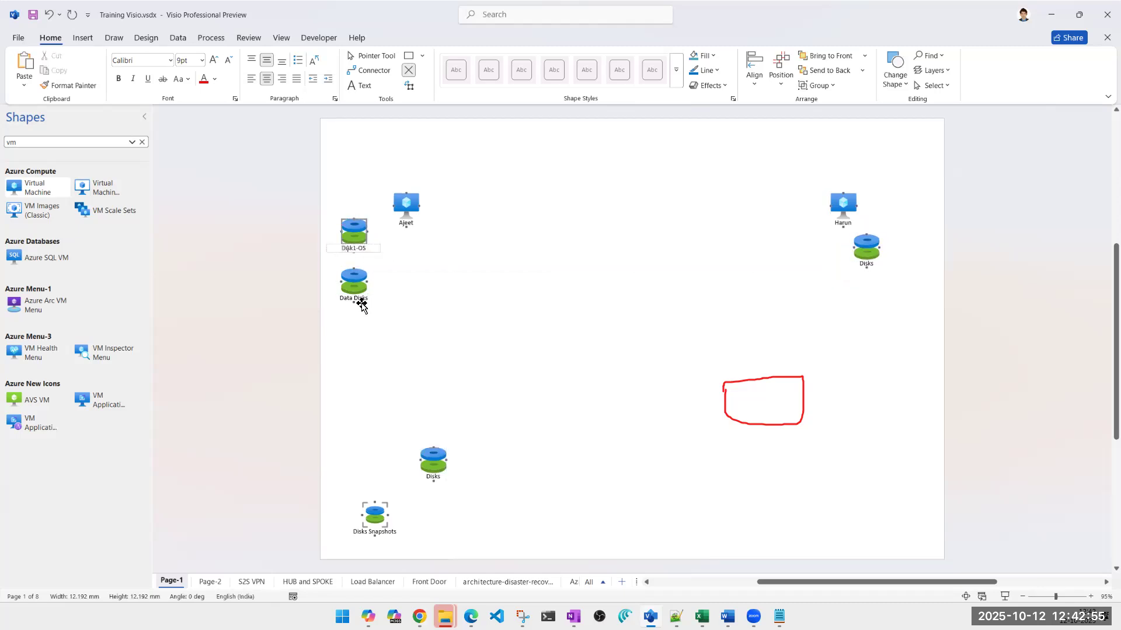
left_click(342, 248)
type("Ajeet-")
Relabel the disk below the right-hand virtual machine as Disk, that machine's name and OS, separated by hyphens
double_click(865, 264)
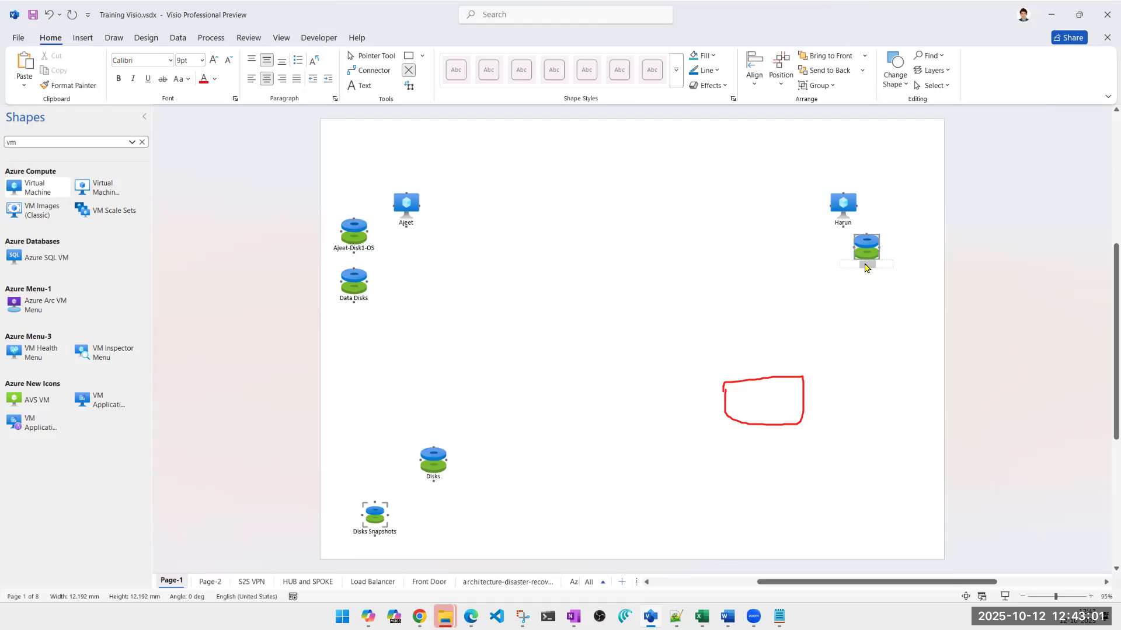
type("Disk-Harun-OS")
left_click(865, 321)
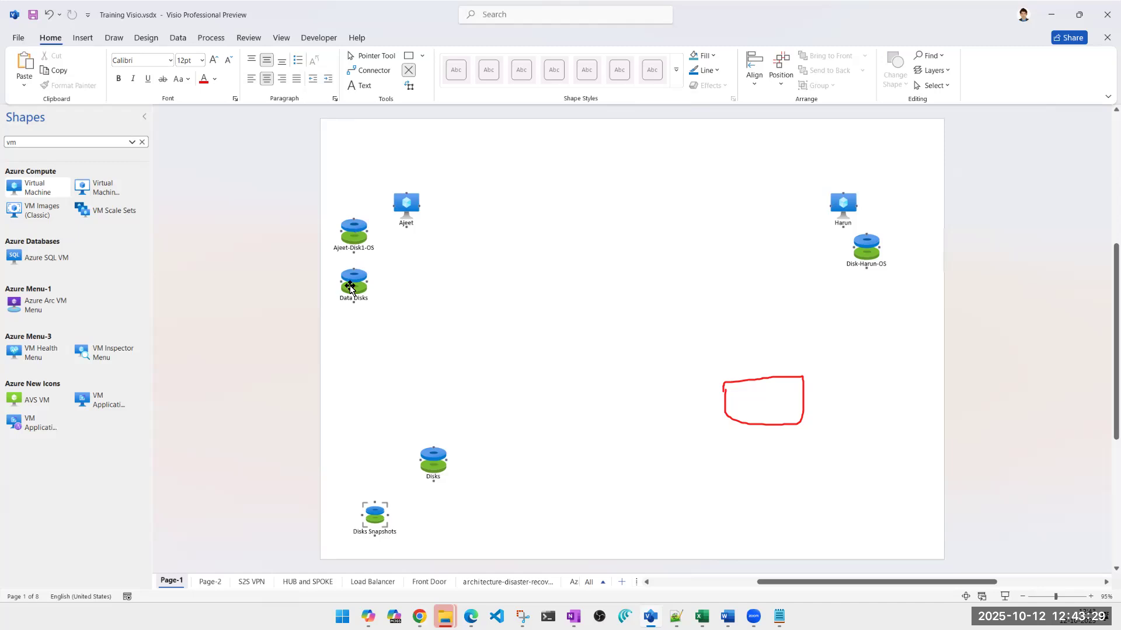
Move the Data Disks shape below the right-hand OS disk and prefix its label with the left-hand virtual machine's name and a hyphen
left_click_drag(350, 287, 869, 301)
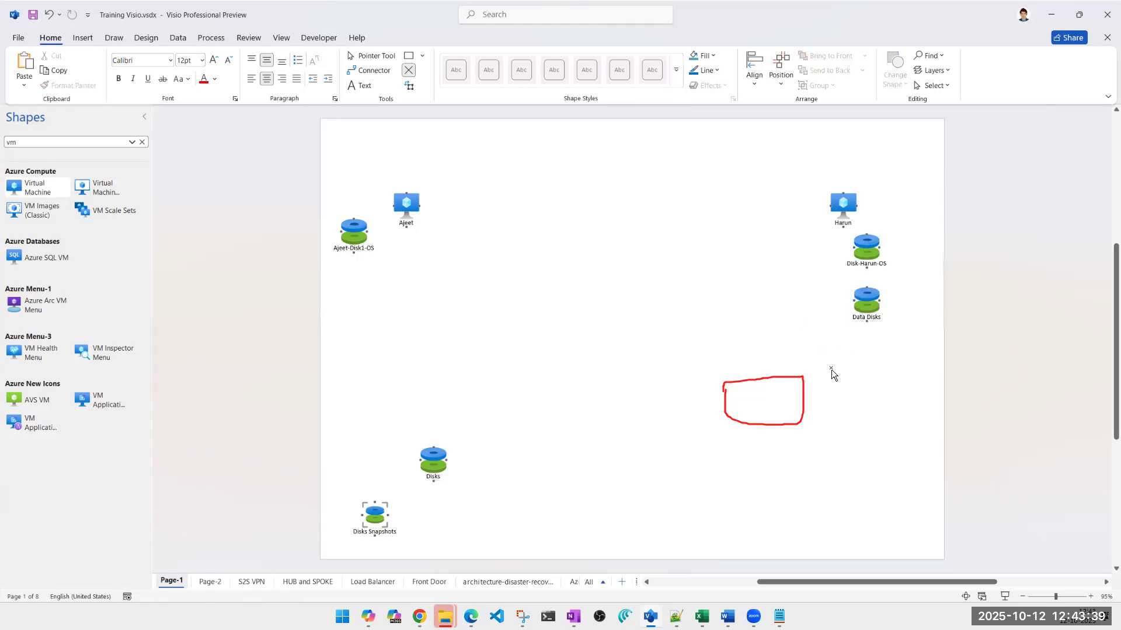
double_click(860, 319)
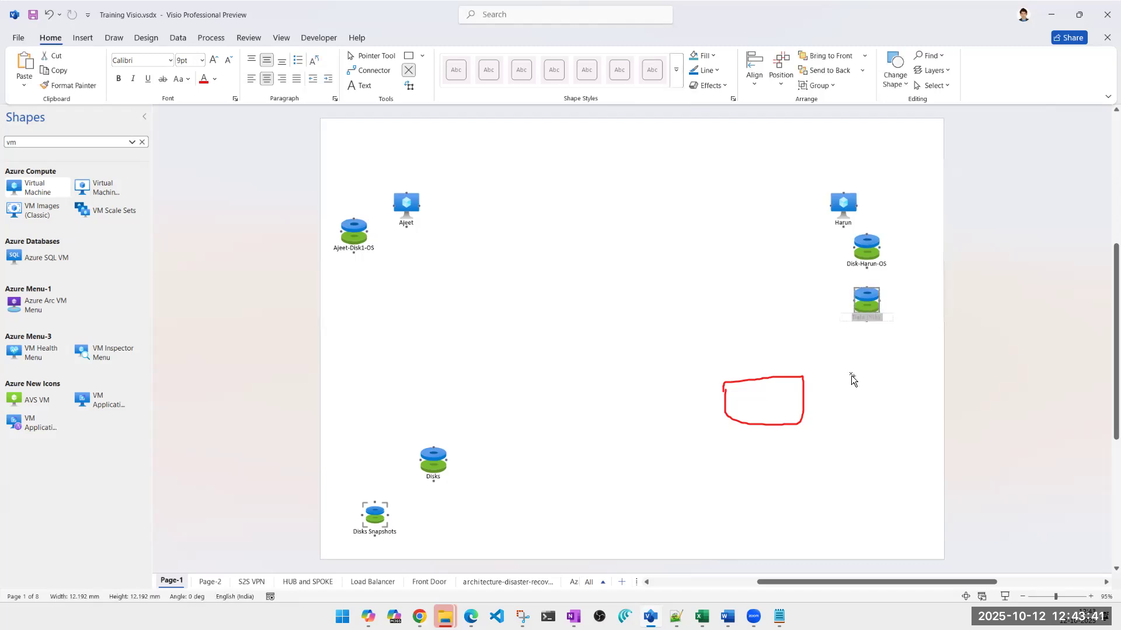
left_click(853, 318)
type("aJEET")
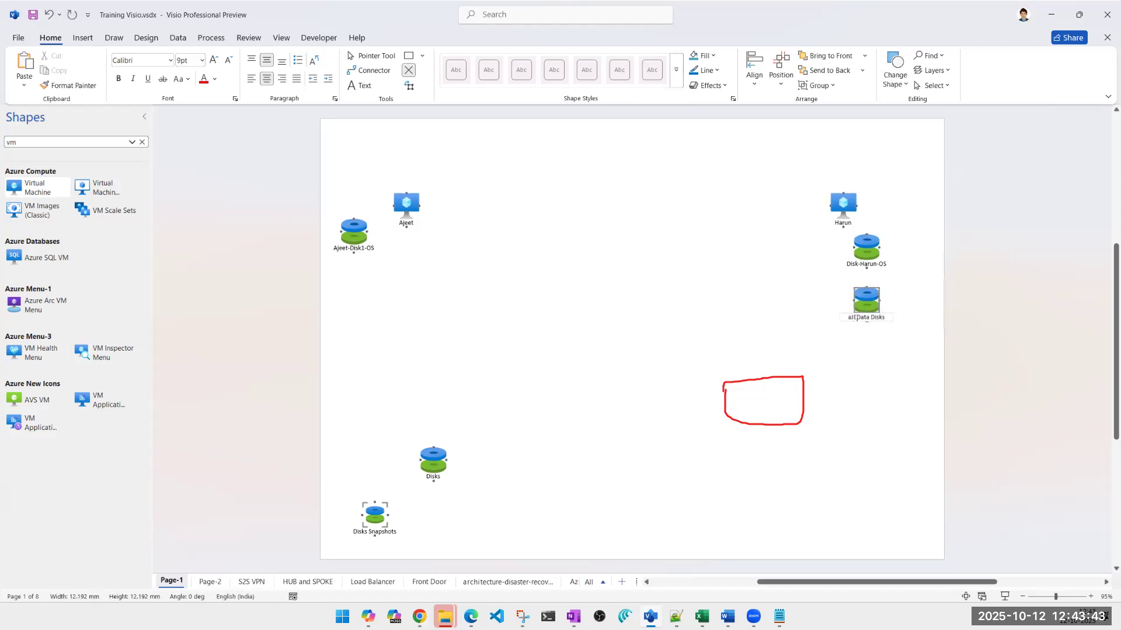
type("-")
left_click(851, 376)
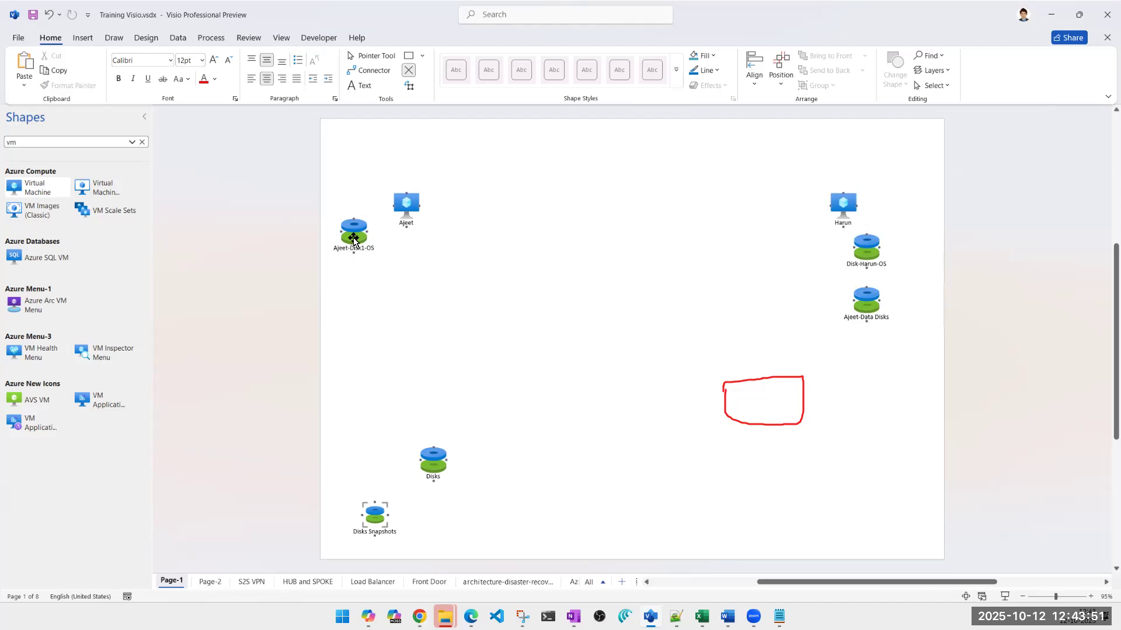
Place the left-hand machine's OS and data disks side by side below the right-hand virtual machine, with that machine's own OS disk beside it
left_click_drag(872, 311, 381, 365)
left_click_drag(350, 240, 862, 312)
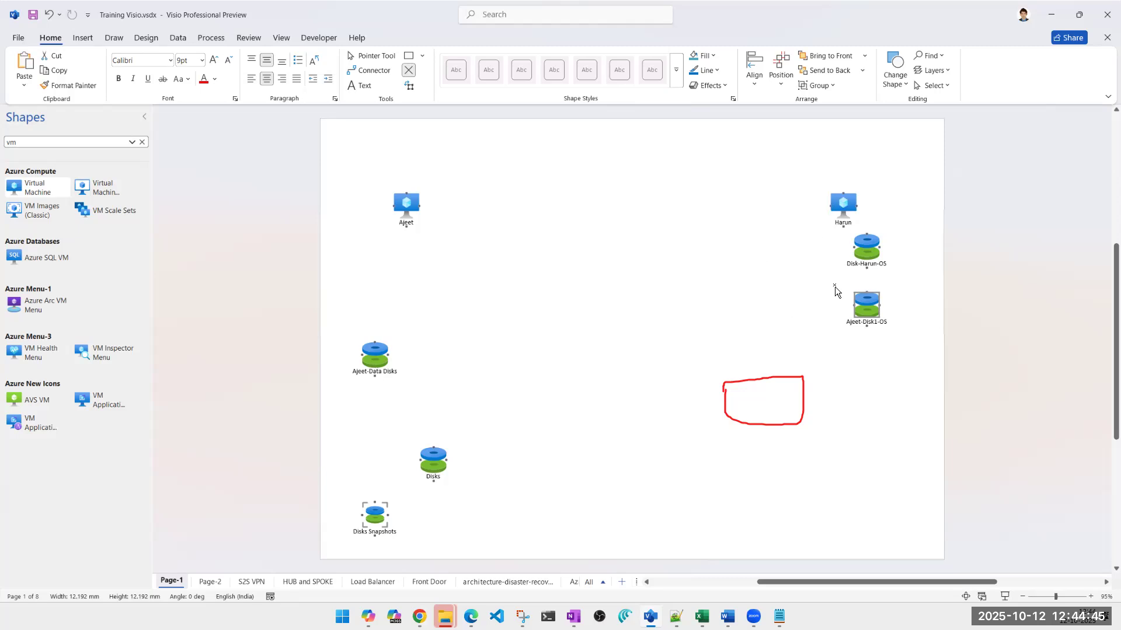
left_click_drag(874, 240, 880, 229)
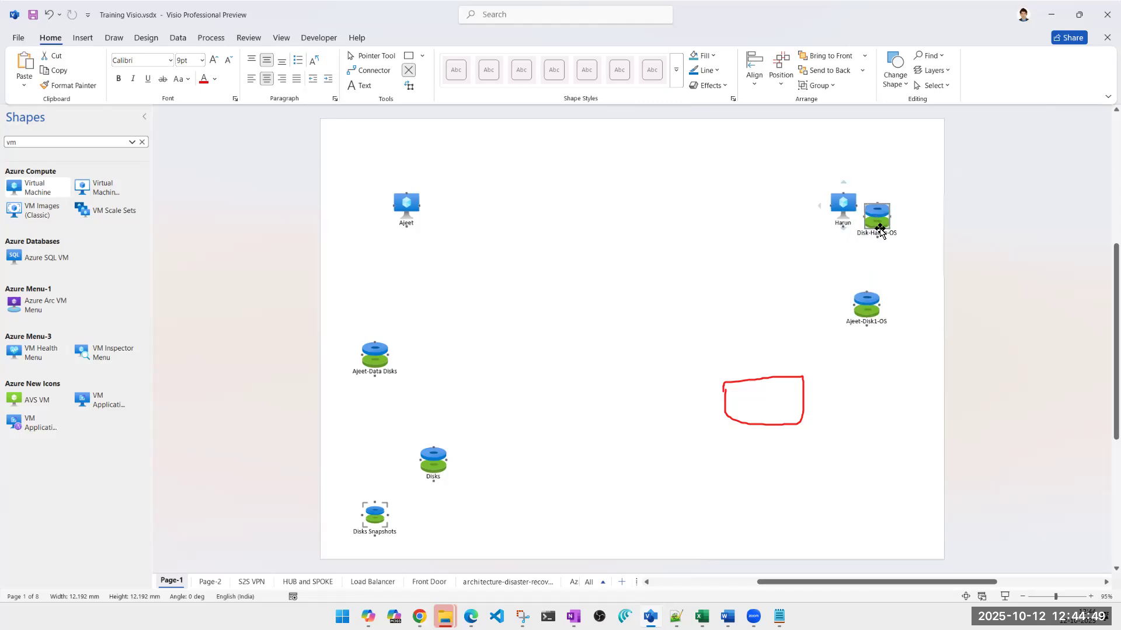
left_click_drag(379, 357, 815, 318)
left_click(858, 422)
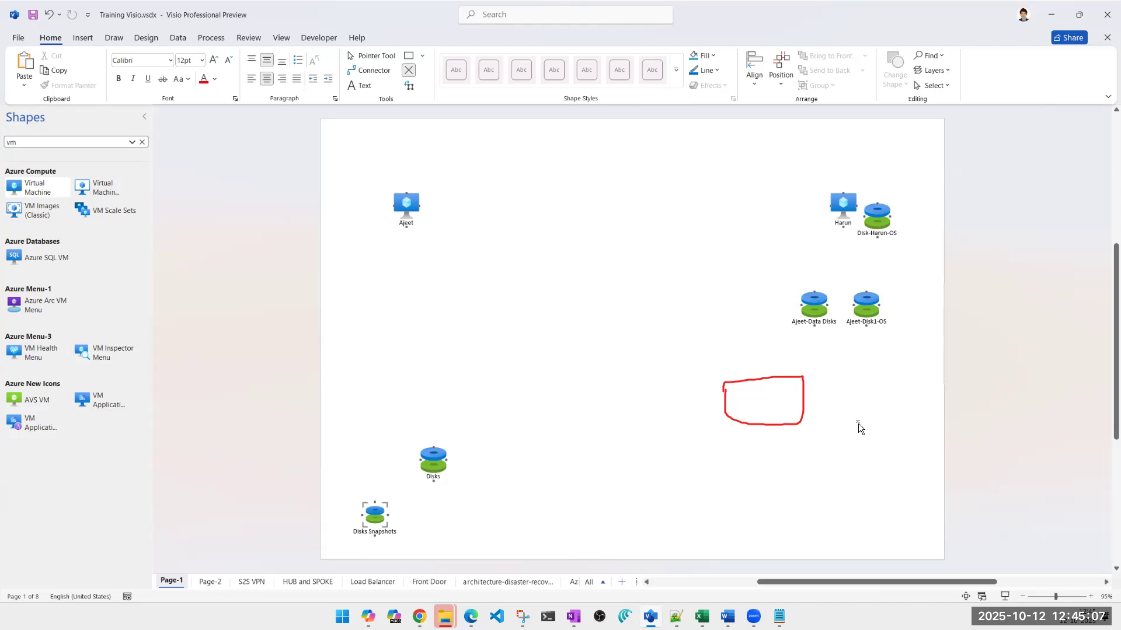
Stack the left-hand machine's OS and data disks beneath it, and place the other OS disk directly under the right-hand virtual machine
left_click_drag(868, 306, 374, 236)
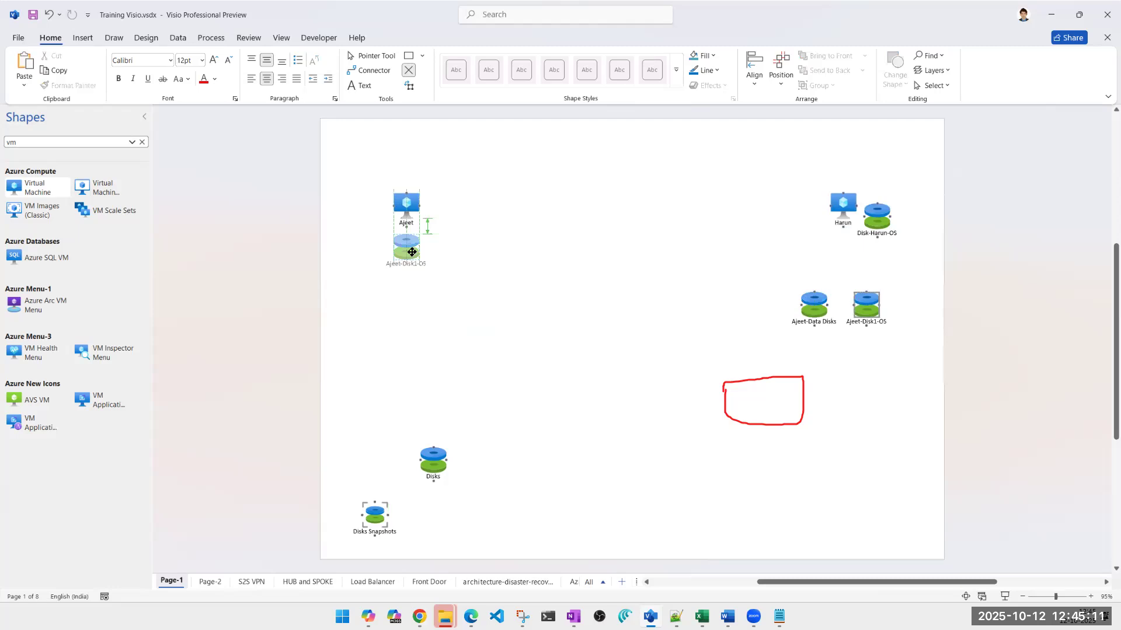
left_click_drag(823, 320, 412, 295)
left_click(514, 228)
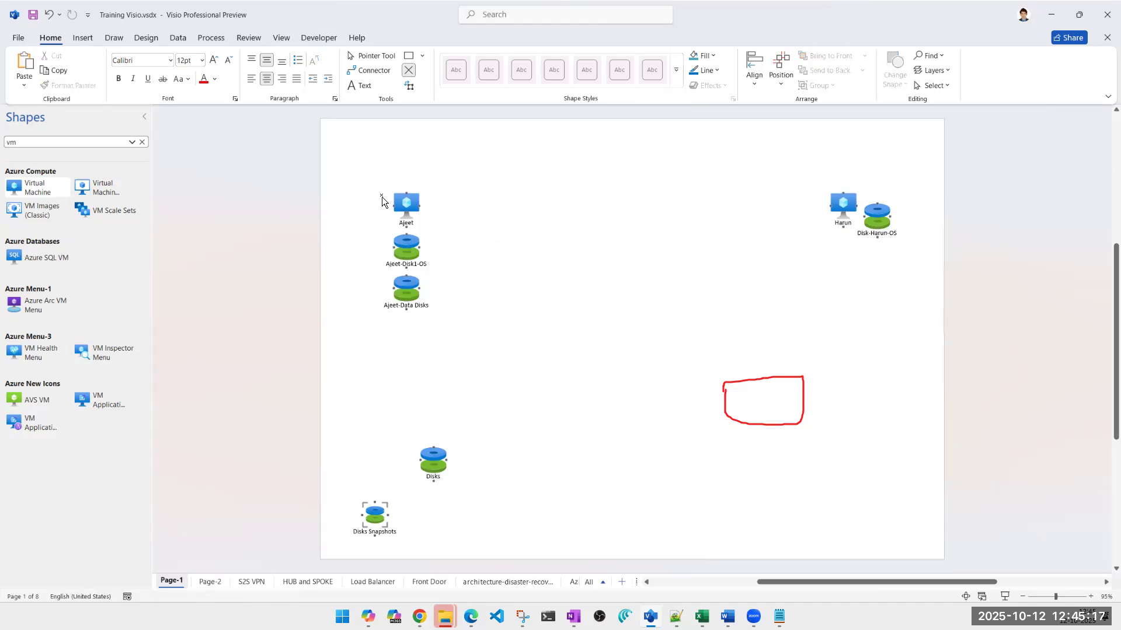
left_click_drag(875, 224, 843, 258)
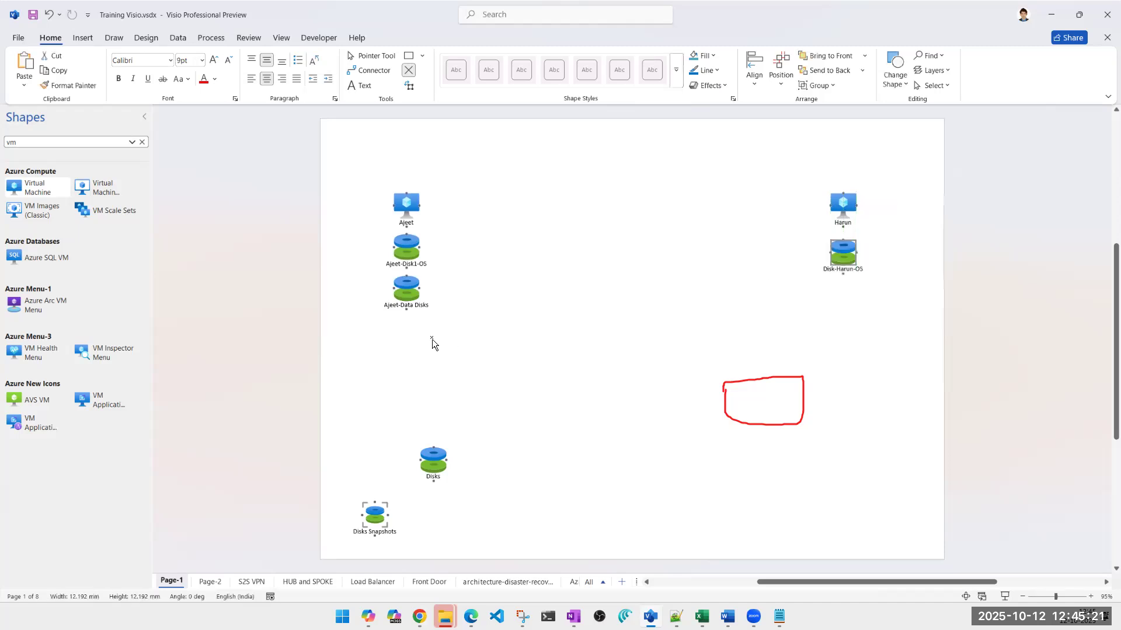
left_click(463, 300)
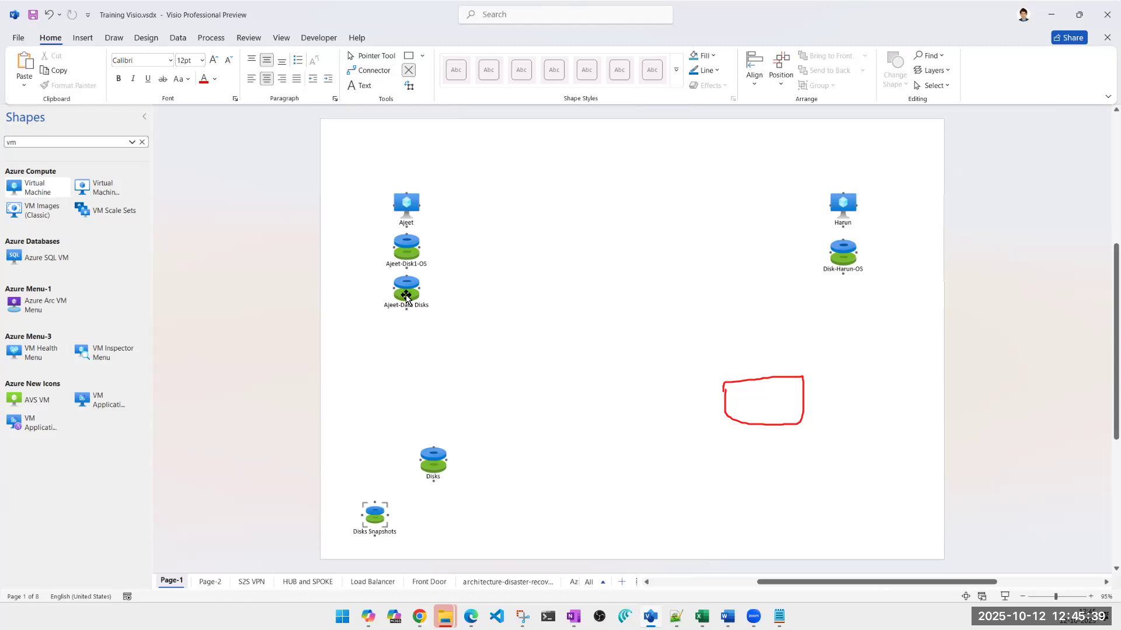
Move the data disk beneath the right-hand virtual machine's OS disk and return it to the left-hand machine
left_click_drag(407, 296, 406, 332)
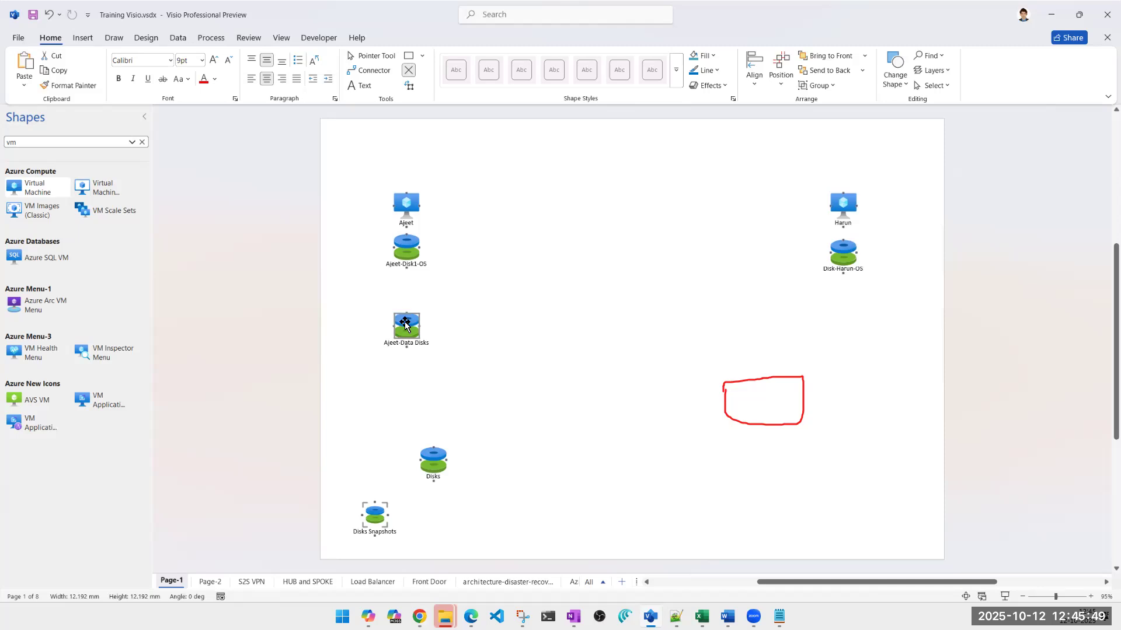
left_click_drag(405, 331, 844, 303)
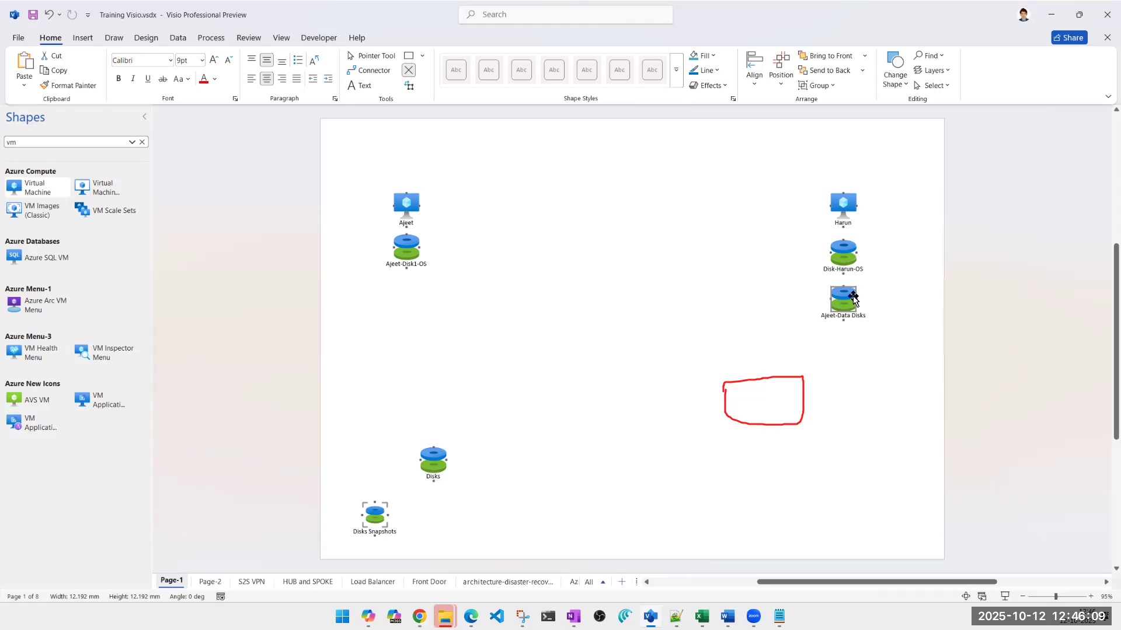
left_click_drag(852, 300, 408, 291)
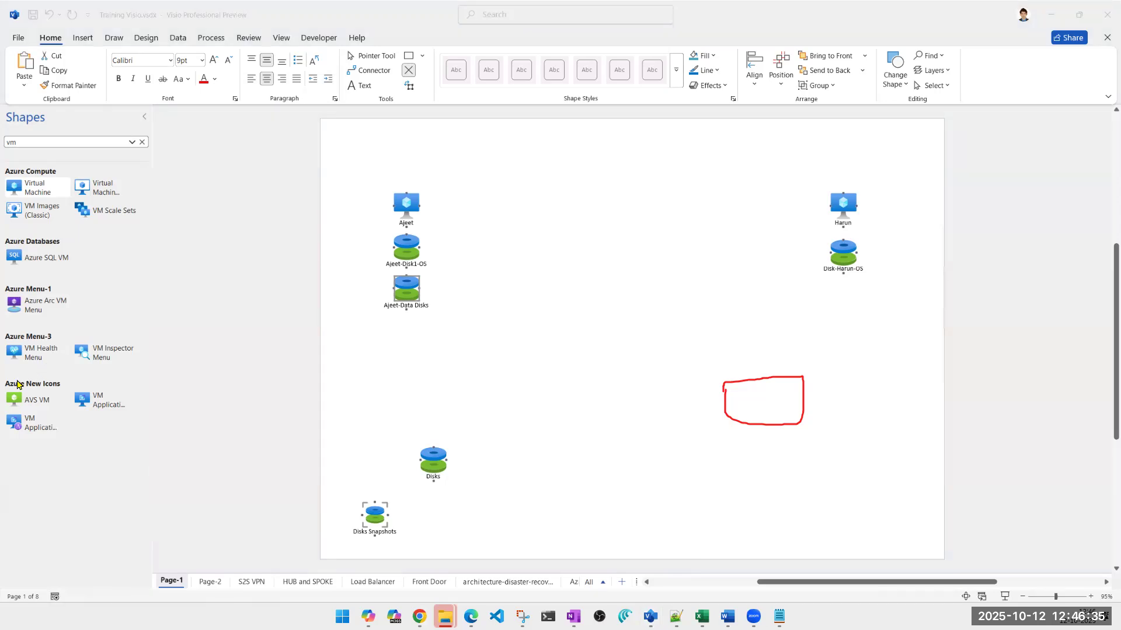
Clear the red freehand outline from the screen and leave the annotation tool
left_click(43, 368)
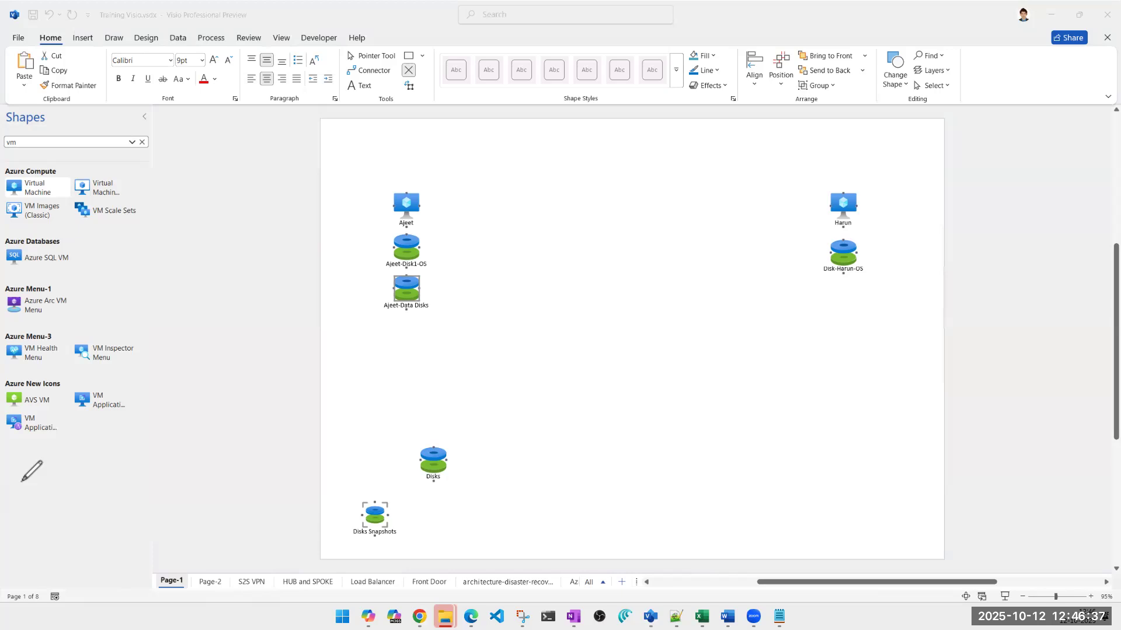
left_click(22, 481)
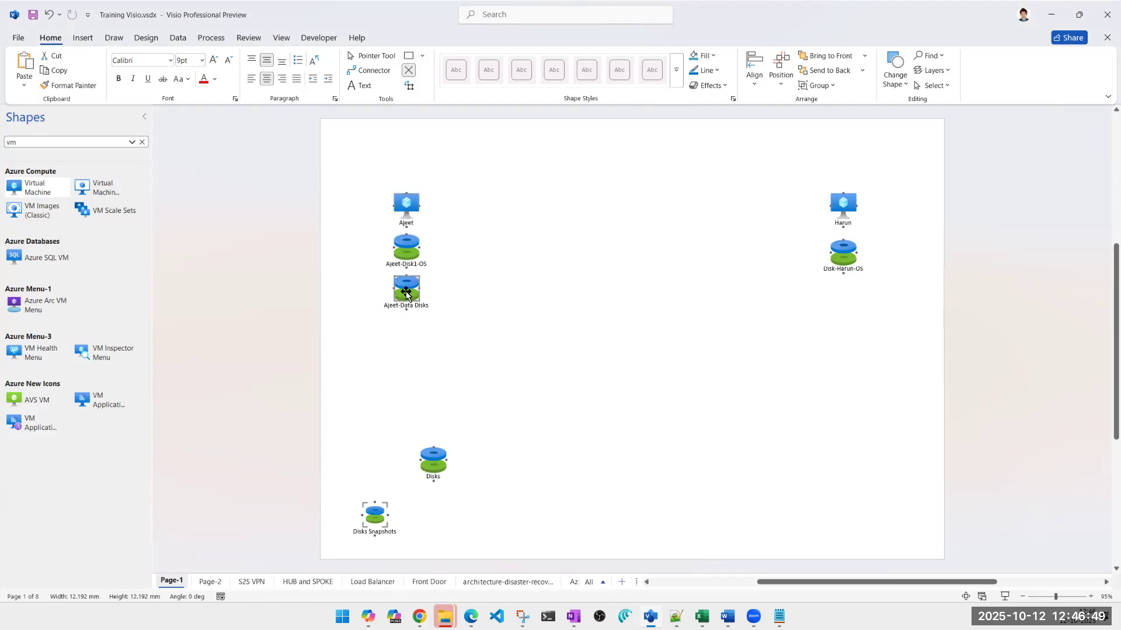
Shift the data disk to the right-hand virtual machine and back, settling it slightly below the left-hand OS disk
left_click_drag(407, 294, 843, 304)
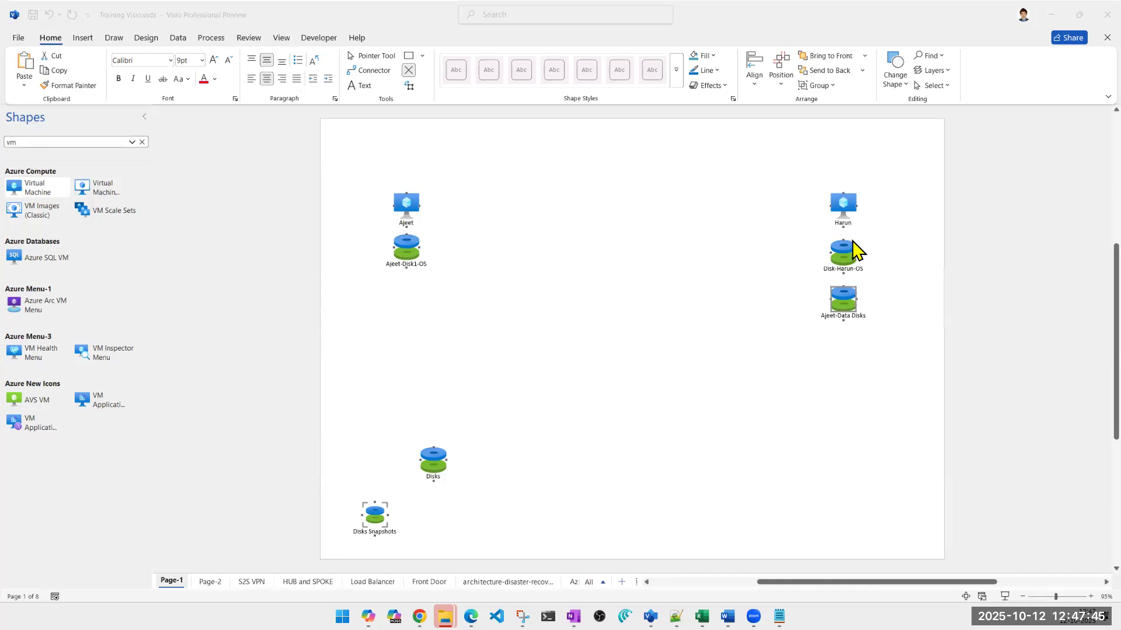
left_click(839, 303)
left_click_drag(839, 304, 404, 312)
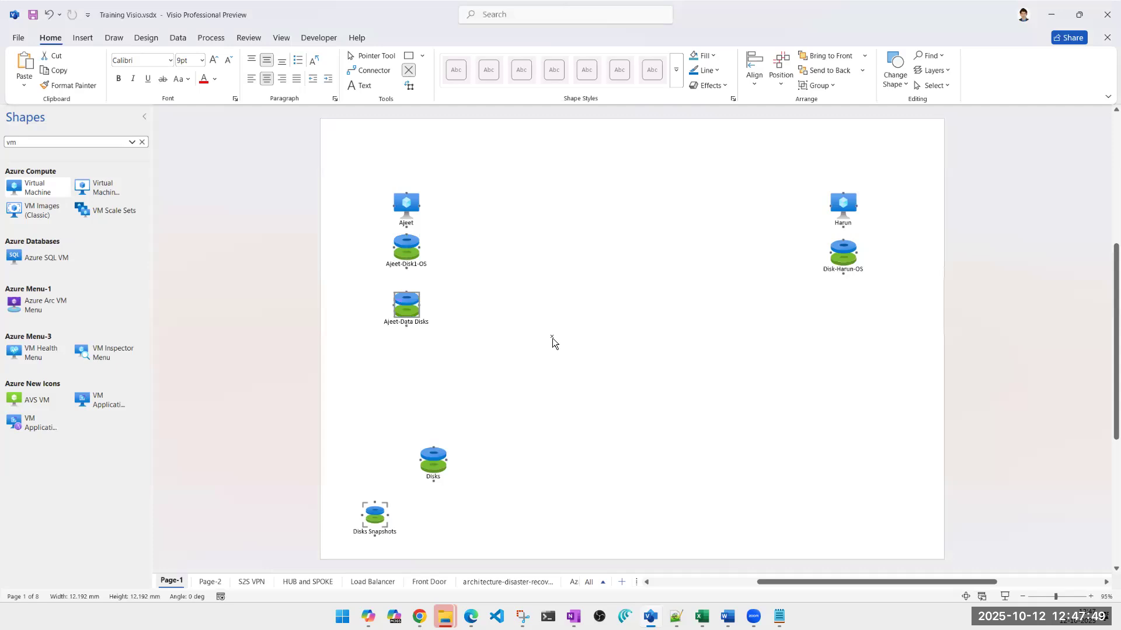
left_click(552, 338)
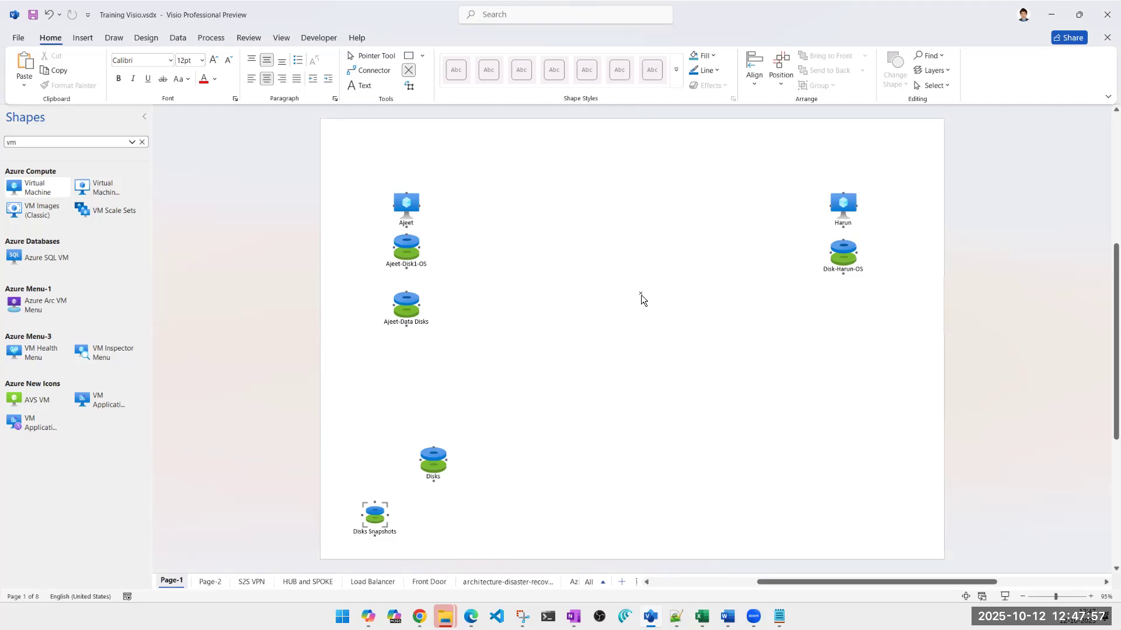
mouse_move(411, 306)
left_mouse_down()
mouse_move(857, 323)
mouse_move(850, 299)
mouse_move(849, 310)
mouse_move(580, 313)
mouse_move(388, 289)
mouse_move(411, 300)
left_mouse_up()
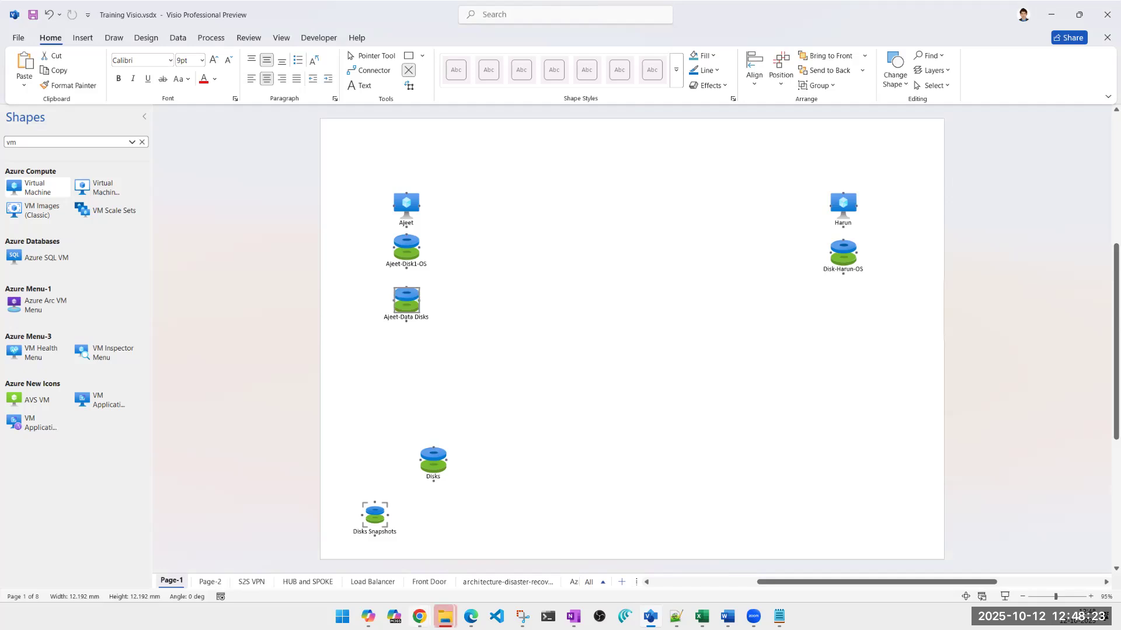
Switch to the Azure portal in Chrome and open the Virtual machines list in the first key vault tab
mouse_move(419, 617)
left_click(372, 579)
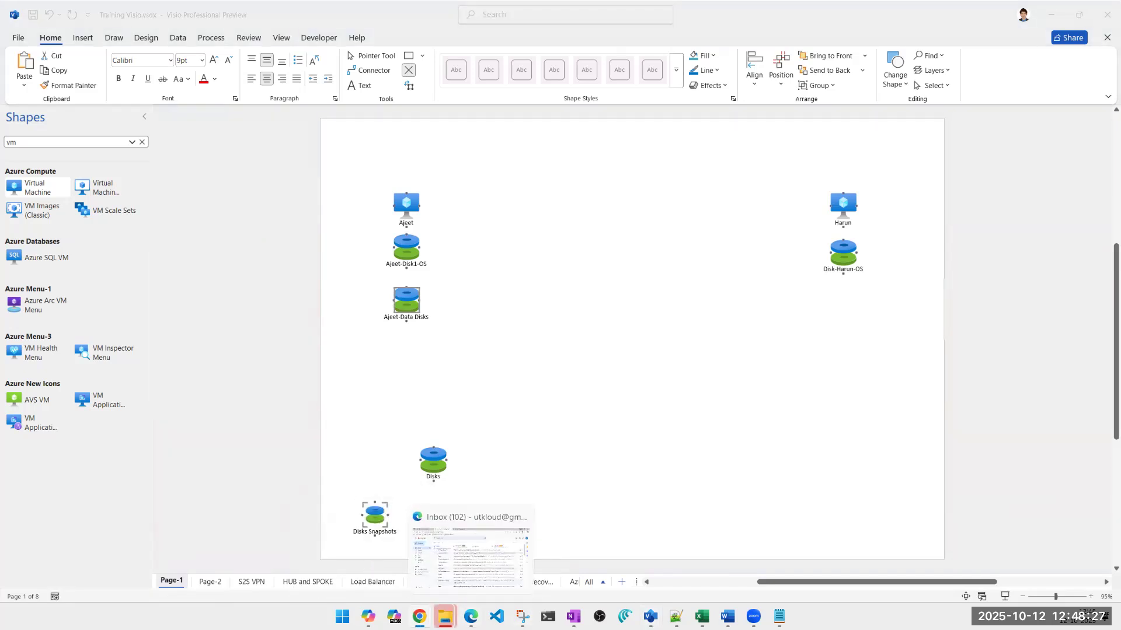
mouse_move(420, 616)
left_click(474, 584)
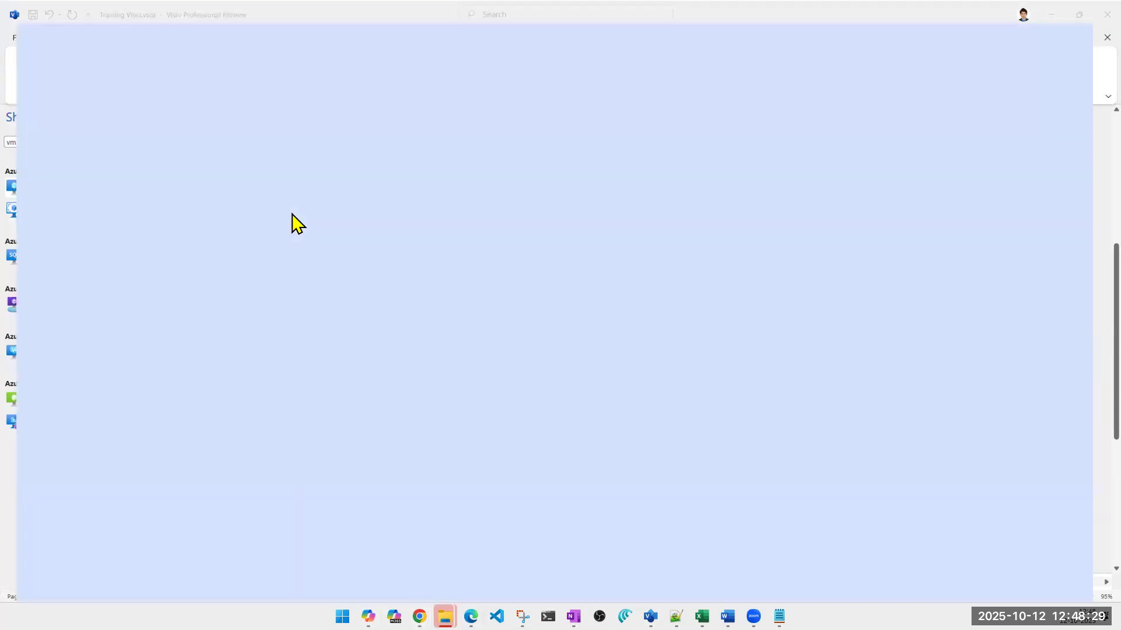
left_click(199, 14)
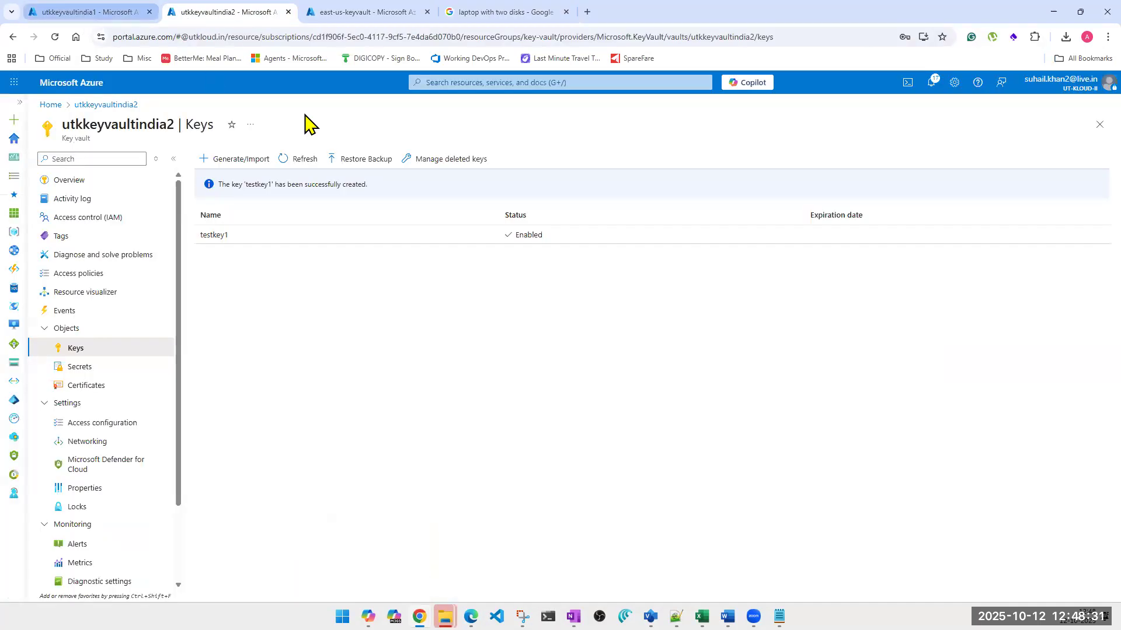
key("ctrl+Page_Up")
left_click(523, 82)
left_click(452, 250)
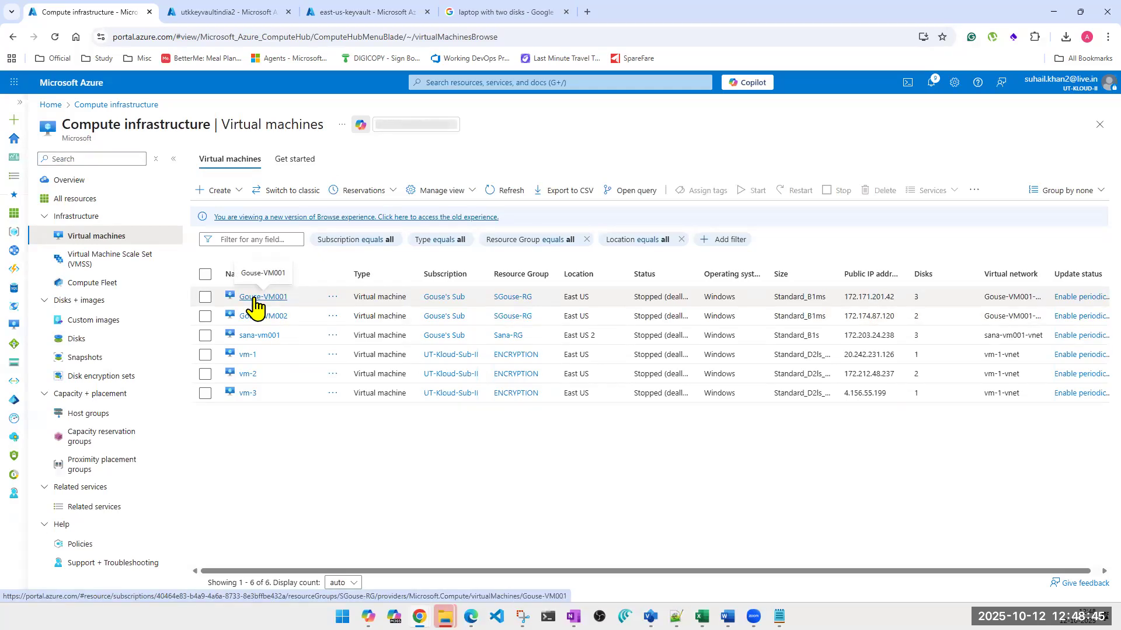
Open the first virtual machine in the list and show its Disks settings at full width
left_click(255, 298)
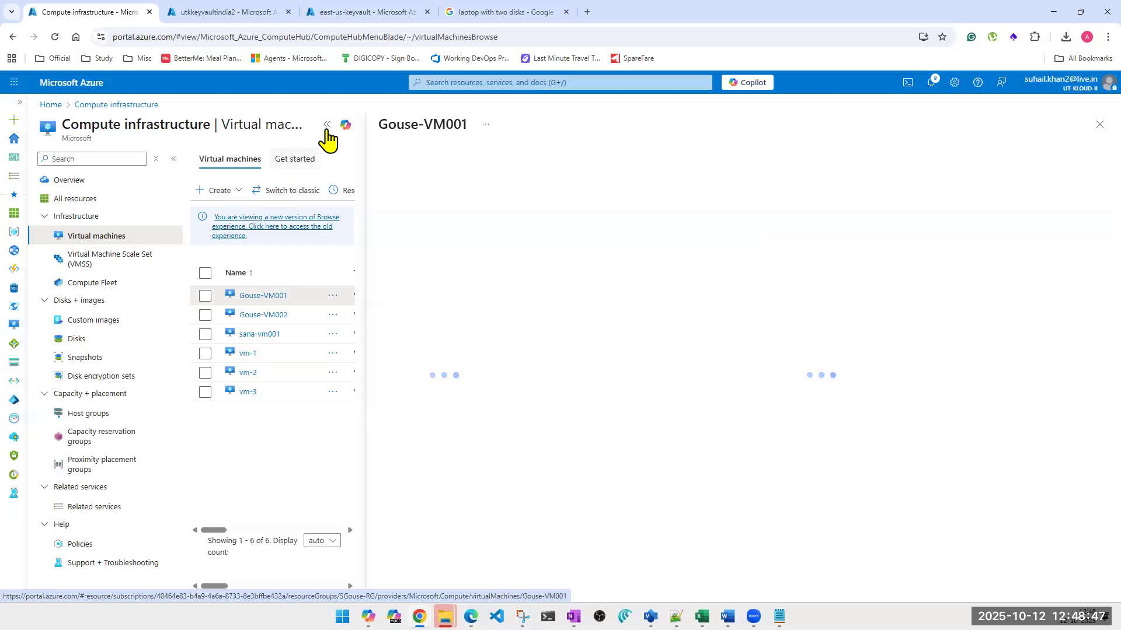
left_click(326, 130)
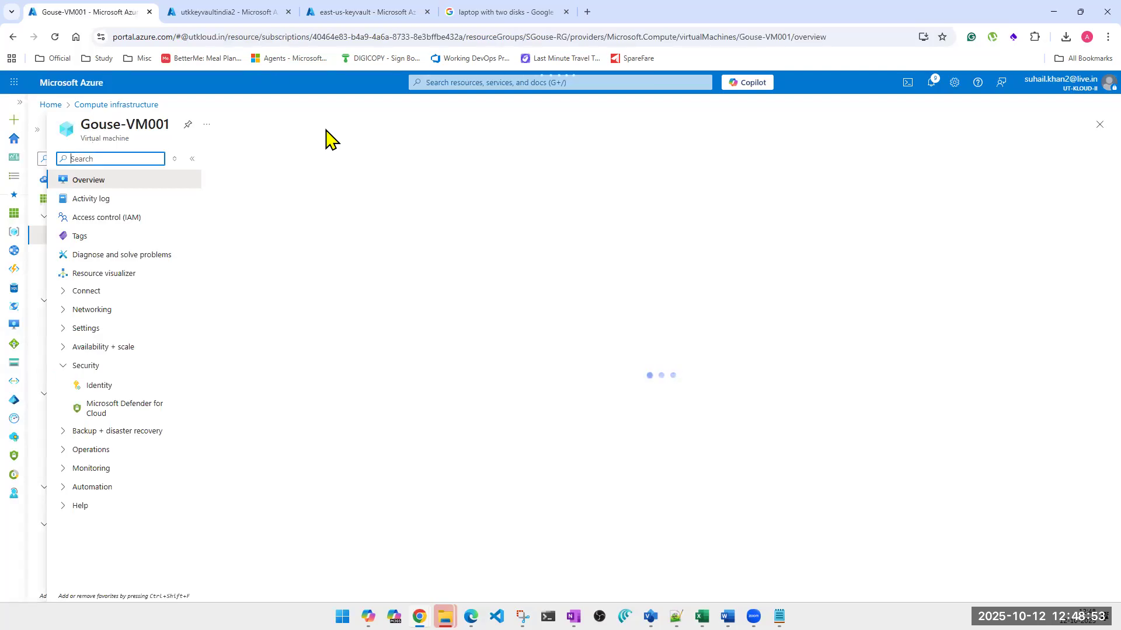
left_click(65, 330)
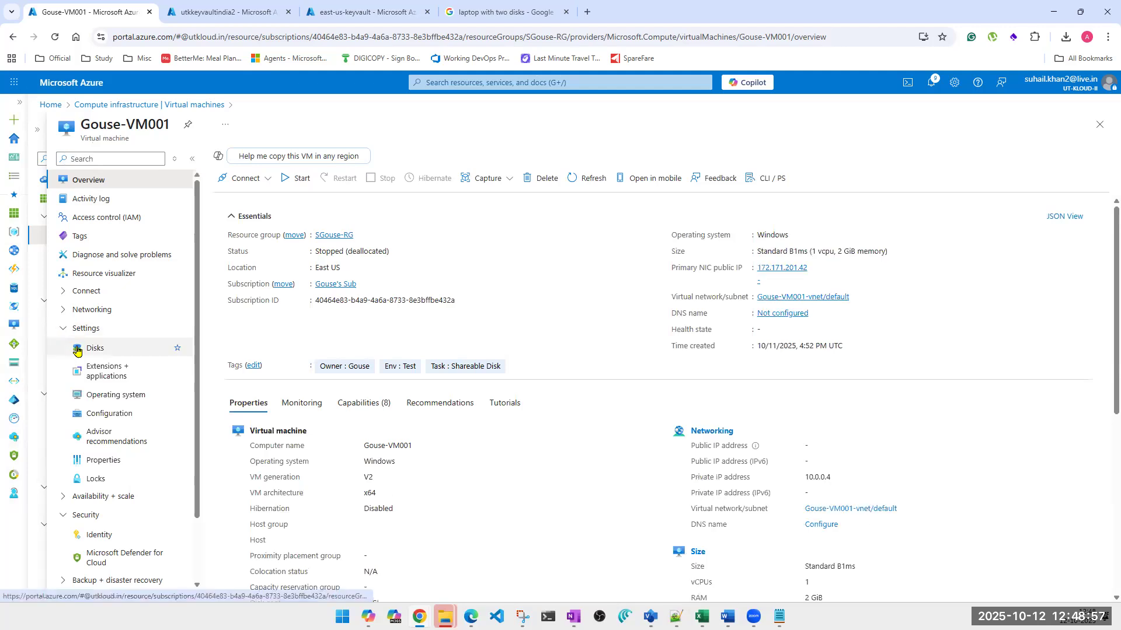
left_click(76, 349)
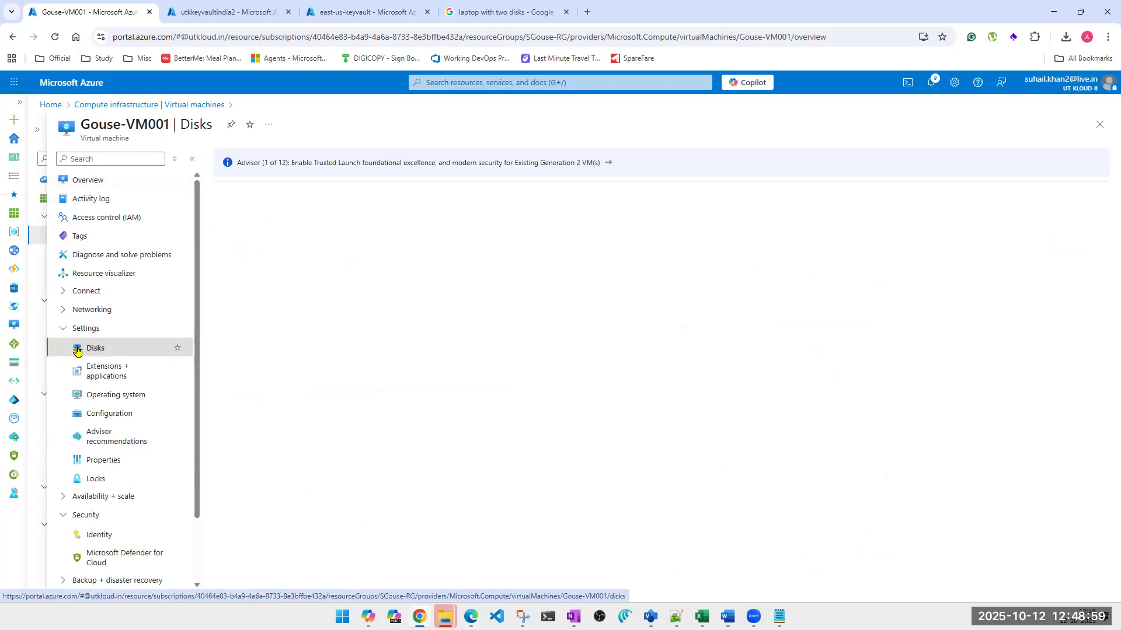
left_click(192, 160)
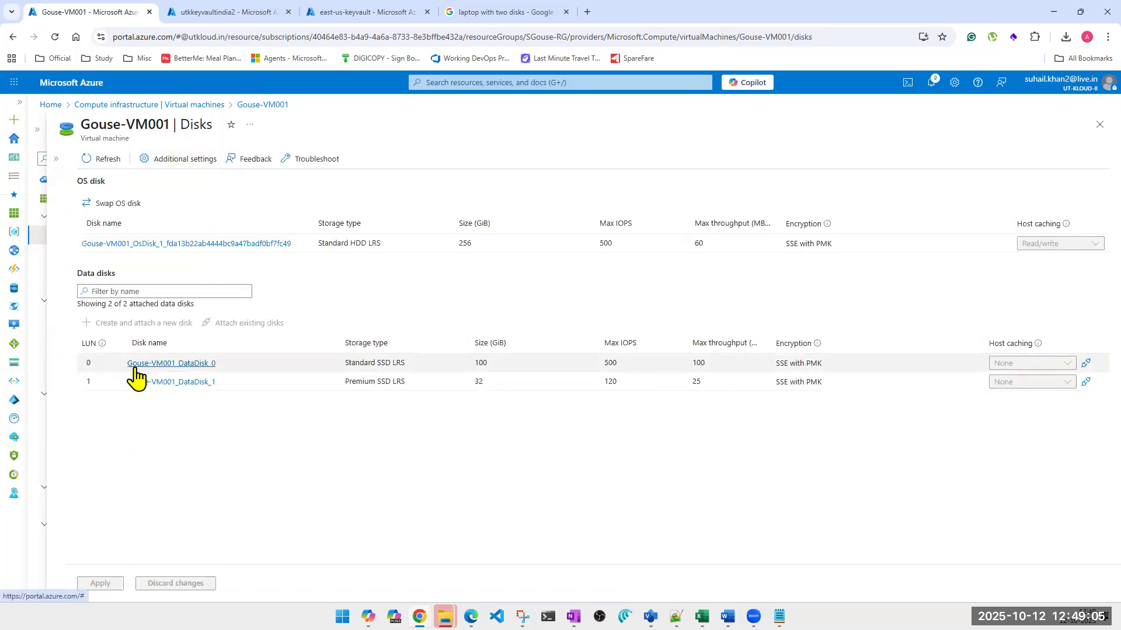
Highlight the encryption type of the data disk at LUN 0 to examine it
triple_click(782, 365)
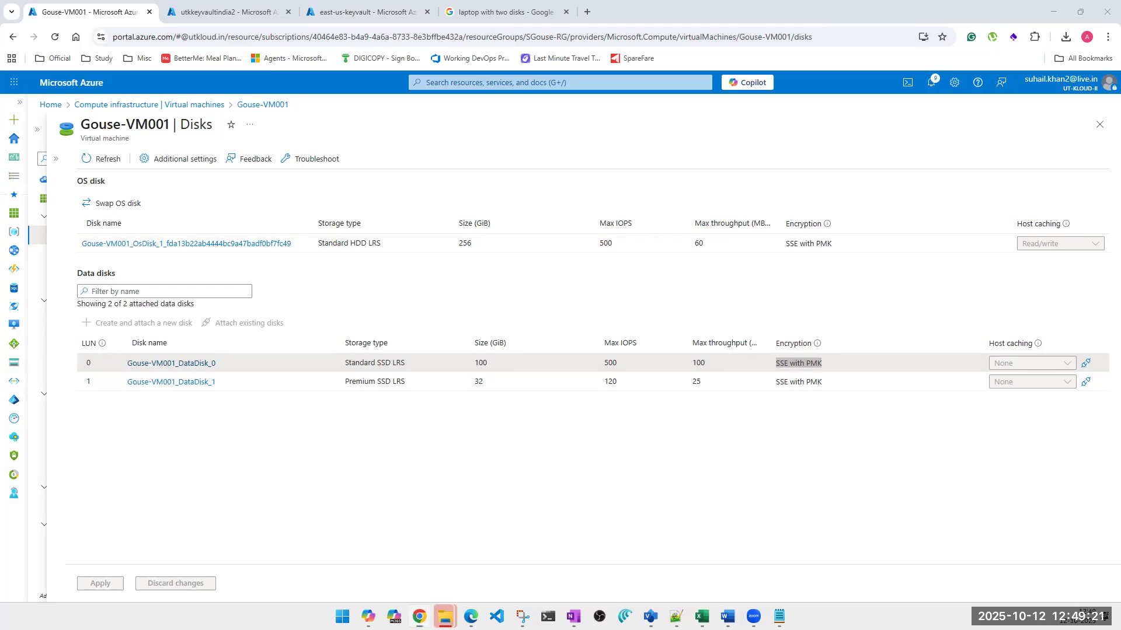
double_click(797, 363)
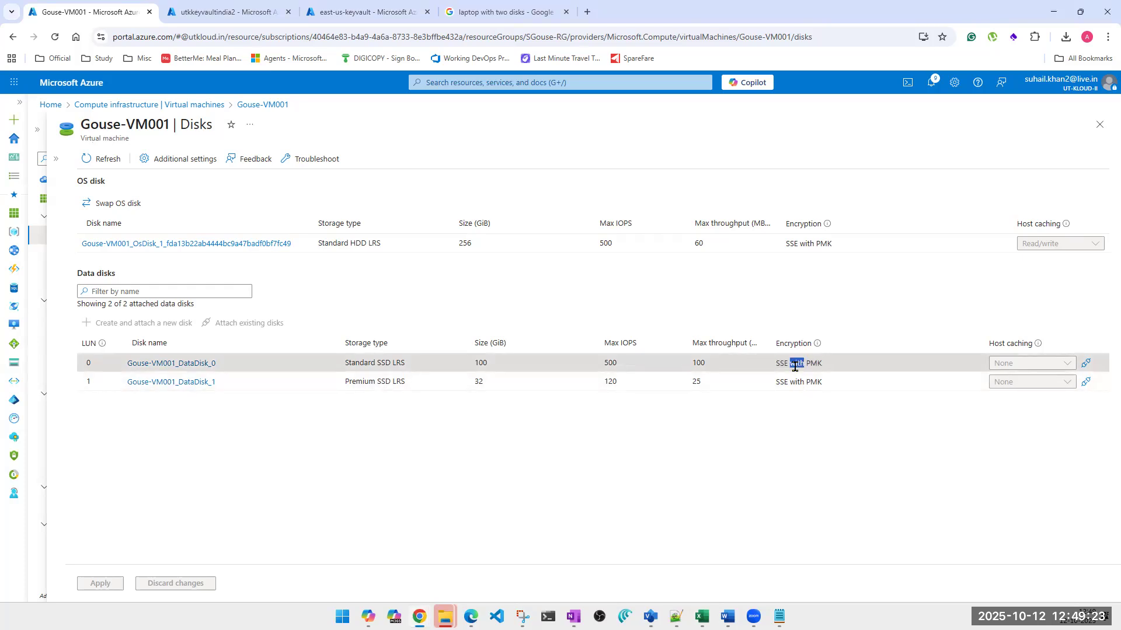
triple_click(795, 365)
left_click(803, 364)
triple_click(814, 366)
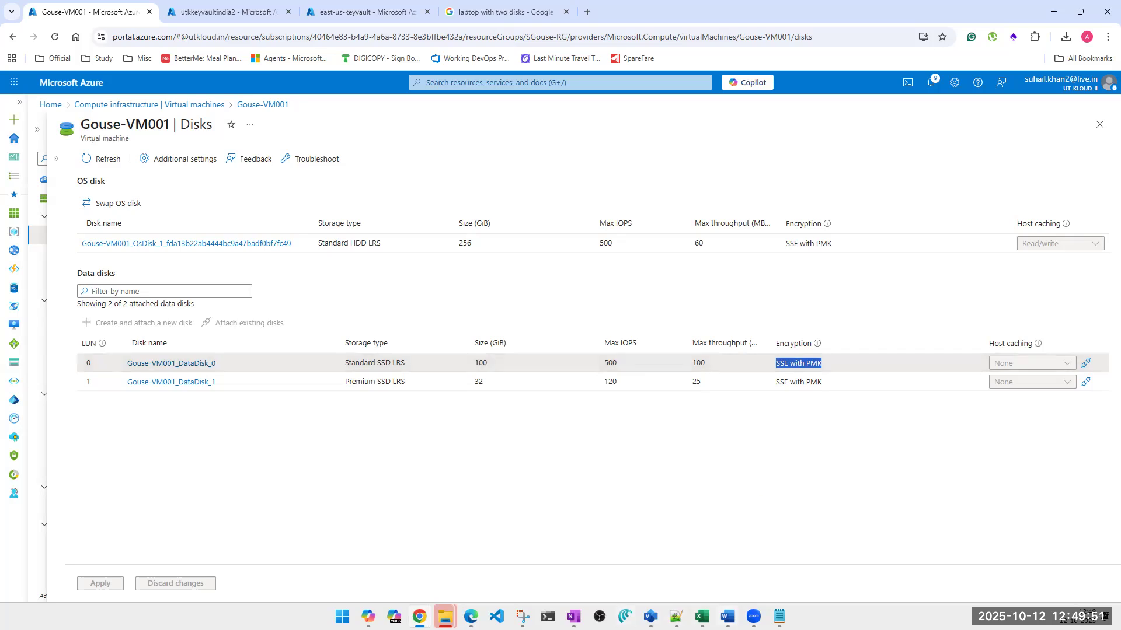
Switch to the Visio diagram, append "-PMK+CMK" to the left-hand data disk's label, and move that disk below the right-hand OS disk
mouse_move(471, 617)
left_click(650, 617)
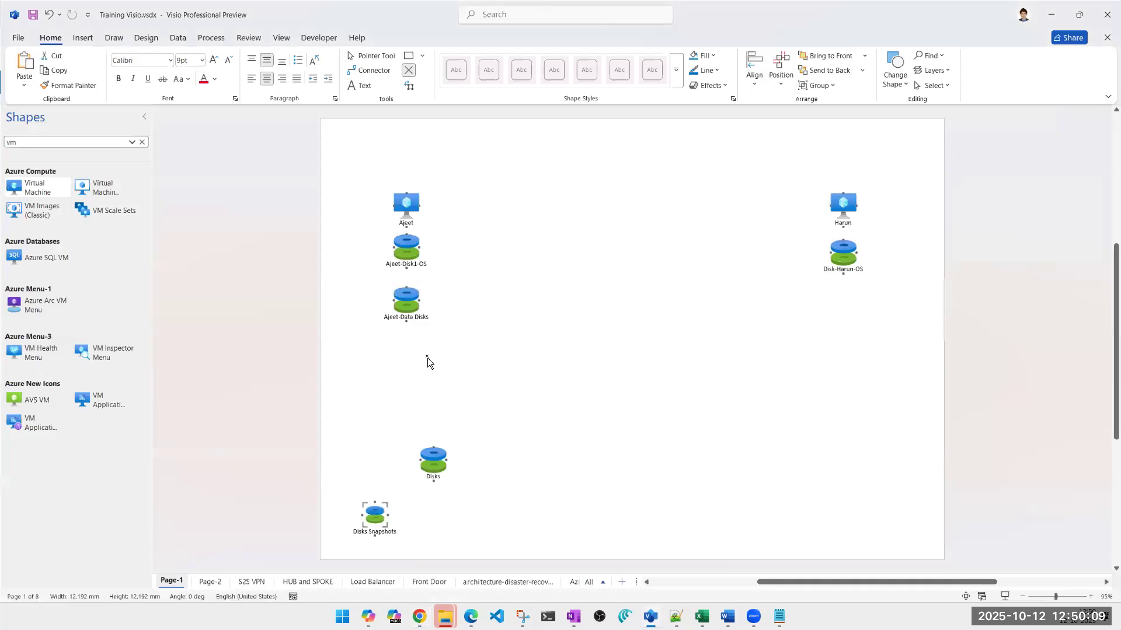
double_click(397, 317)
key("Right")
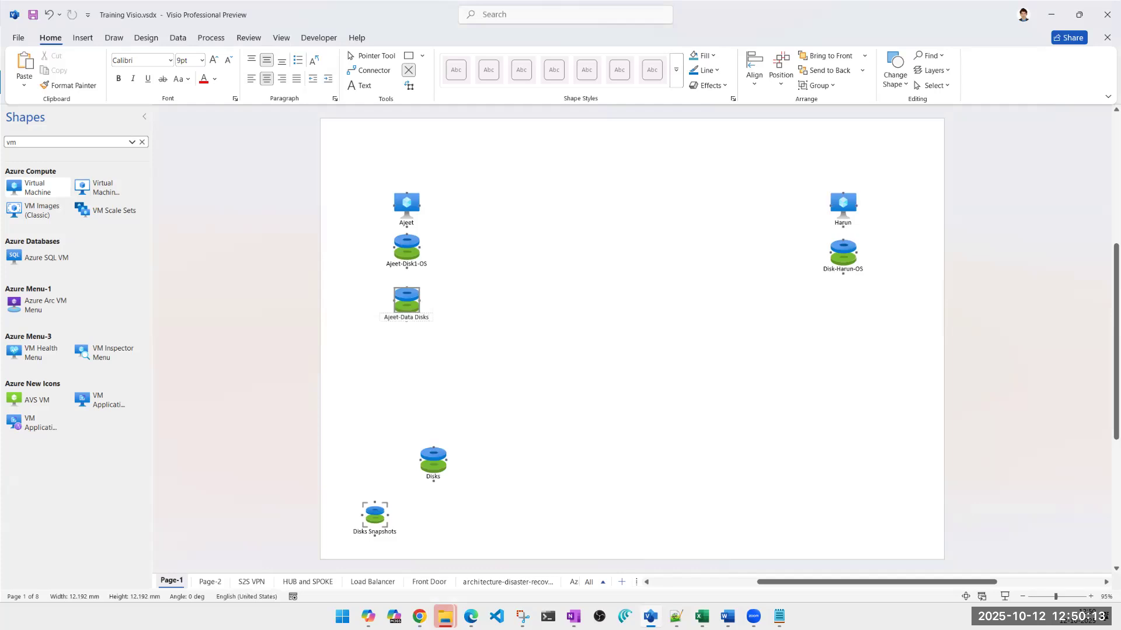
type("-")
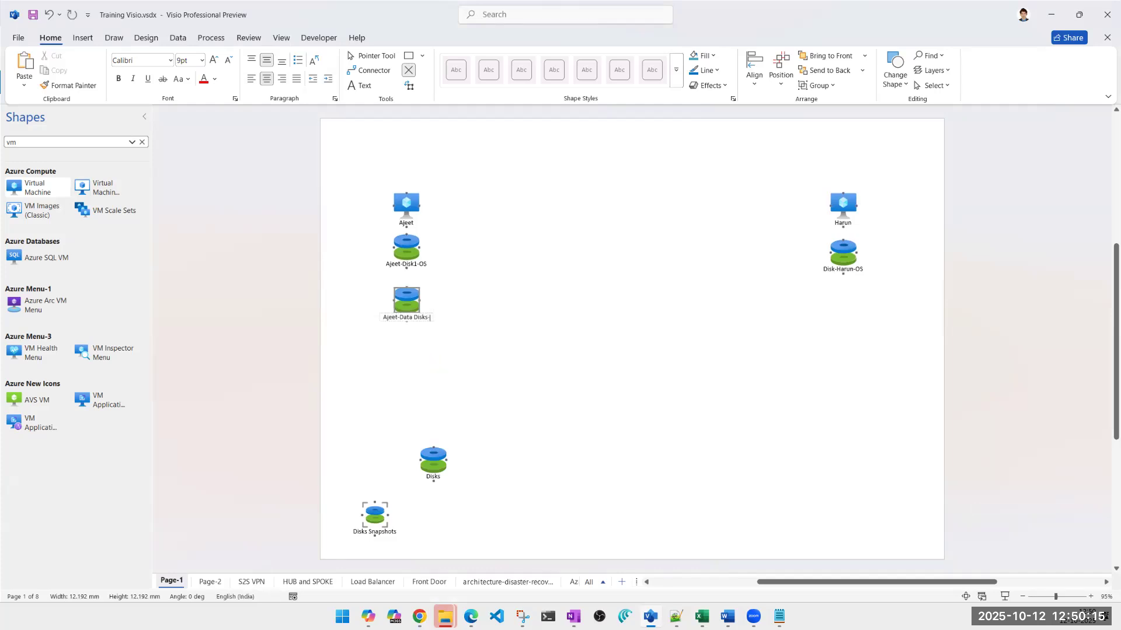
type("PMK+CMK")
left_click(456, 324)
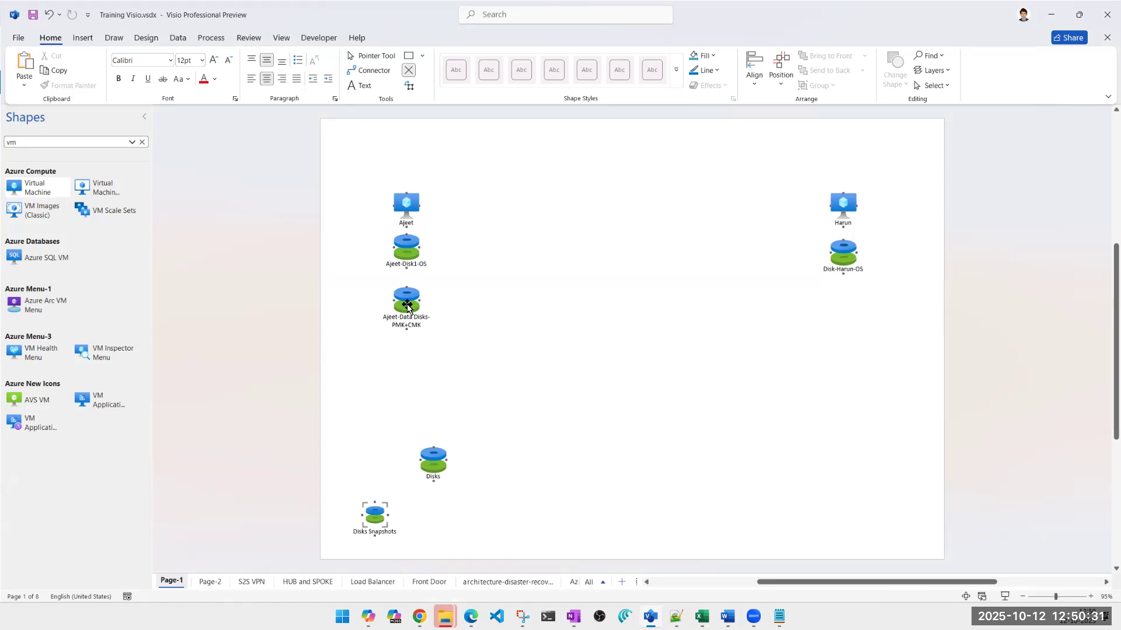
left_click_drag(407, 304, 873, 309)
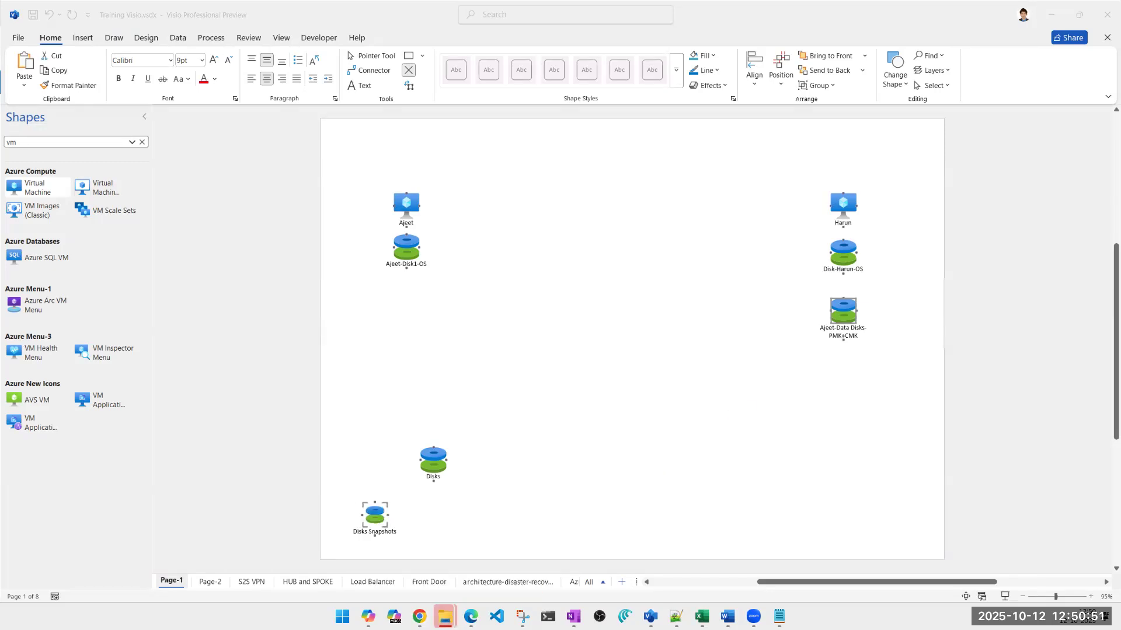
Open a new File Explorer window
right_click(445, 616)
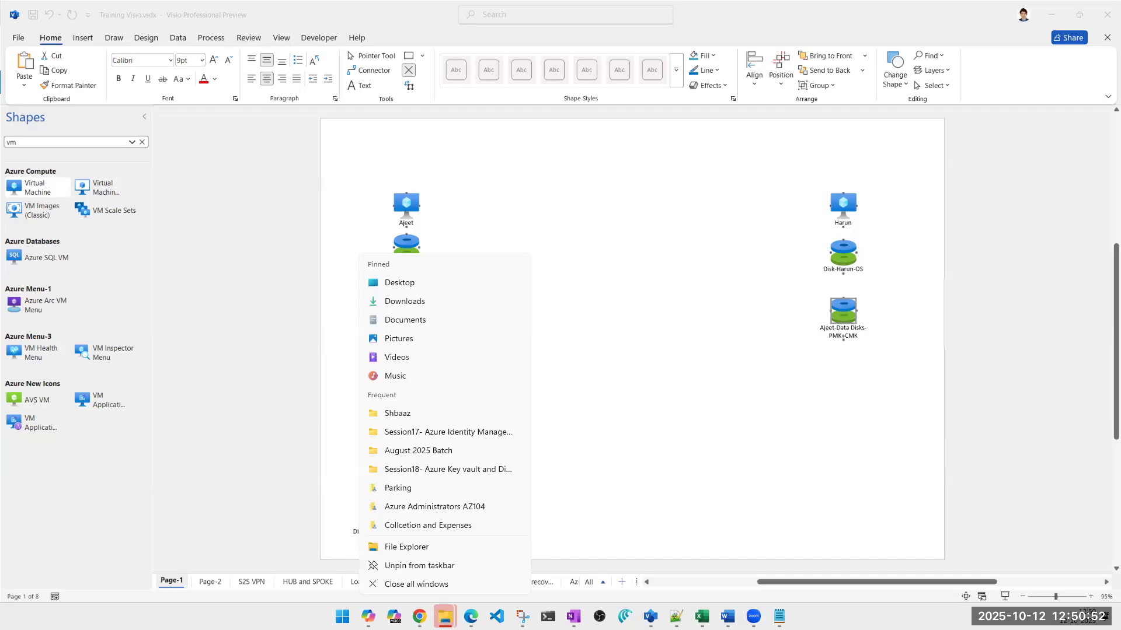
left_click(408, 549)
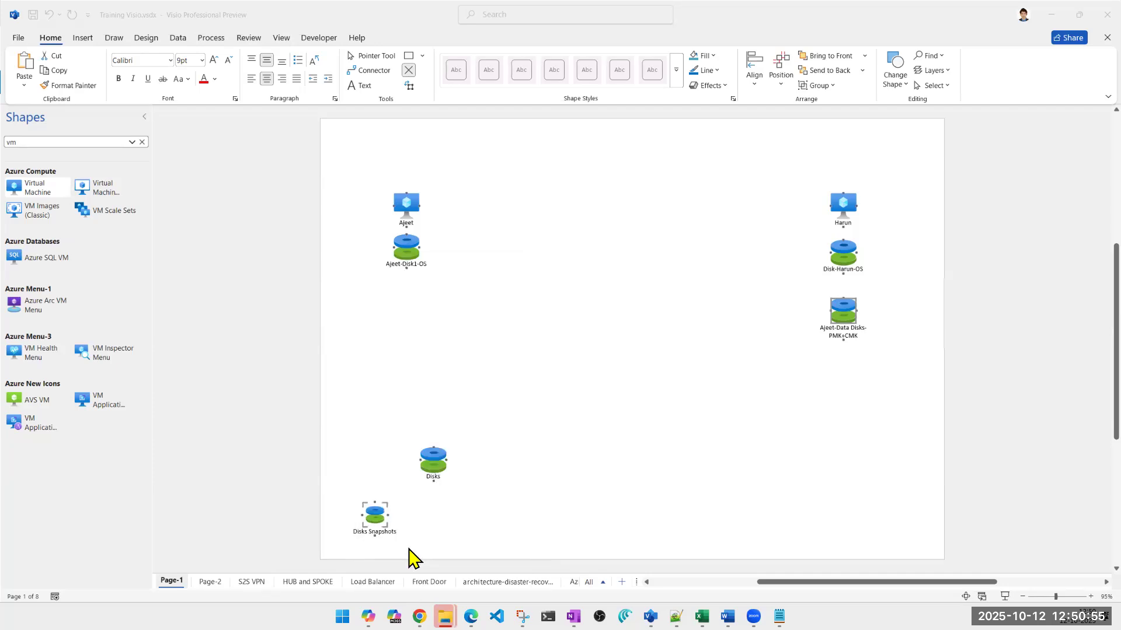